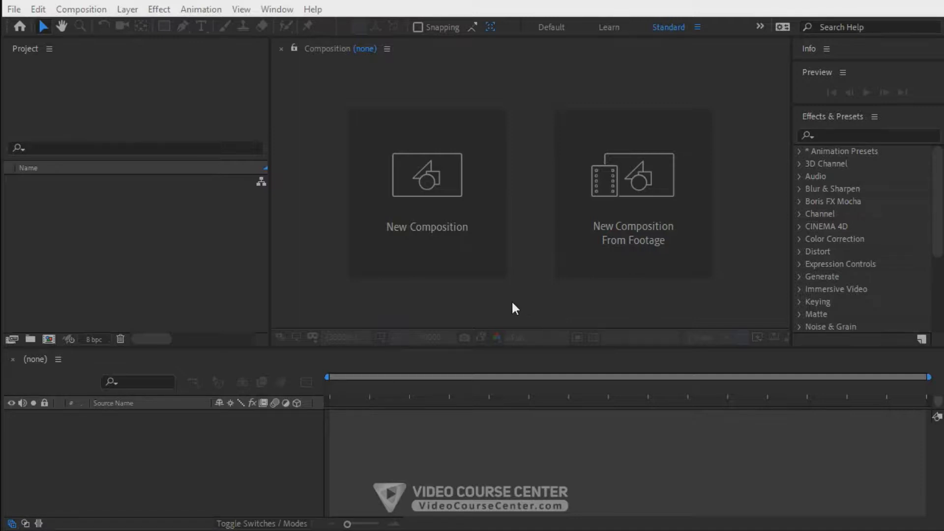
Step: Import the Logo PNG from the C:\Images folder into the project as footage
left_click(146, 230)
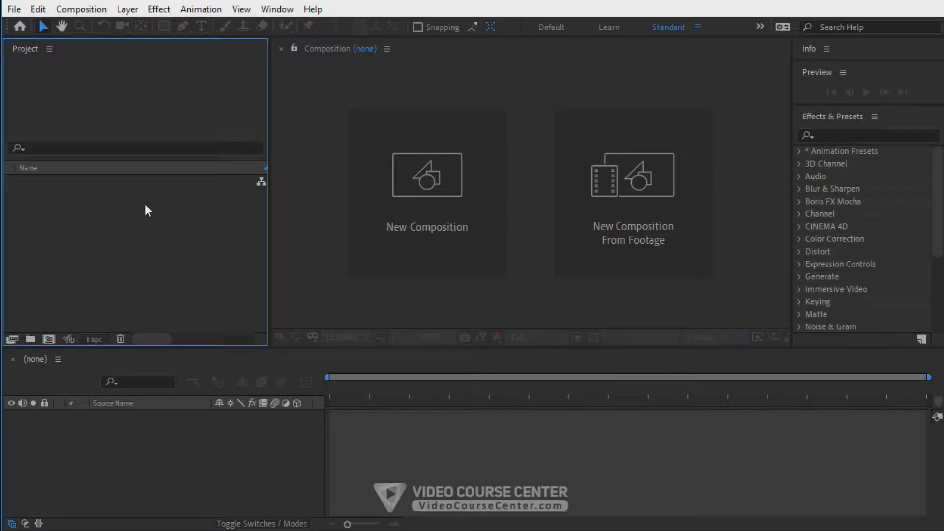
right_click(102, 219)
mouse_move(147, 292)
left_click(328, 294)
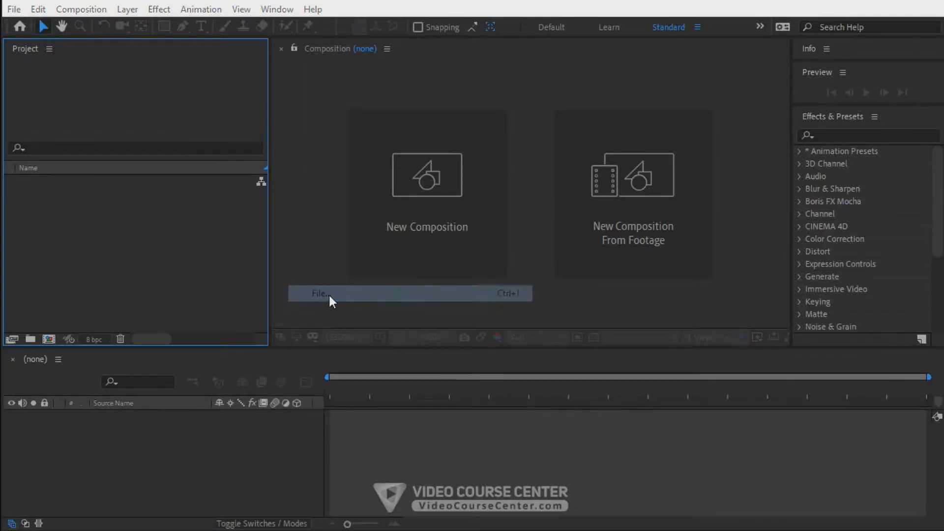
left_click(340, 231)
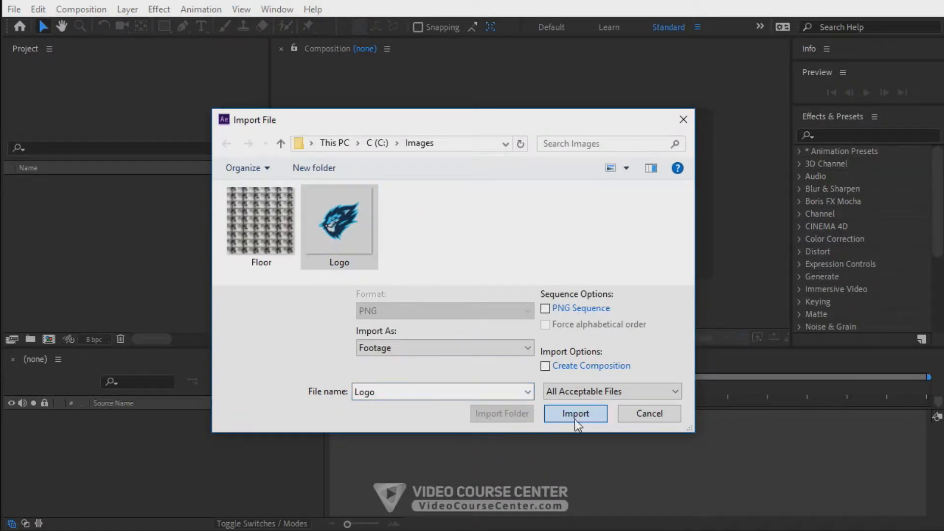
left_click(574, 413)
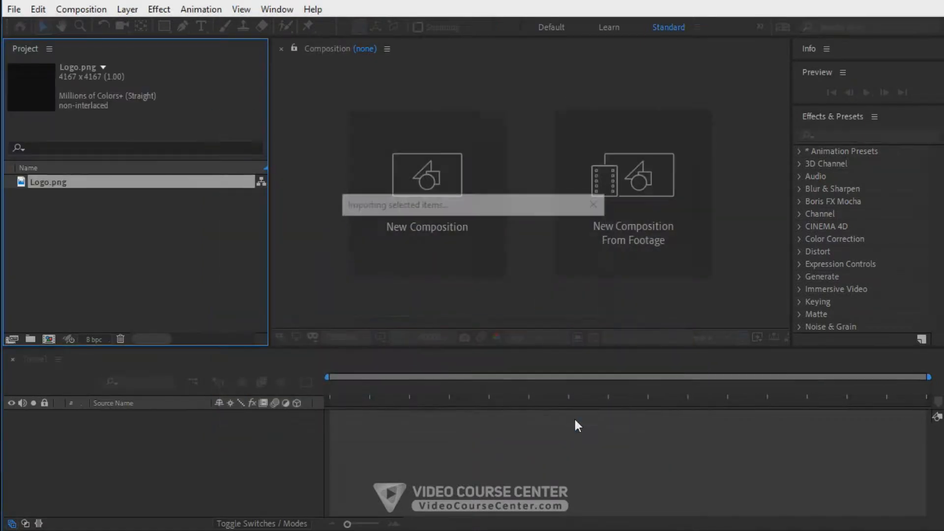
Step: Begin a new composition named Logo with a frame size of 3840 x 2160 px
left_click(127, 260)
left_click(99, 11)
left_click(105, 26)
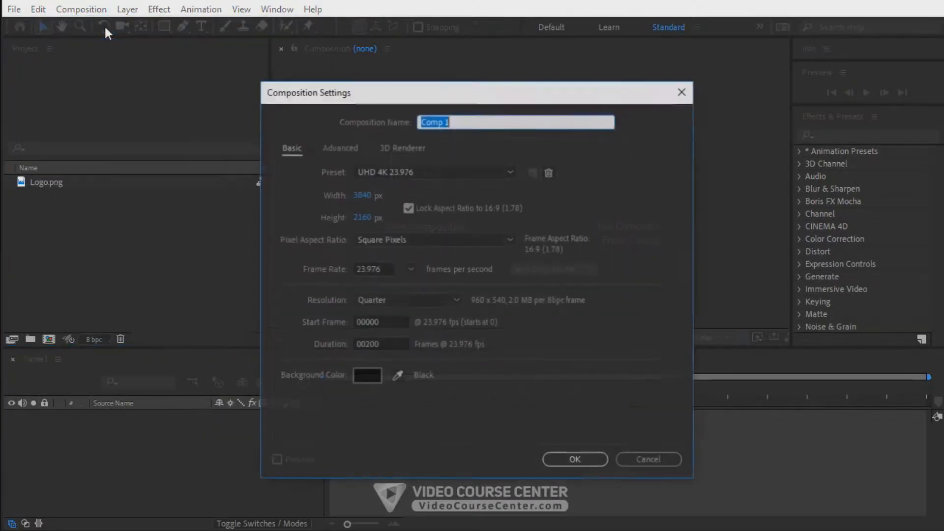
type("Logo")
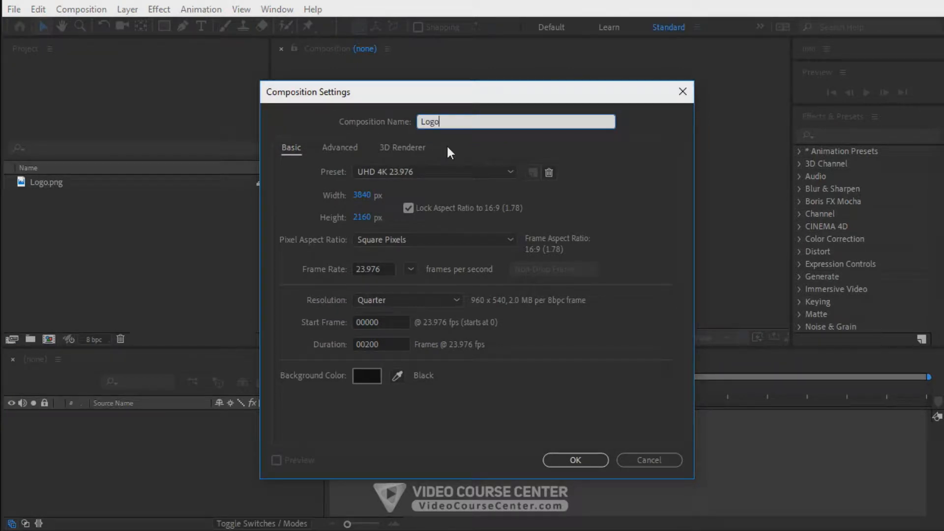
left_click(368, 199)
left_click(311, 193)
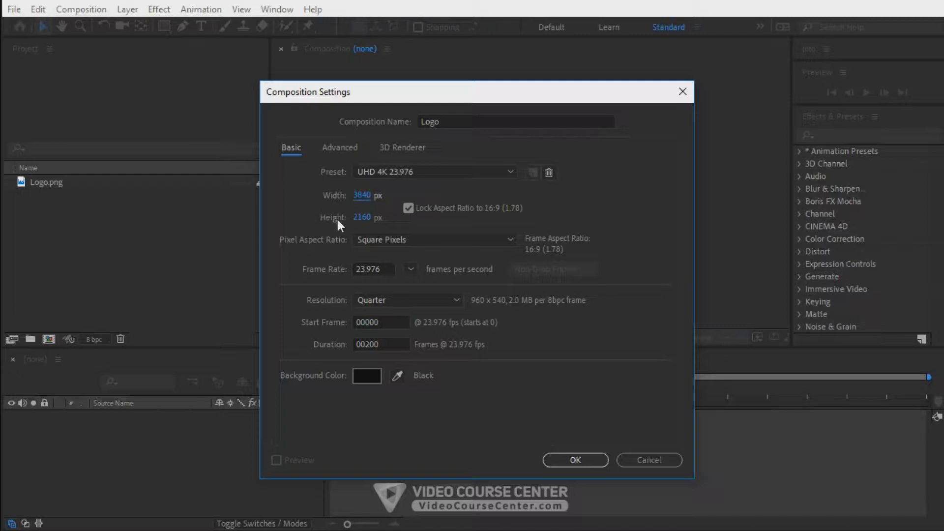
key("Tab")
type("3860")
Step: Choose Square Pixels as the pixel aspect ratio and 23.976 frames per second for the new composition
left_click(404, 238)
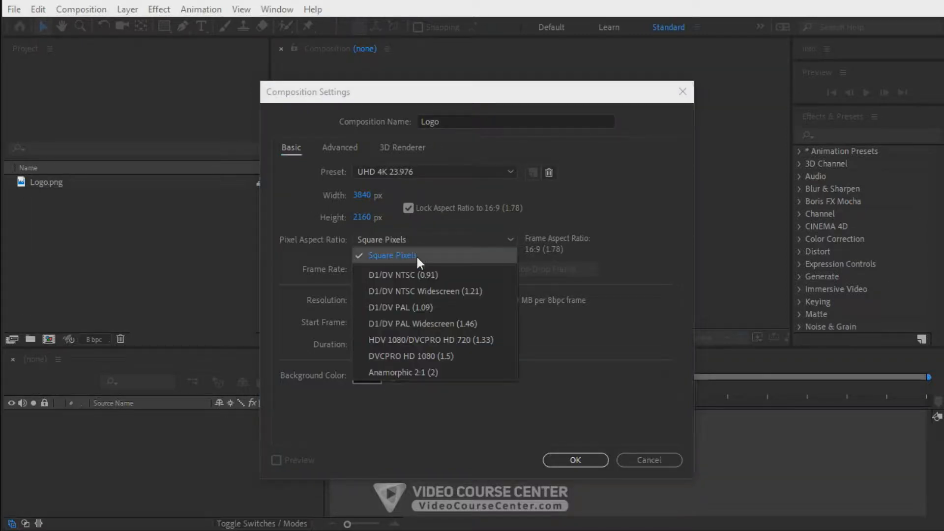
left_click(390, 255)
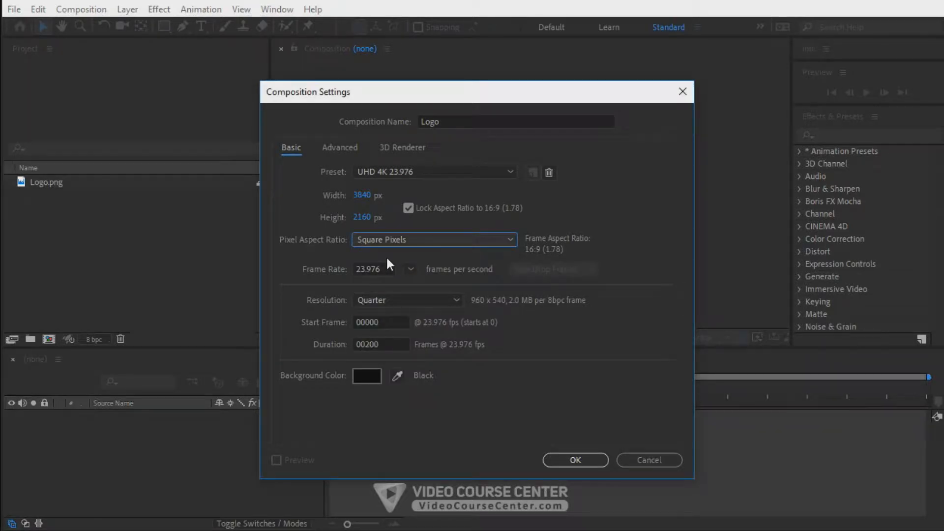
left_click(409, 270)
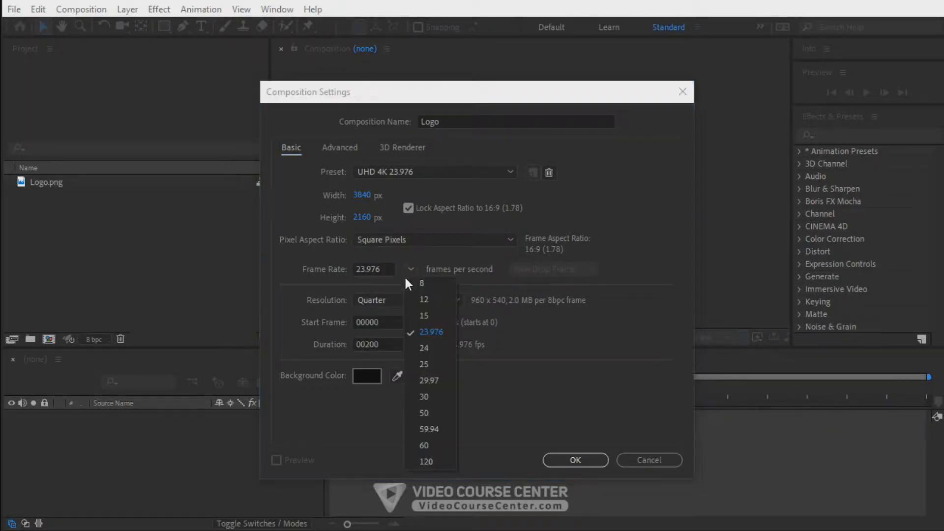
left_click(435, 332)
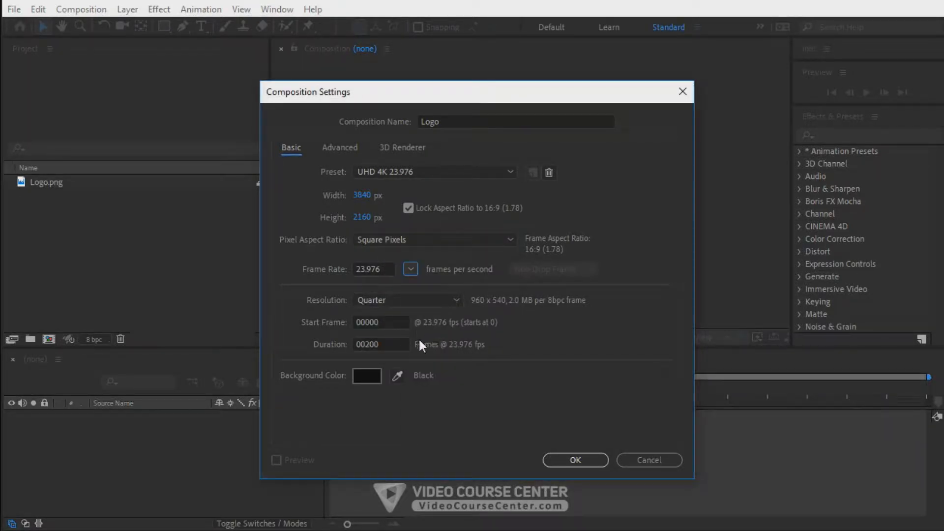
Step: Keep the duration at 200 frames, confirm black (000000) as the background color, and create the composition
left_click(394, 346)
left_click(329, 349)
left_click(366, 375)
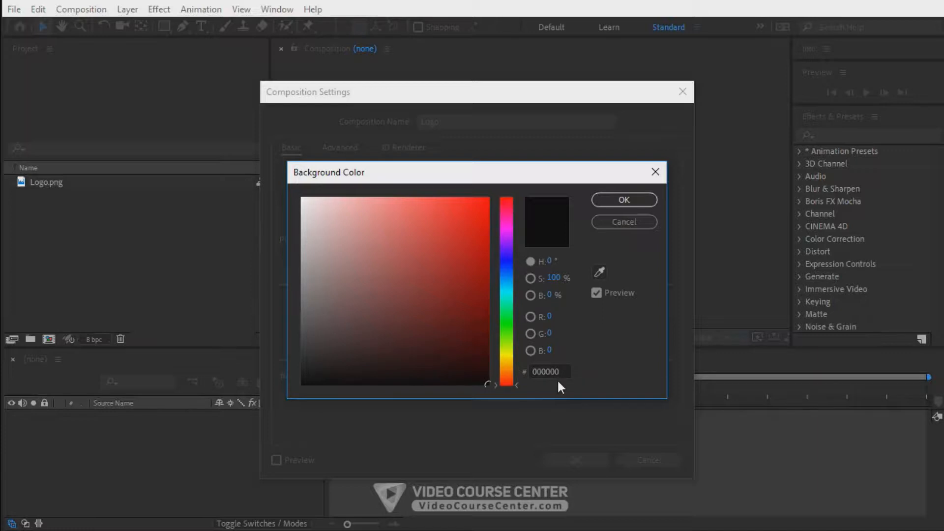
left_click(623, 200)
left_click(582, 458)
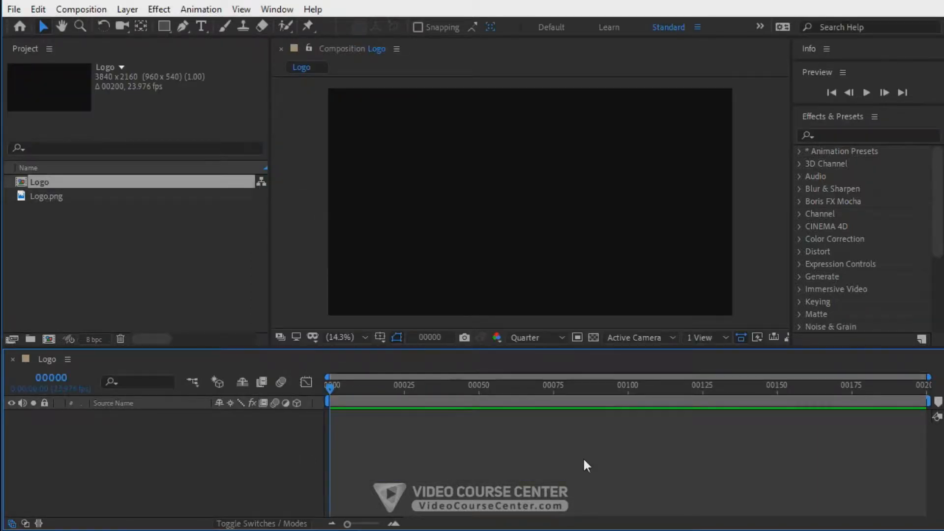
Step: Add Logo.png as a layer in the Logo composition
left_click_drag(43, 200, 96, 442)
left_click(151, 282)
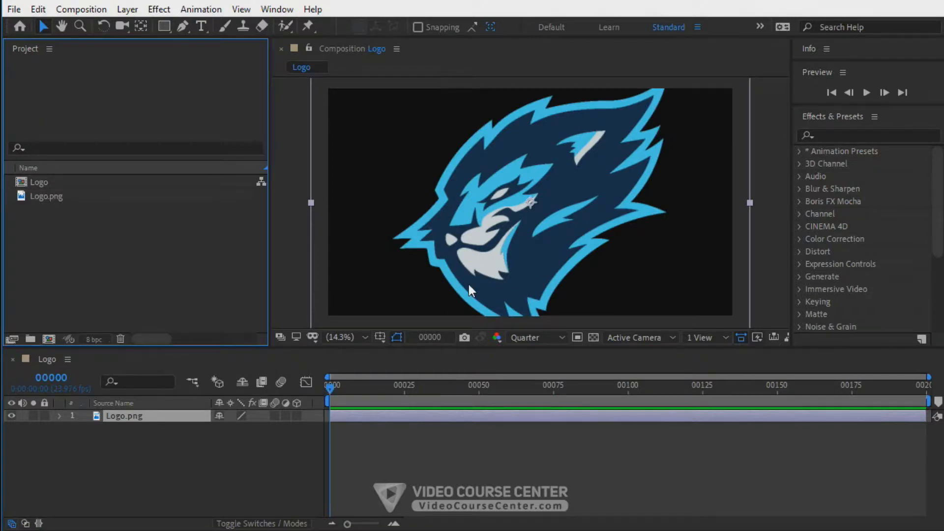
left_click(365, 338)
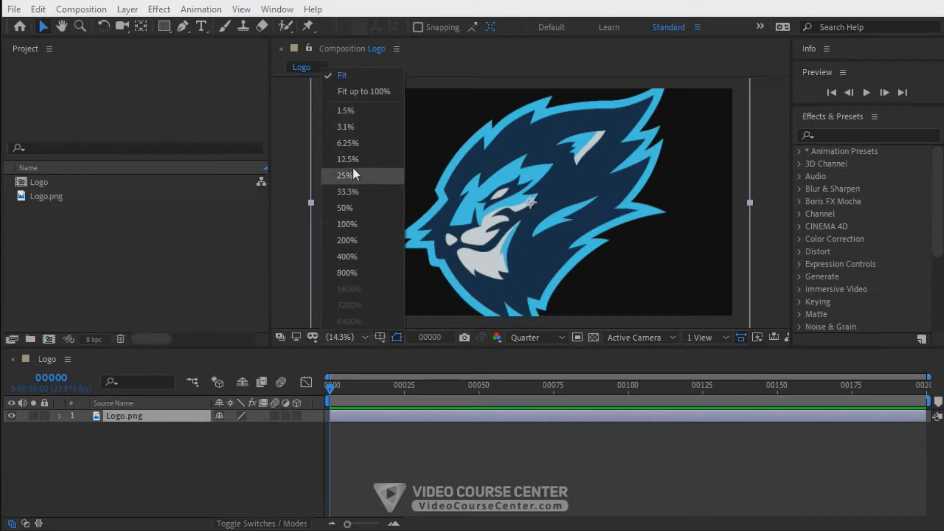
left_click(352, 146)
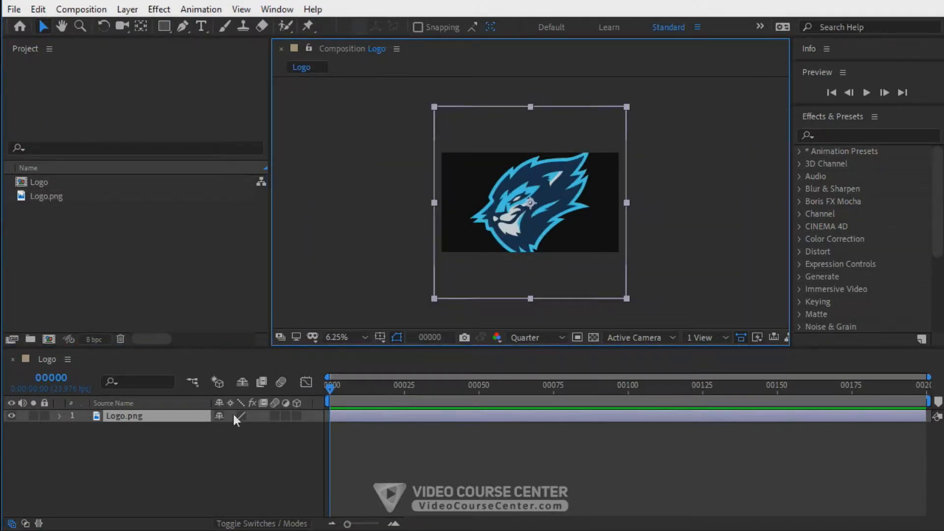
Step: Try scaling the Logo.png layer down to 54% and undo the scale change
left_click(138, 419)
key("s")
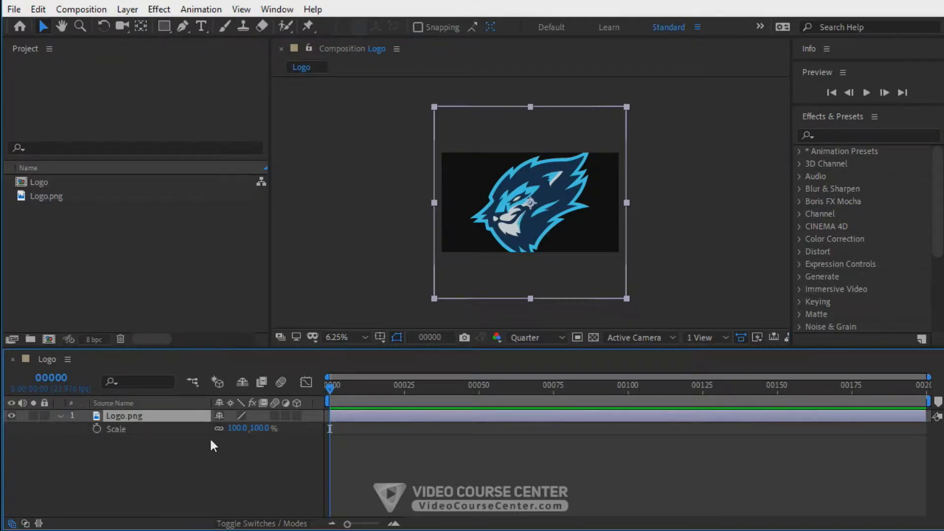
left_click_drag(238, 429, 207, 428)
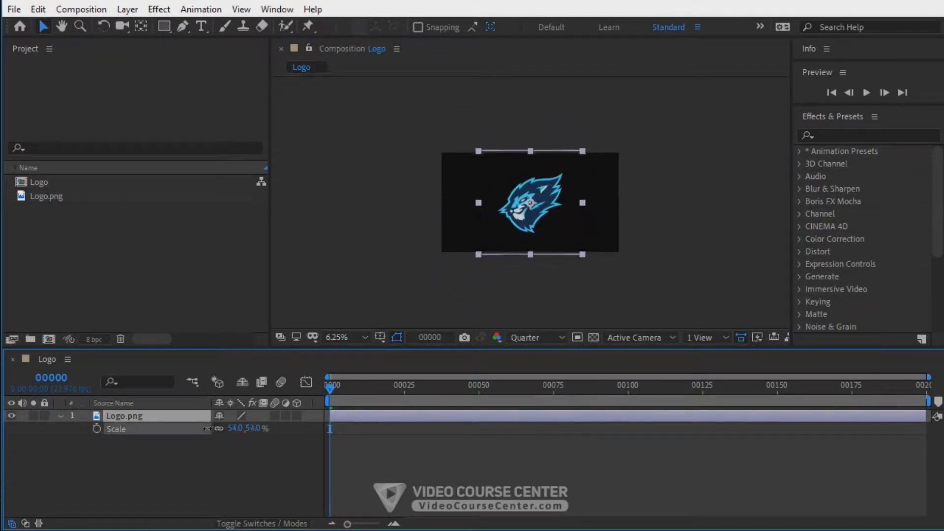
key("ctrl+z")
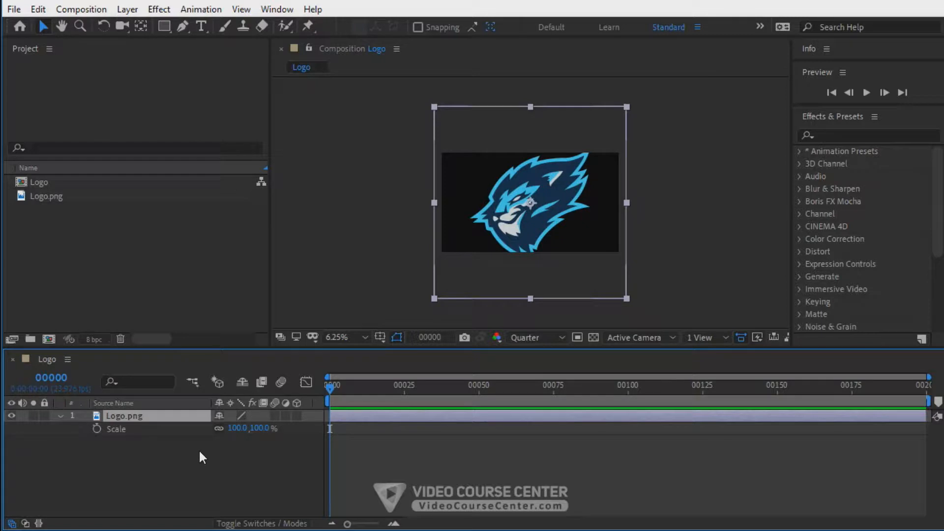
Step: Fit the Logo.png layer to the composition height
left_click(126, 9)
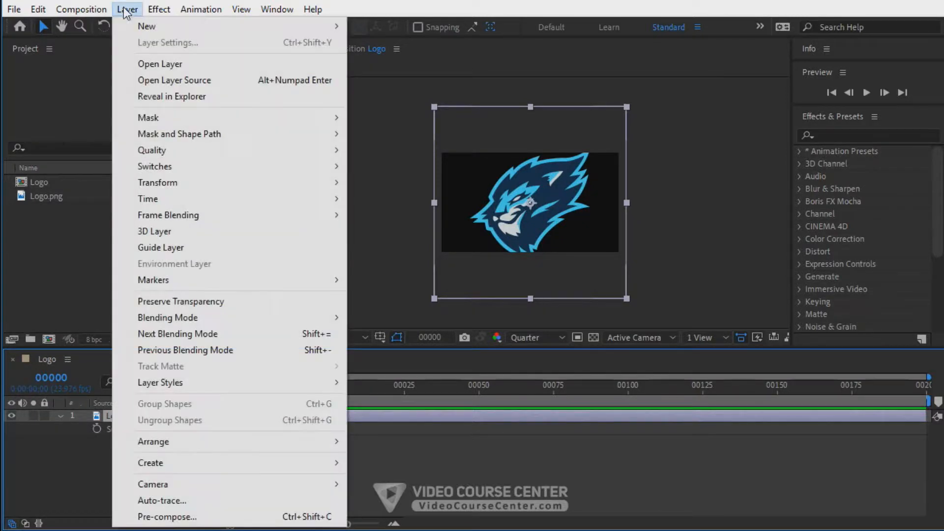
mouse_move(163, 183)
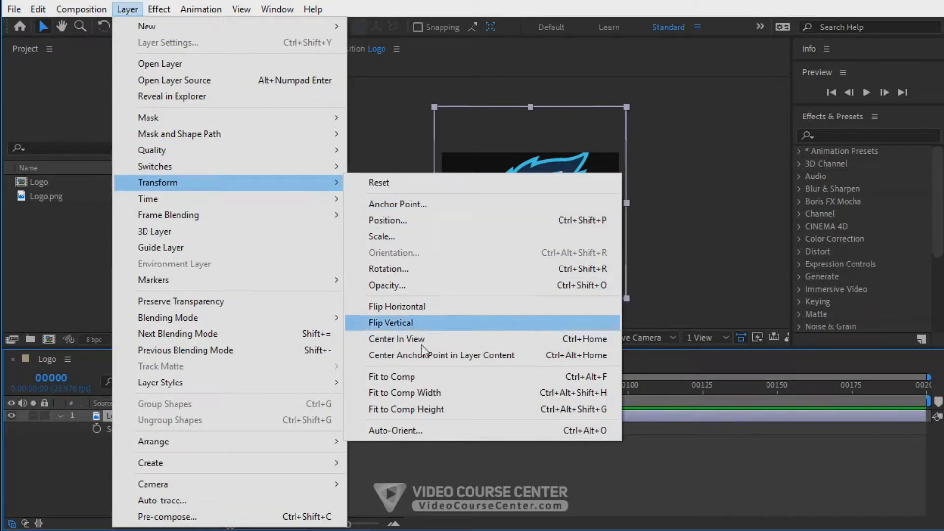
left_click(406, 408)
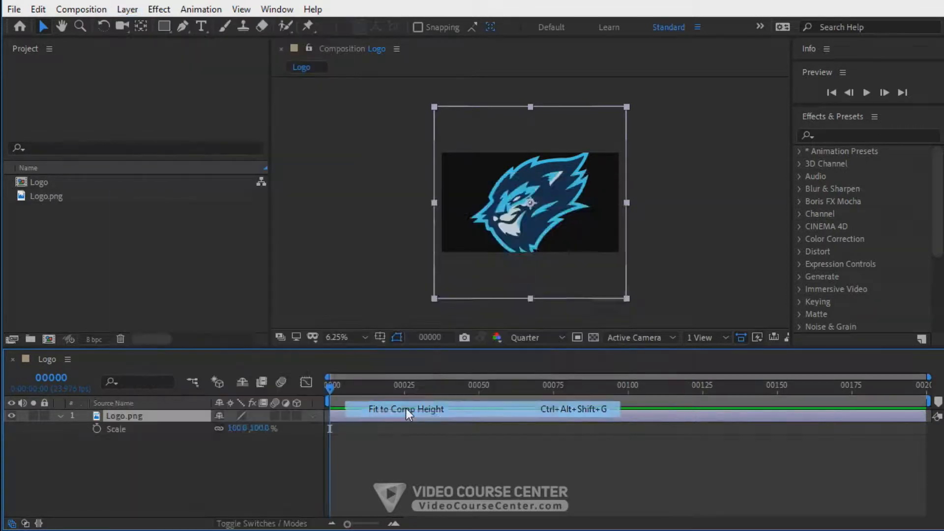
left_click(59, 415)
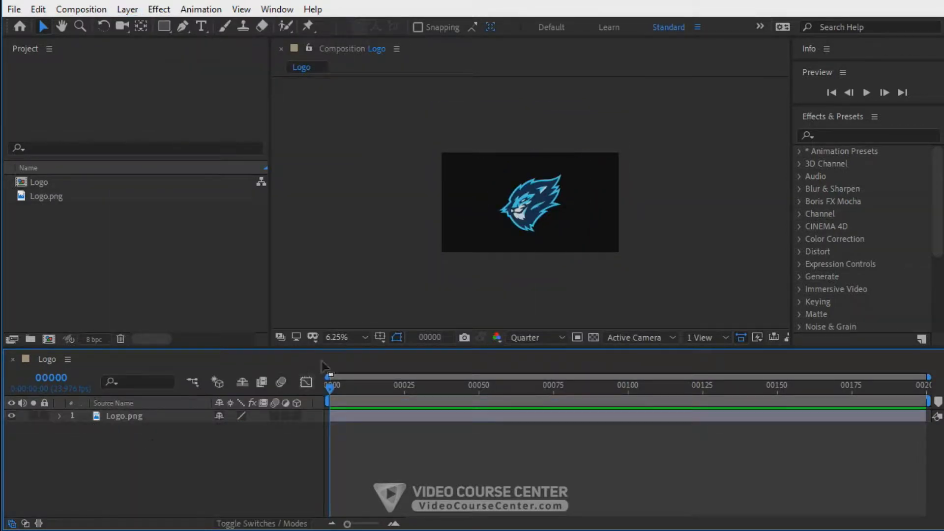
left_click(338, 337)
left_click(362, 91)
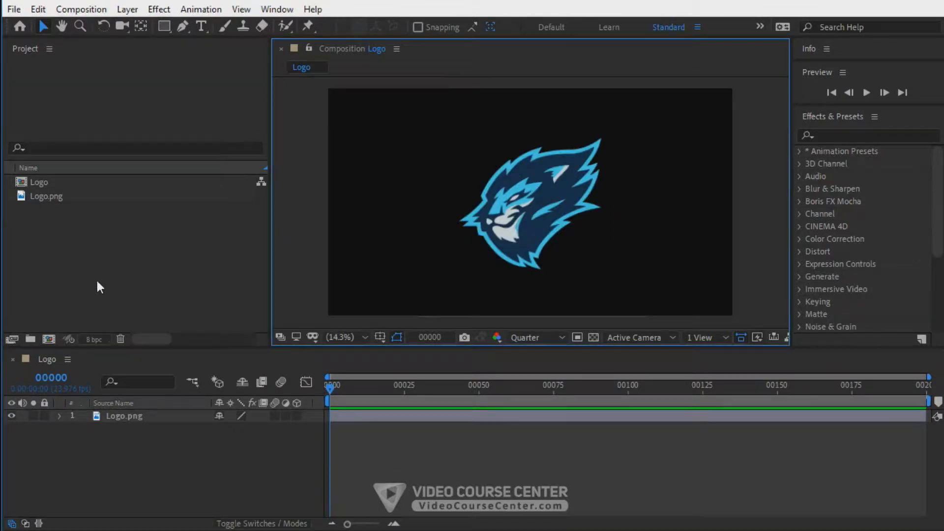
Step: Create a project folder named Pics, move Logo.png into it, and collapse the folder
left_click(54, 264)
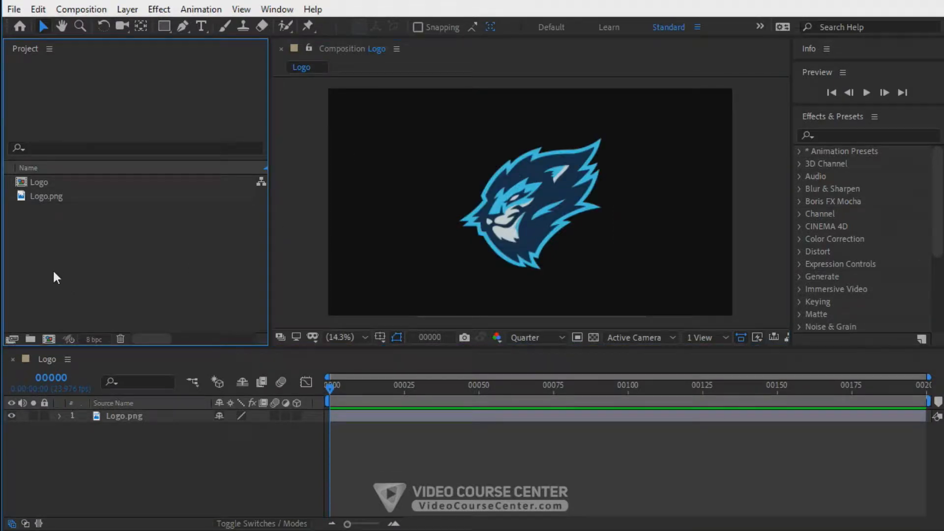
left_click(30, 339)
type("Pics")
key("Return")
left_click_drag(44, 196, 40, 212)
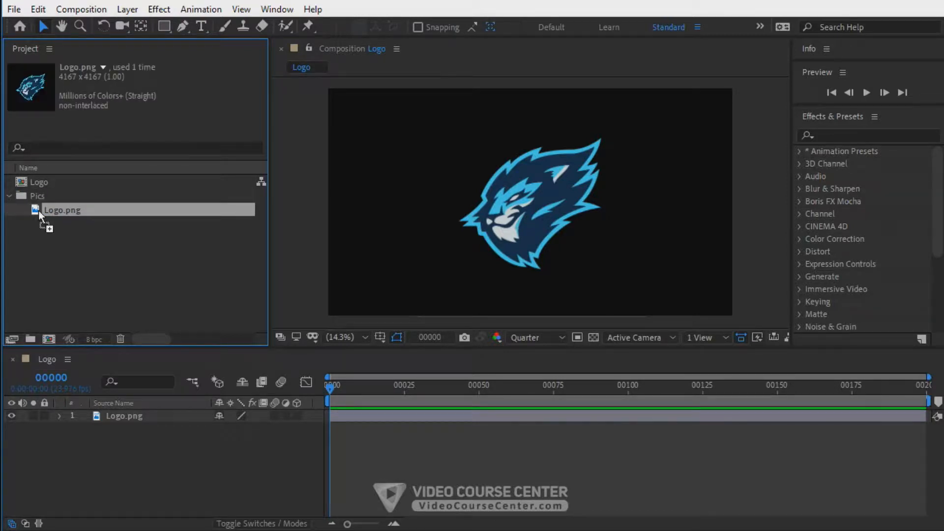
left_click(7, 196)
left_click(131, 254)
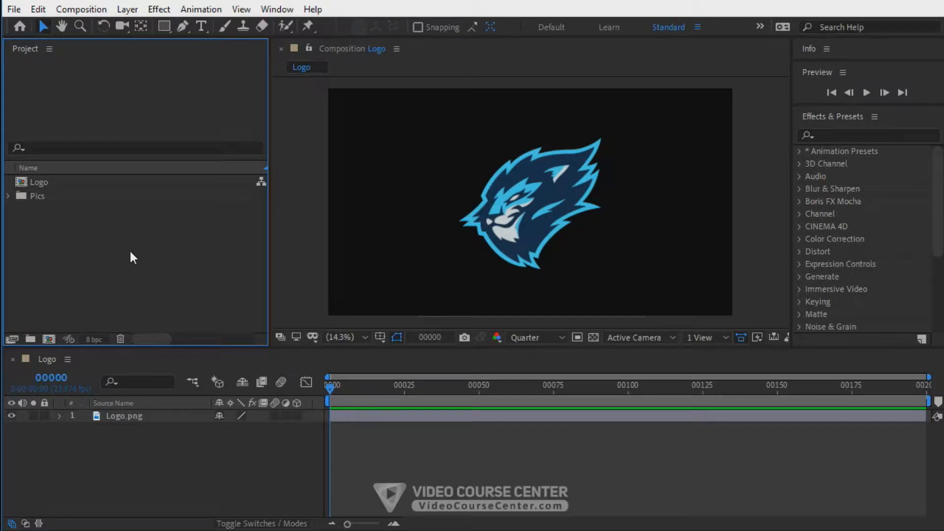
Step: Create a composition named Logo FX at 3840 x 2160 px, 23.976 fps and 200 frames long
left_click(49, 339)
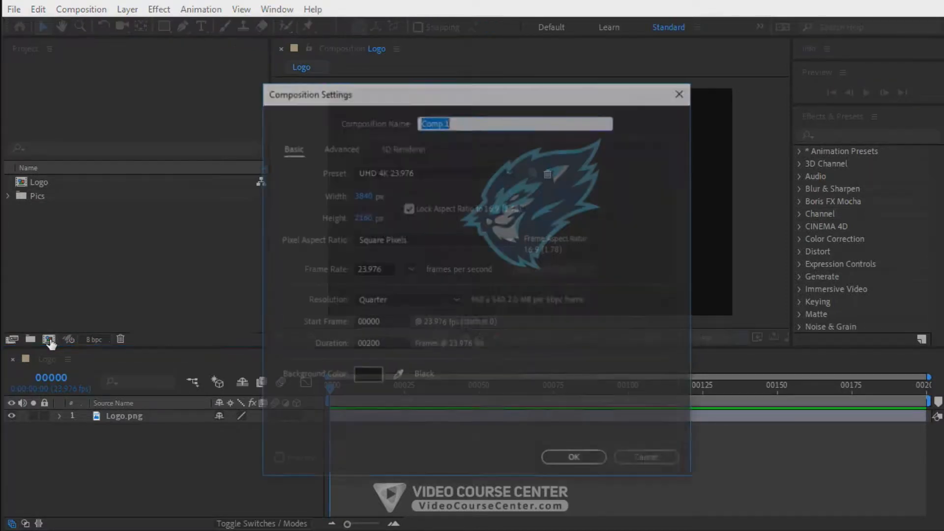
type("Logo FX")
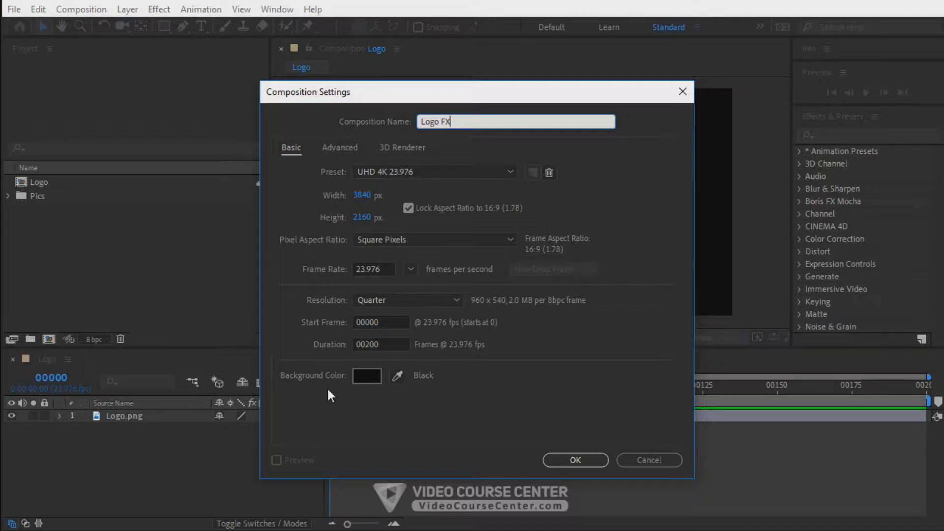
left_click(571, 458)
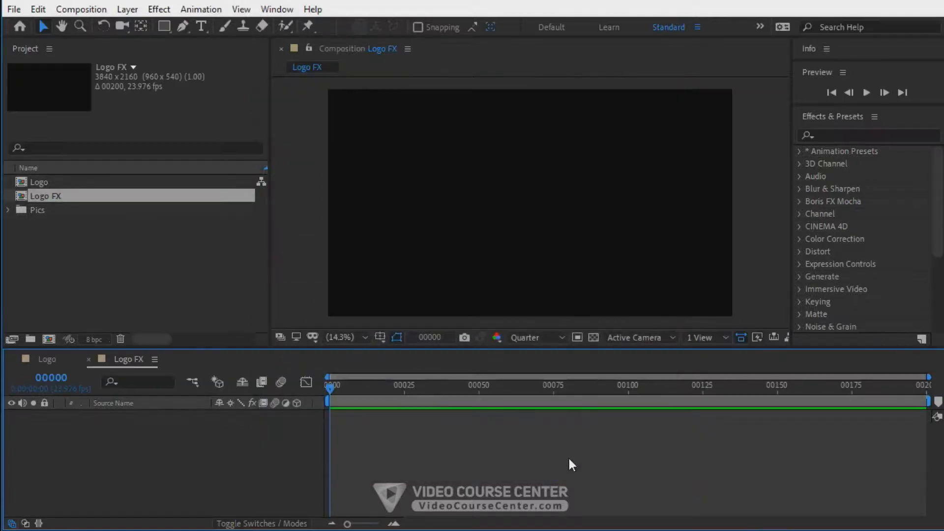
Step: Nest the Logo composition as a layer in Logo FX and close the Logo composition's timeline
left_click_drag(40, 182, 112, 426)
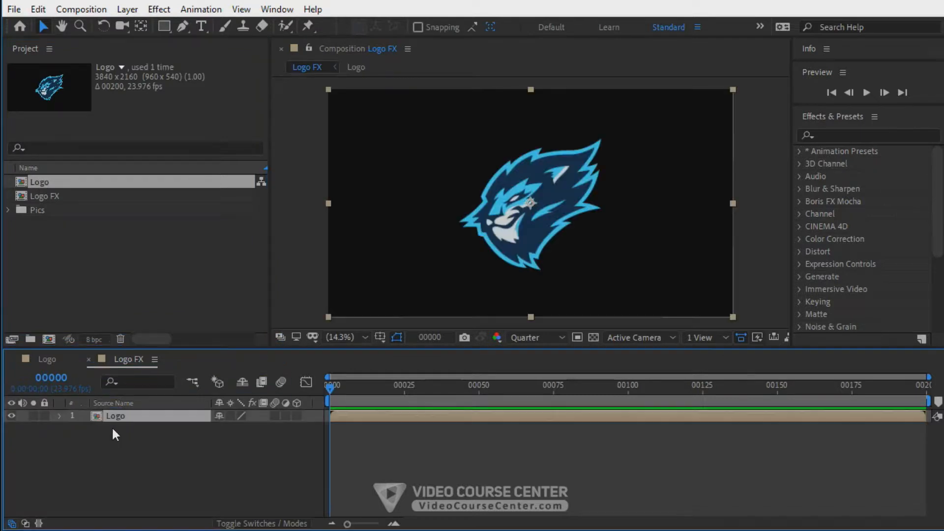
left_click(10, 359)
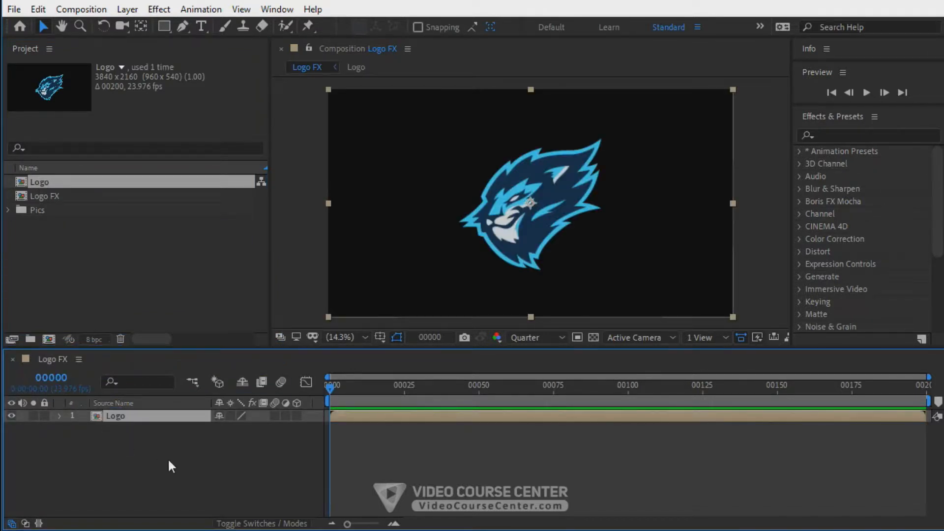
left_click(138, 282)
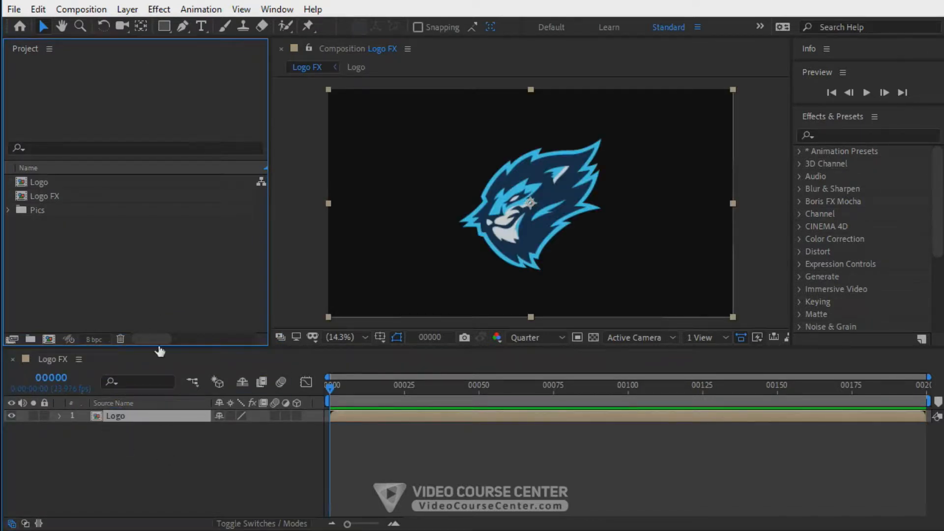
Step: Auto-trace the Logo layer's current frame using the Luminance channel, 5 px tolerance and 15% threshold, applying the masks to a new layer
left_click(119, 415)
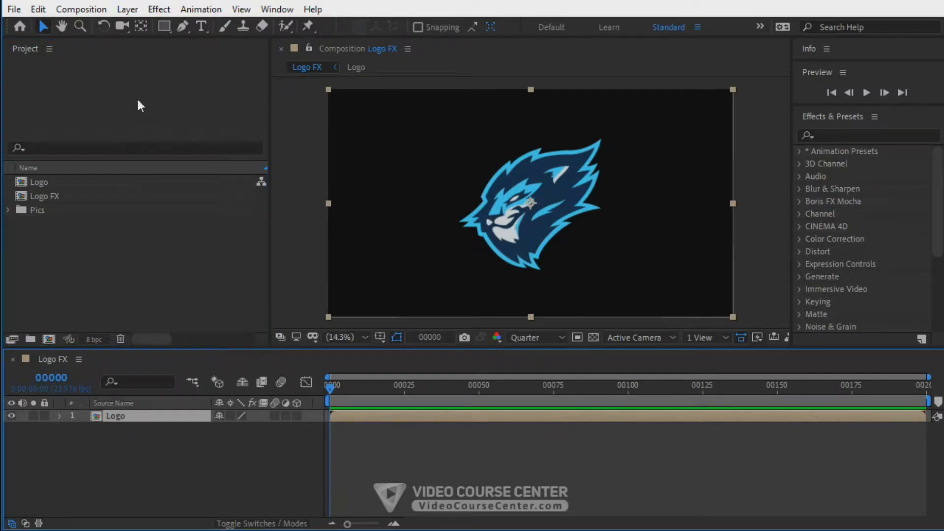
left_click(125, 10)
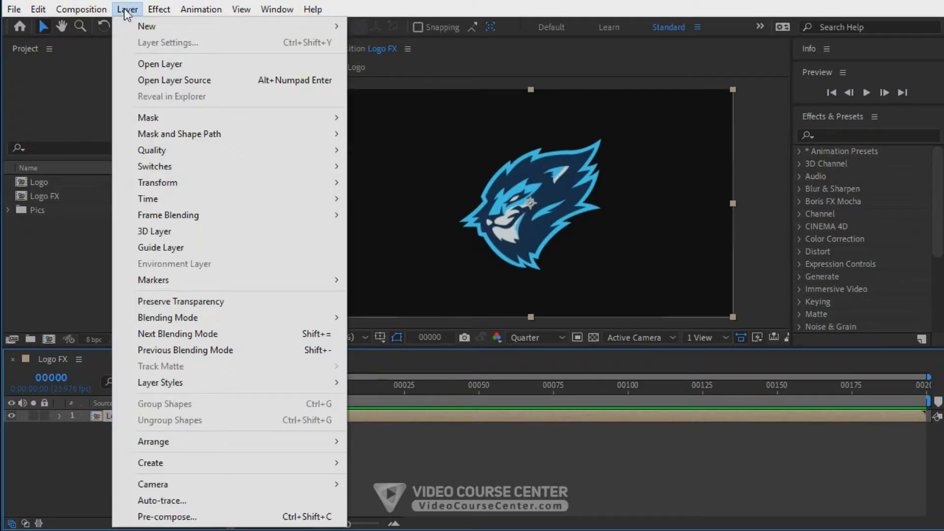
left_click(157, 500)
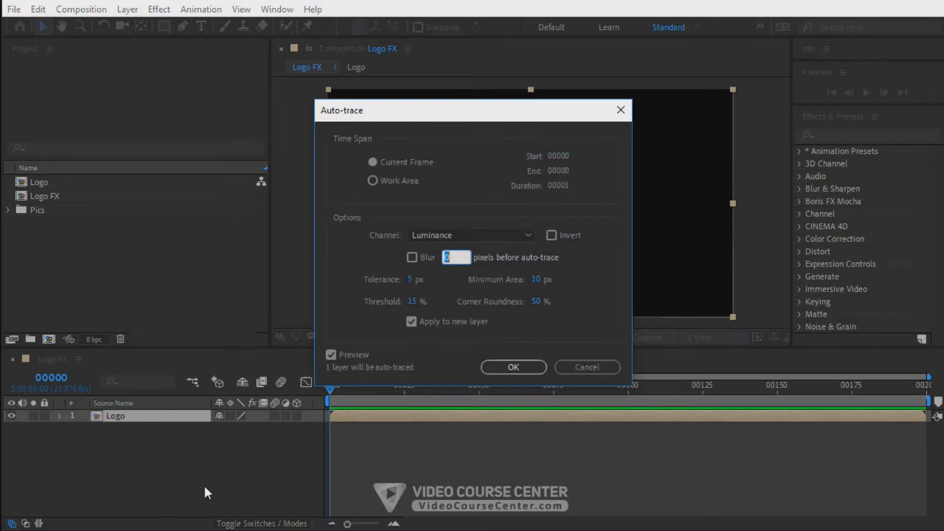
left_click(364, 235)
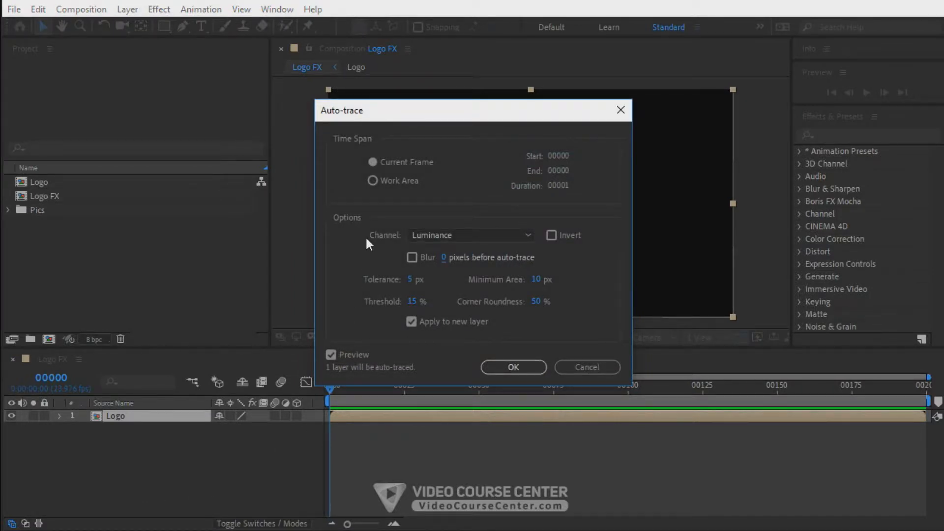
left_click(442, 234)
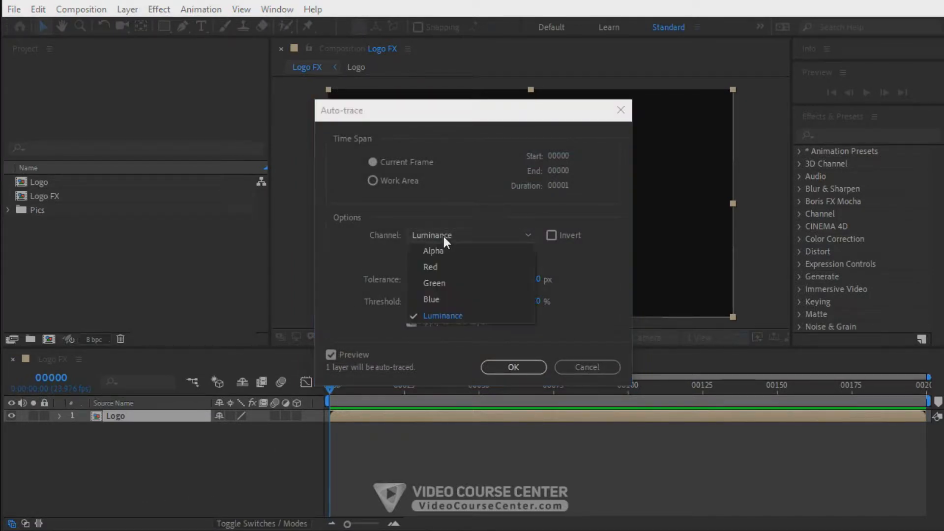
left_click(443, 320)
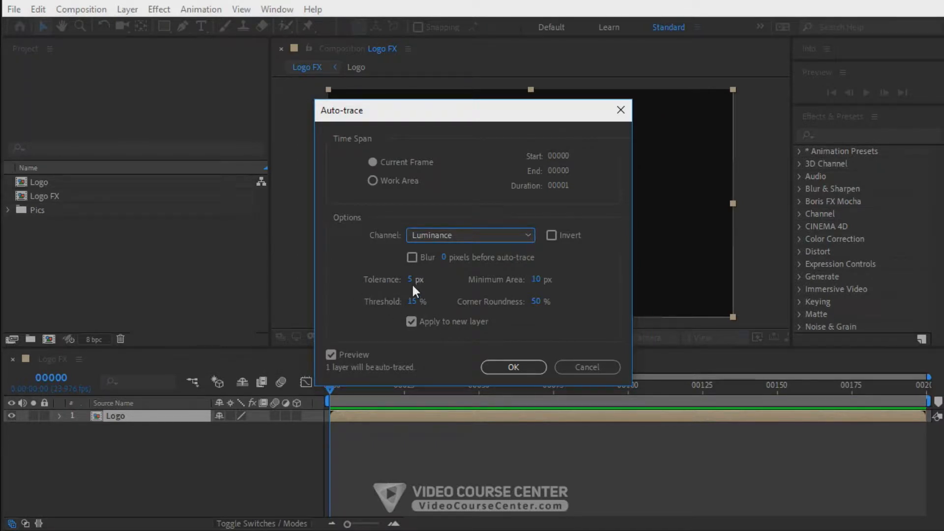
left_click(410, 322)
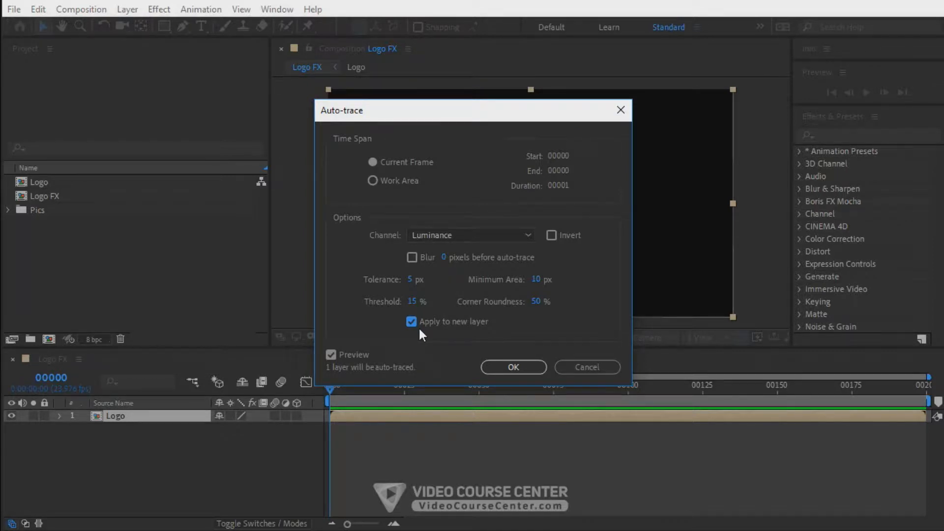
left_click(512, 366)
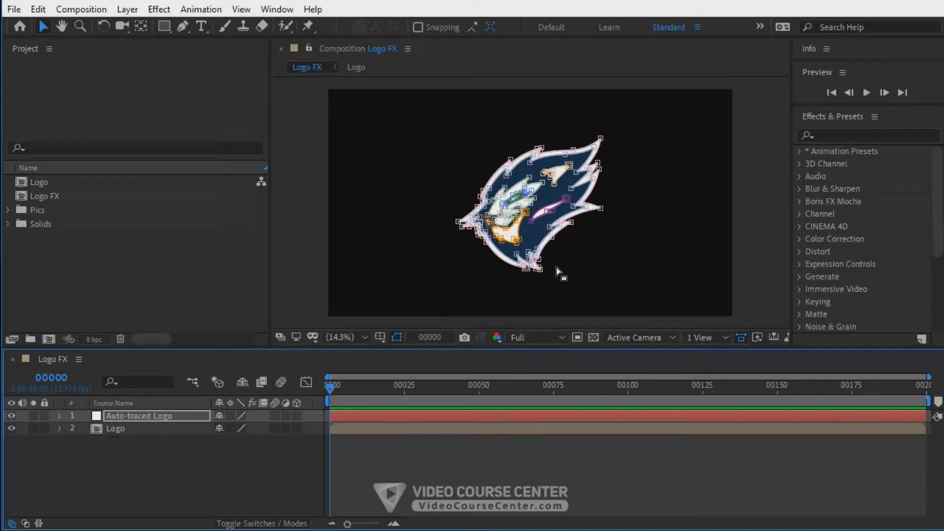
Step: Rename the auto-traced logo layer to Lights
key("period")
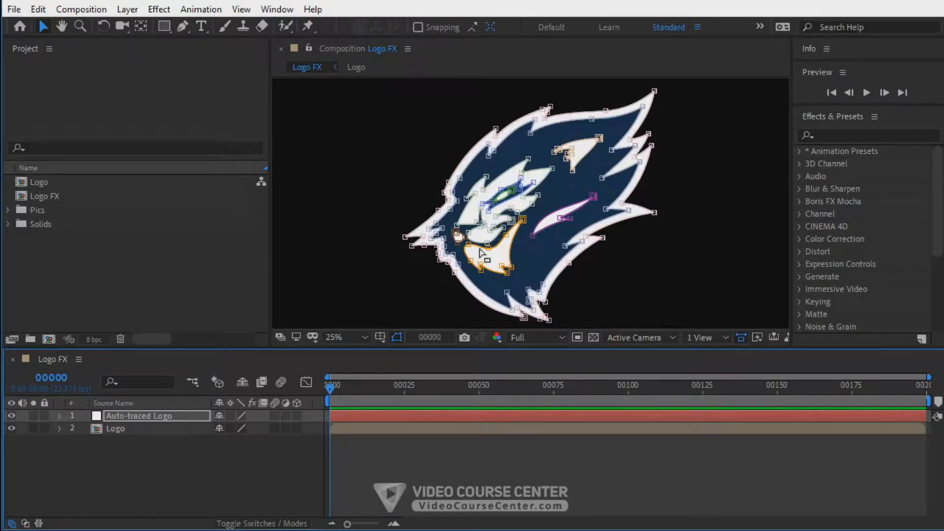
left_click(397, 338)
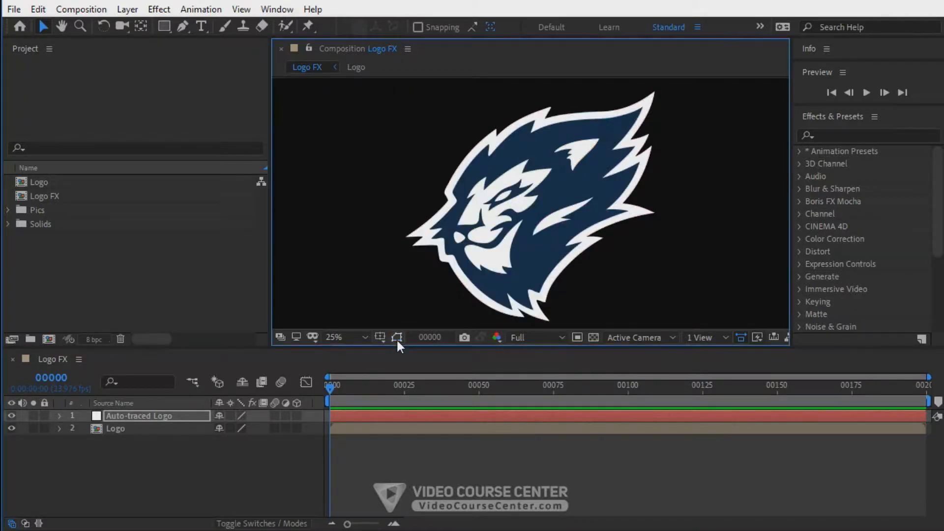
left_click(396, 338)
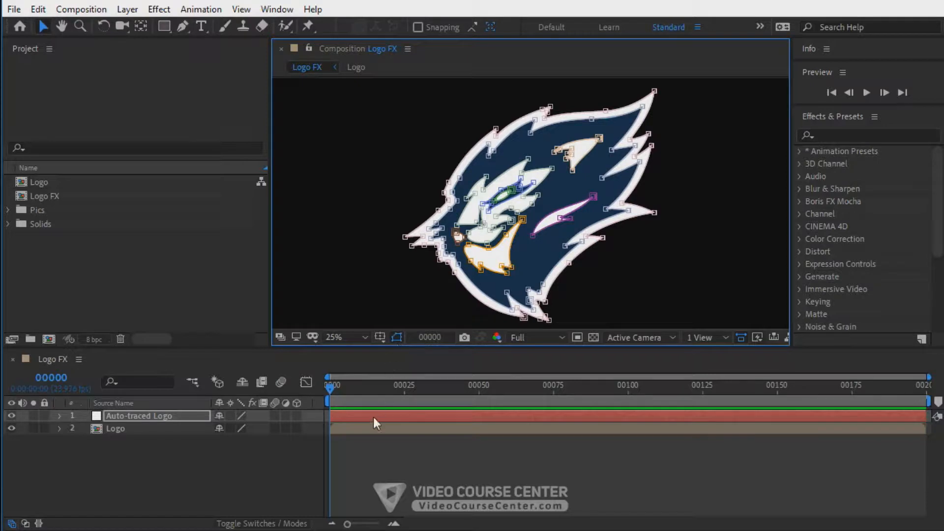
left_click(367, 445)
left_click(119, 414)
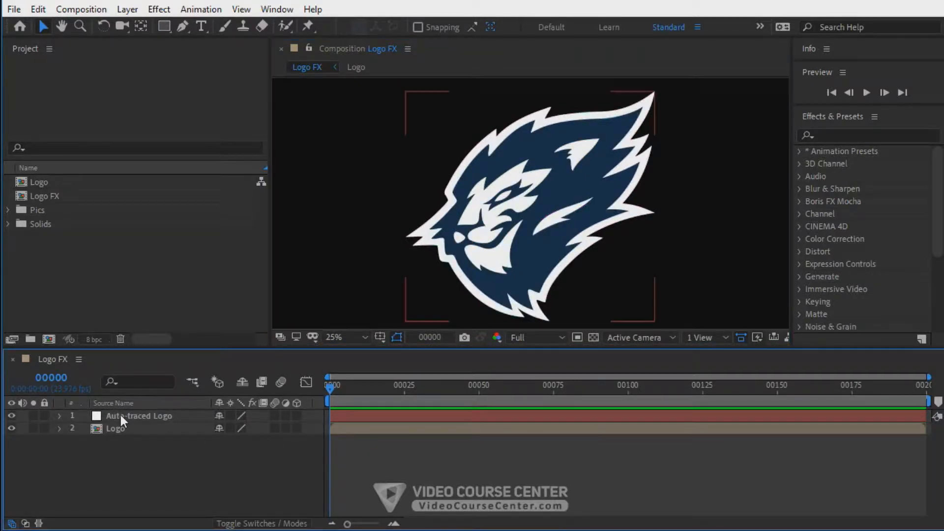
key("Return")
type("Lights")
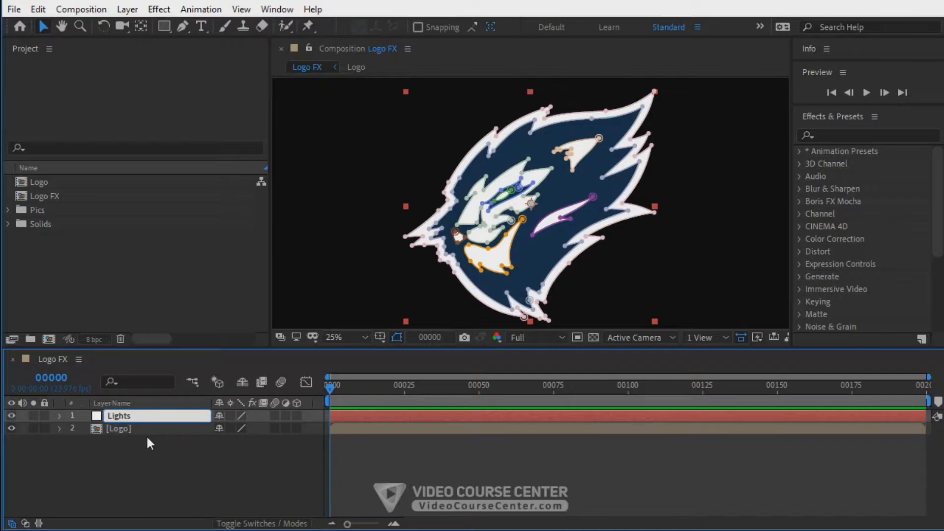
key("Return")
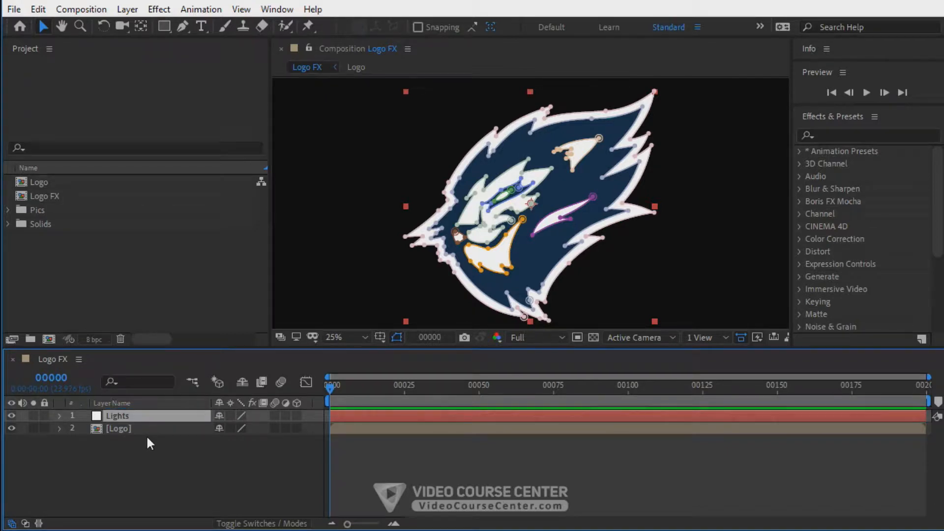
Step: Change the Lights layer's solid color to black
left_click(125, 9)
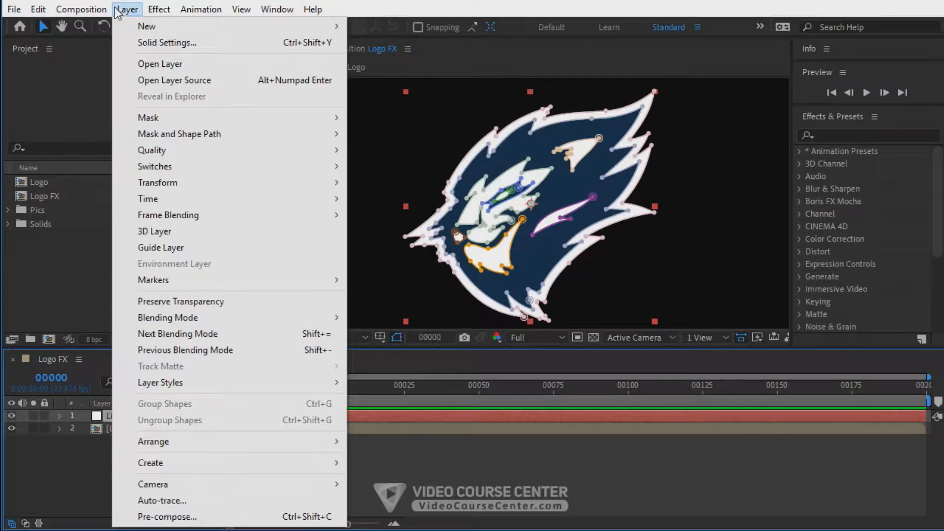
left_click(155, 43)
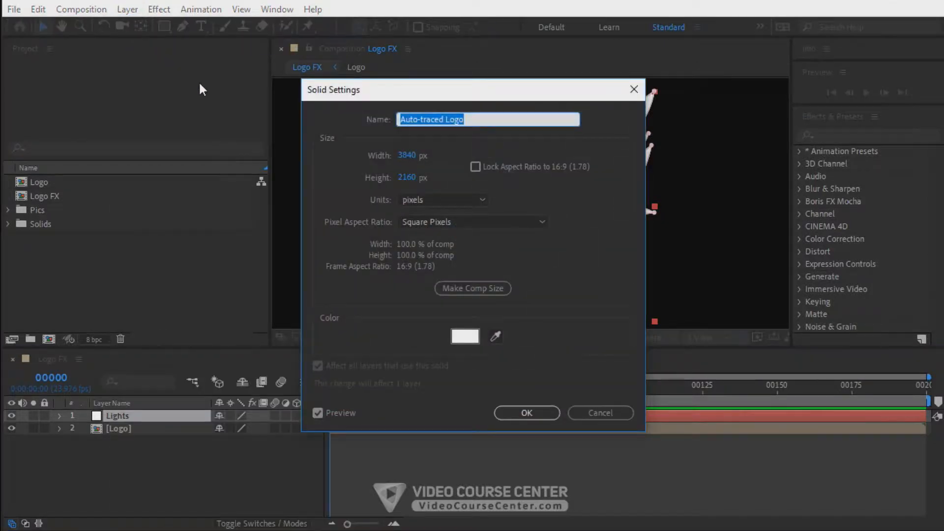
left_click(466, 336)
left_click(487, 384)
left_click(622, 197)
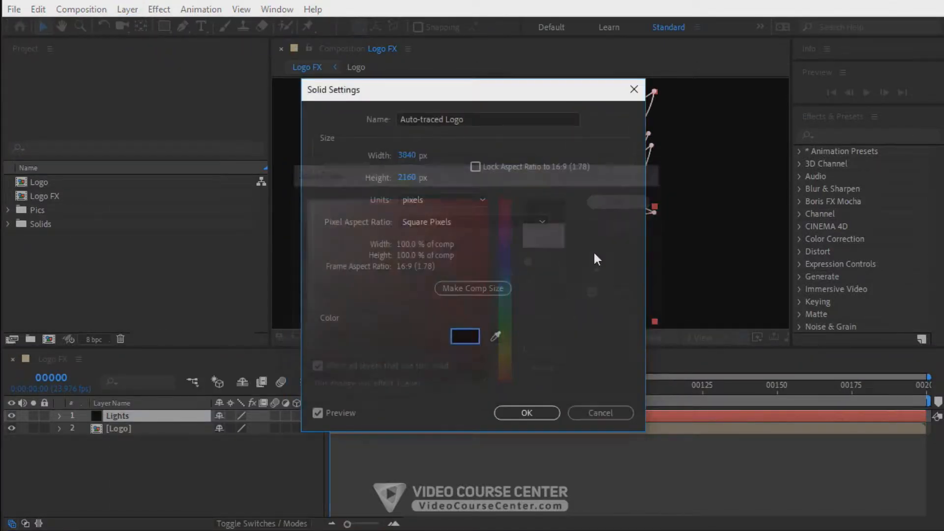
left_click(521, 412)
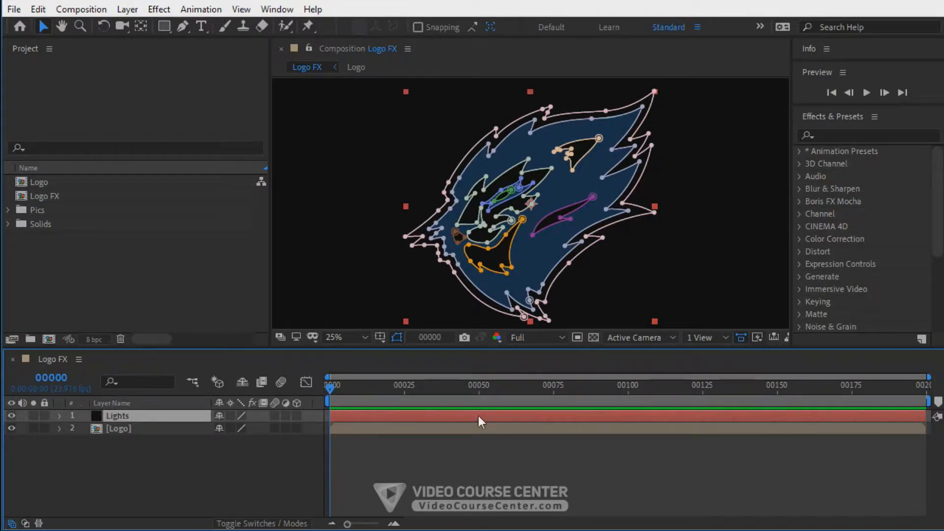
Step: Set the Lights layer's blending mode to Screen and hide the mask outlines in the composition view
left_click(258, 524)
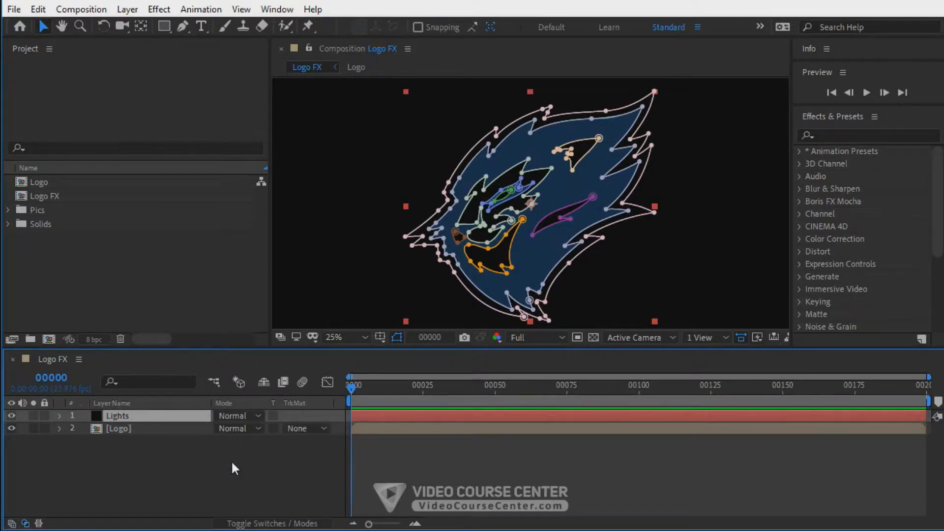
left_click(232, 415)
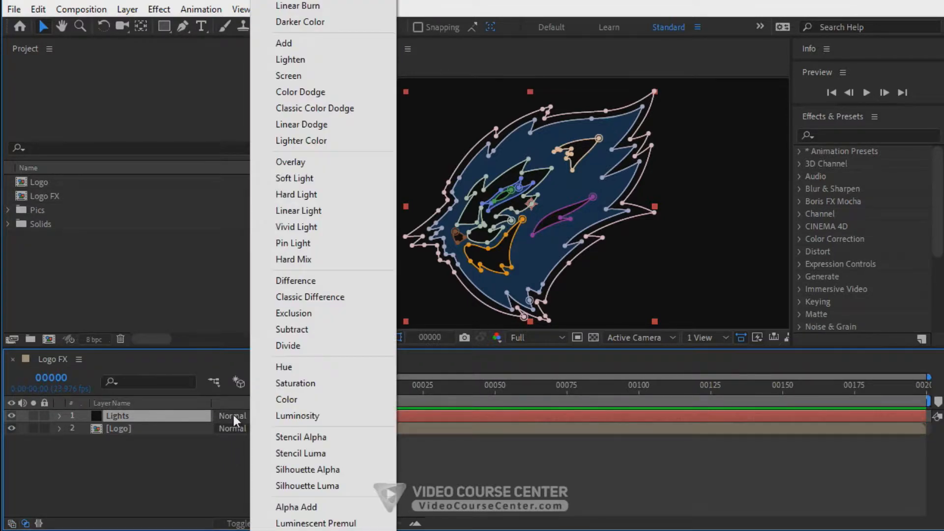
left_click(290, 76)
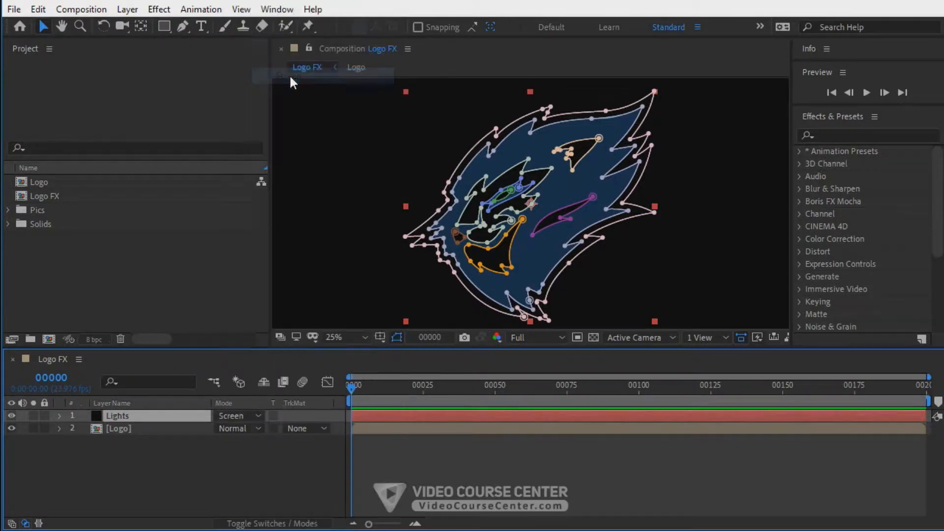
left_click(397, 338)
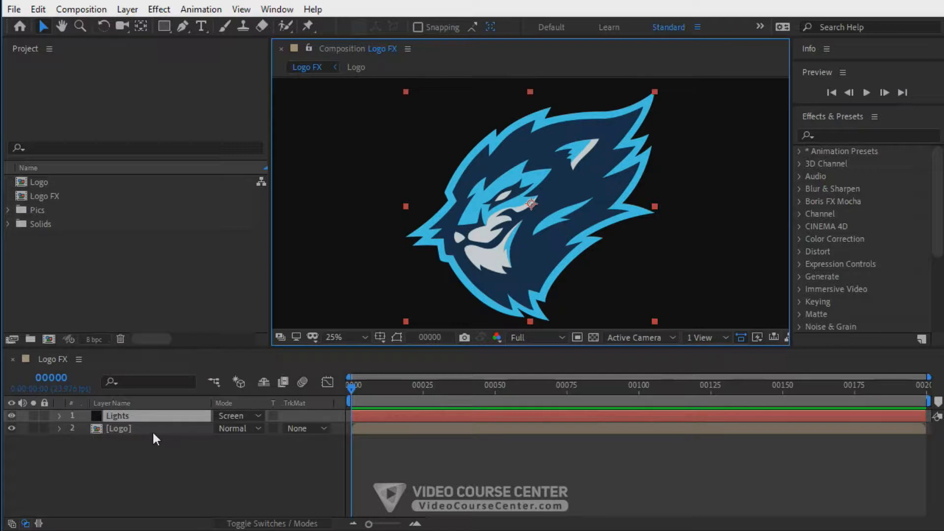
Step: Reveal the masks of the Lights layer and remove the Mask Path keyframes from Mask 1 through Mask 9
left_click(138, 416)
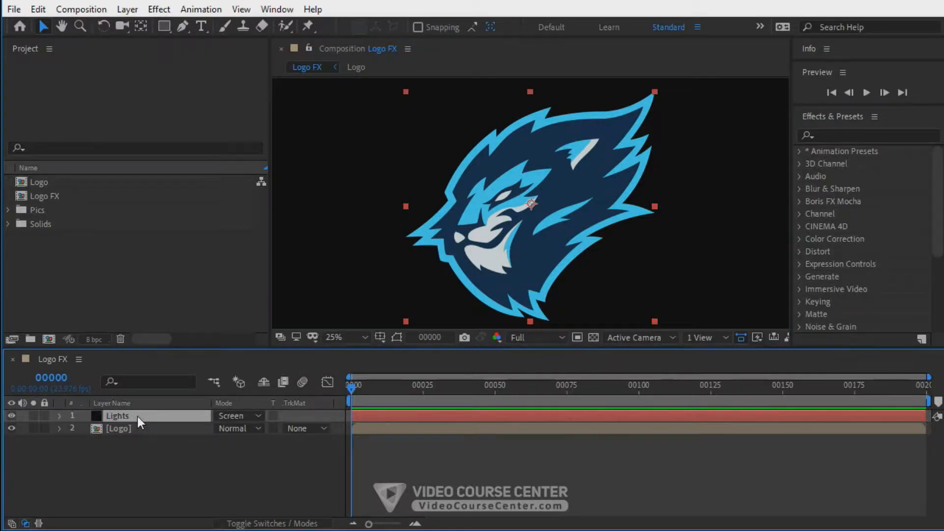
key("m")
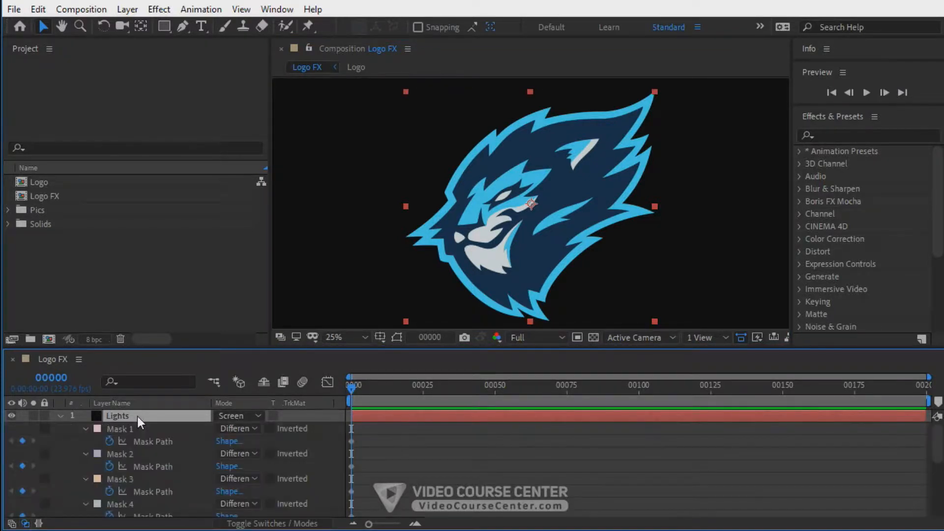
left_click(127, 426)
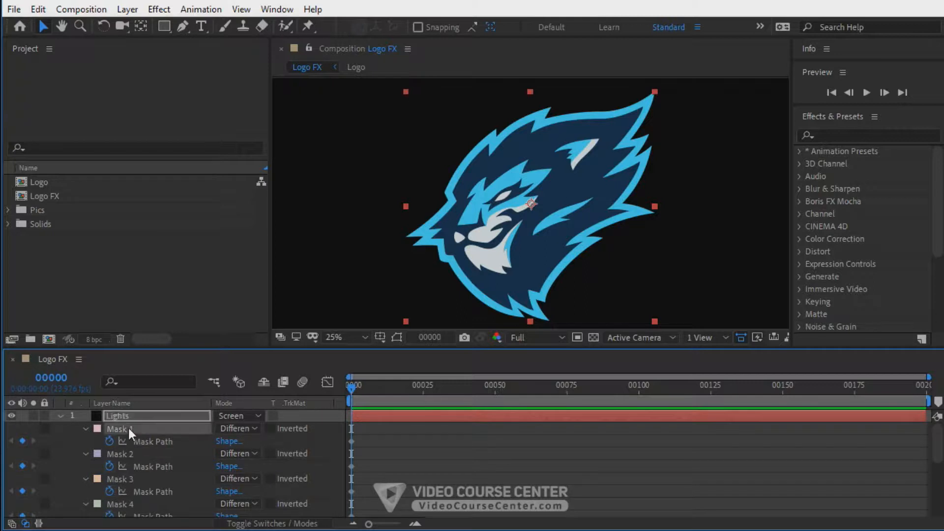
left_click(328, 432)
left_click_drag(362, 388, 412, 387)
left_click_drag(936, 446, 936, 423)
left_click(351, 388)
left_click_drag(362, 424, 337, 506)
left_click_drag(356, 388, 364, 390)
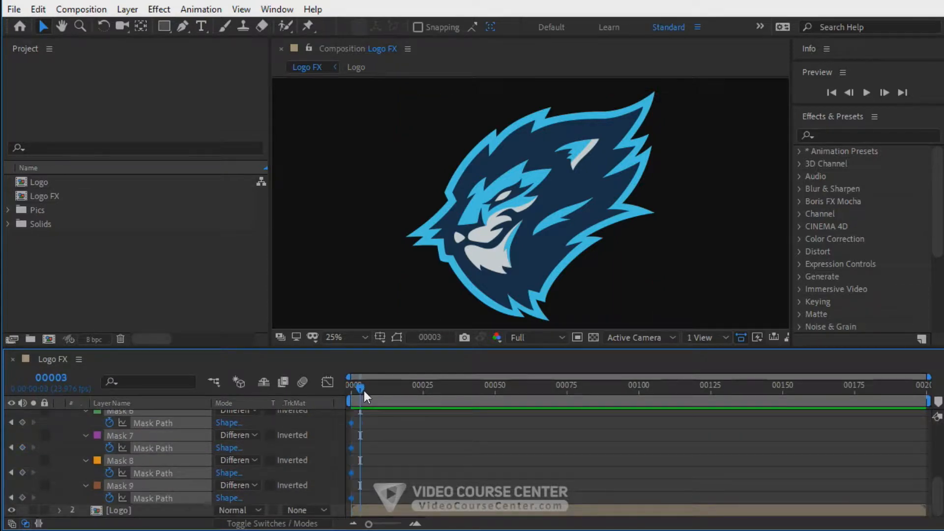
key("ctrl+x")
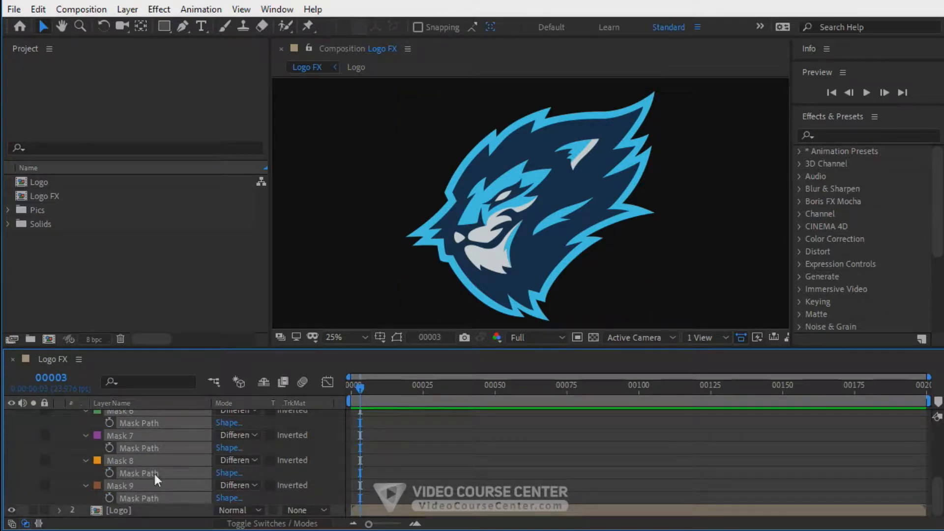
Step: Collapse the masks and the Lights layer, and switch the timeline from blending modes back to layer switches
left_click(86, 486)
scroll(270, 426, "up", 3)
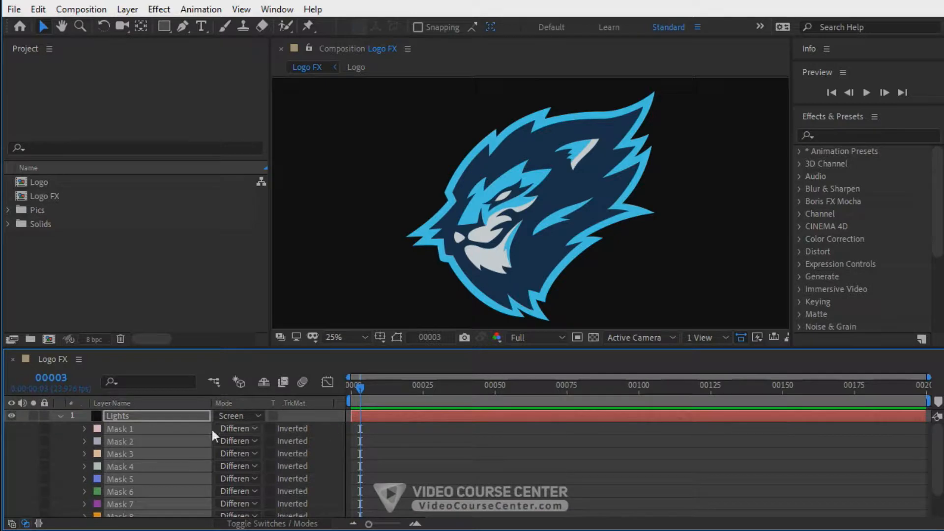
left_click(60, 416)
key("F4")
Step: Apply the Video Copilot Saber effect to the Lights layer and set its preset to Portal
left_click(145, 416)
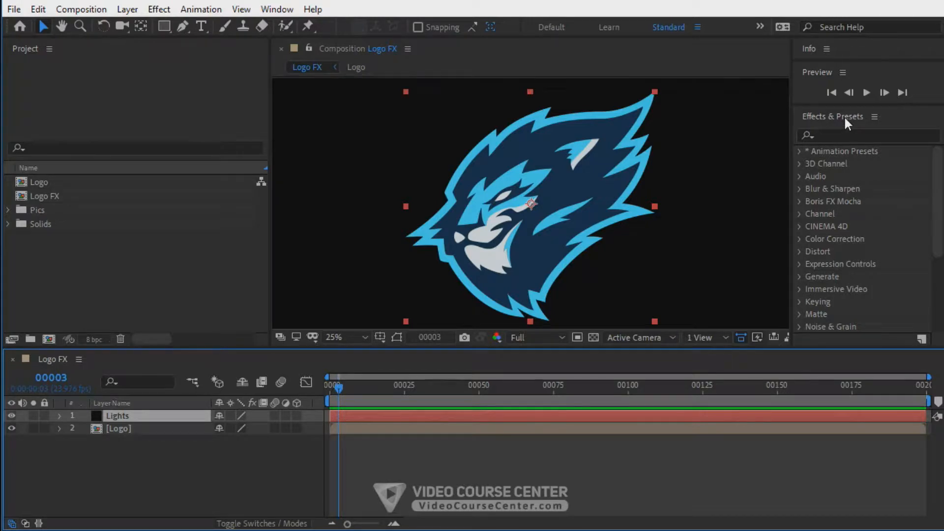
left_click(277, 9)
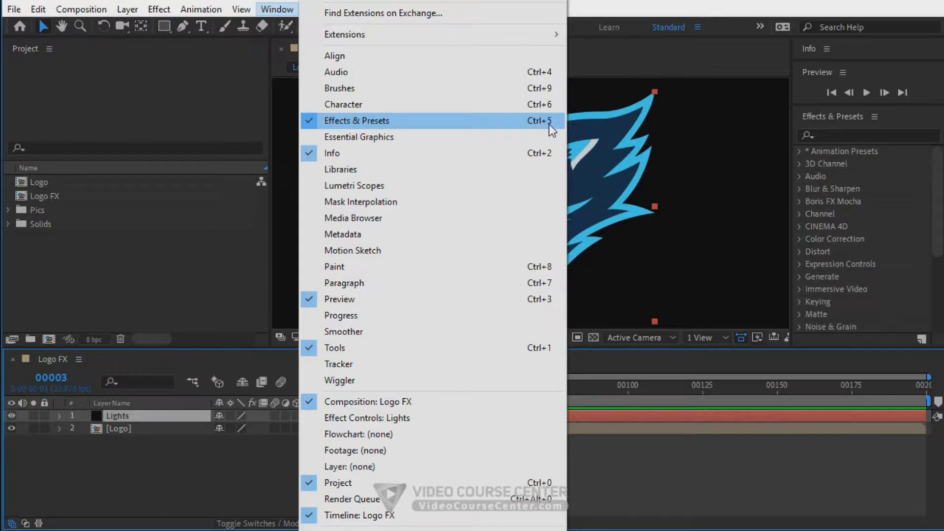
left_click(850, 137)
type("saber")
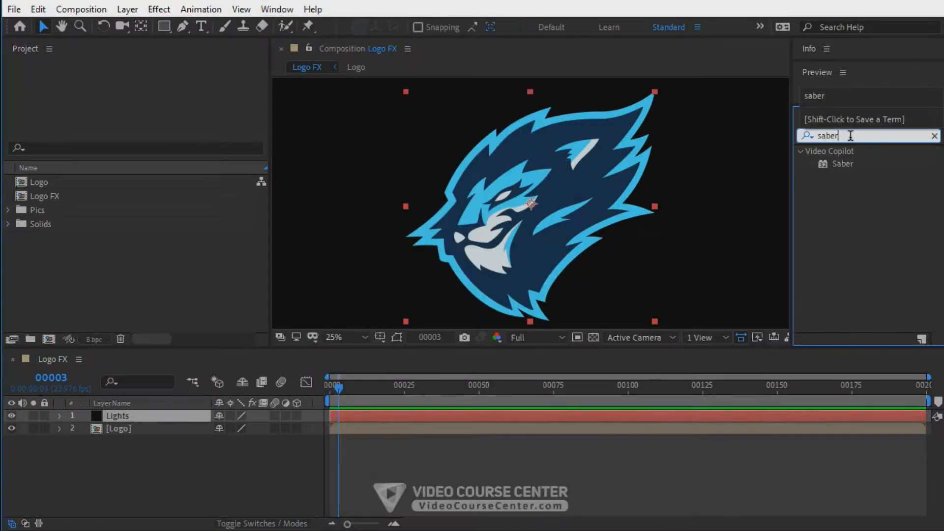
left_click(845, 166)
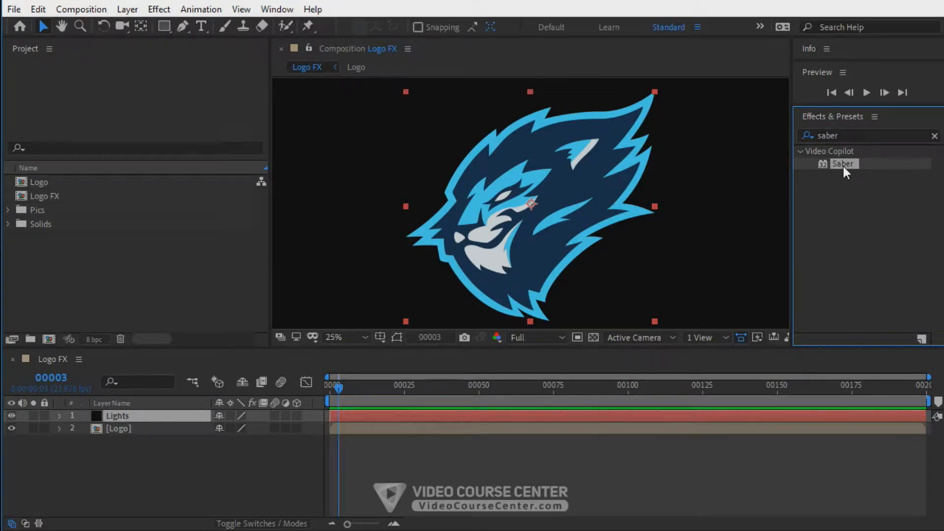
left_click_drag(843, 166, 118, 417)
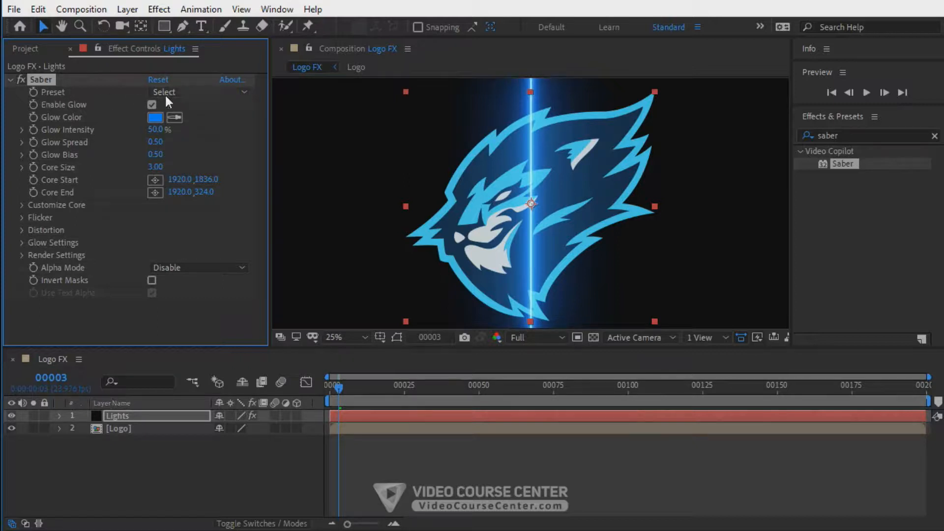
left_click(177, 91)
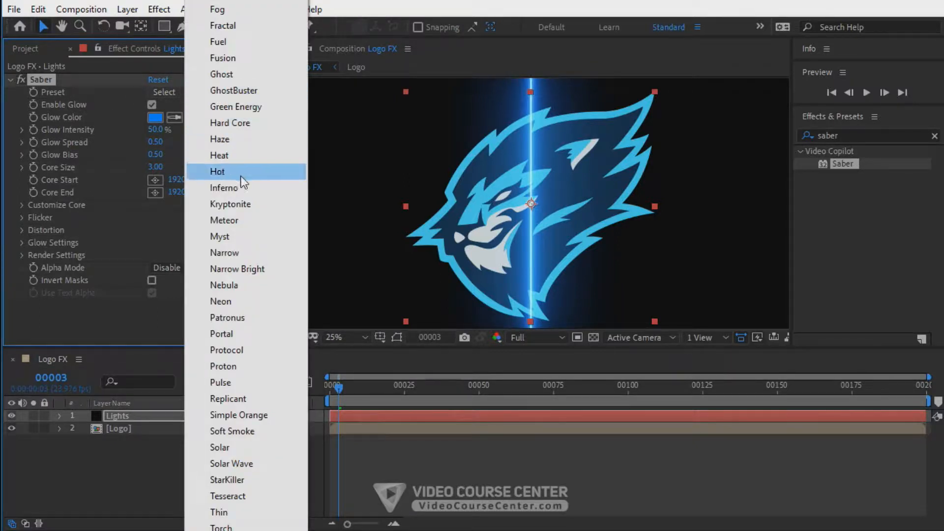
left_click(231, 333)
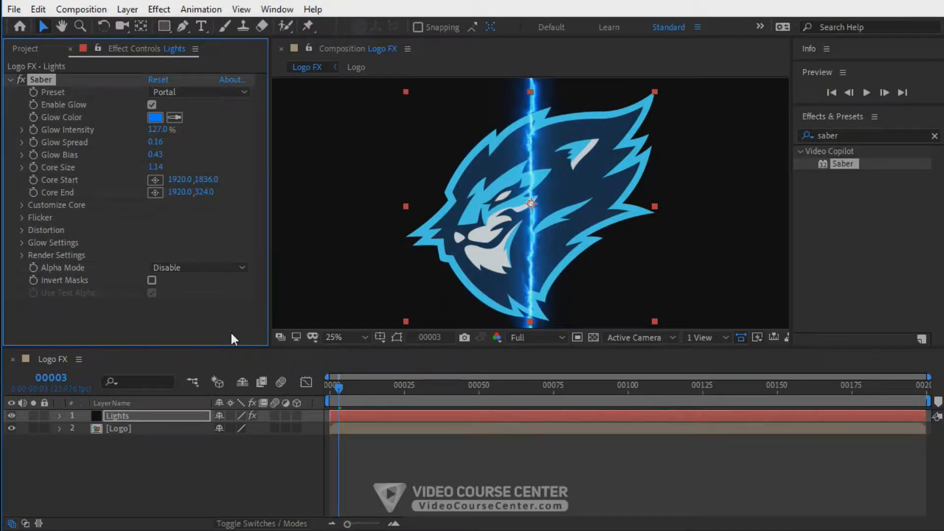
Step: Rename the Saber effect on the Lights layer to "Saber - Portal"
left_click(231, 334)
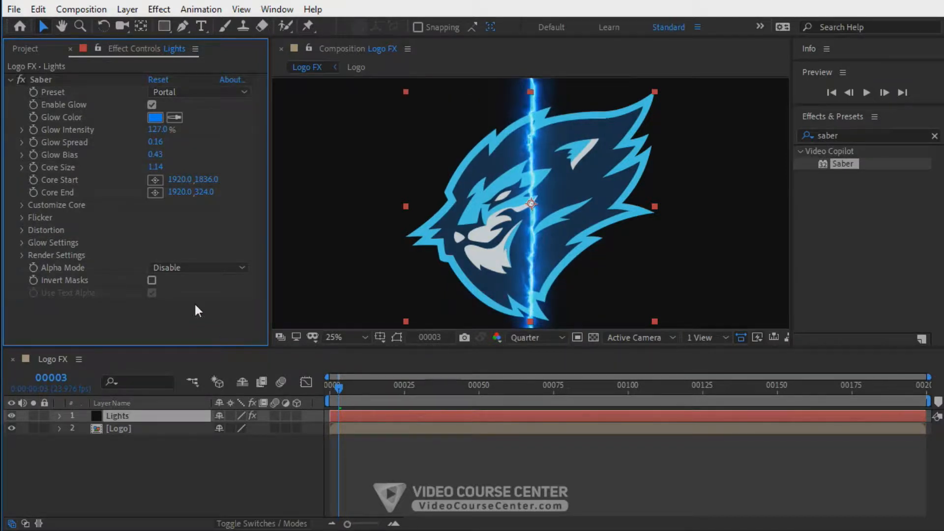
left_click(40, 81)
key("Return")
left_click(61, 80)
type("- Portal")
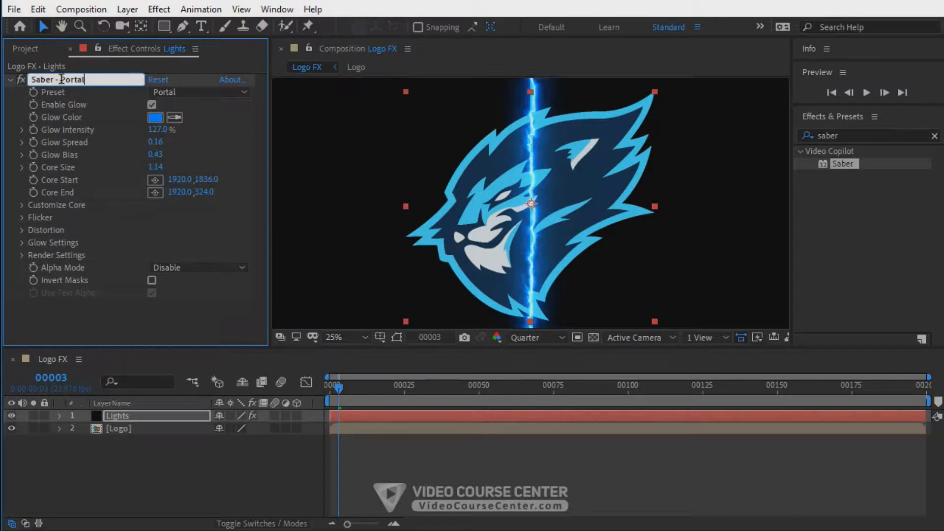
key("Return")
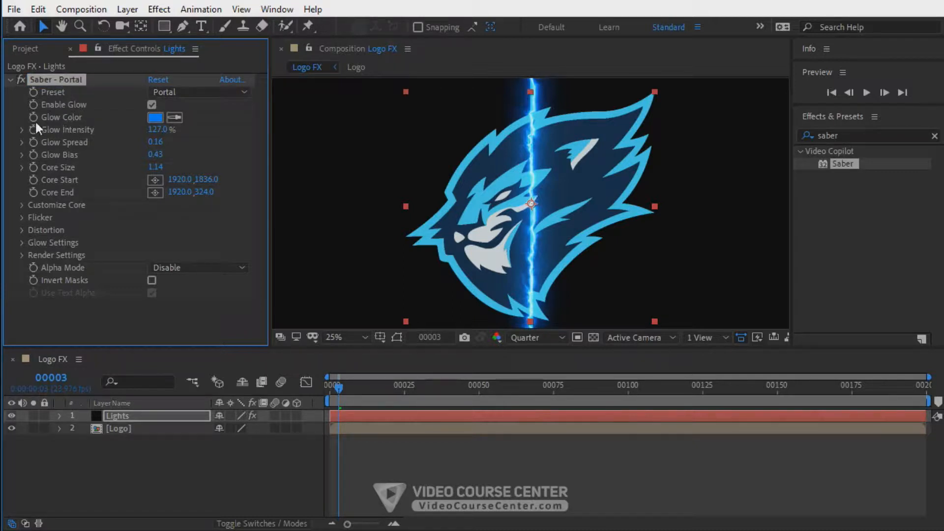
Step: Change the Saber - Portal glow color to orange, hex D96B00
left_click(155, 119)
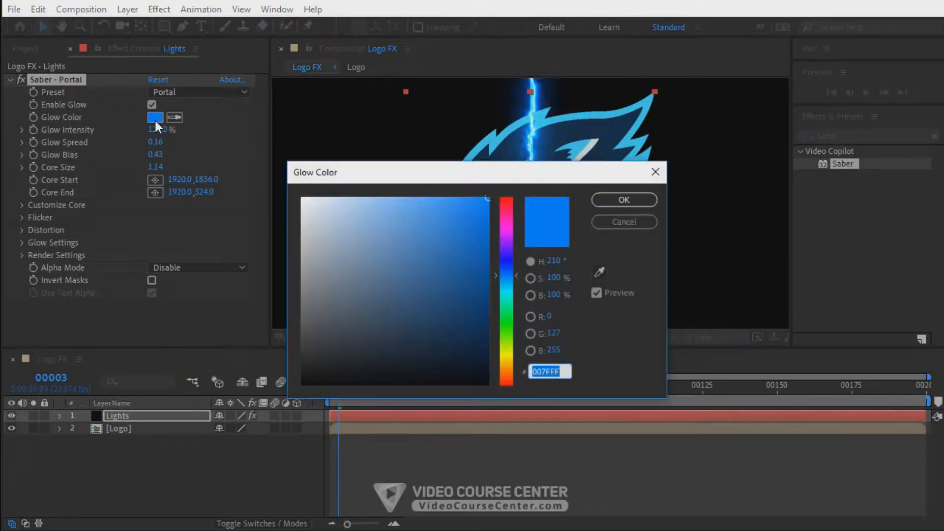
type("D96")
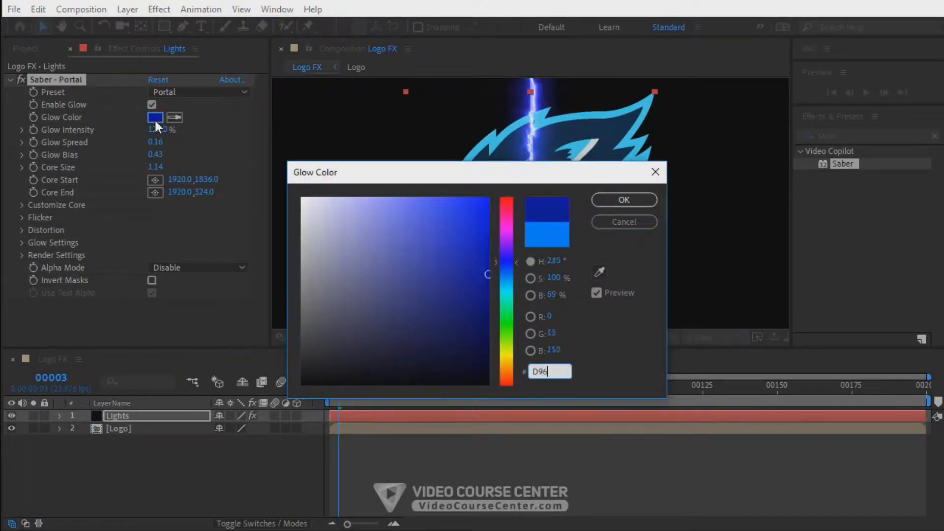
type("000")
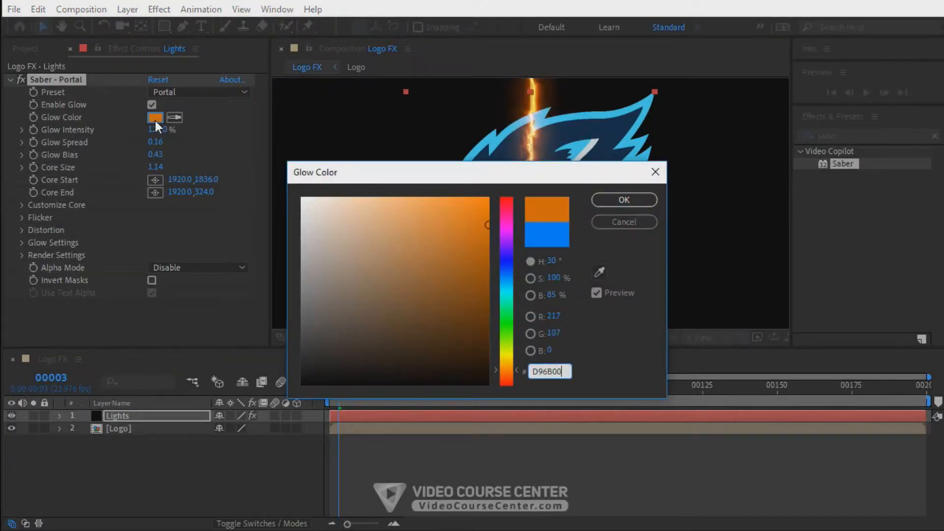
key("Return")
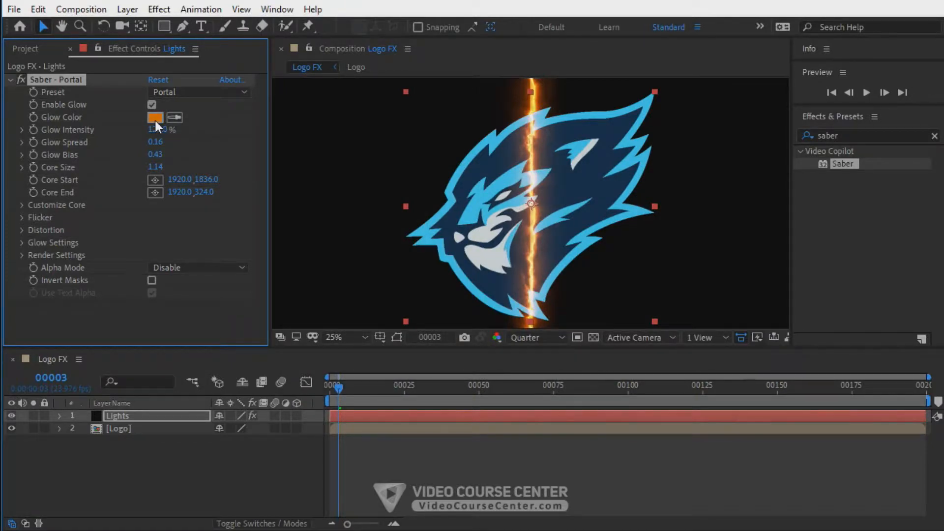
Step: Set the Saber core size to 0.14 and the glow intensity to 175%
mouse_move(156, 167)
left_mouse_down()
mouse_move(186, 165)
mouse_move(158, 167)
left_mouse_up()
left_click(159, 167)
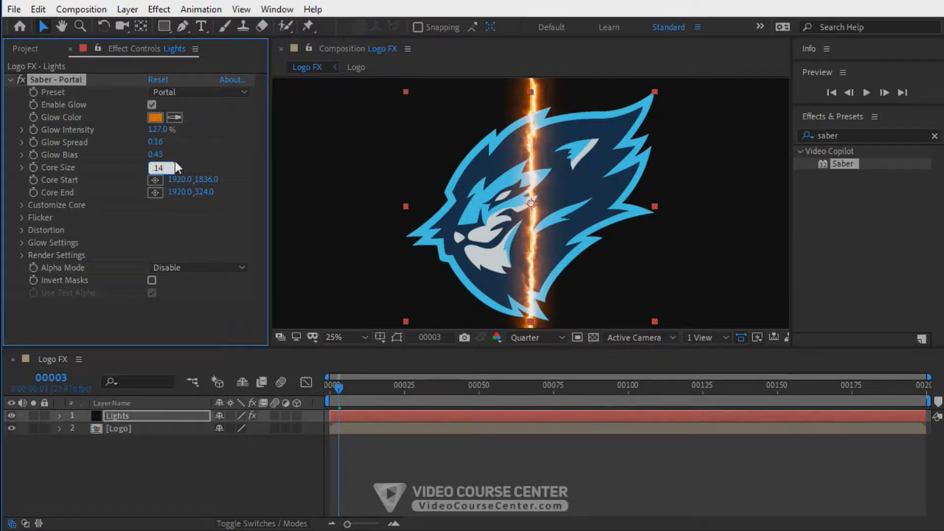
key("Return")
left_click_drag(157, 129, 220, 132)
left_click(162, 129)
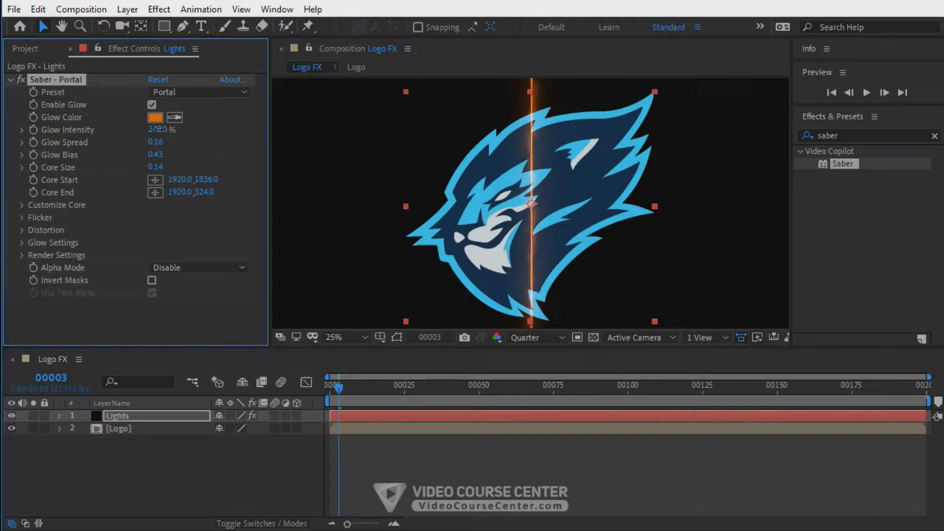
type("175")
key("Return")
Step: Try out different glow spread amounts on the Saber beam and set the glow spread to 0.14
mouse_move(159, 147)
left_mouse_down()
mouse_move(227, 146)
mouse_move(161, 142)
left_mouse_up()
scroll(513, 197, "up", 2)
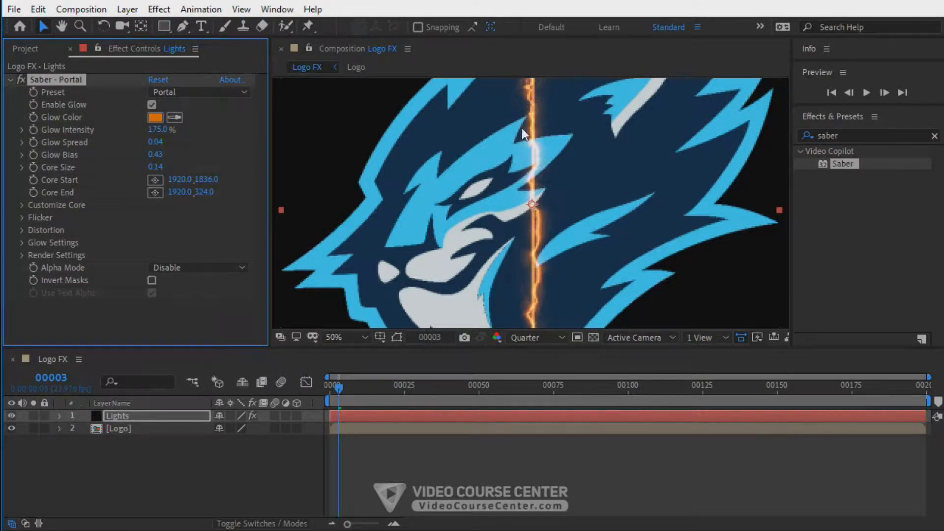
key("shift+slash")
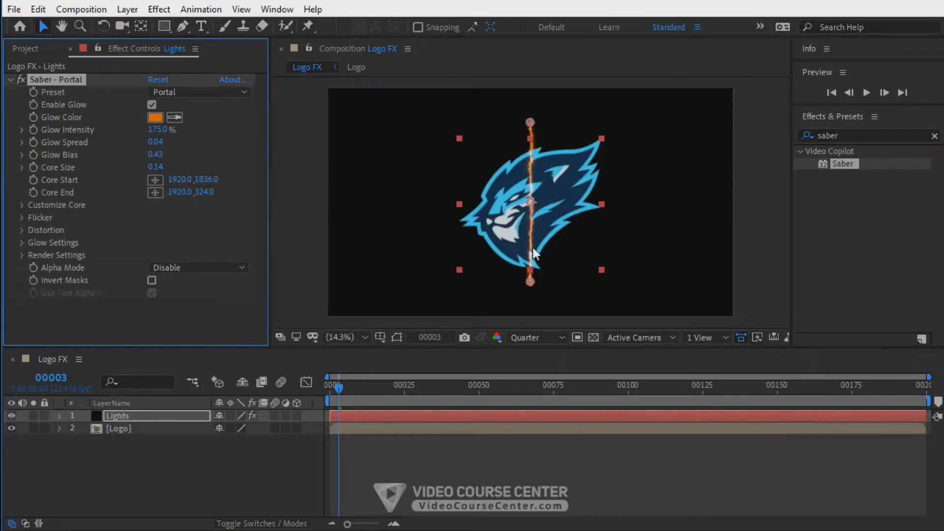
left_click(161, 142)
type(".14")
key("Return")
key("period")
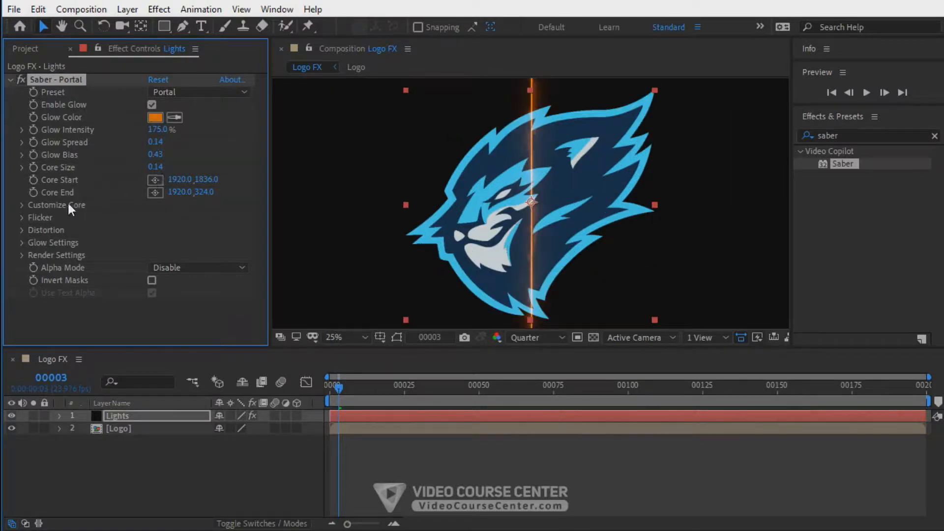
Step: Set Saber's core type to Layer Masks and hide the Logo layer
left_click(20, 207)
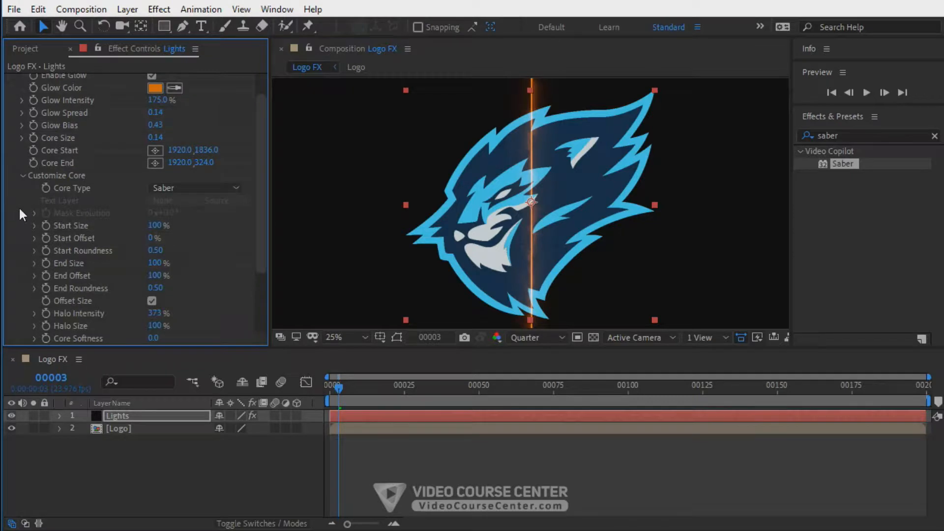
left_click(185, 188)
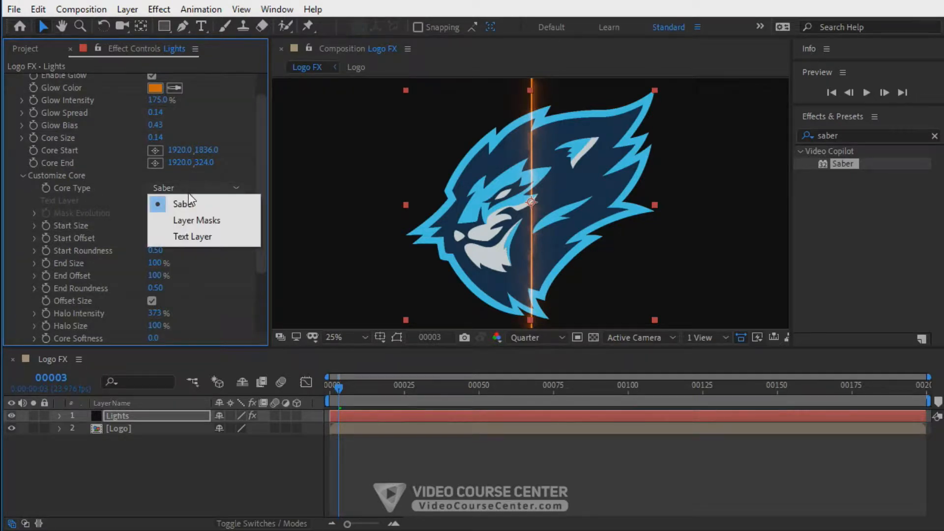
left_click(204, 223)
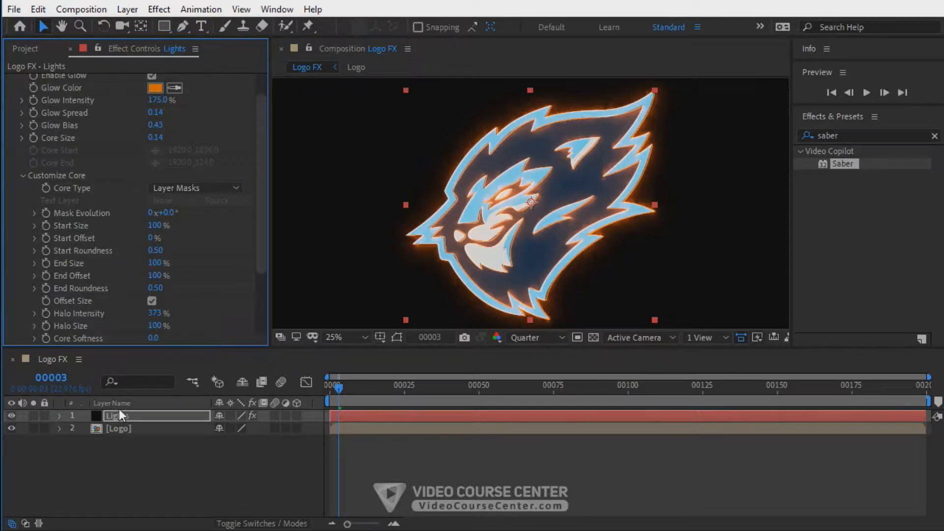
left_click(11, 429)
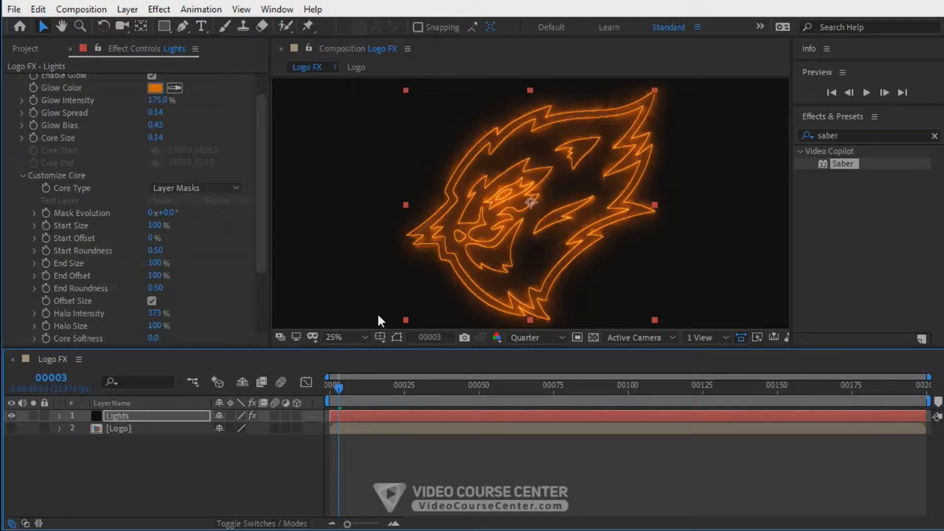
Step: Turn on the transparency grid and set the Composite Settings in Saber's render settings to Transparent
left_click(594, 338)
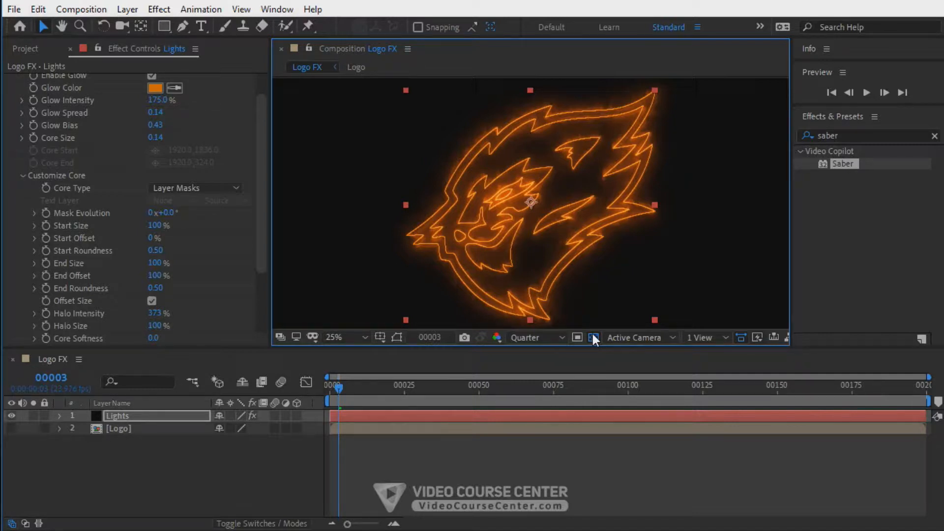
left_click_drag(264, 173, 265, 277)
left_click(20, 302)
scroll(19, 305, "down", 2)
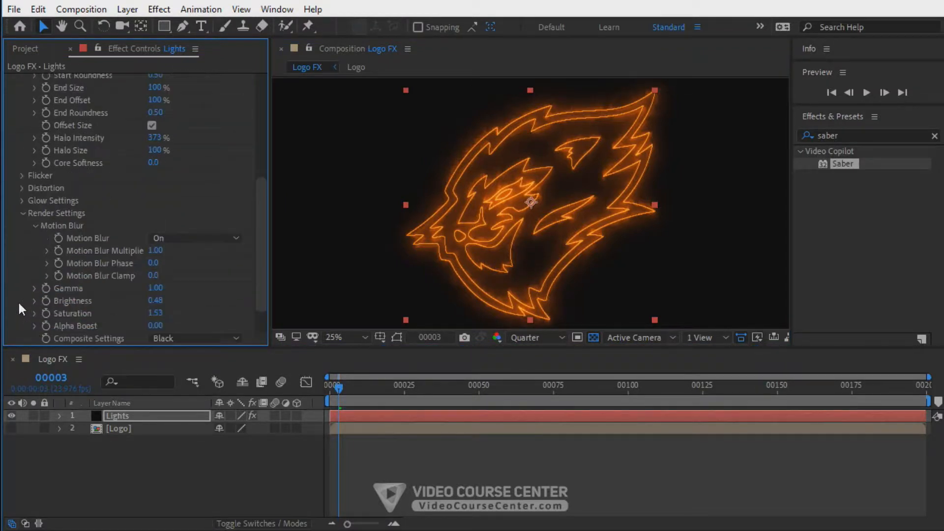
left_click(34, 225)
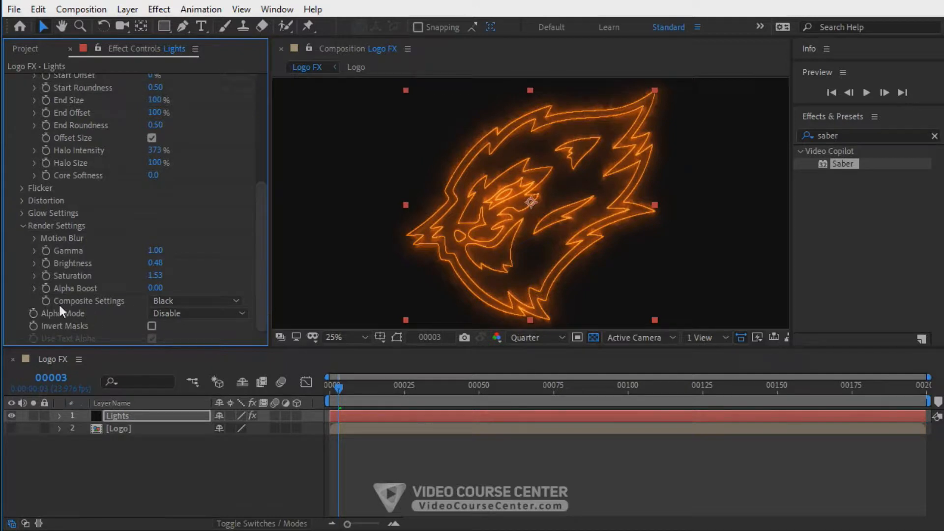
left_click(175, 300)
left_click(186, 316)
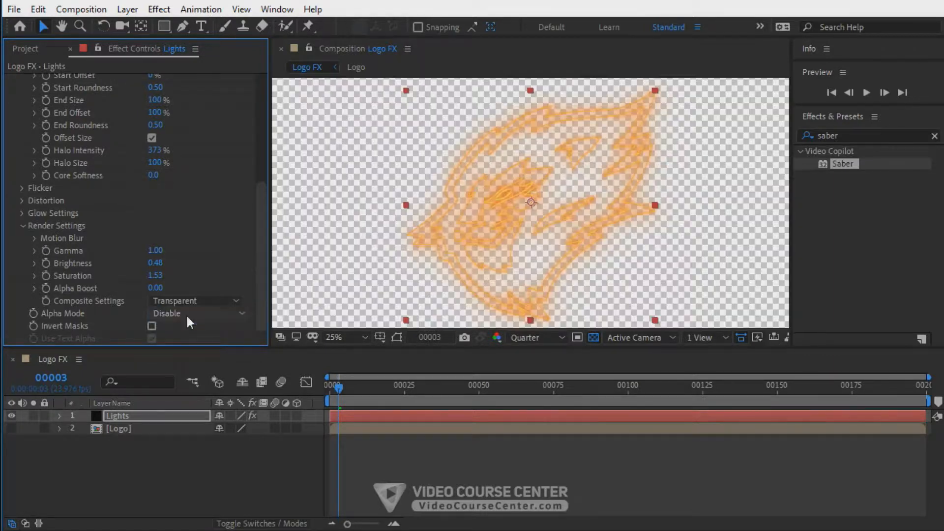
Step: Set Saber's Alpha Mode to Mask Core and turn off the transparency grid
left_click(178, 314)
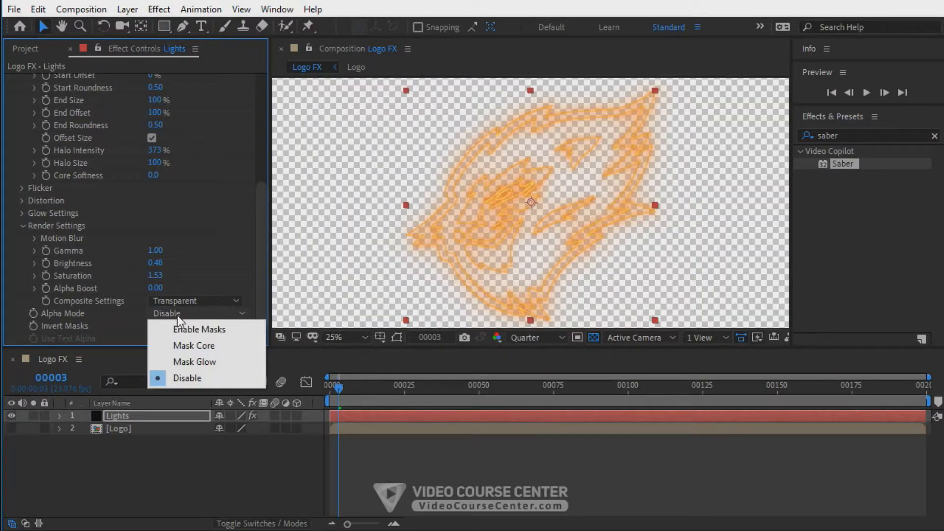
left_click(205, 347)
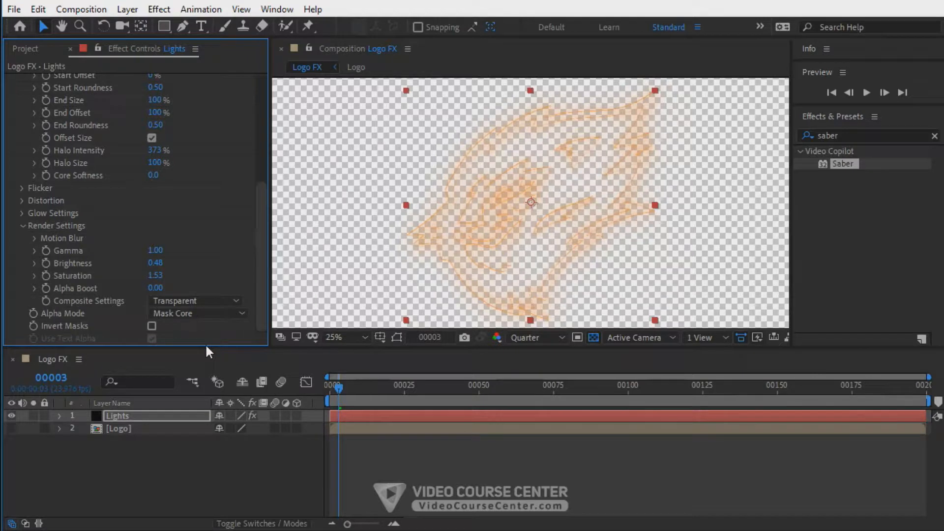
left_click(593, 338)
Step: Compare the glow with Alpha Mode set to Disable, and return it to Mask Core
left_click(185, 314)
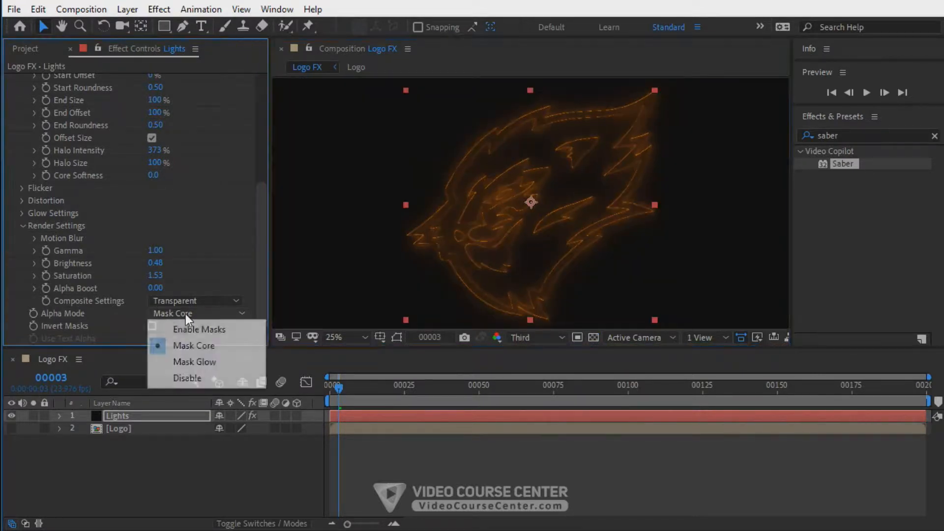
left_click(187, 379)
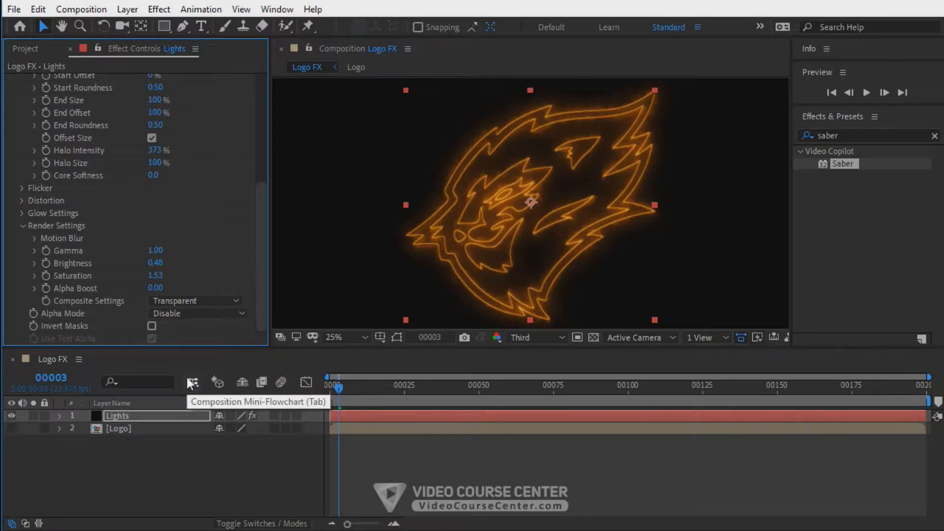
left_click(178, 312)
left_click(184, 343)
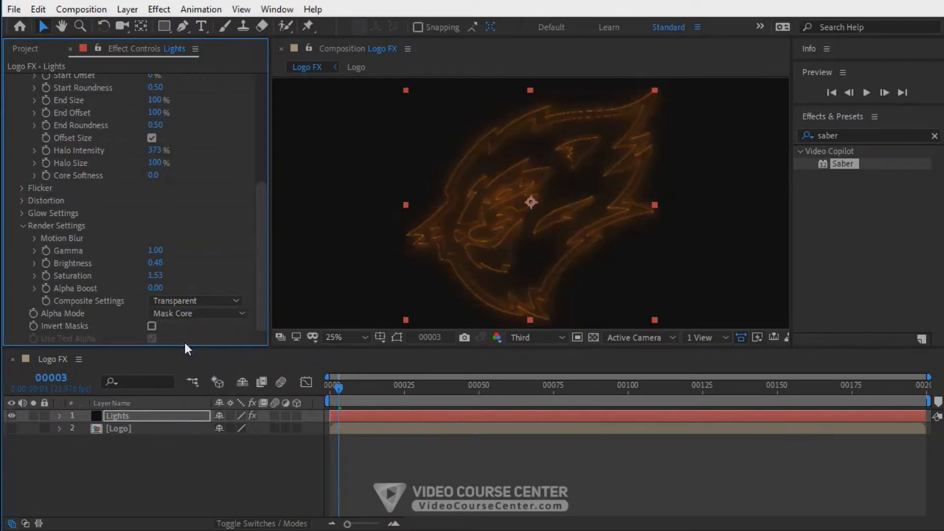
Step: Start keyframing Saber's Start Size at frame 0 with a value of 0%
left_click_drag(262, 271, 260, 186)
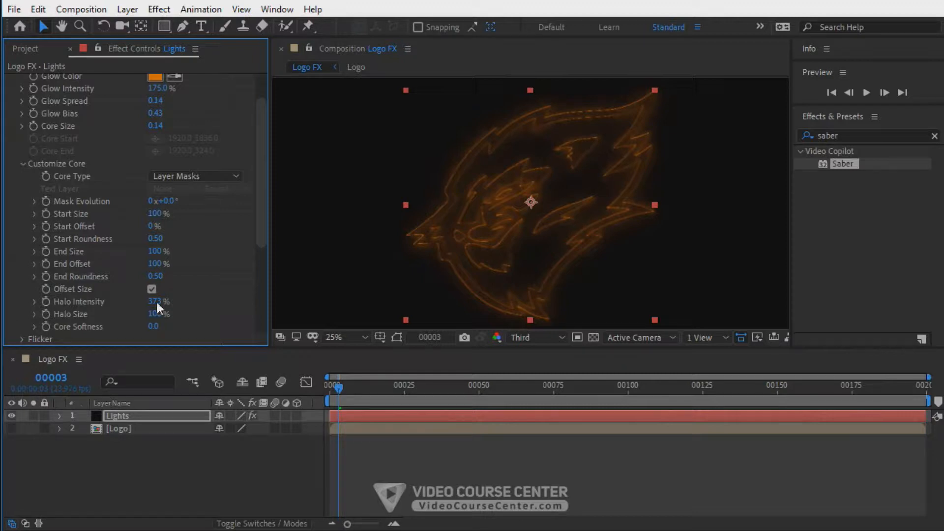
left_click_drag(348, 388, 313, 387)
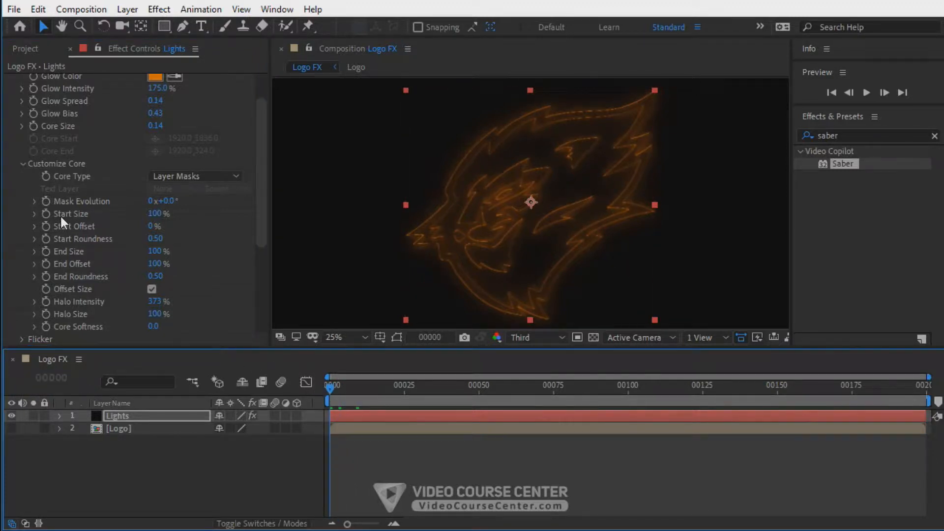
left_click(45, 214)
left_click_drag(155, 215, 69, 220)
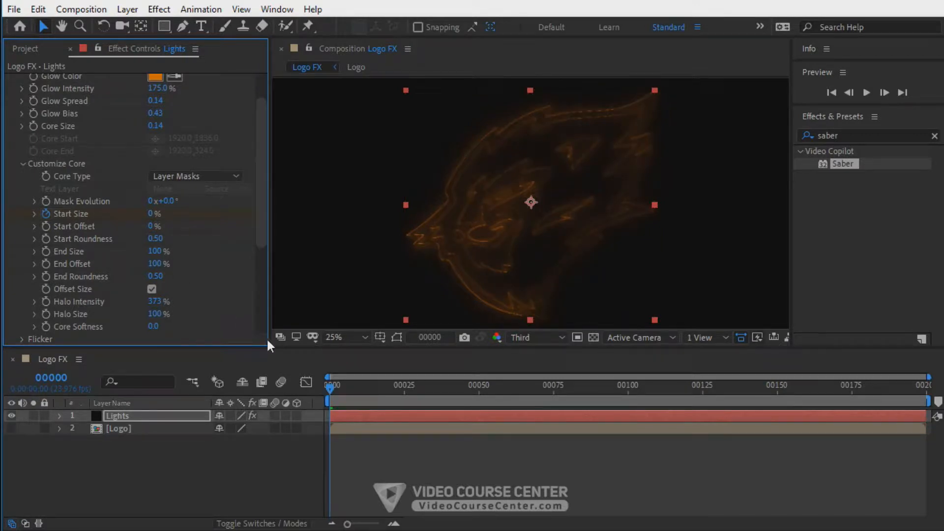
Step: Reveal the keyframes of the Lights layer and set Start Size to 200% at about frame 15
left_click(360, 416)
key("u")
left_click(349, 385)
left_click_drag(350, 388, 375, 388)
left_click_drag(150, 214, 255, 213)
left_click(156, 214)
type("200")
key("Return")
Step: Add a Start Size keyframe holding 200% at about frame 45
left_click_drag(374, 389, 464, 387)
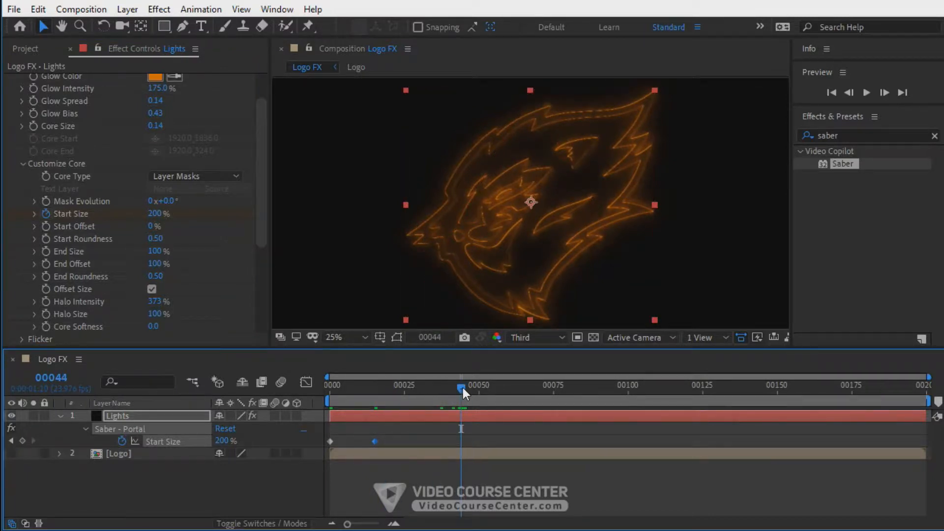
left_click(22, 441)
left_click(213, 438)
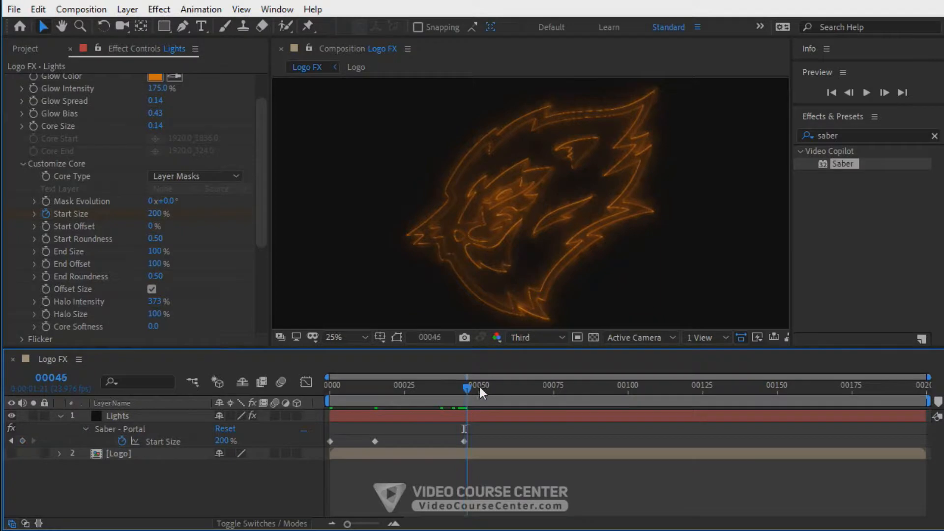
Step: Set Start Size to 0% at frame 60
left_click_drag(479, 385, 512, 389)
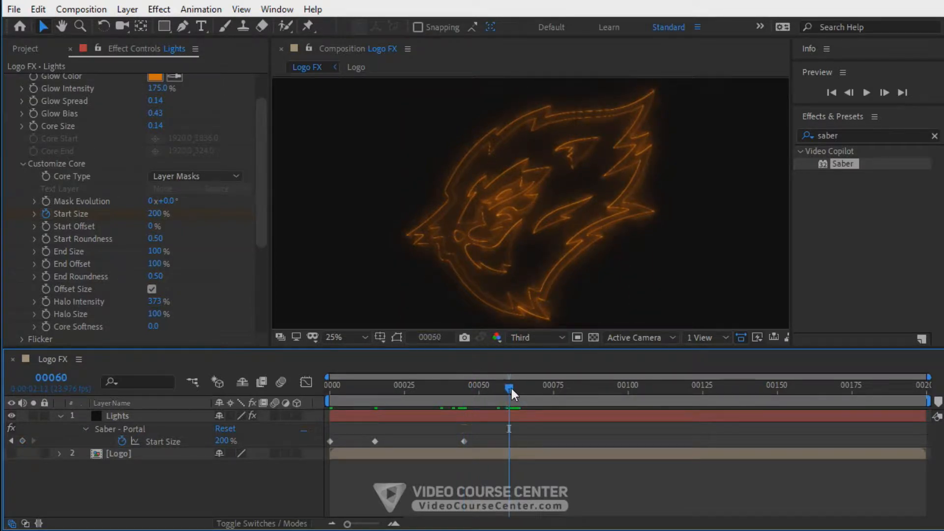
left_click(158, 214)
type("181")
key("Return")
type("0")
key("Return")
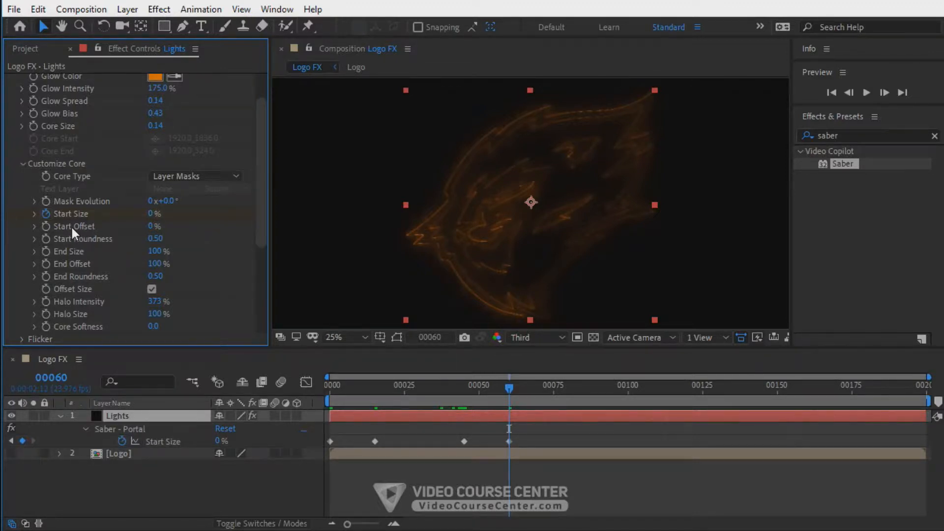
Step: Start keyframing Saber's Start Offset at frame 0 with a value of 100%
left_click_drag(402, 389, 303, 393)
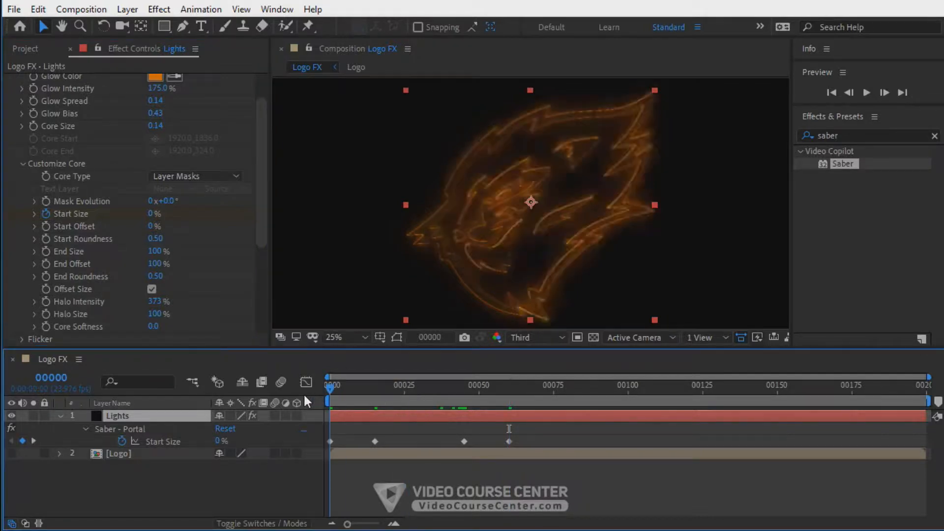
left_click(46, 226)
left_click_drag(149, 226, 246, 222)
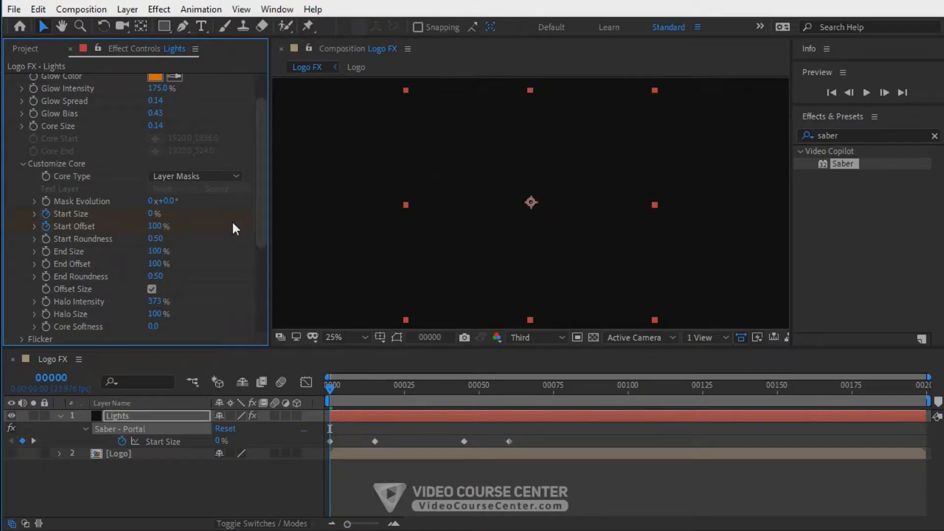
Step: Set Start Offset to 0% at frame 60
left_click_drag(367, 385, 509, 386)
left_click(155, 226)
type("0")
key("Return")
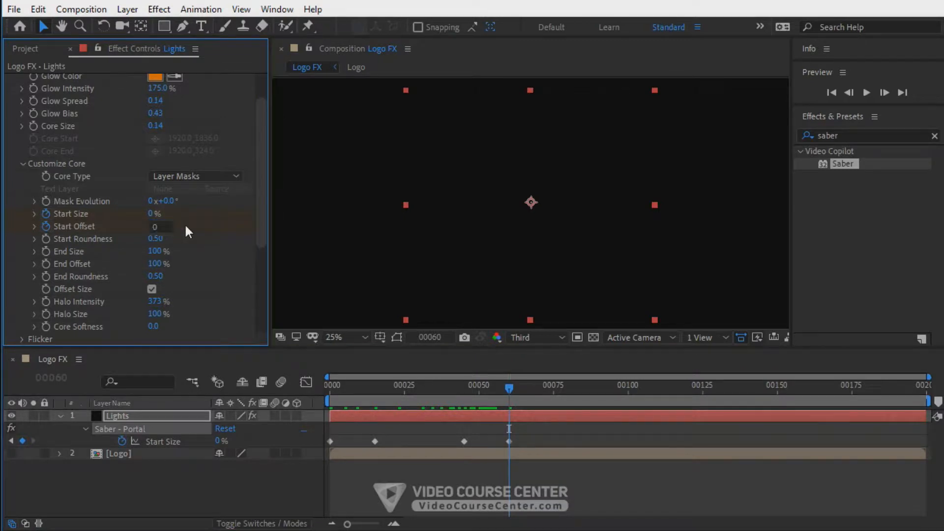
Step: Set Saber's End Size to 0%
left_click_drag(332, 386, 308, 406)
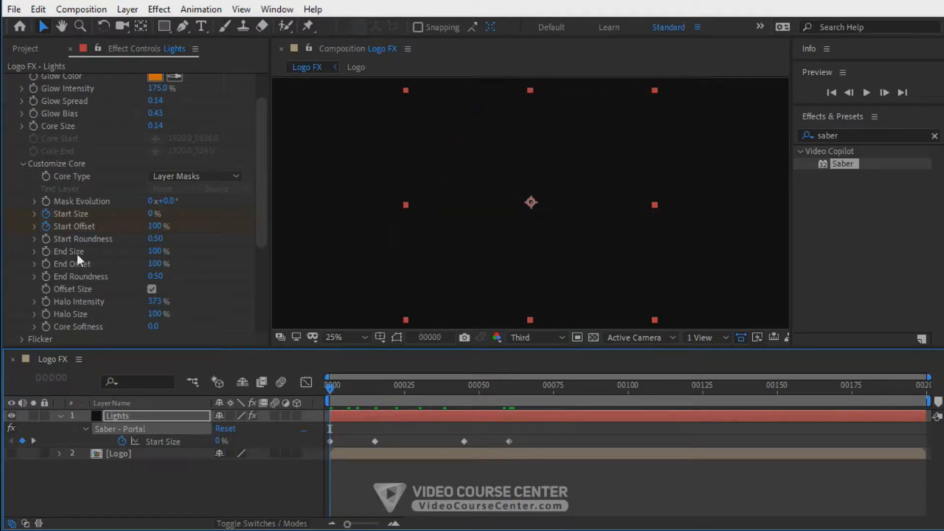
left_click(155, 251)
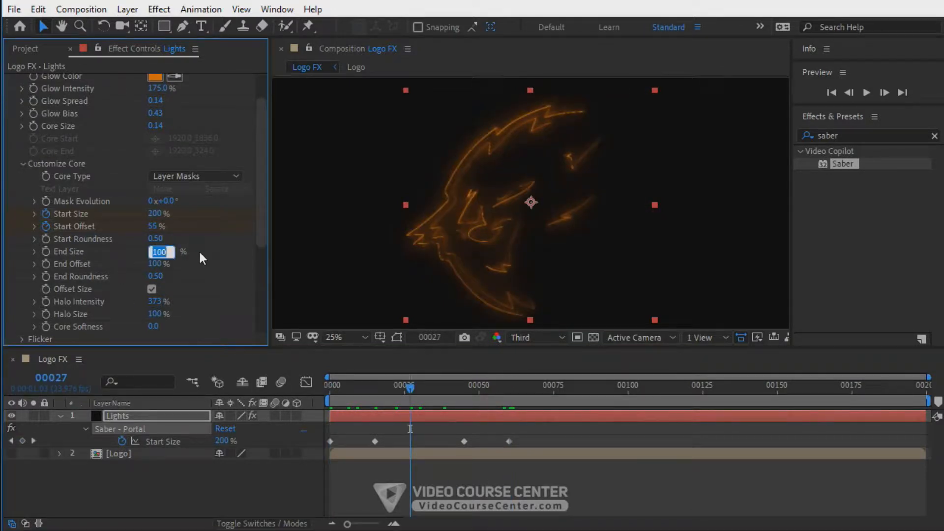
type("0")
key("Return")
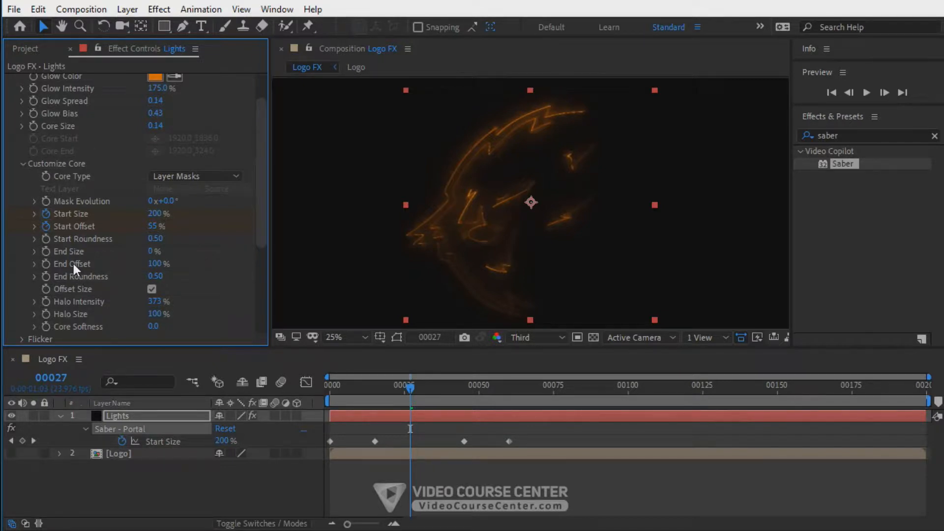
Step: Keyframe Saber's End Offset from 100% at frame 30 to 0% at frame 60
left_click_drag(406, 386, 421, 386)
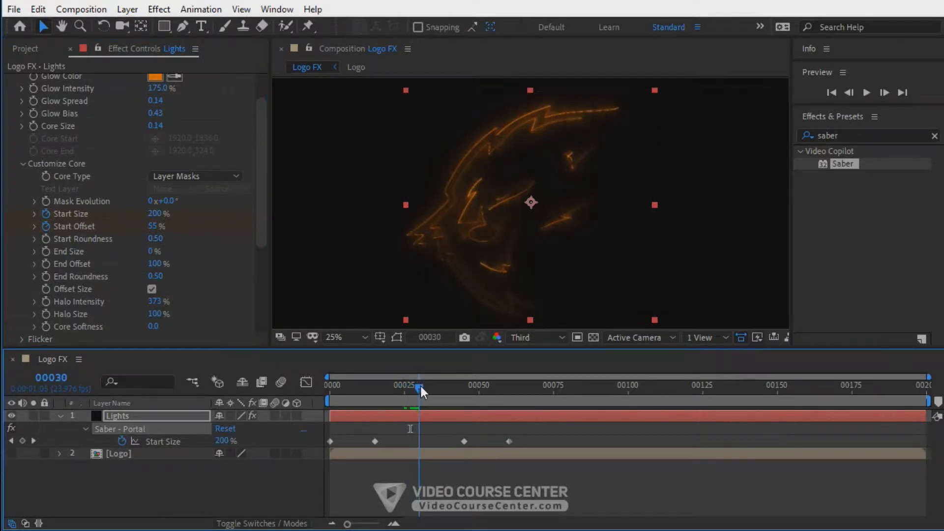
left_click(45, 263)
left_click_drag(435, 392, 500, 392)
left_click(157, 264)
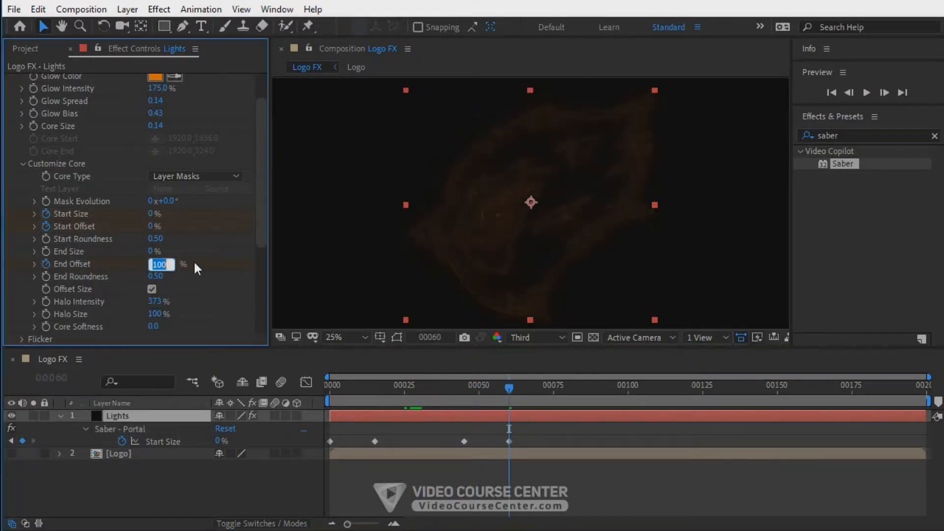
key("Return")
Step: Shorten the work area to end at about frame 66 and reveal all keyframed properties of the Lights layer
left_click_drag(384, 391, 521, 390)
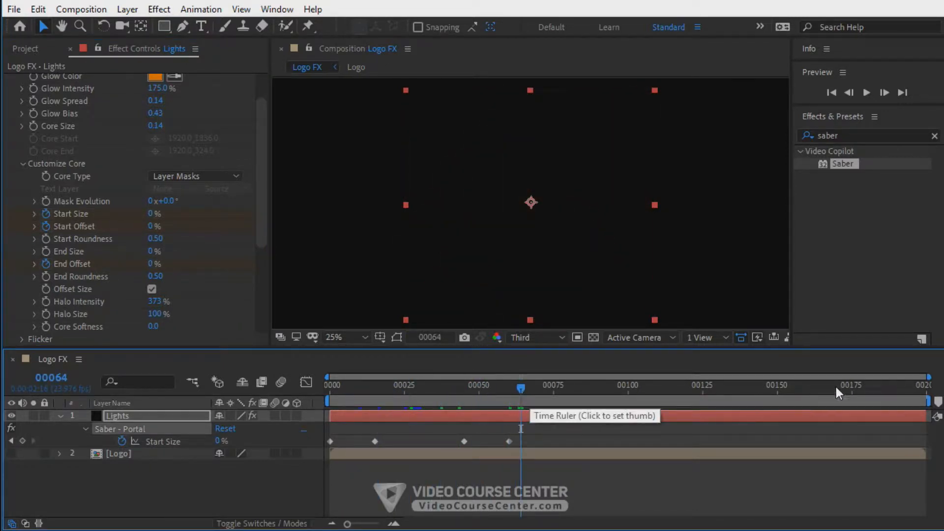
left_click_drag(928, 408, 524, 430)
left_click(420, 436)
left_click(414, 415)
key("u")
key("u")
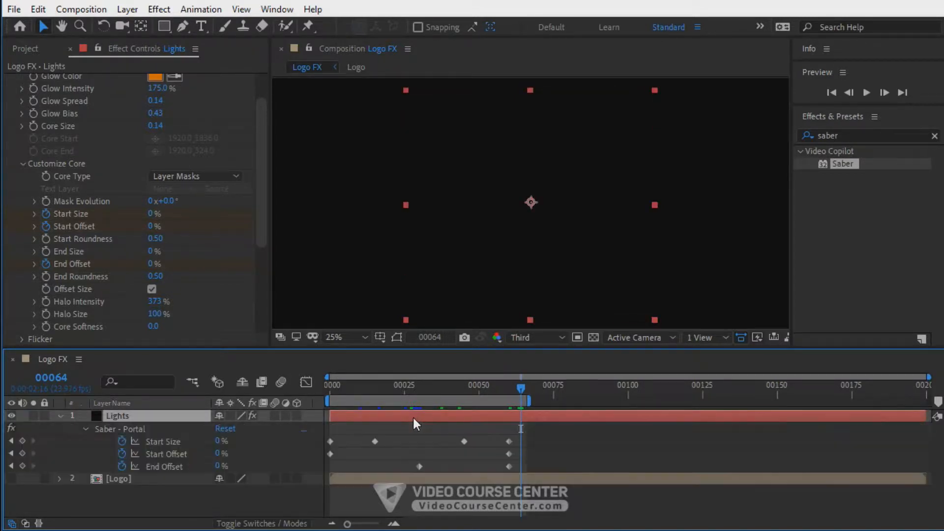
Step: Play back the work area to preview the light animation
left_click(428, 442)
key("space")
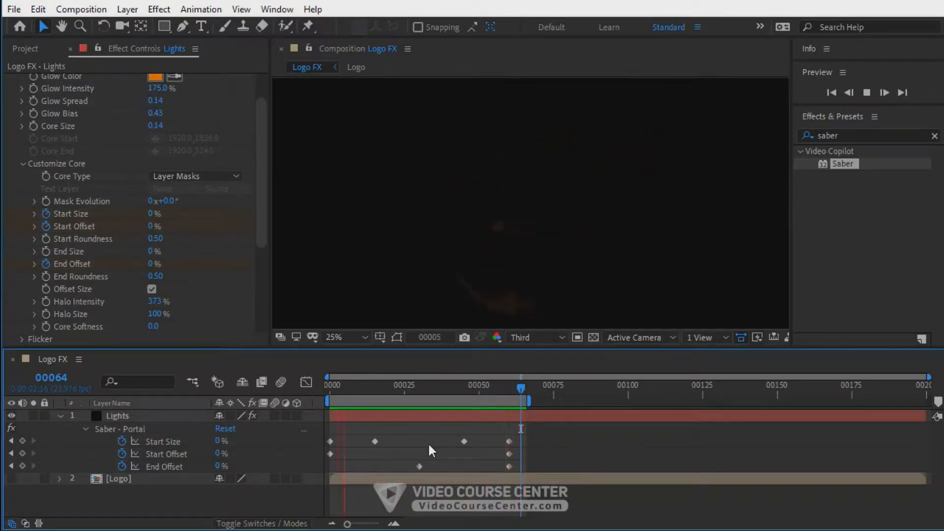
key("space")
Step: Set Saber's Alpha Mode to Disable and check the result across the animation
left_click_drag(406, 390, 425, 391)
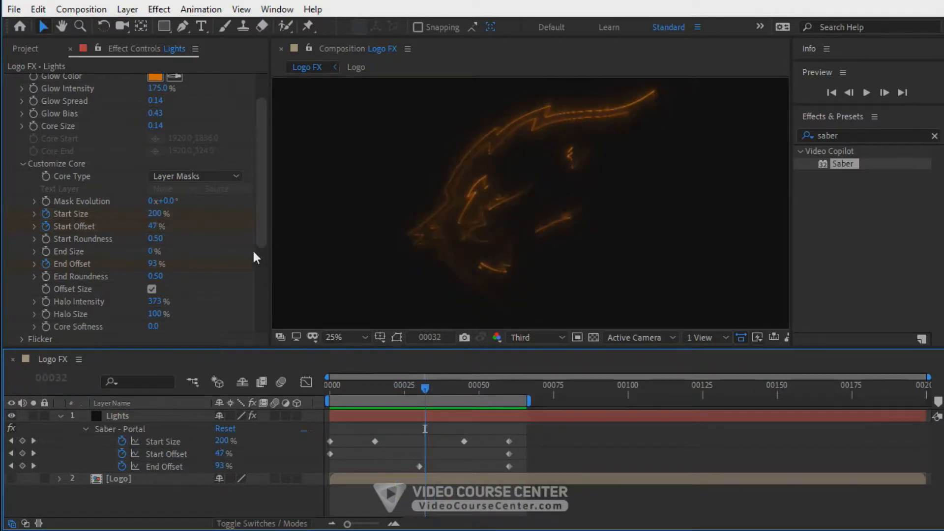
left_click_drag(262, 240, 273, 323)
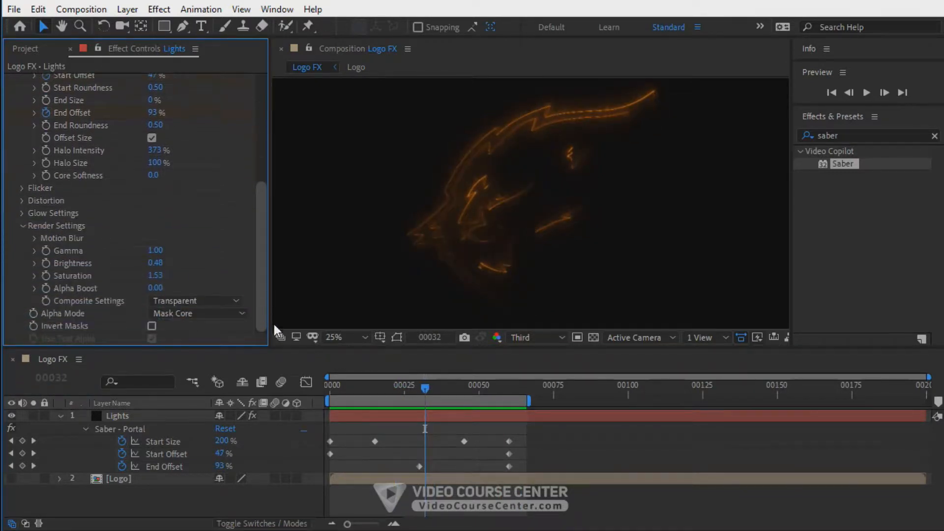
left_click(207, 313)
left_click(209, 377)
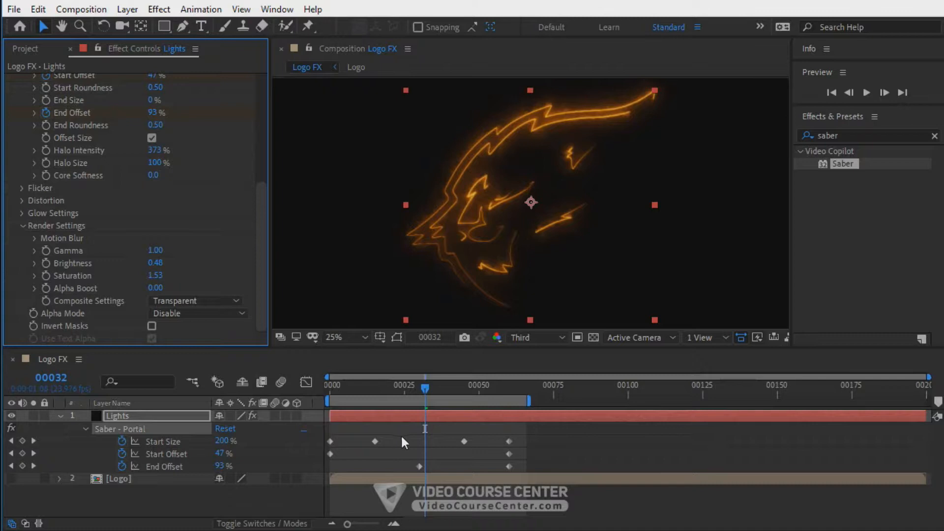
left_click(402, 434)
left_click_drag(352, 394, 487, 387)
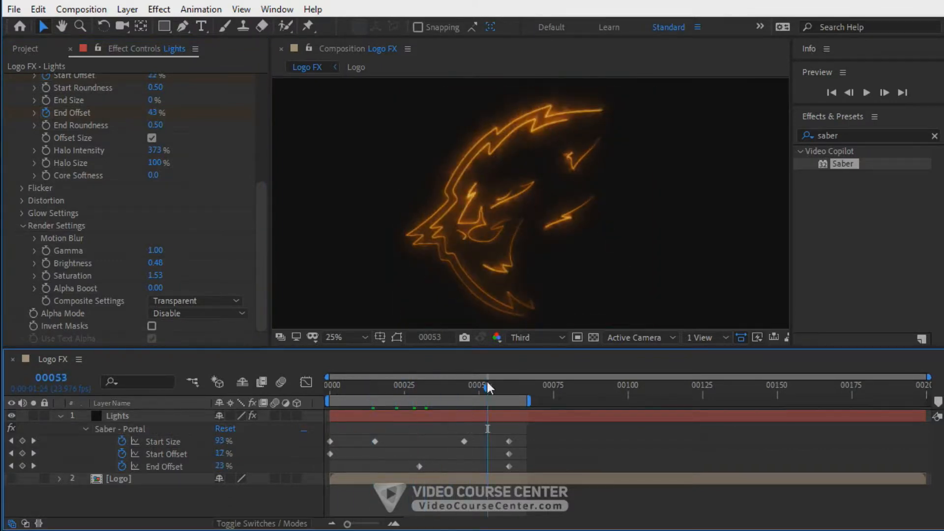
Step: Try a Mask Evolution of 60° on the Saber effect at frame 12
left_click_drag(262, 256, 265, 182)
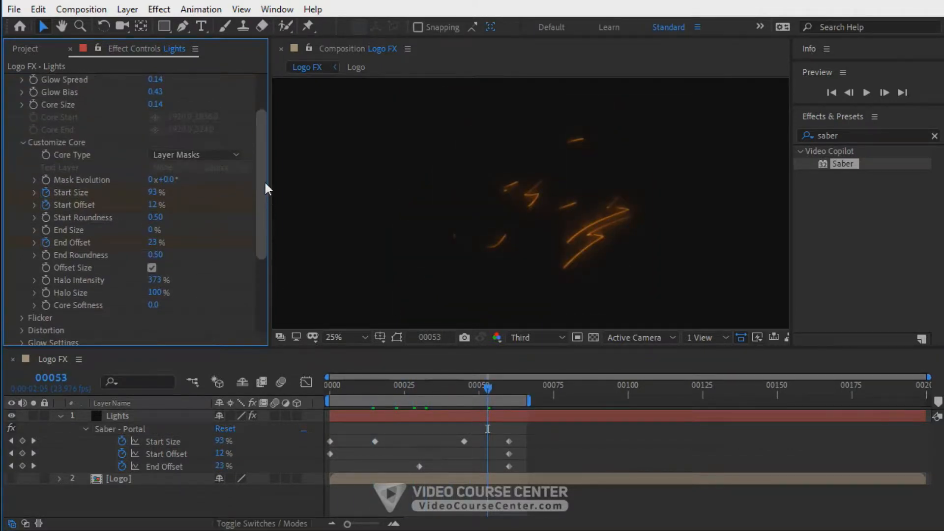
left_click(366, 385)
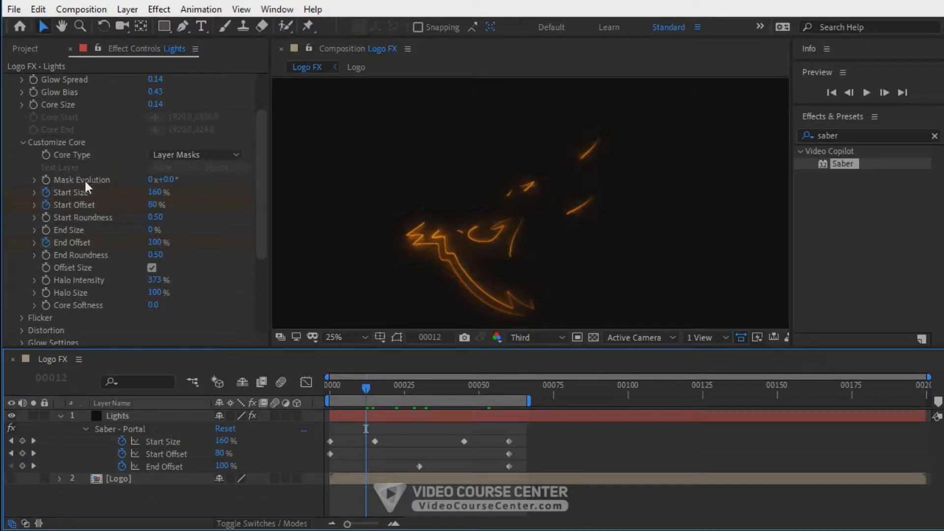
left_click_drag(162, 180, 199, 183)
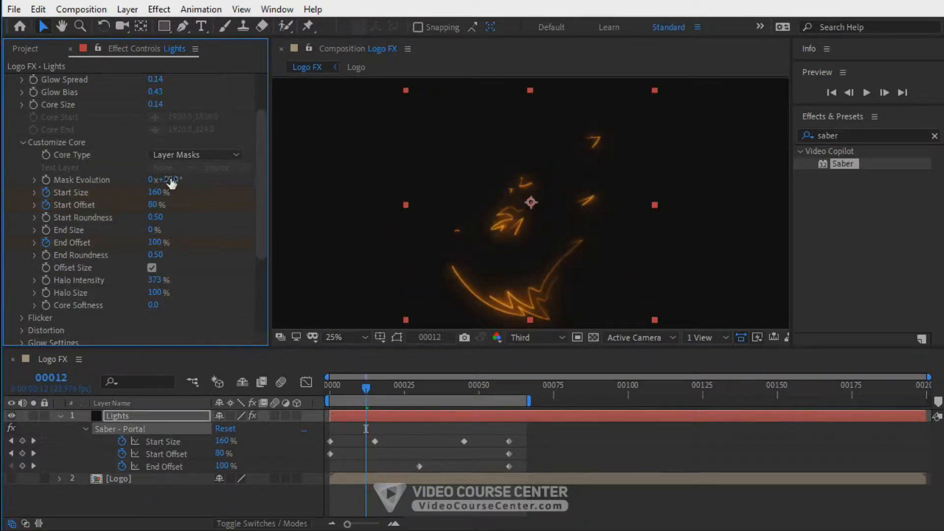
mouse_move(168, 179)
left_mouse_down()
mouse_move(148, 179)
mouse_move(172, 178)
left_mouse_up()
left_click(172, 178)
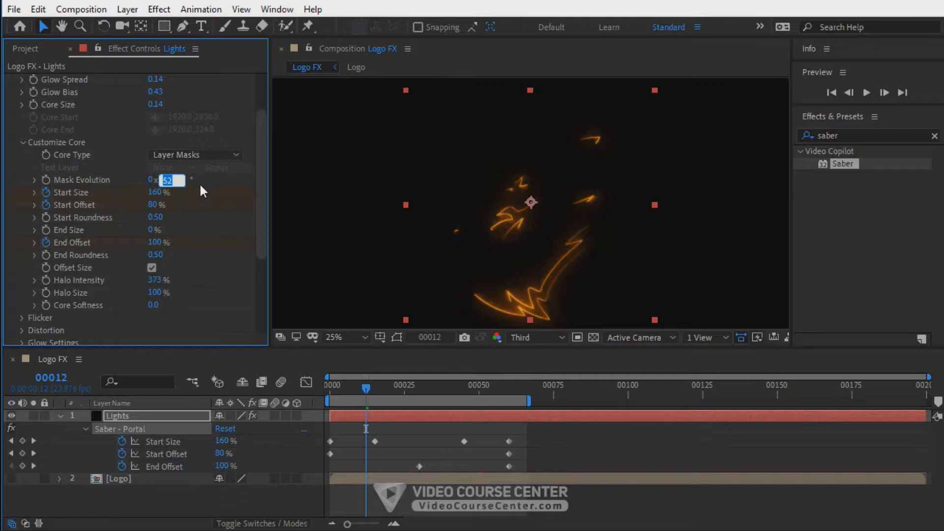
type("60")
key("Return")
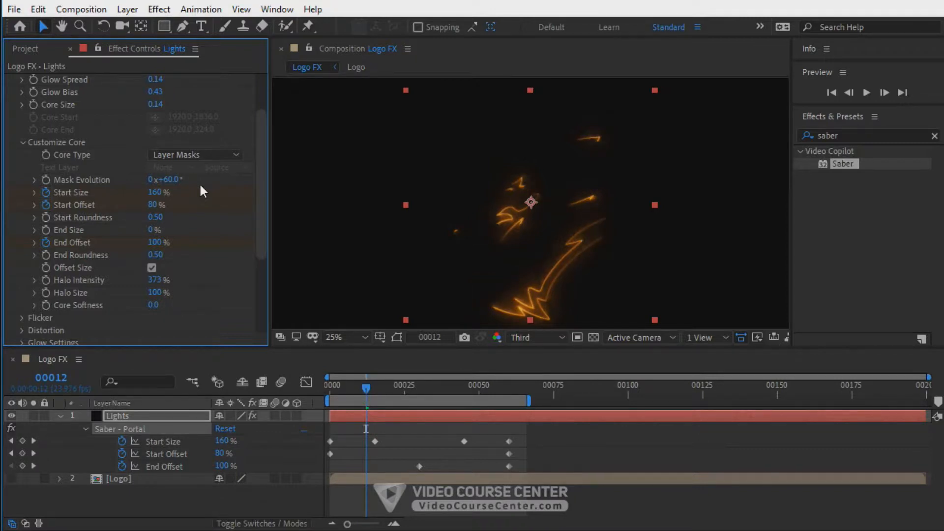
Step: Return Mask Evolution to 0° to compare the starting points of the strokes at frame 4
left_click_drag(334, 390, 341, 388)
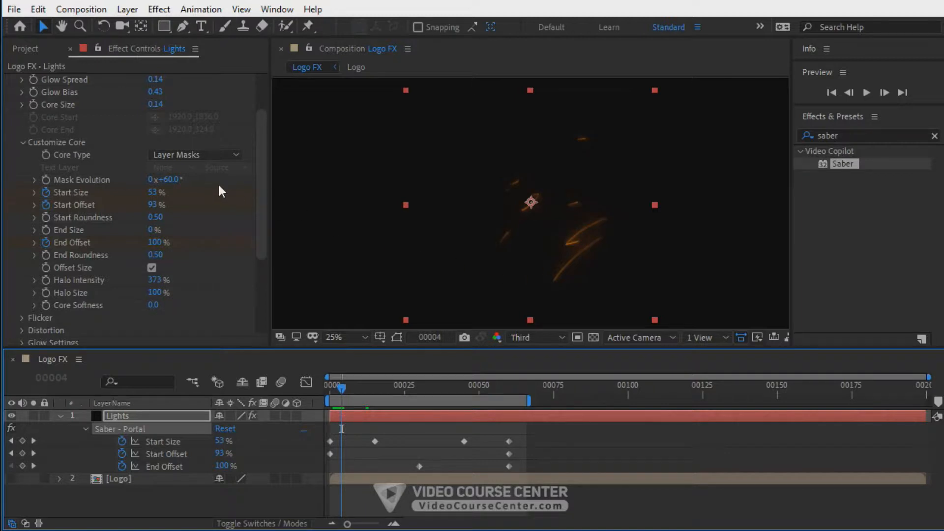
left_click(177, 179)
type("0")
key("Return")
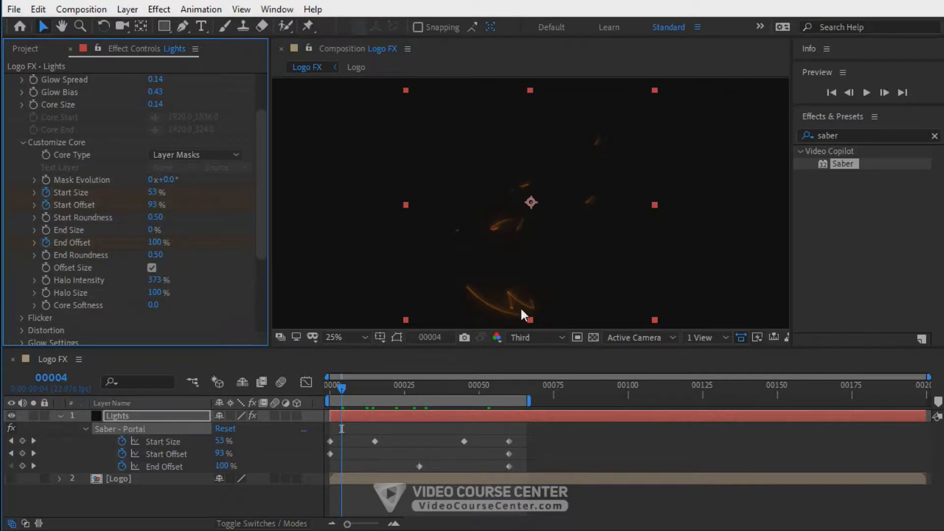
Step: Set Mask Evolution to 60° again and check how the strokes grow over the early frames
left_click(170, 179)
type("60")
key("Return")
left_click(378, 396)
left_click_drag(376, 394, 349, 391)
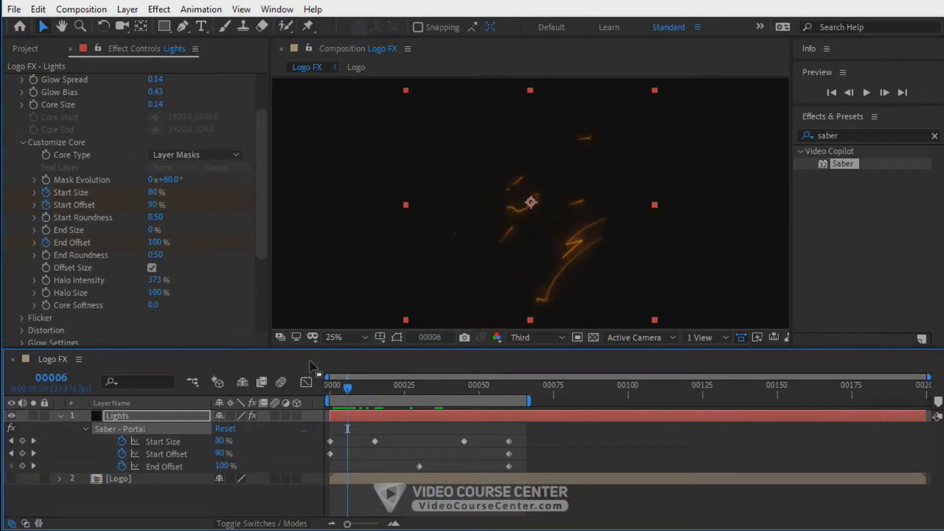
Step: Set Mask Evolution to -60° and check the strokes up to frame 22
left_click(169, 180)
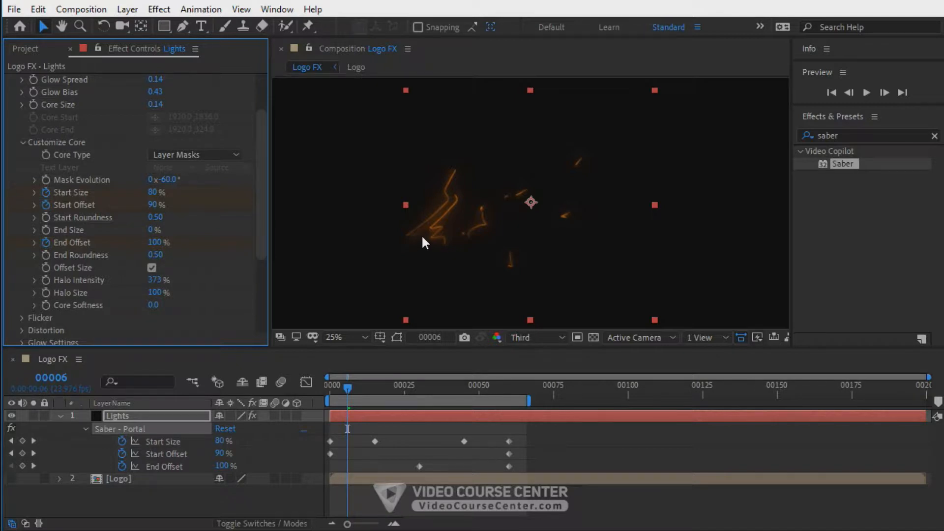
left_click_drag(367, 388, 395, 388)
Step: Set Saber's Flicker Intensity to 15% and enable Mask Randomization
scroll(251, 288, "down", 4)
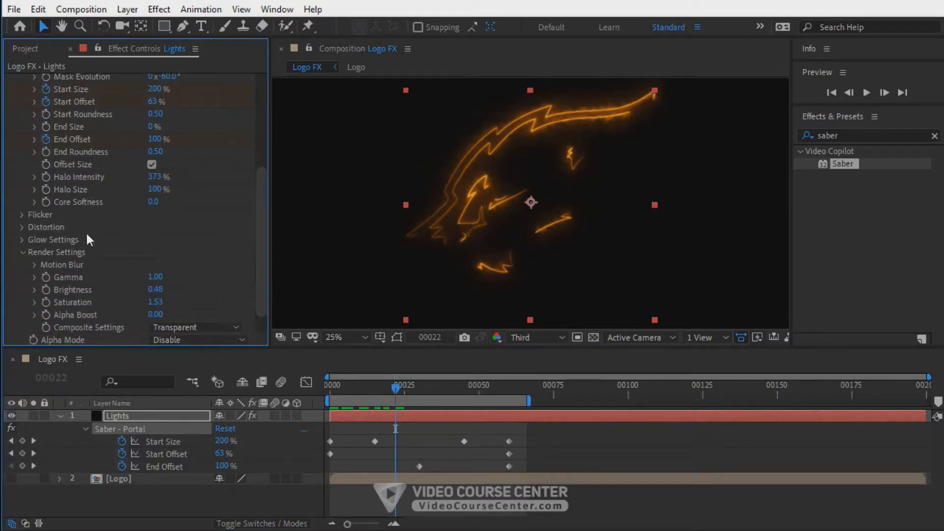
left_click(22, 215)
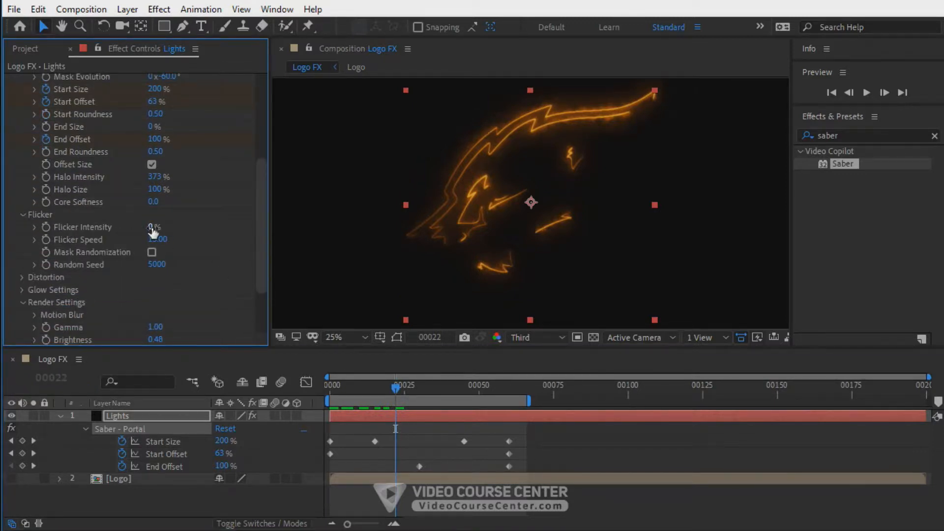
left_click_drag(204, 228, 203, 229)
left_click(153, 229)
type("15")
key("Return")
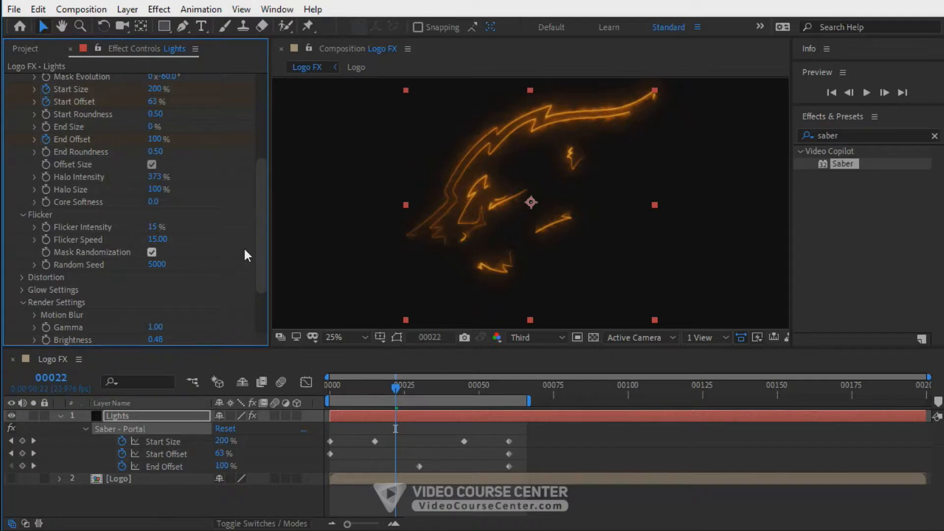
Step: Collapse the Lights layer's keyframed properties in the timeline
left_click_drag(262, 240, 256, 158)
key("u")
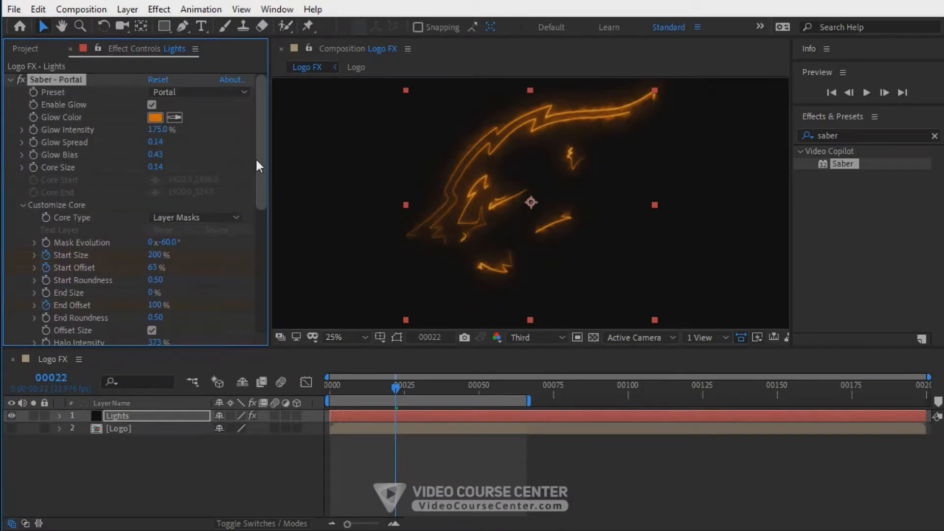
Step: Try a Glow Spread of 0.07 and inspect the glow on the logo's upper strokes up close
mouse_move(156, 167)
left_mouse_down()
mouse_move(166, 169)
mouse_move(151, 168)
left_mouse_up()
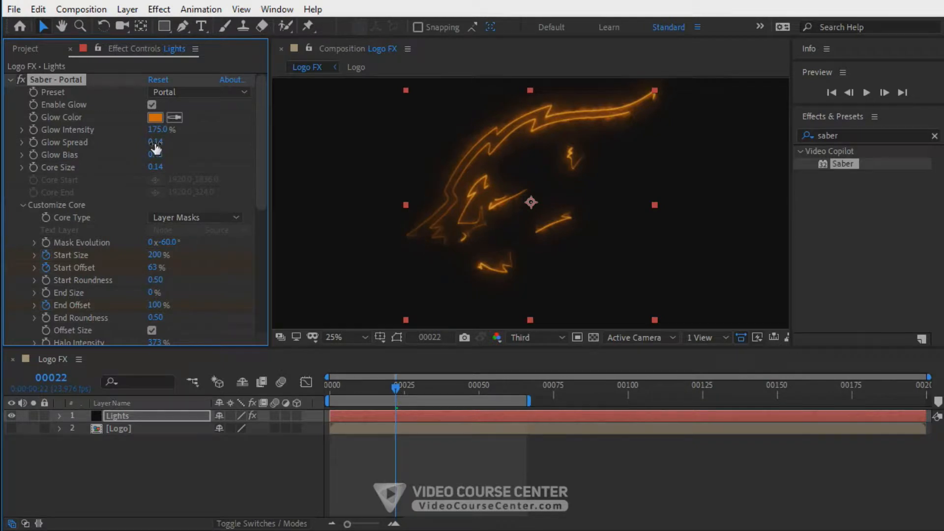
left_click_drag(153, 142, 153, 146)
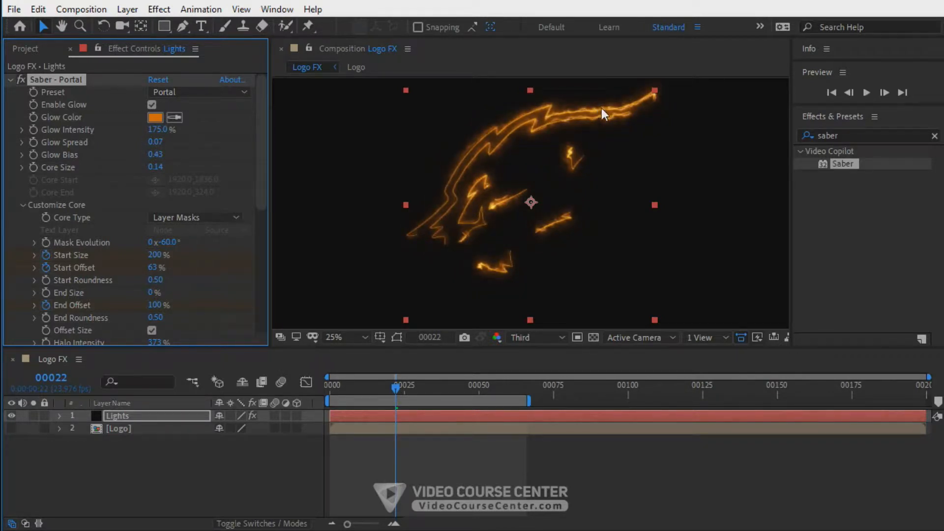
scroll(601, 108, "up", 2)
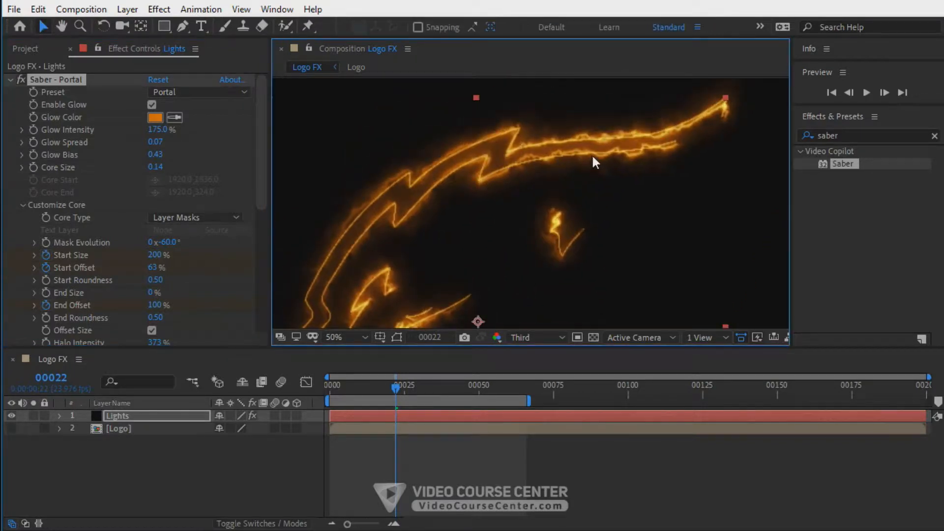
Step: Set Glow Spread back to 0.14
left_click(155, 142)
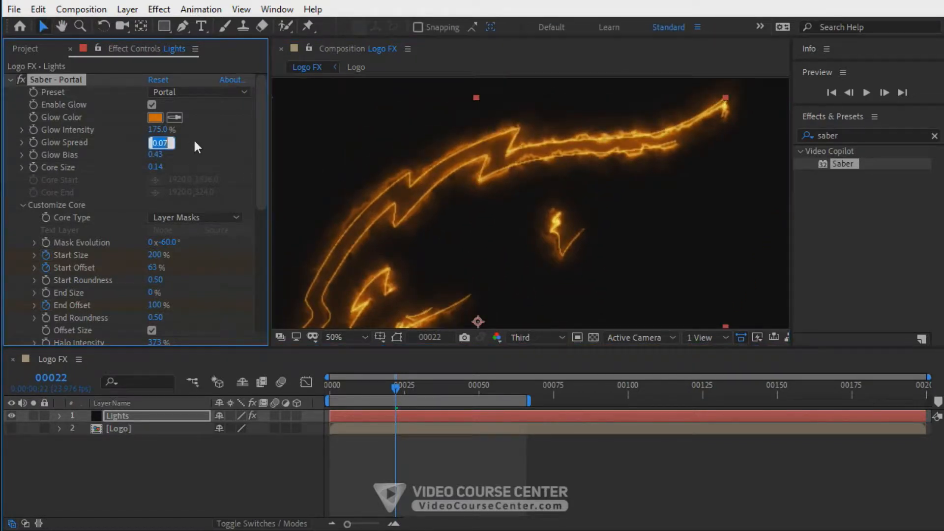
type("0.14")
key("Return")
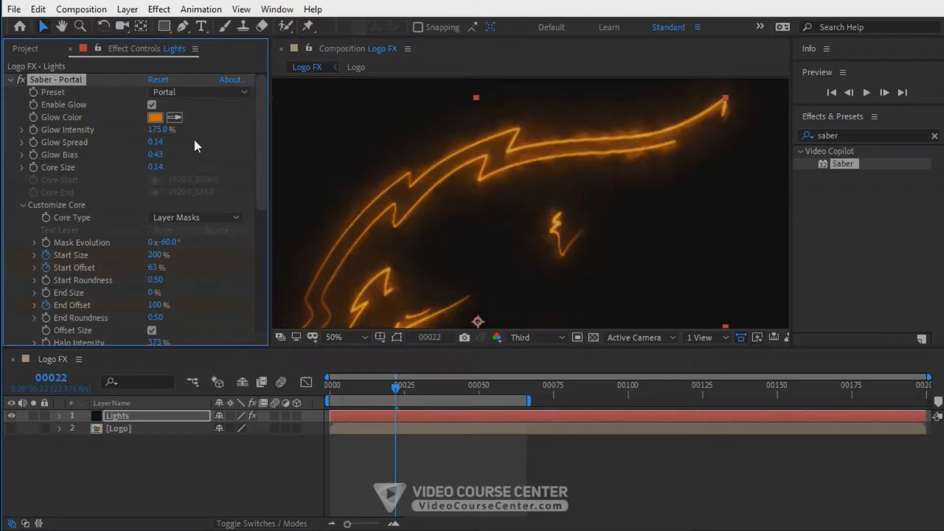
Step: Duplicate the Saber - Portal effect on the Lights layer and switch off the original
key("shift+slash")
left_click(308, 223)
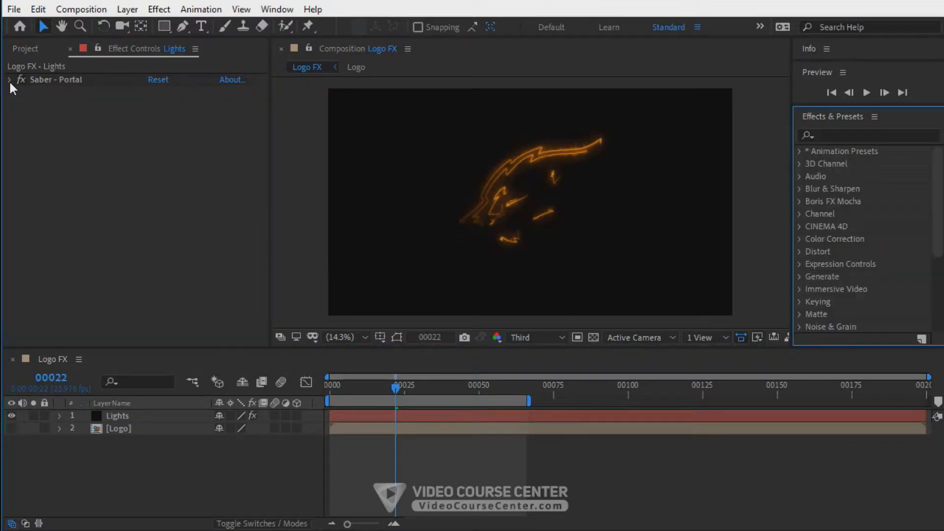
left_click(55, 80)
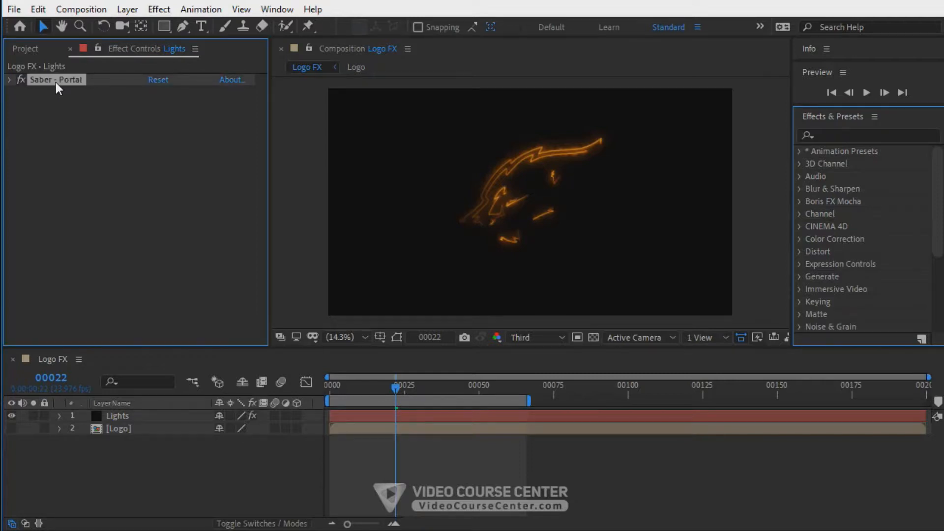
left_click(38, 10)
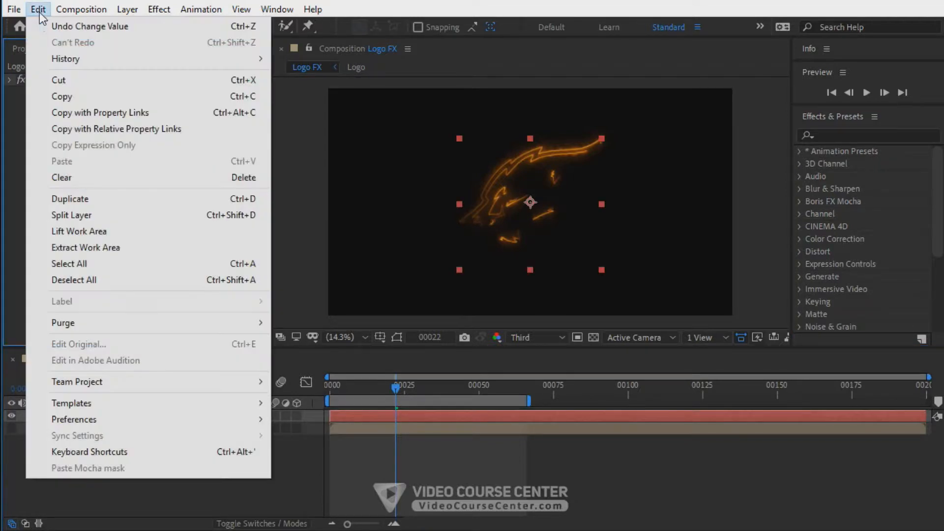
left_click(84, 199)
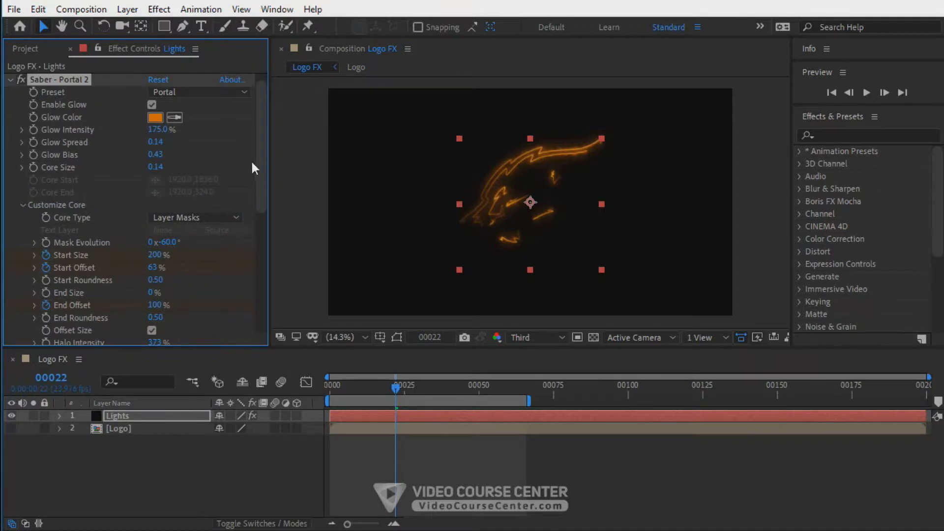
scroll(261, 117, "up", 1)
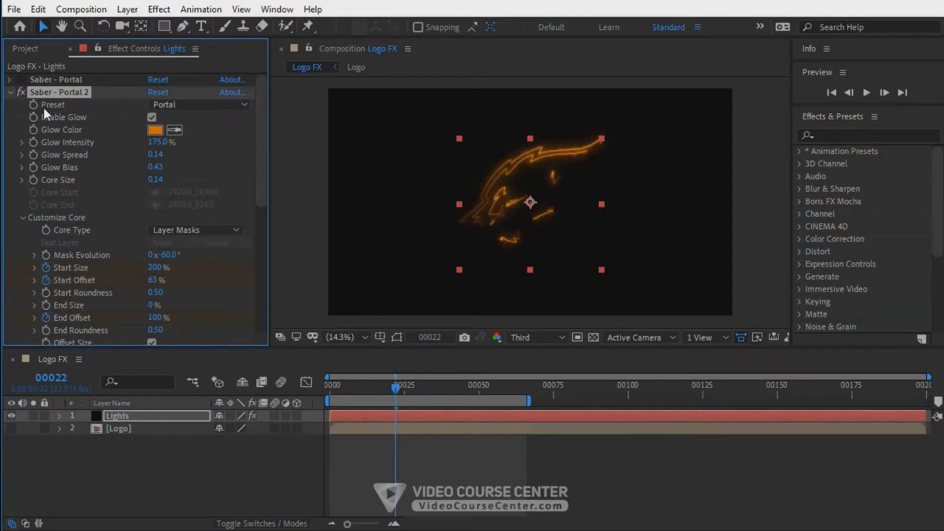
Step: Apply the Wavelet preset to the duplicated Saber effect and rename the effect Saber - Wavelet
left_click(169, 100)
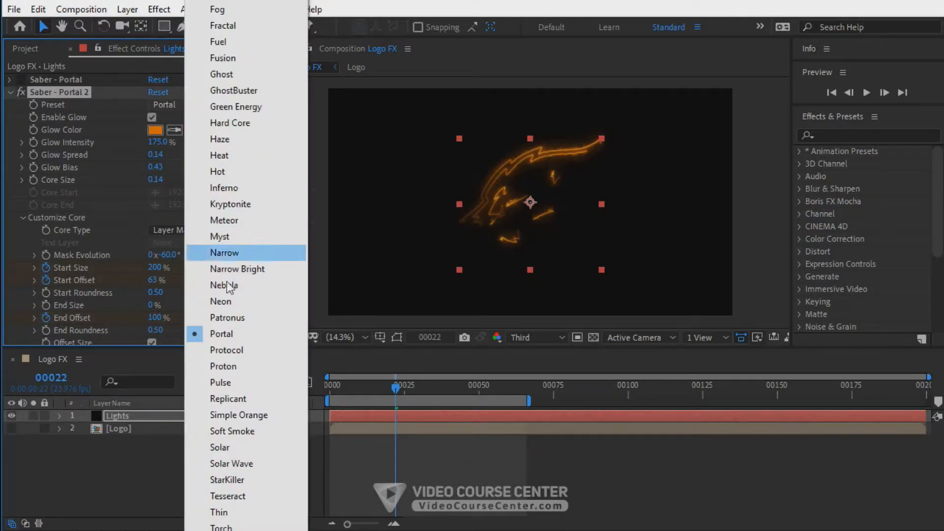
scroll(221, 479, "down", 3)
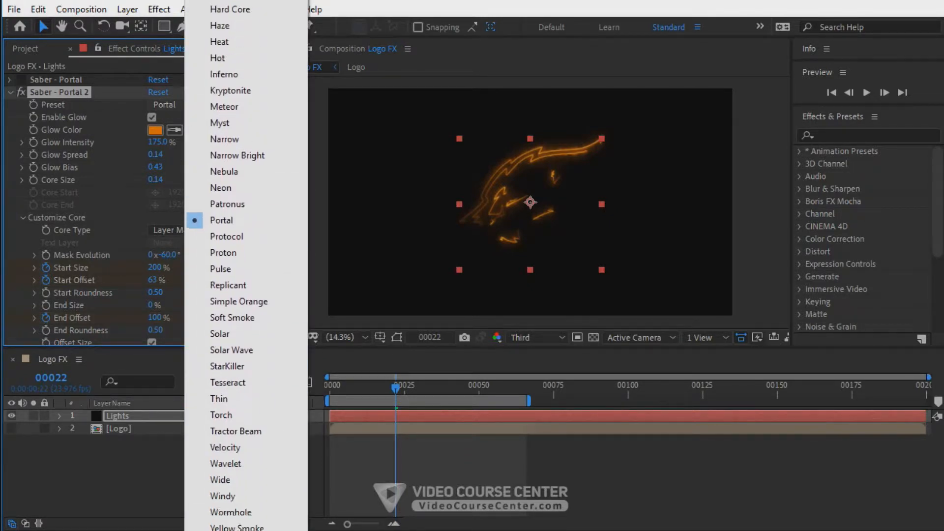
left_click(231, 447)
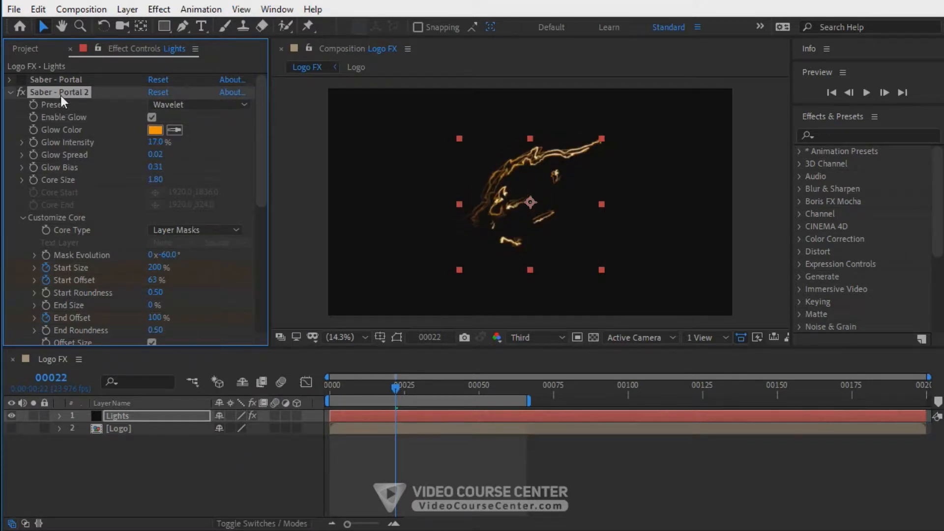
key("Return")
left_click_drag(60, 92, 137, 89)
type("Wavelet")
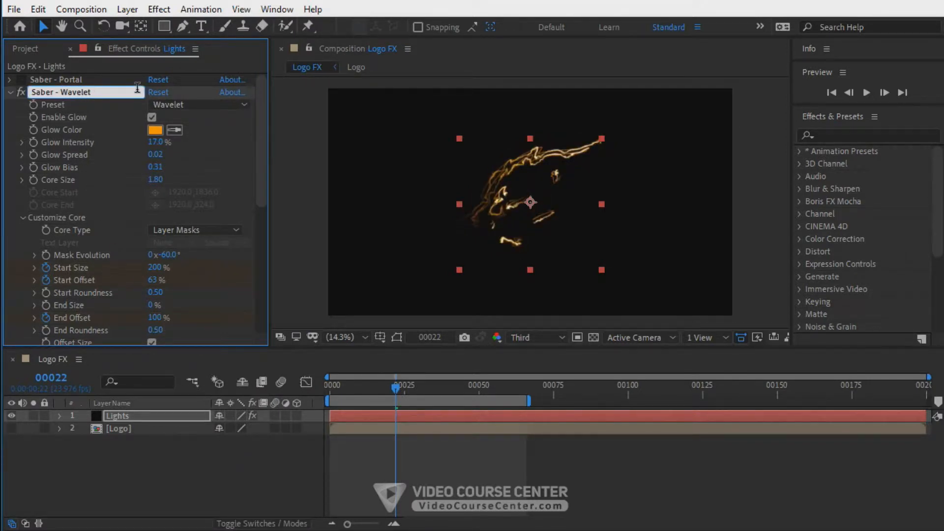
key("Return")
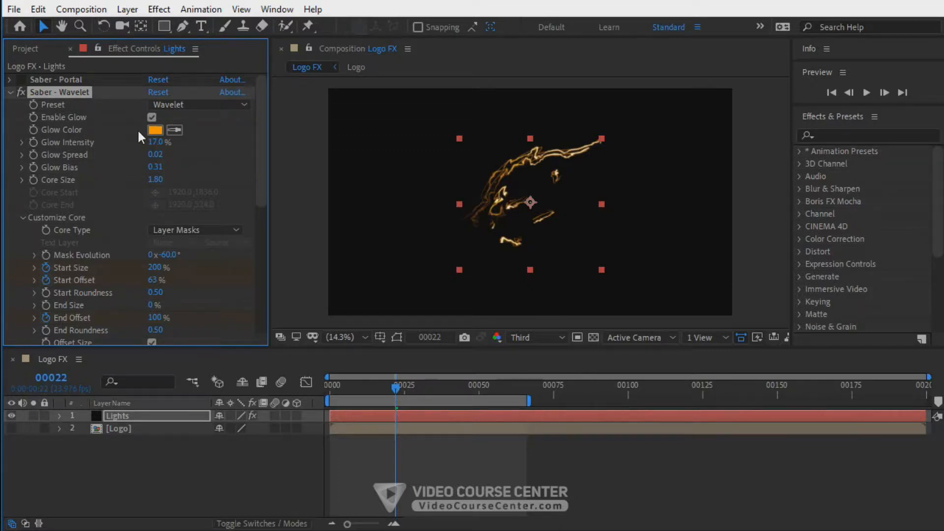
Step: Set the Saber - Wavelet effect's Glow Color to the light blue 1CC7FF
left_click(152, 132)
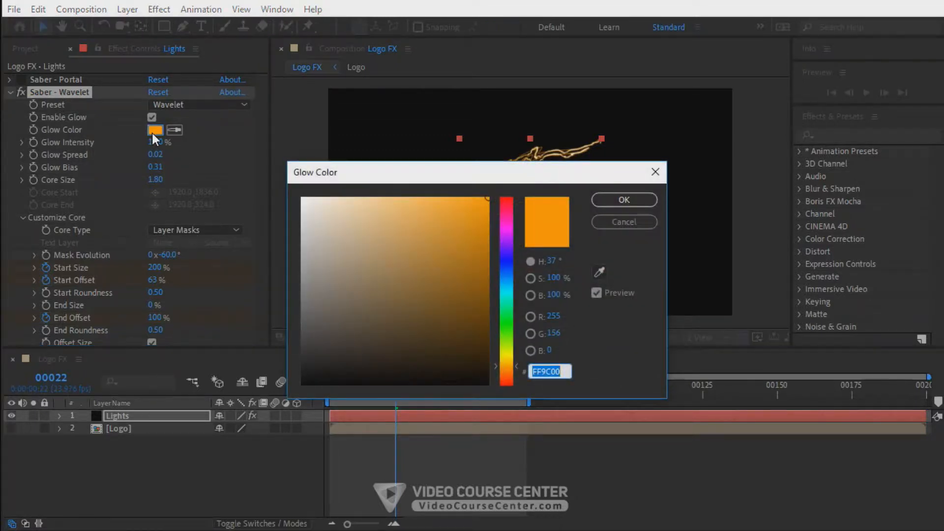
type("1CC")
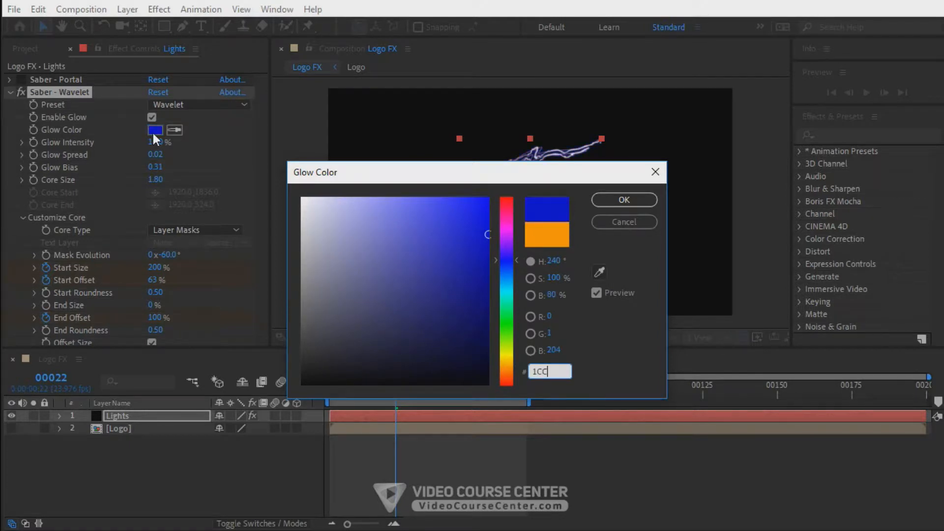
type("7FF")
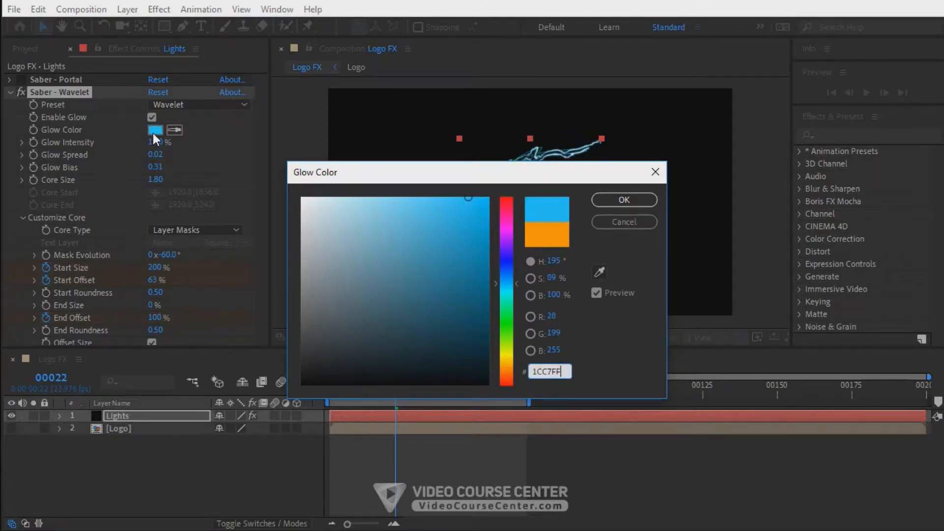
left_click(616, 201)
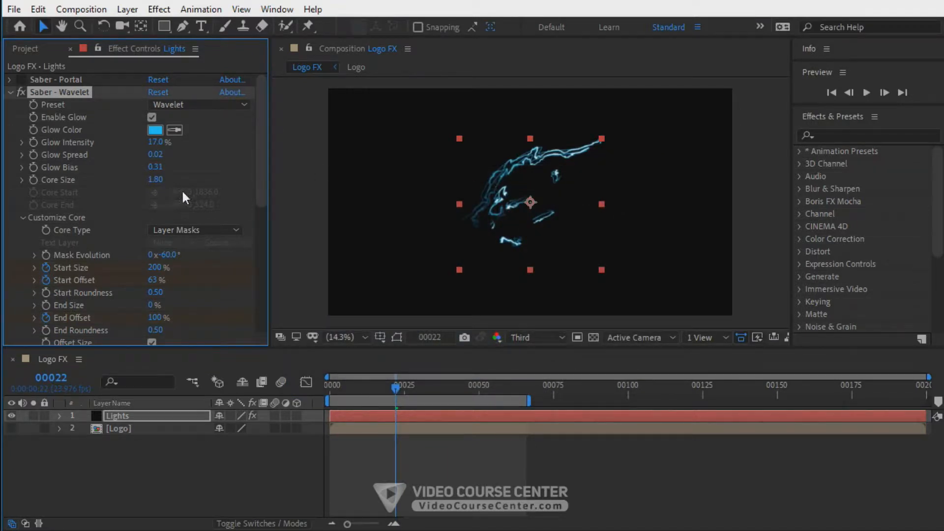
Step: Try a larger Core Size and a higher Glow Intensity on Saber - Wavelet, undoing each trial
left_click_drag(155, 180, 171, 181)
key("ctrl+z")
left_click_drag(155, 143, 184, 143)
key("ctrl+z")
Step: Set the Mask Evolution of Saber - Wavelet to 0°
left_click_drag(257, 166, 259, 179)
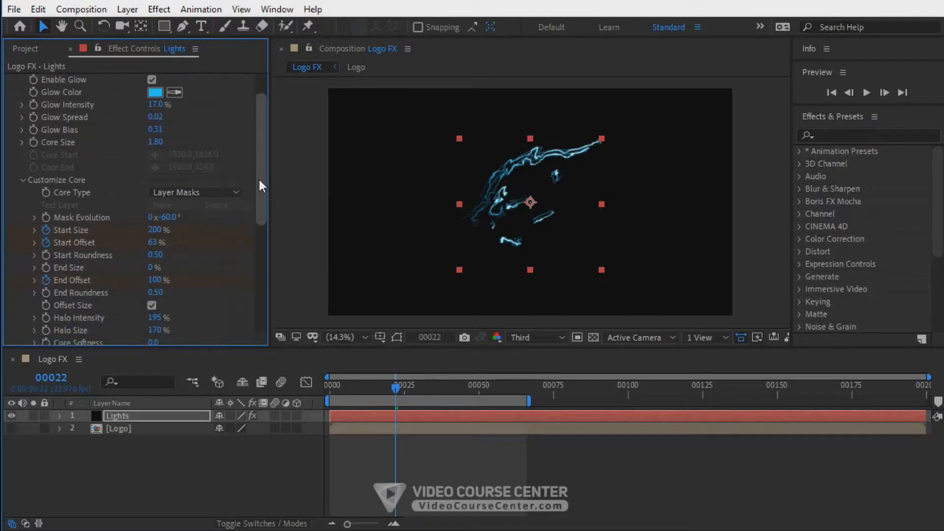
left_click_drag(169, 220, 217, 219)
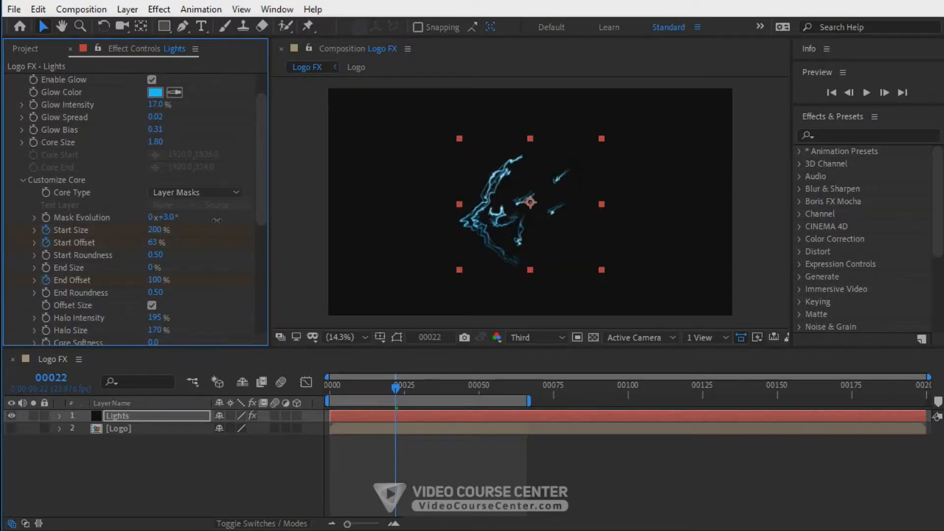
left_click(170, 219)
type("0")
key("Return")
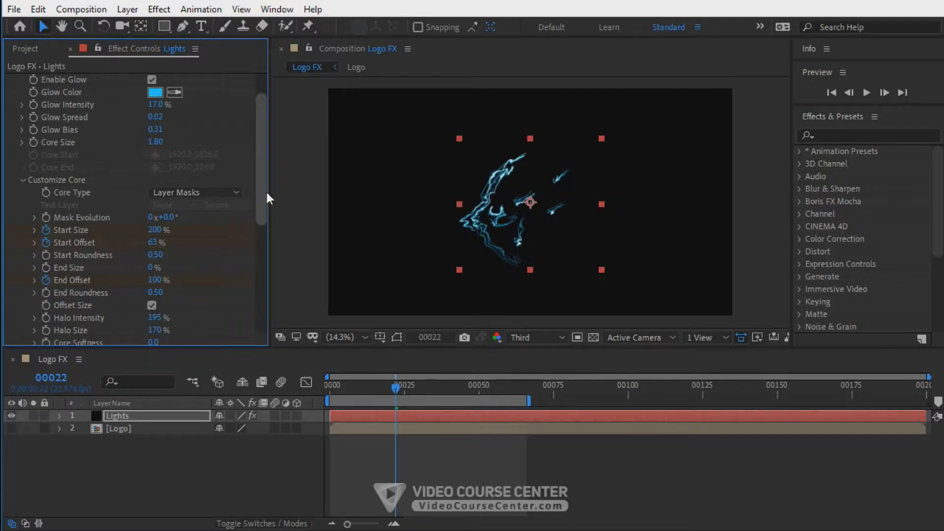
Step: Set Saber - Wavelet's Composite Settings to Add and leave its Alpha Mode on Disable
left_click_drag(259, 193, 269, 305)
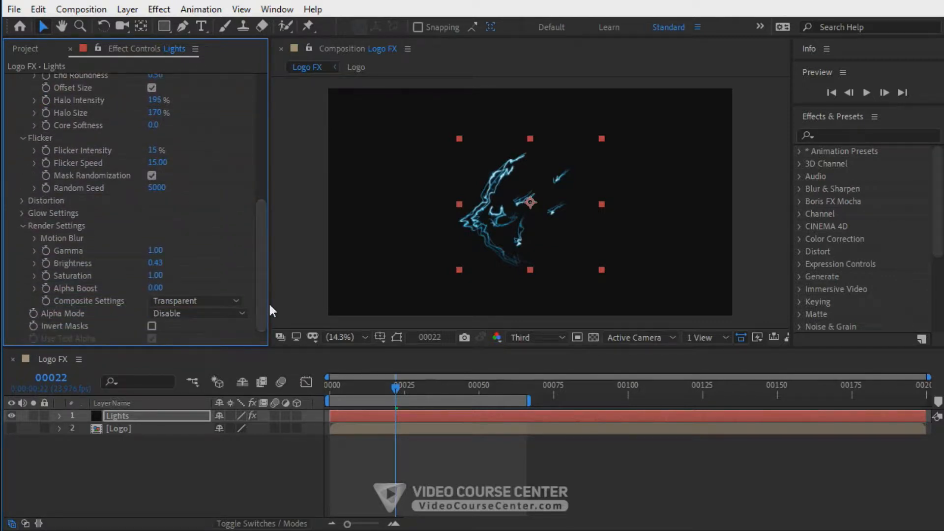
left_click(176, 302)
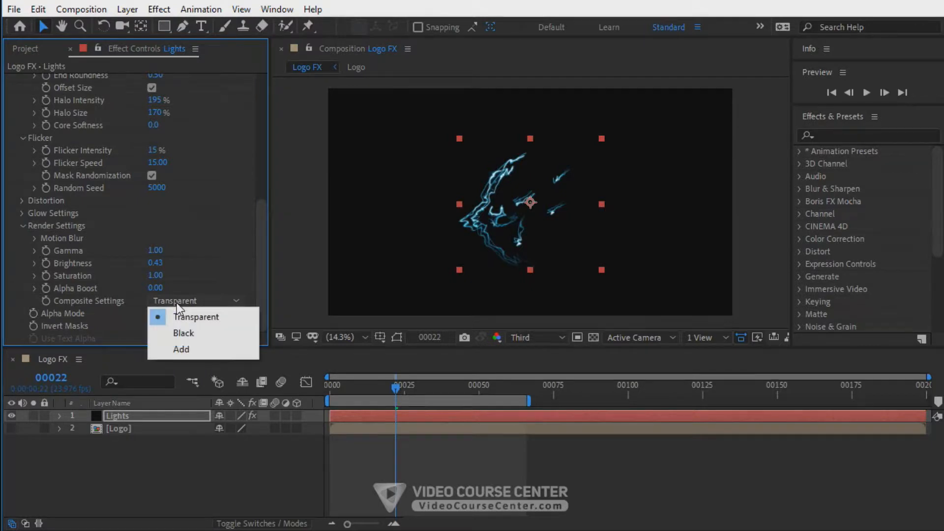
left_click(176, 350)
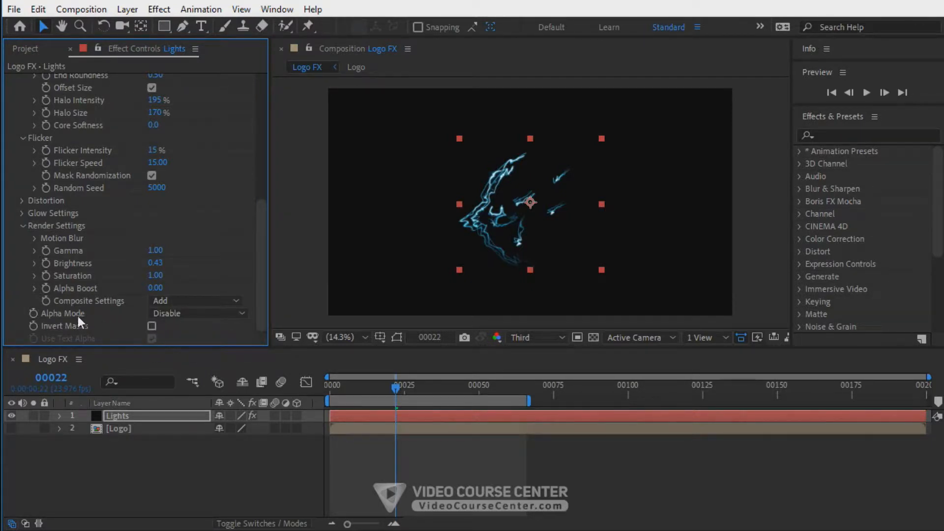
left_click(157, 313)
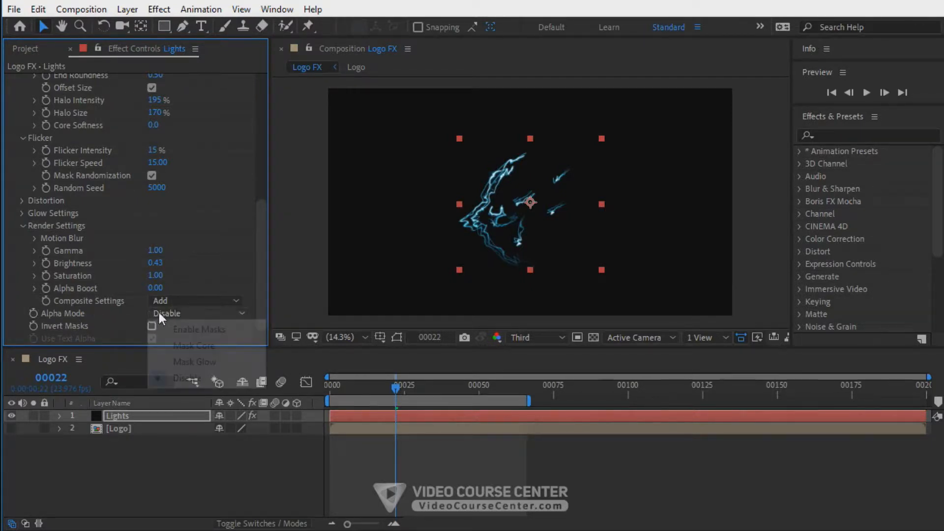
left_click(187, 378)
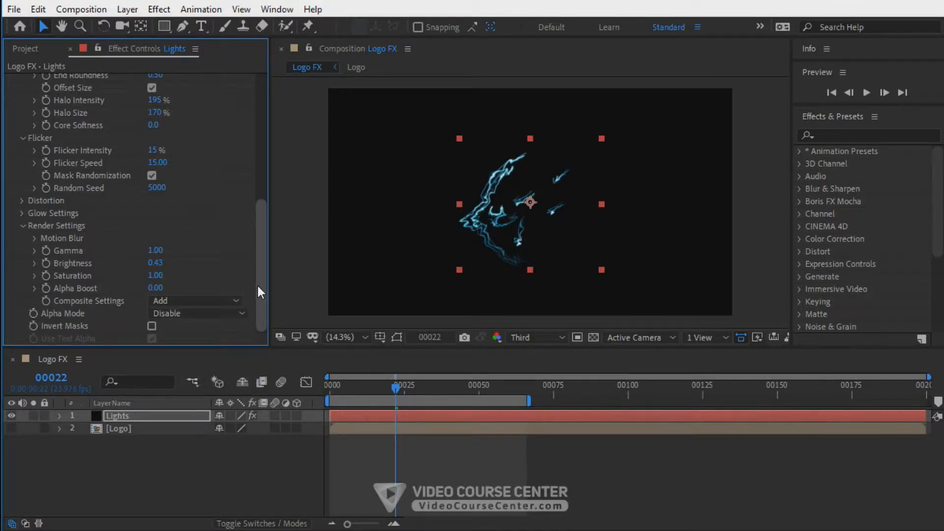
Step: Switch on Saber - Portal temporarily to compare Transparent and Add compositing for Saber - Wavelet, ending on Add with Portal off
left_click_drag(257, 284, 241, 111)
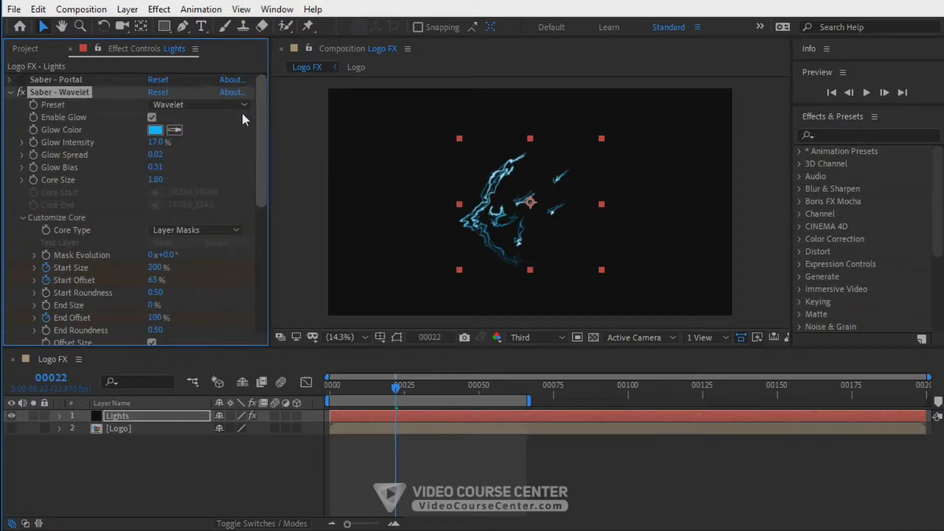
left_click(21, 79)
left_click_drag(262, 170, 265, 328)
left_click(167, 300)
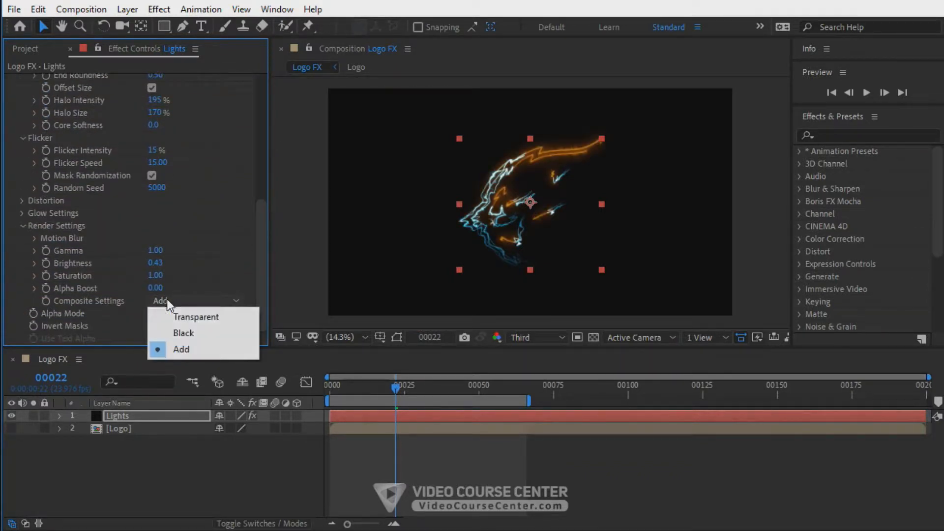
left_click(189, 313)
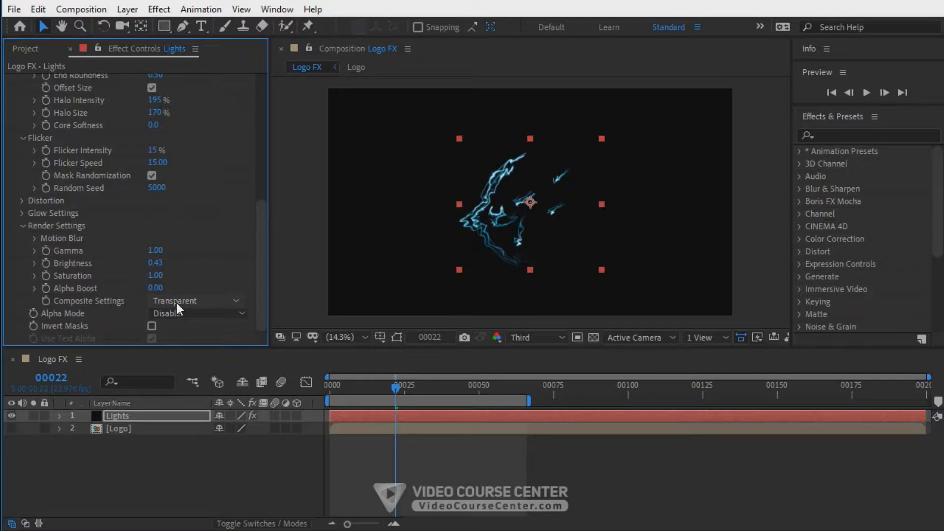
left_click(176, 303)
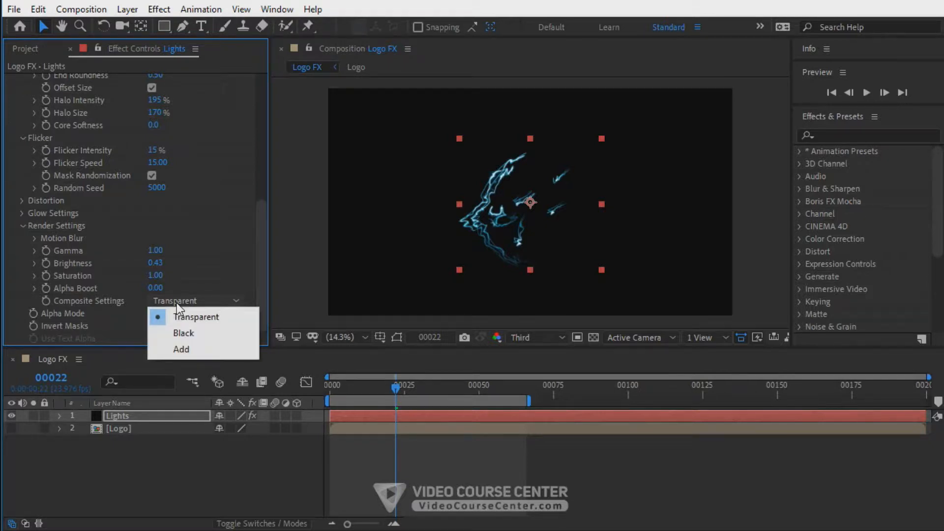
left_click(187, 350)
left_click_drag(261, 236, 256, 104)
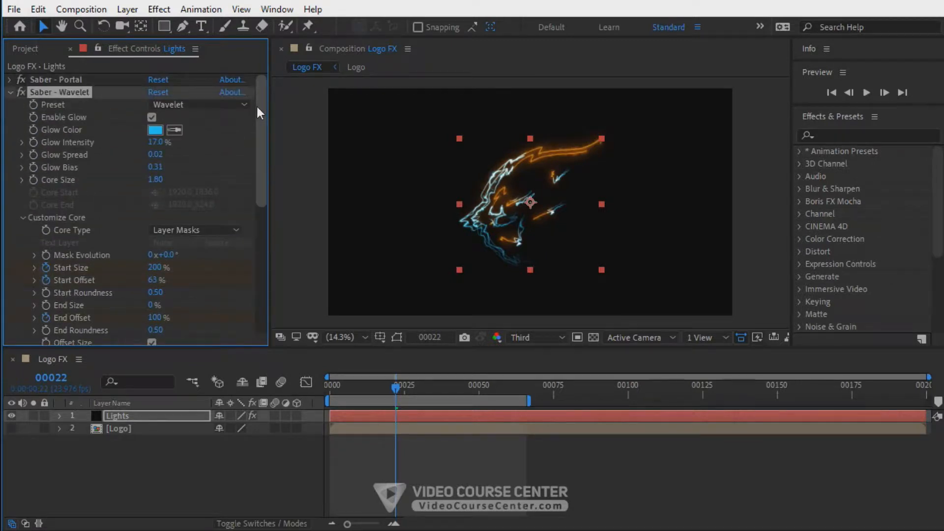
left_click(20, 79)
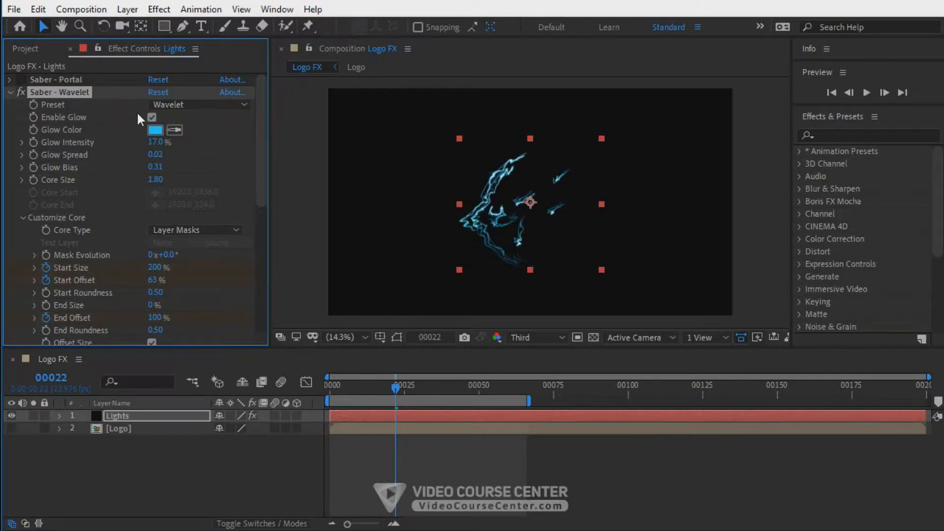
Step: Reveal the Lights layer's keyframed properties in the timeline and collapse the Saber - Portal group
left_click_drag(262, 125, 267, 161)
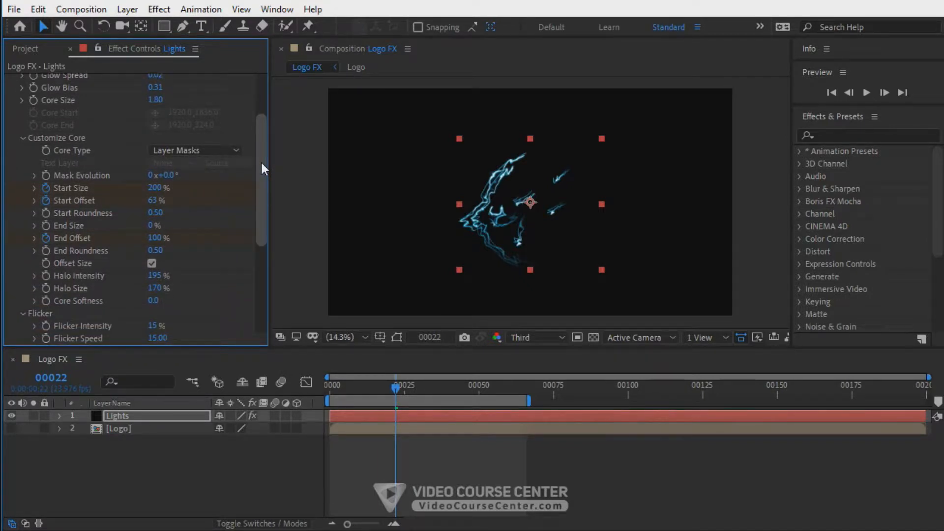
left_click(370, 413)
key("u")
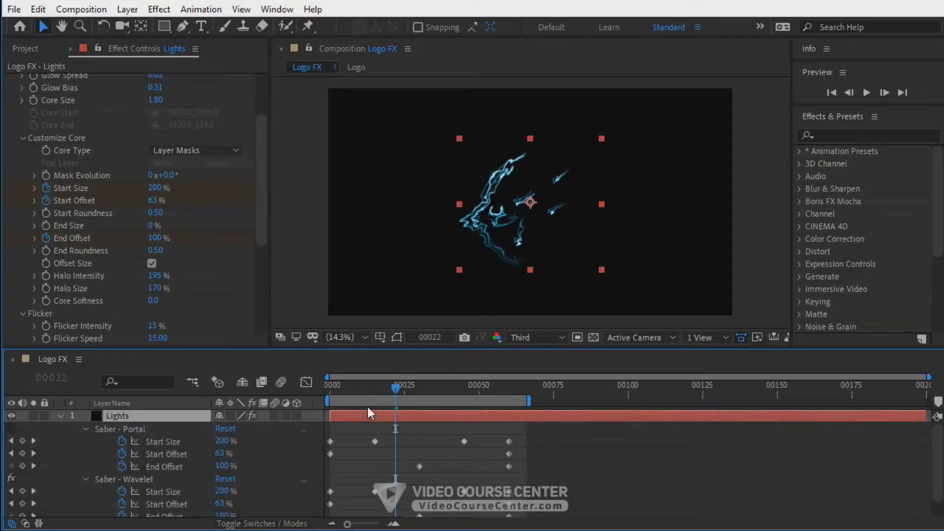
left_click(143, 427)
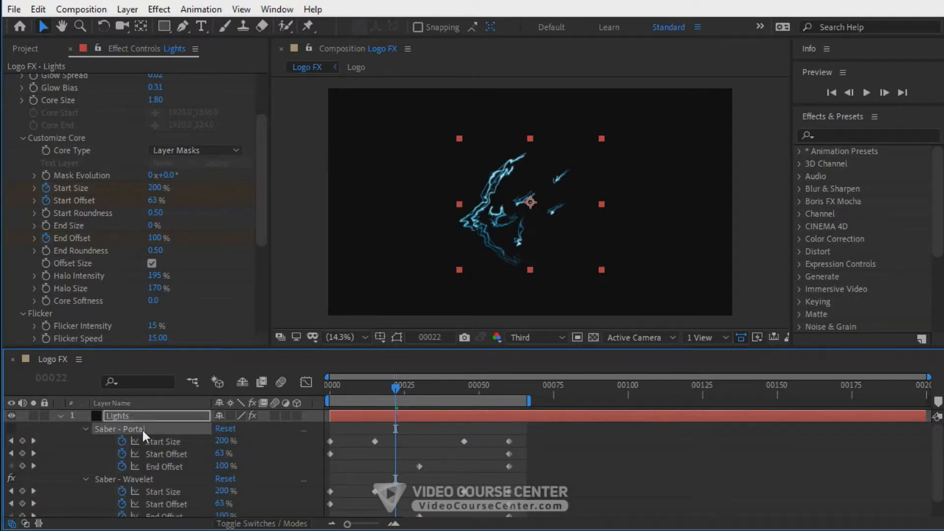
left_click(85, 429)
Step: Shift all Saber - Wavelet keyframes to start at frame 10 and extend the work area's end to about frame 87
left_click_drag(522, 444, 324, 485)
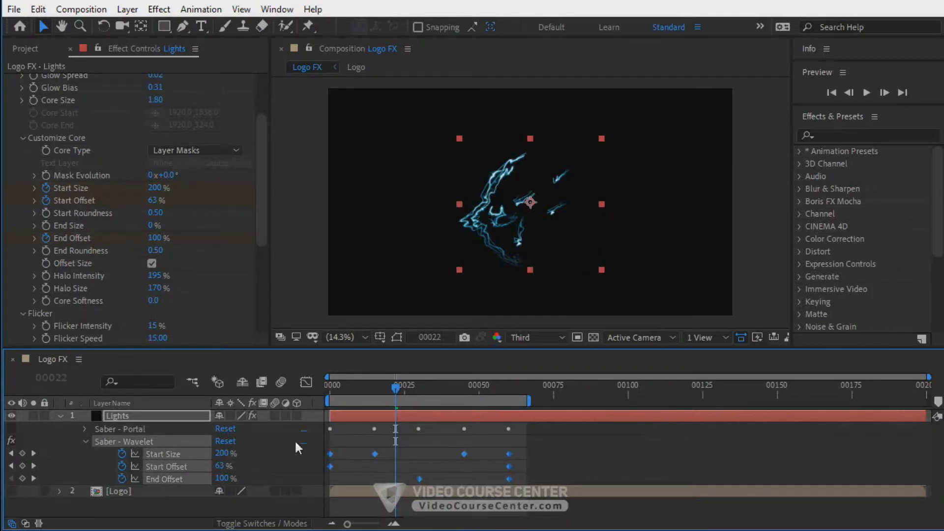
left_click(358, 387)
left_click_drag(330, 454, 361, 453)
left_click_drag(530, 401, 591, 401)
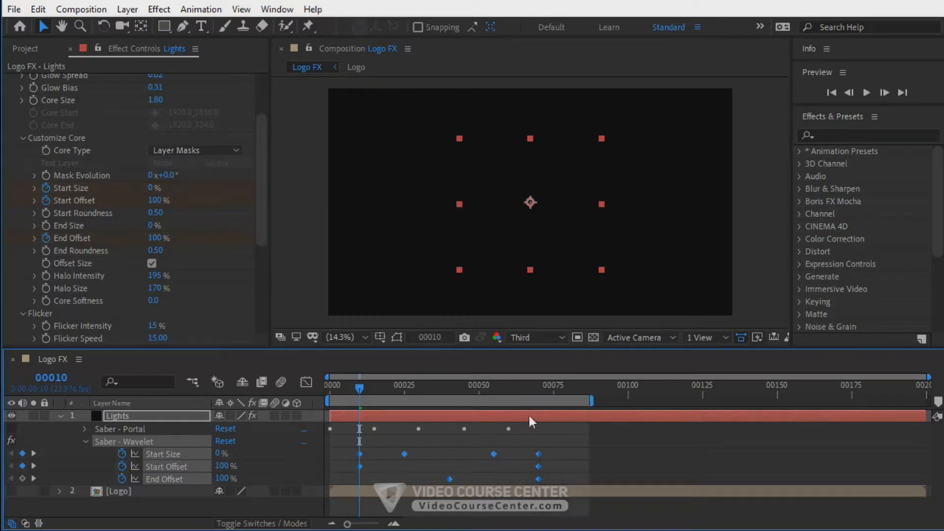
left_click(382, 452)
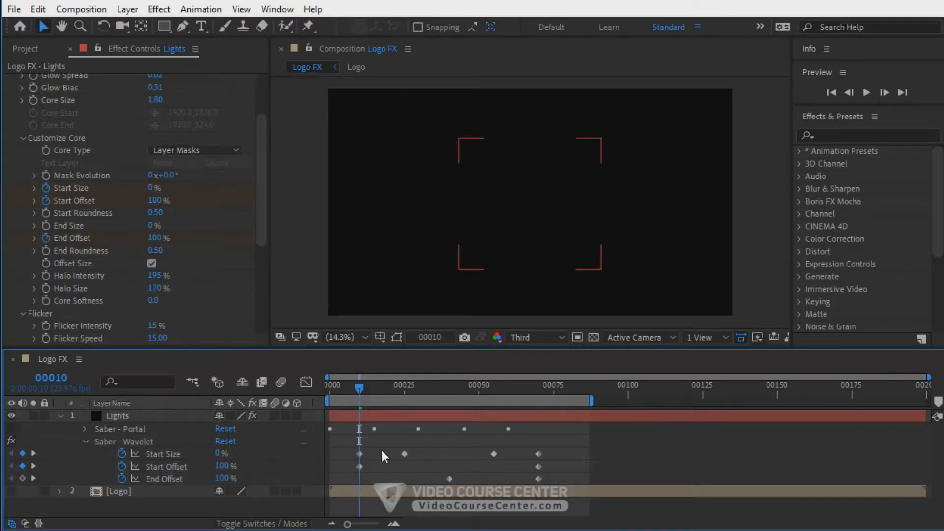
Step: Switch Saber - Portal back on and scrub to frame 24 to preview both glows together
left_click_drag(360, 389, 372, 388)
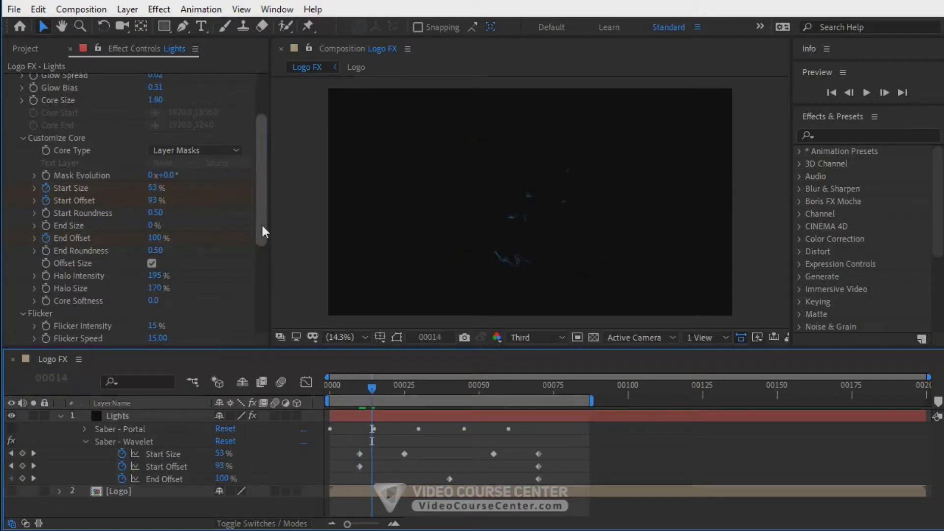
left_click_drag(262, 225, 220, 139)
left_click(22, 79)
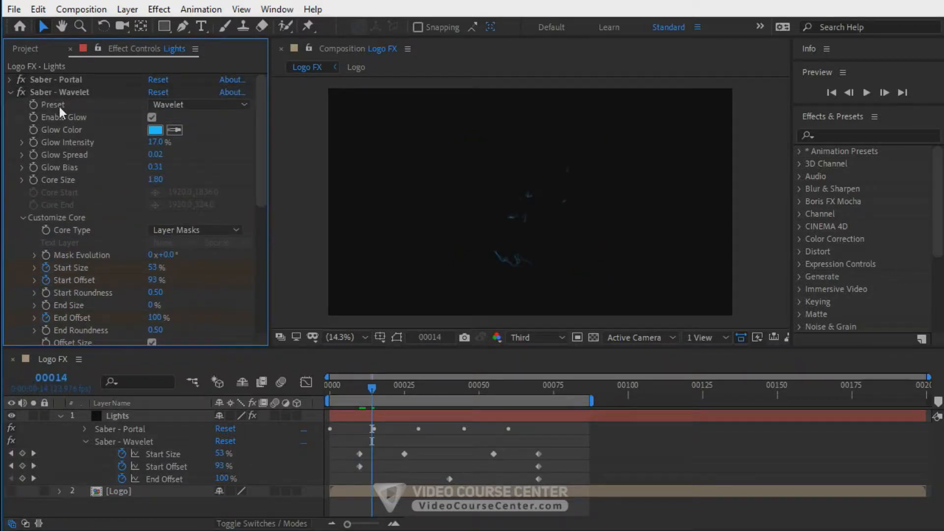
left_click_drag(372, 394, 400, 390)
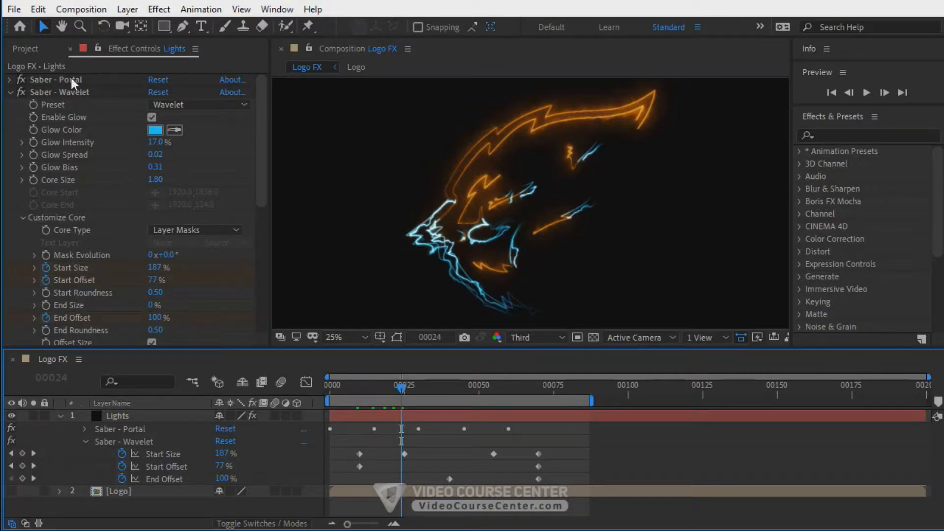
Step: Enable keyframing for Saber - Portal's Glow Intensity Multiplier at frame 45 and raise it to 75
left_click(30, 81)
left_click(8, 80)
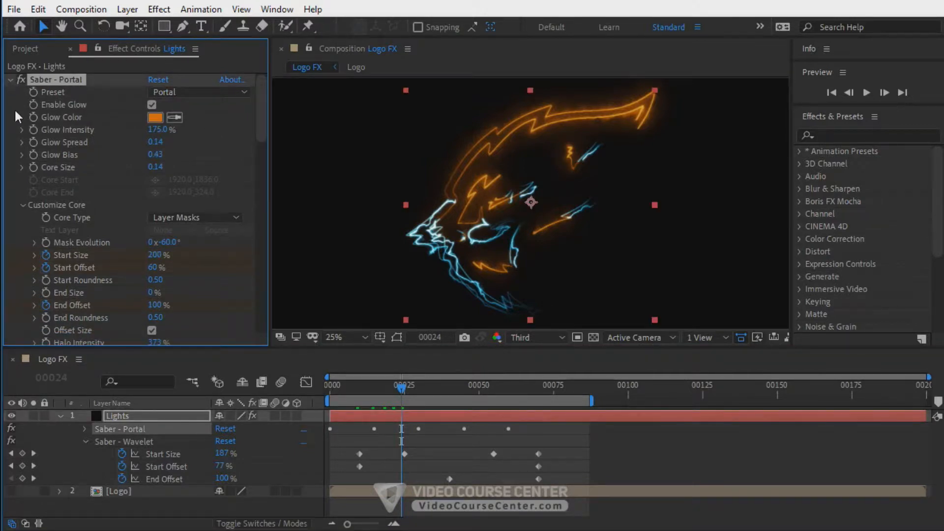
left_click_drag(259, 128, 270, 181)
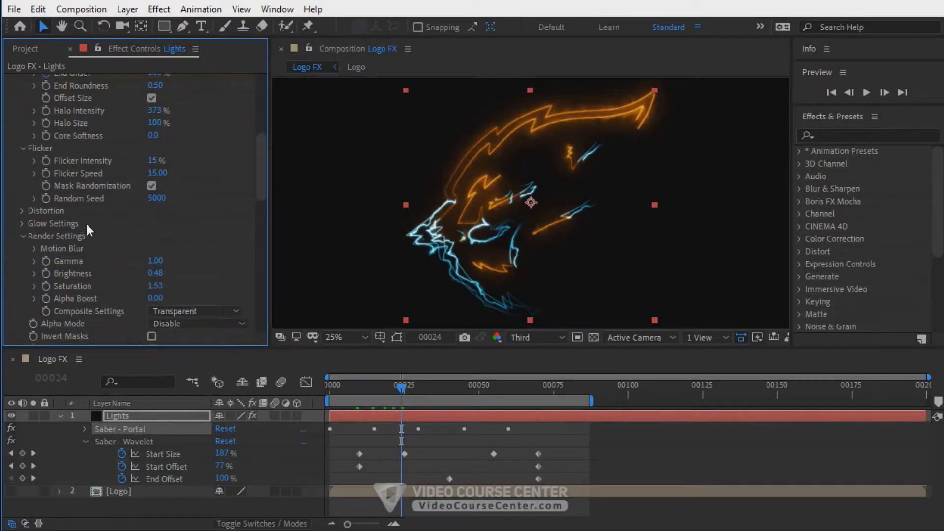
left_click(21, 223)
scroll(21, 225, "down", 1)
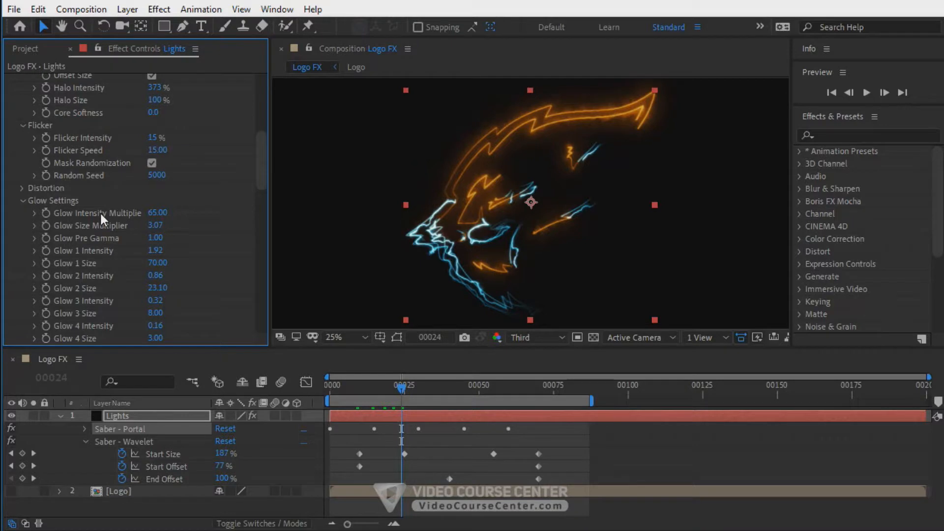
left_click_drag(431, 393, 464, 388)
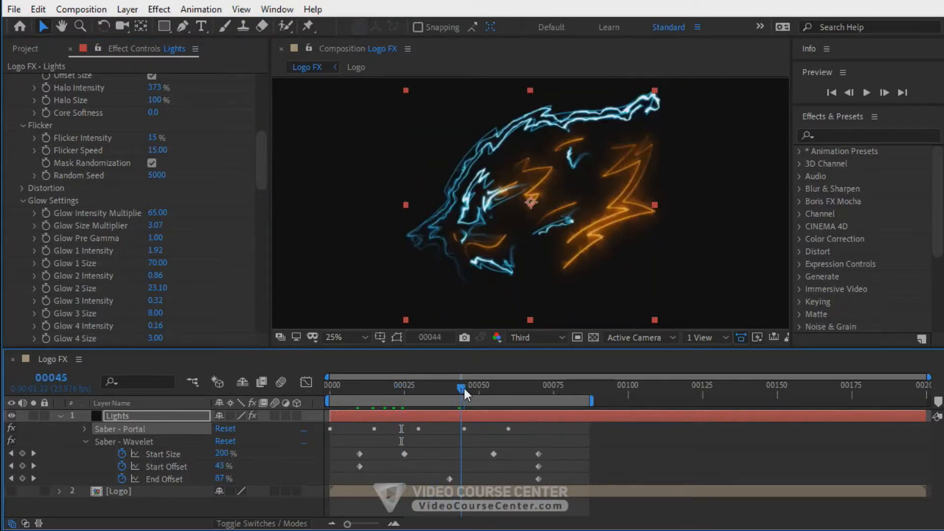
left_click(44, 211)
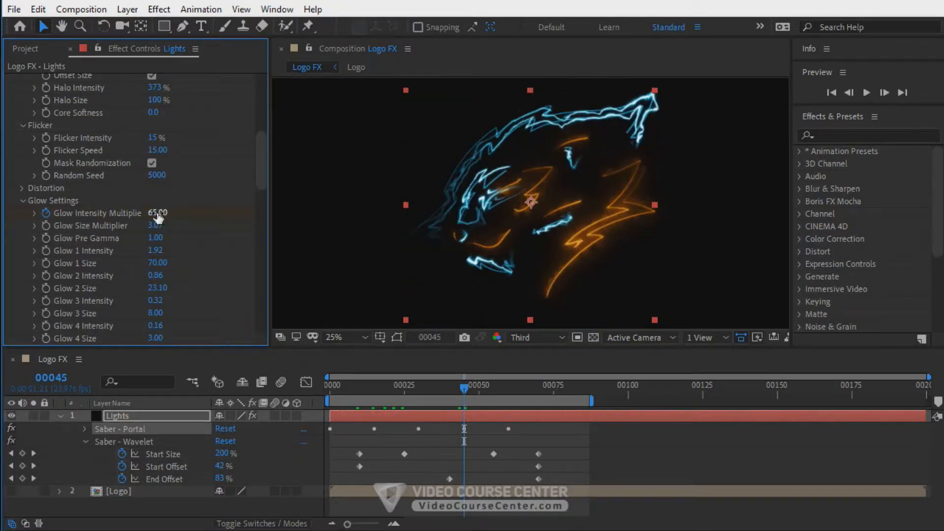
left_click_drag(157, 217, 229, 210)
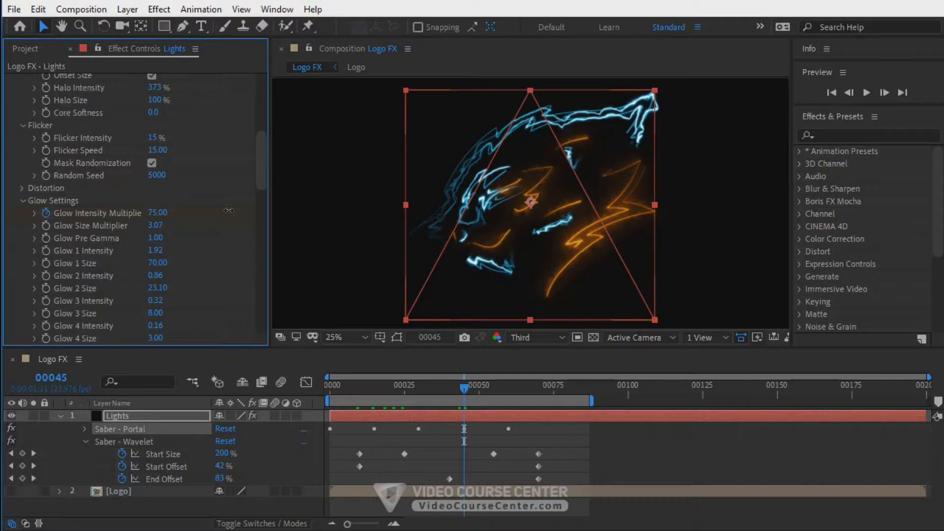
Step: Set Saber - Portal's Alpha Mode to Mask Core, collapse its settings and switch the effect off
scroll(228, 211, "up", 3)
left_click(170, 152)
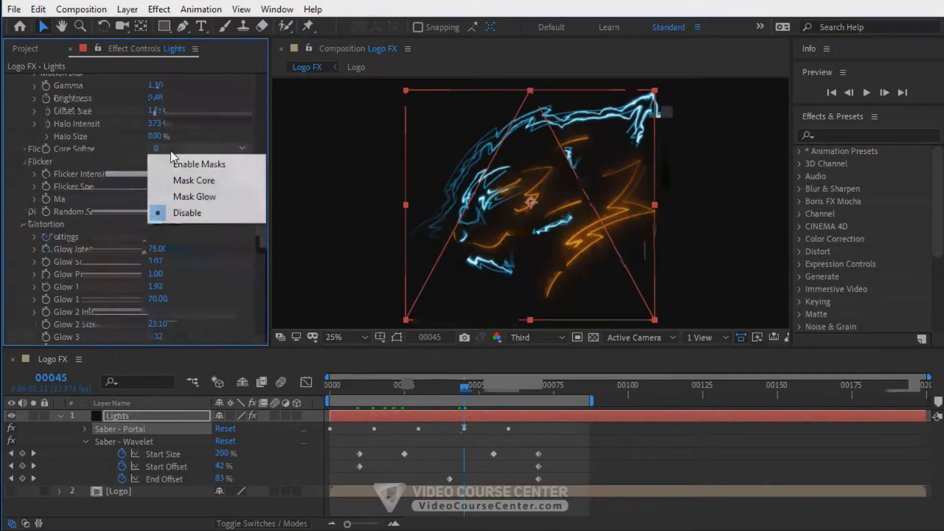
left_click(194, 178)
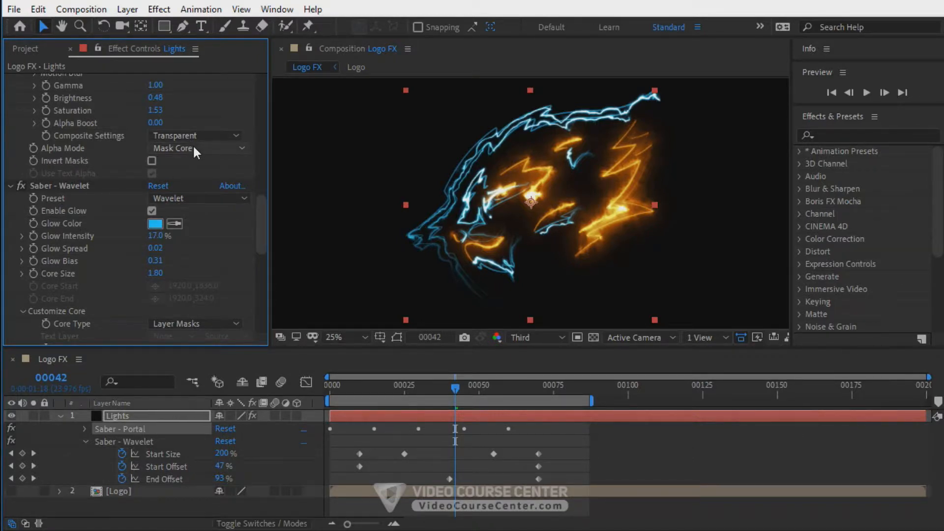
left_click_drag(262, 221, 255, 91)
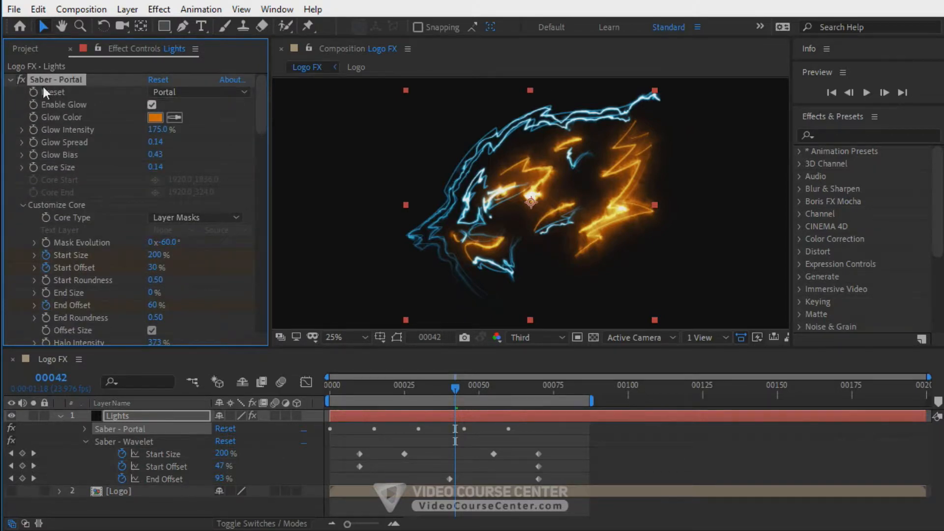
left_click(10, 78)
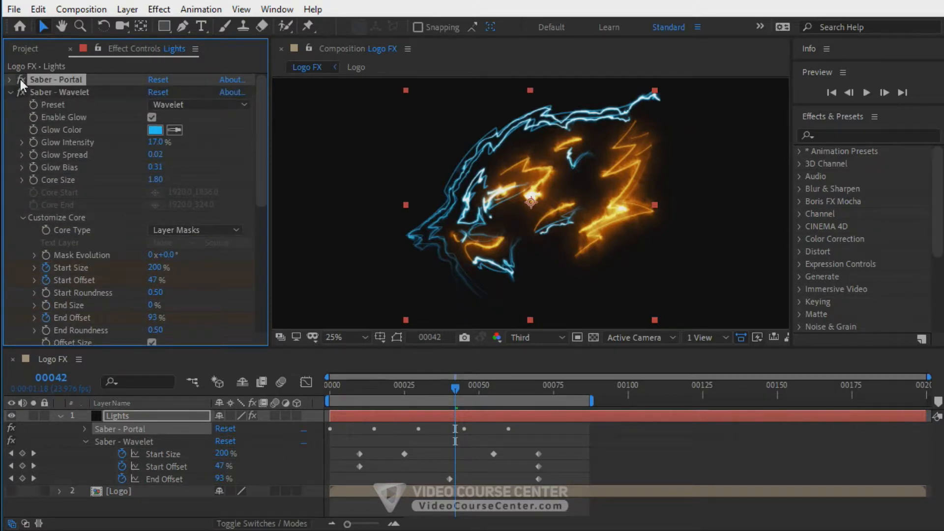
left_click(19, 79)
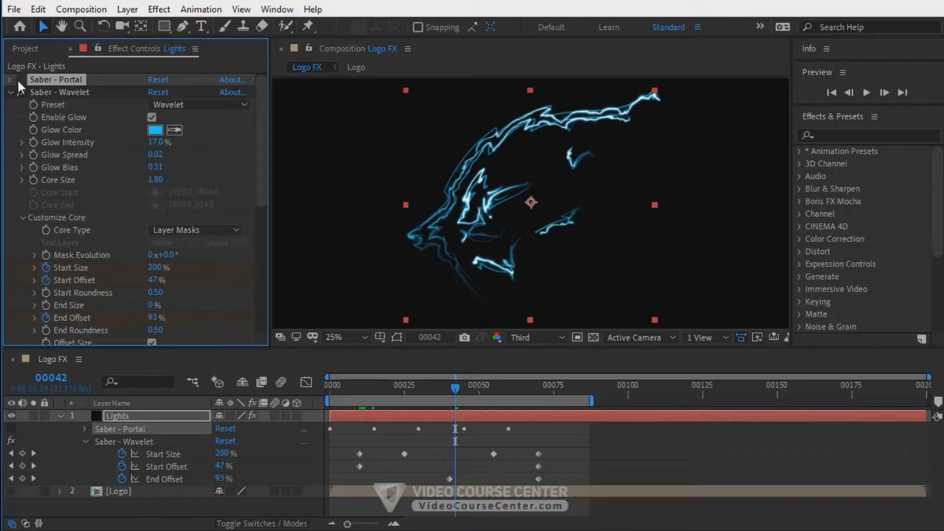
Step: Turn off Mask Randomization for Saber - Wavelet and set its Flicker Intensity to 20%
scroll(261, 153, "down", 10)
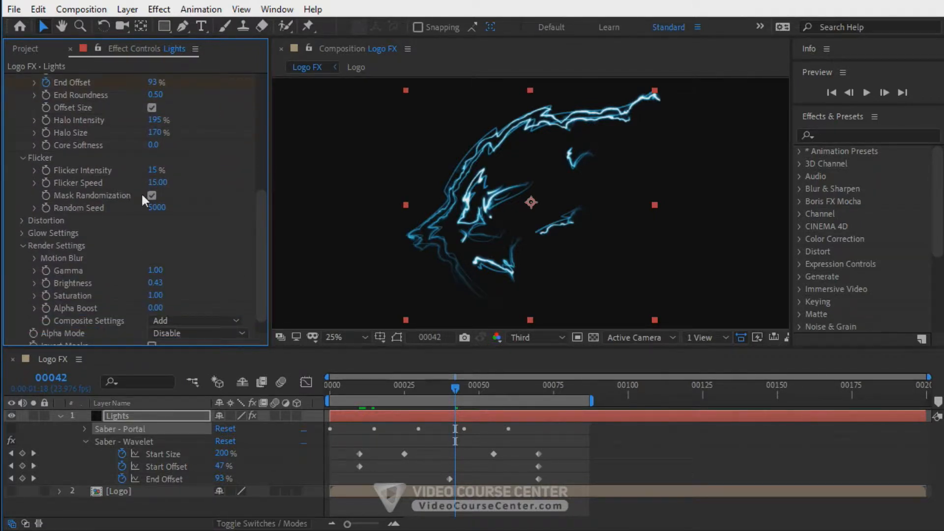
left_click(150, 195)
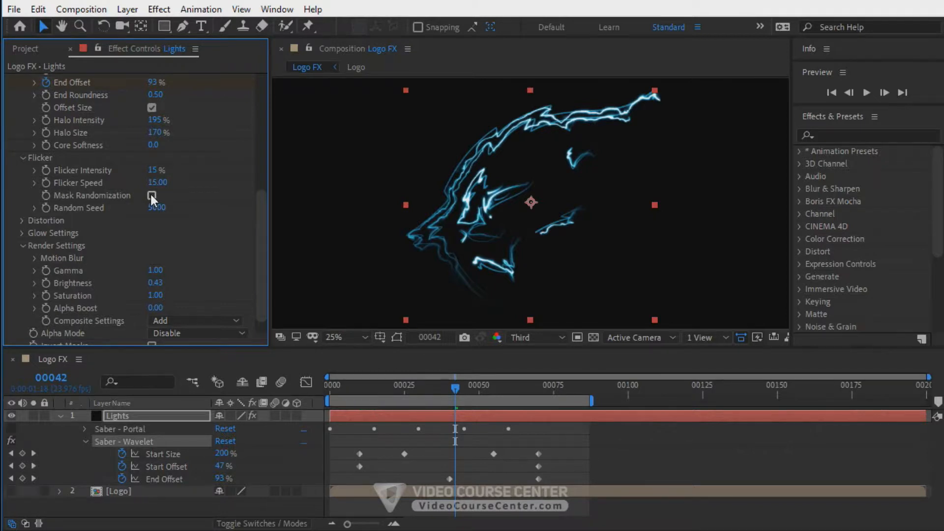
left_click(154, 170)
type("20")
key("Return")
Step: Review the Glow Intensity Multiplier in Saber - Wavelet's Glow Settings and collapse the effect's settings
left_click(23, 233)
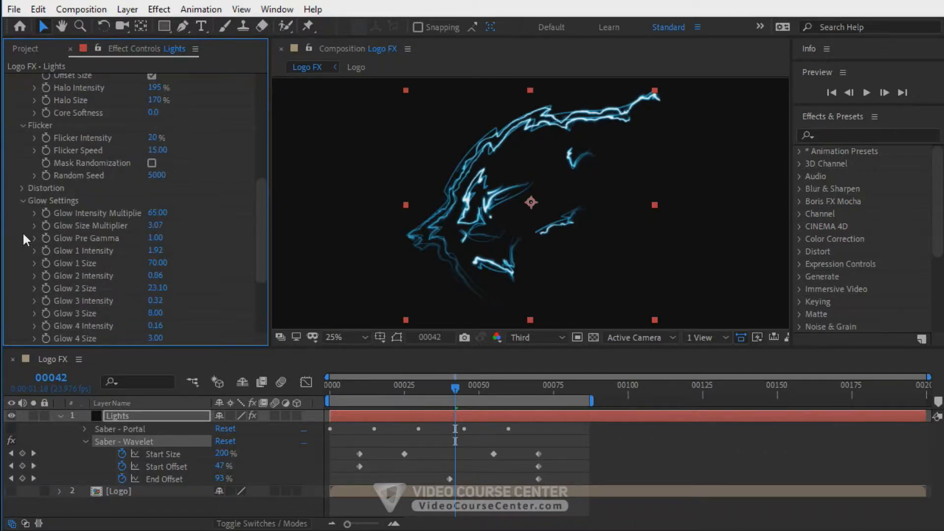
left_click(151, 215)
key("Return")
left_click(21, 201)
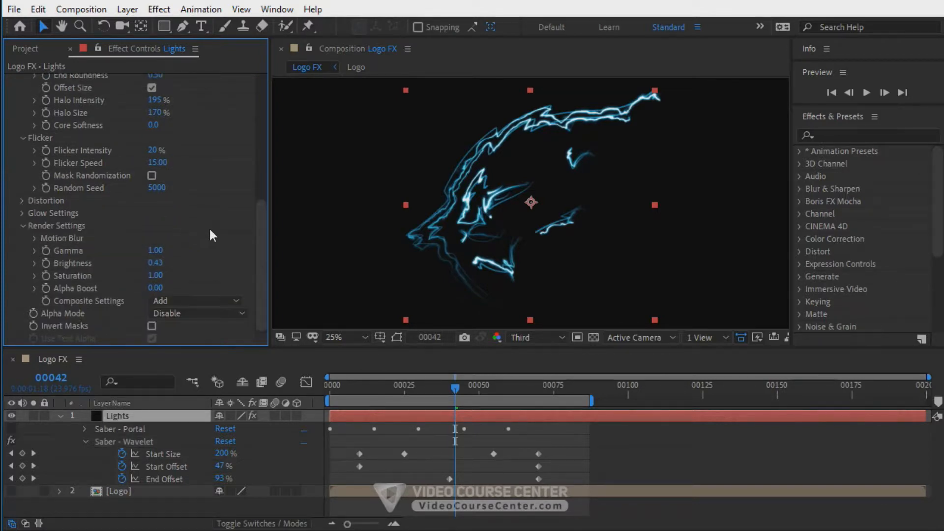
left_click_drag(259, 231, 256, 101)
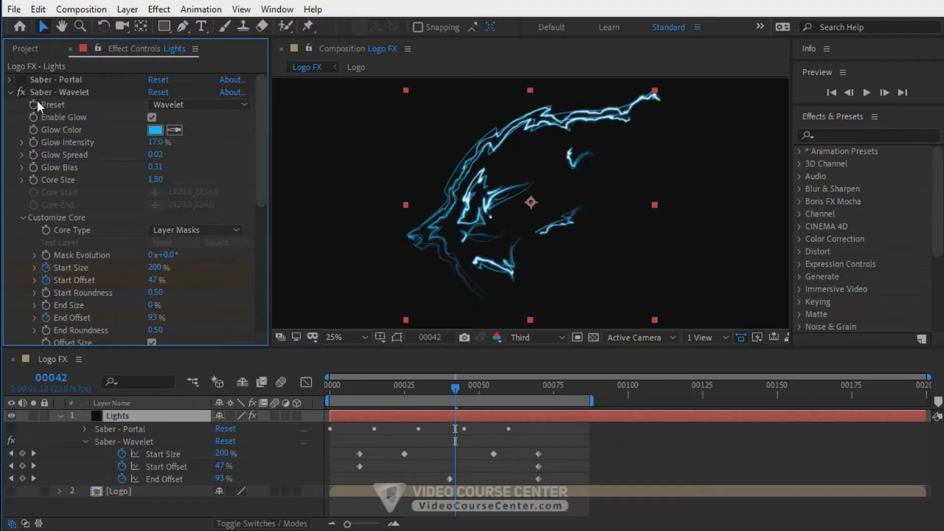
left_click(10, 93)
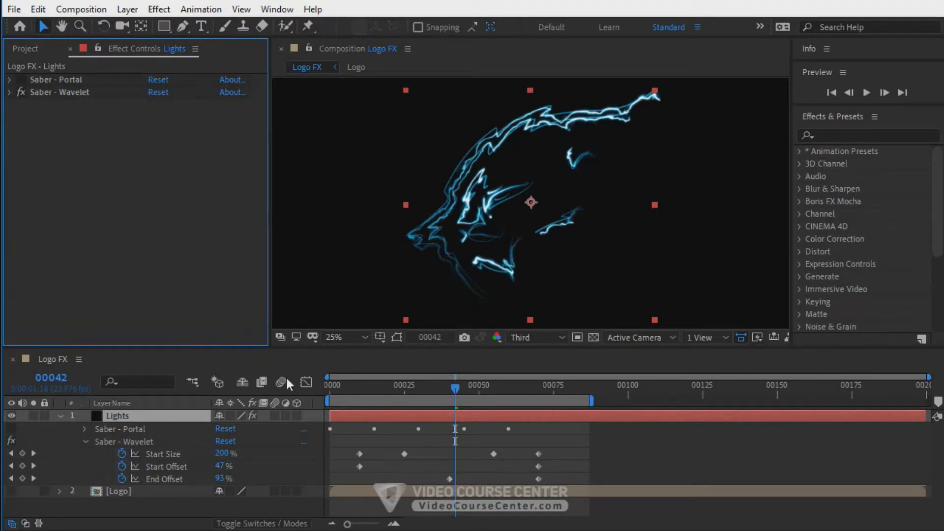
Step: Switch Saber - Portal back on and play a preview of both glow effects over the work area
left_click(332, 449)
left_click(11, 430)
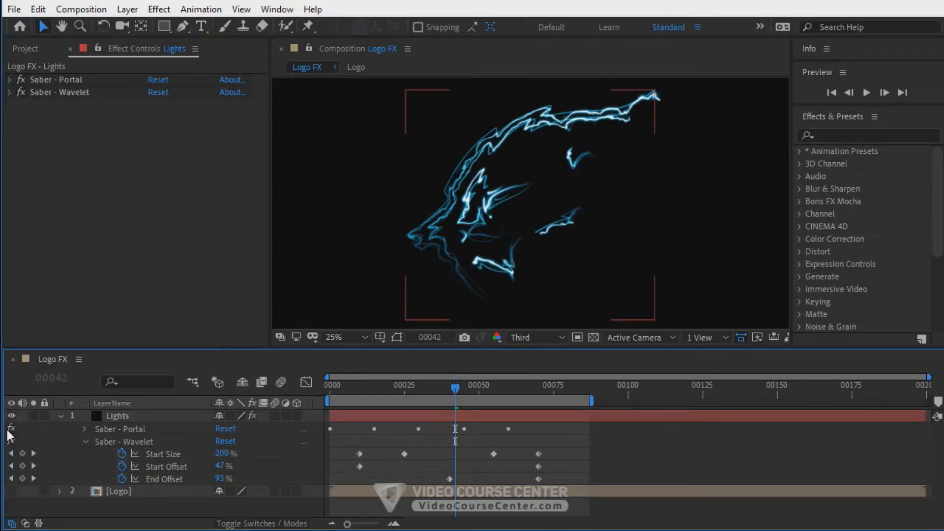
key("space")
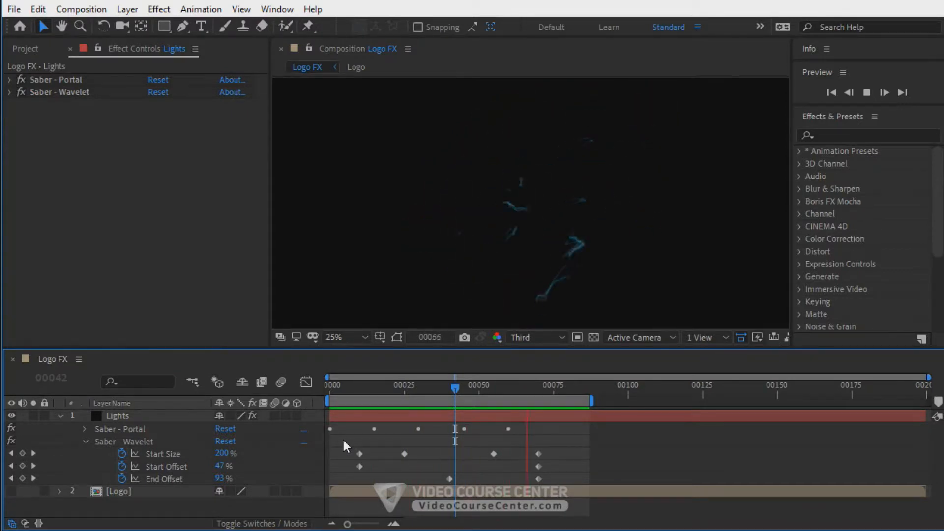
key("space")
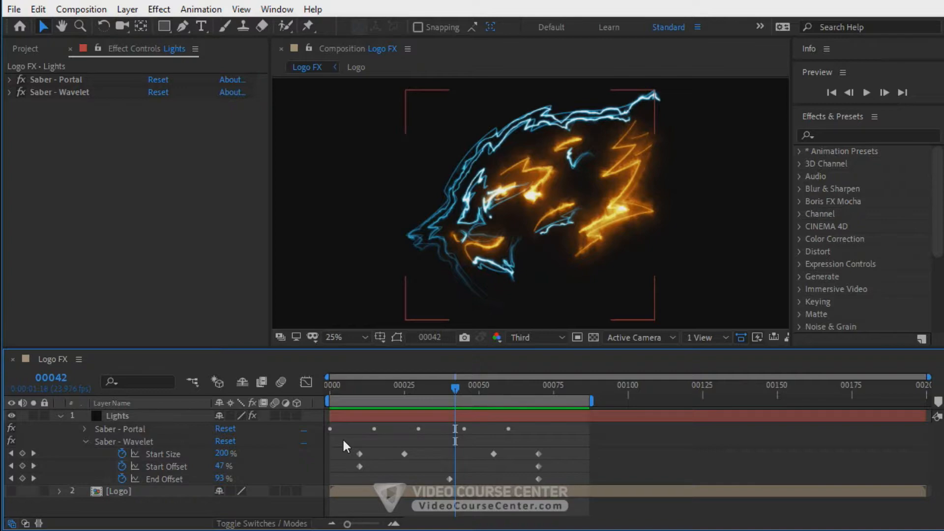
Step: Switch off Saber - Portal and Saber - Wavelet, duplicate the Wavelet effect and keep only the copy enabled
left_click(21, 79)
left_click(21, 92)
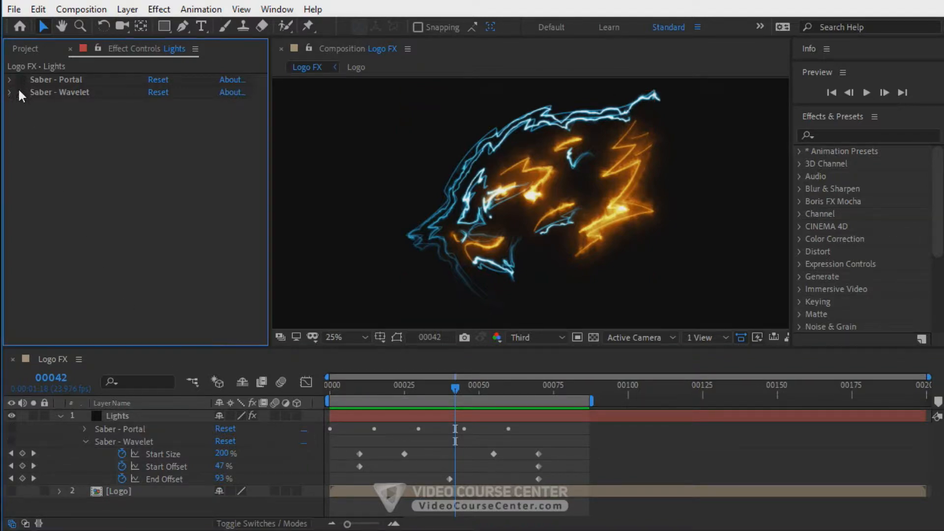
left_click(55, 92)
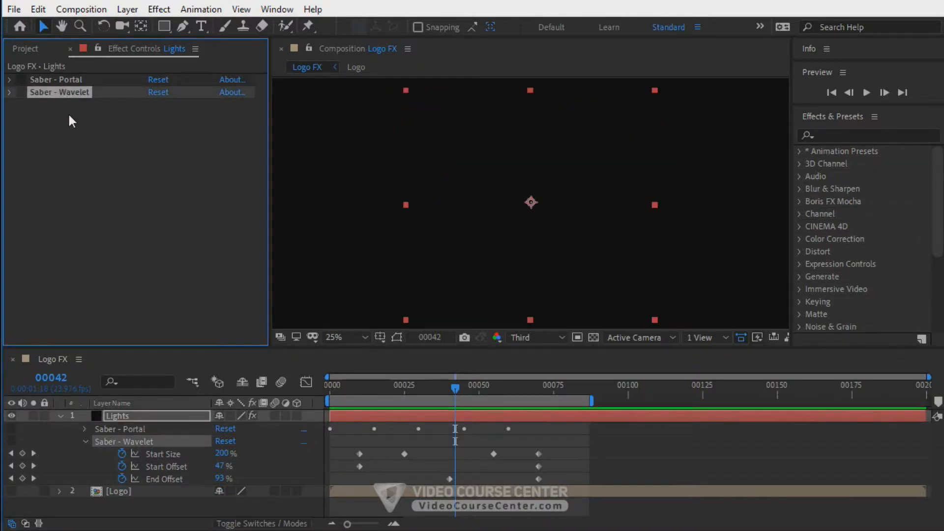
key("ctrl+d")
left_click(20, 80)
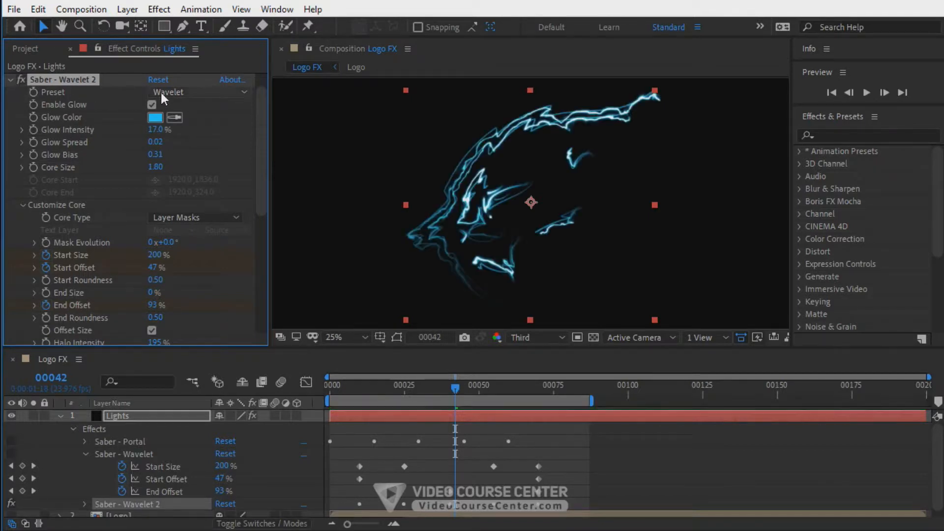
Step: Apply the Arc Reactor preset to the duplicated Wavelet effect and rename it Saber - Arc Reactor
left_click(165, 91)
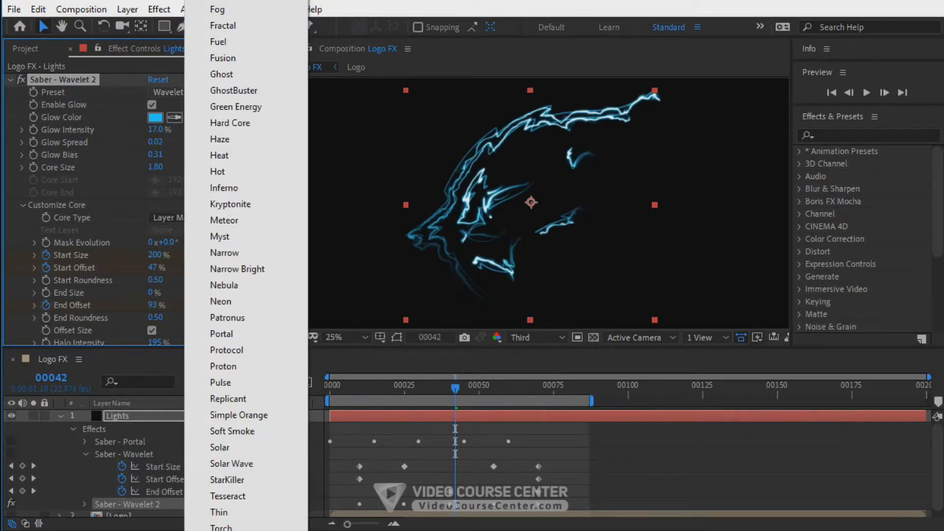
key("Return")
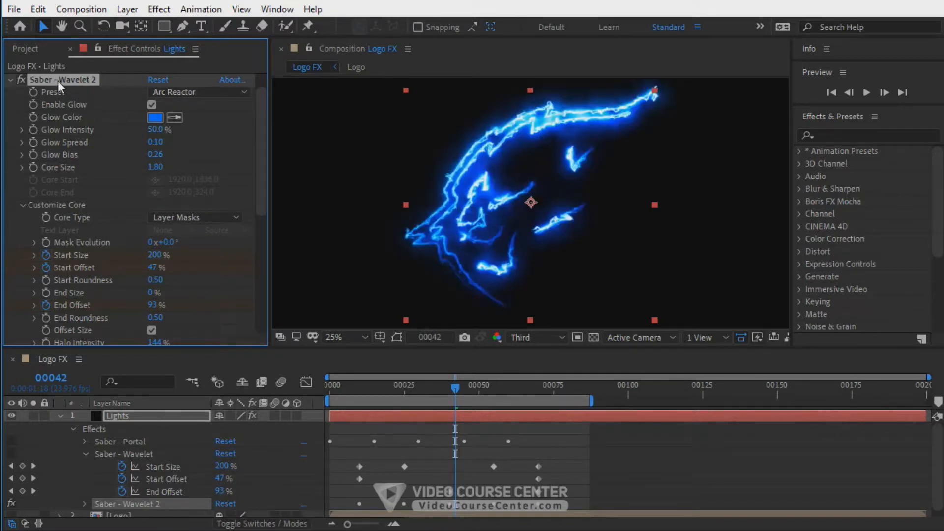
key("Return")
type("Saber - Arc Reactor")
key("Return")
Step: Check Saber - Arc Reactor's Glow Color and review its core, flicker and render settings
left_click(155, 119)
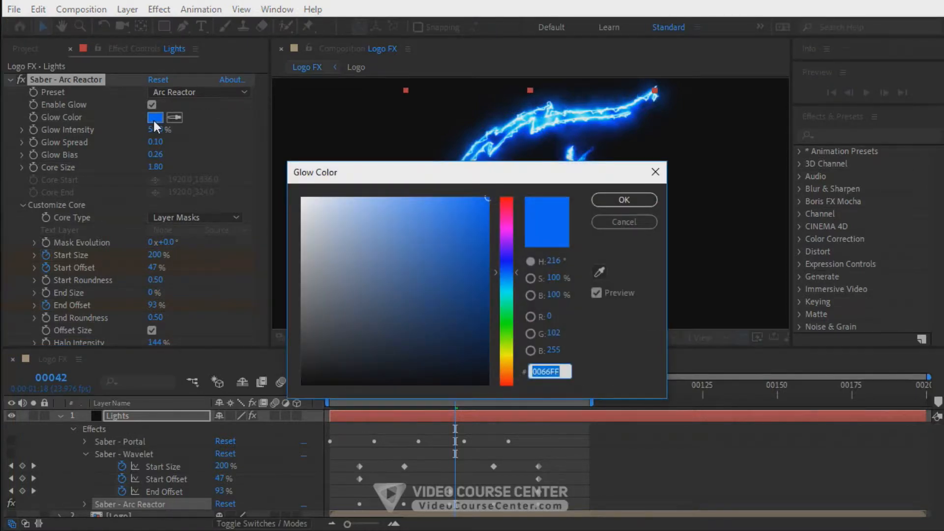
key("Return")
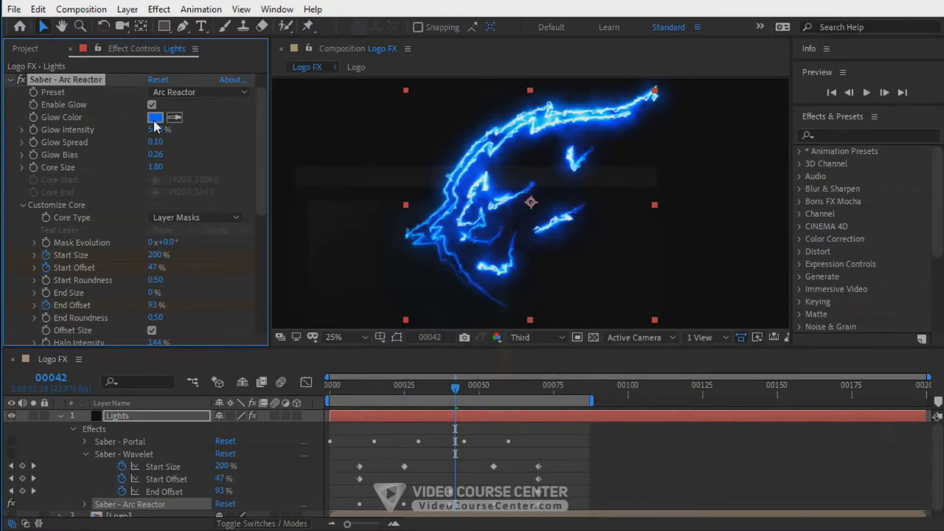
left_click_drag(264, 180, 260, 272)
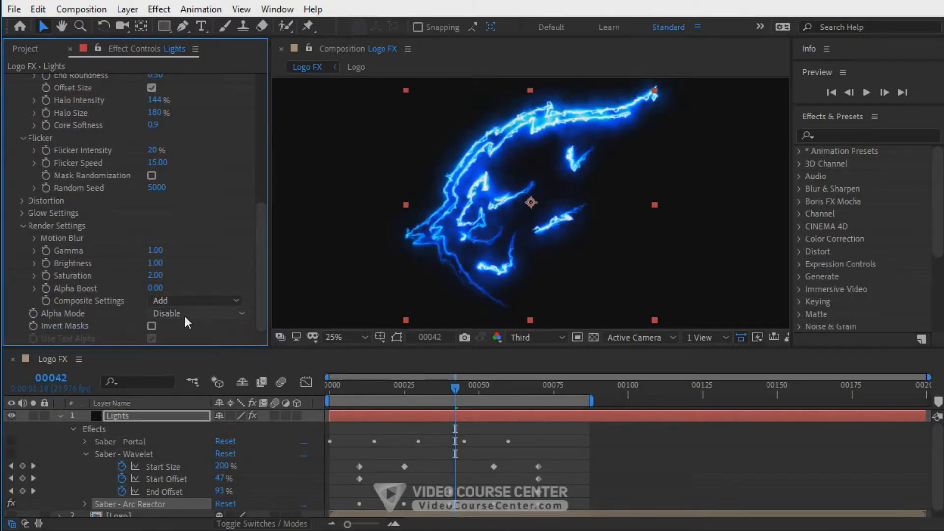
left_click_drag(265, 280, 262, 209)
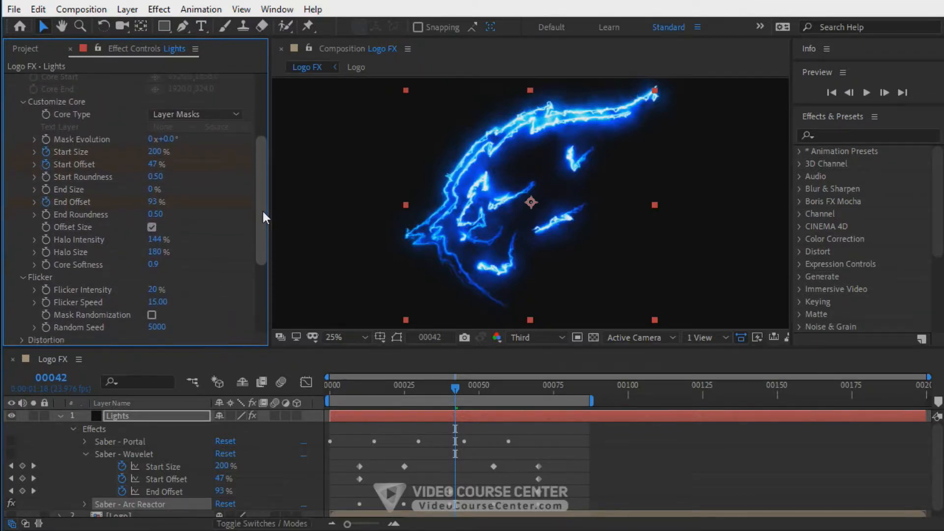
Step: Reveal the Lights layer's keyframed properties in the timeline and collapse the Saber - Portal and Saber - Wavelet groups
left_click(385, 417)
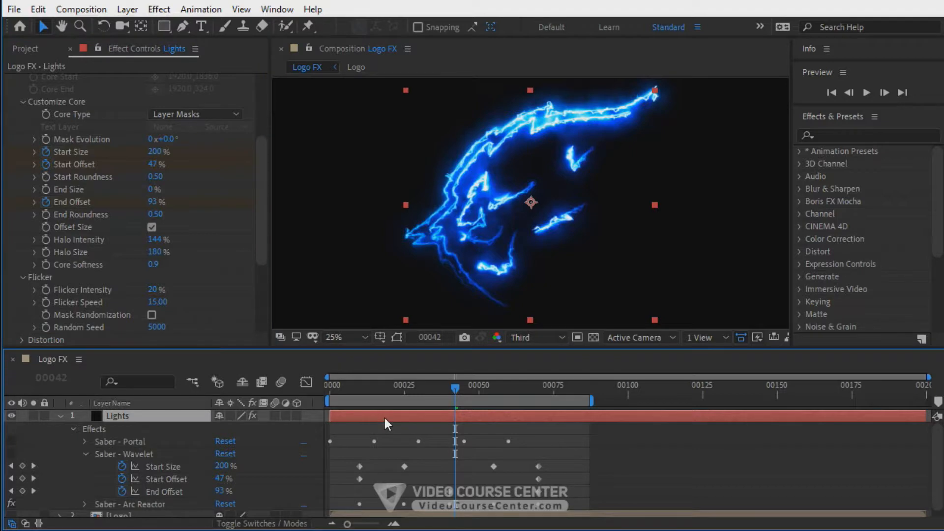
key("u")
key("u")
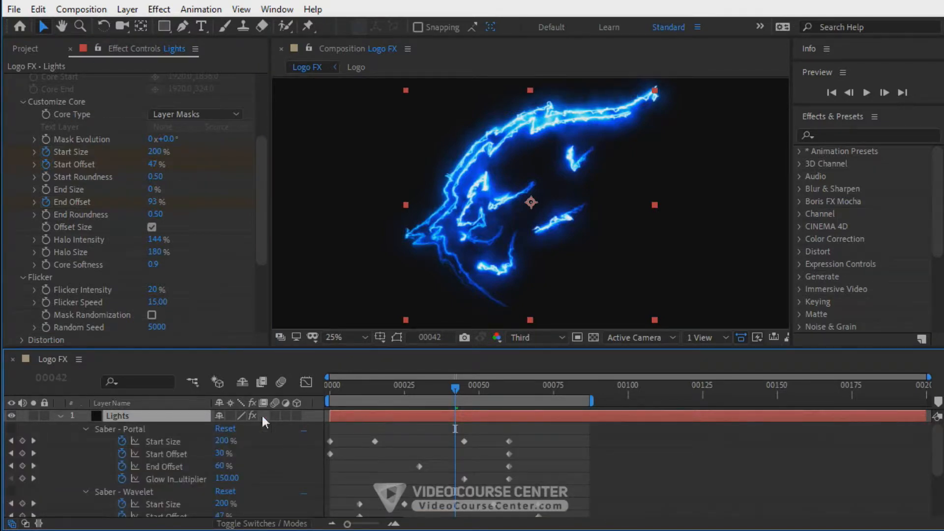
left_click(85, 428)
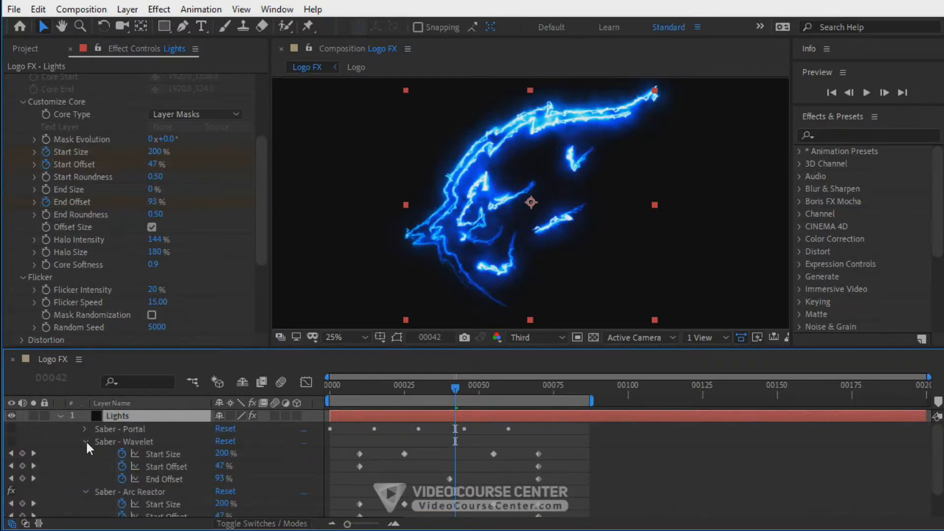
left_click(86, 441)
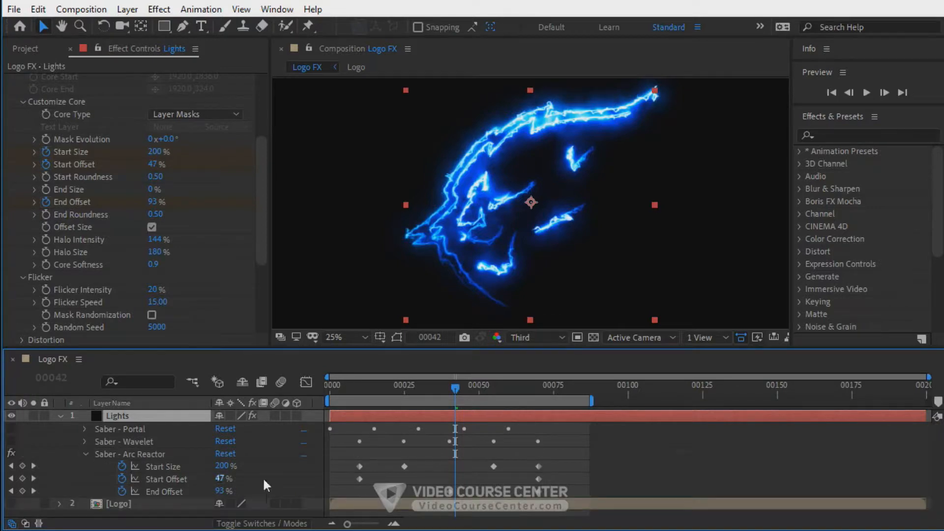
Step: Move all Saber - Arc Reactor keyframes so the first ones start at frame 30, and preview the animation
left_click_drag(342, 468, 600, 491)
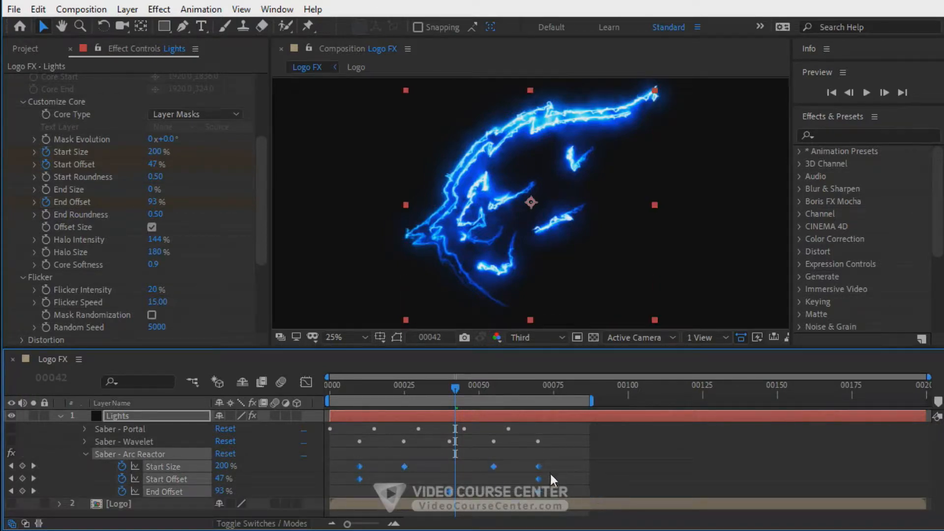
left_click(405, 386)
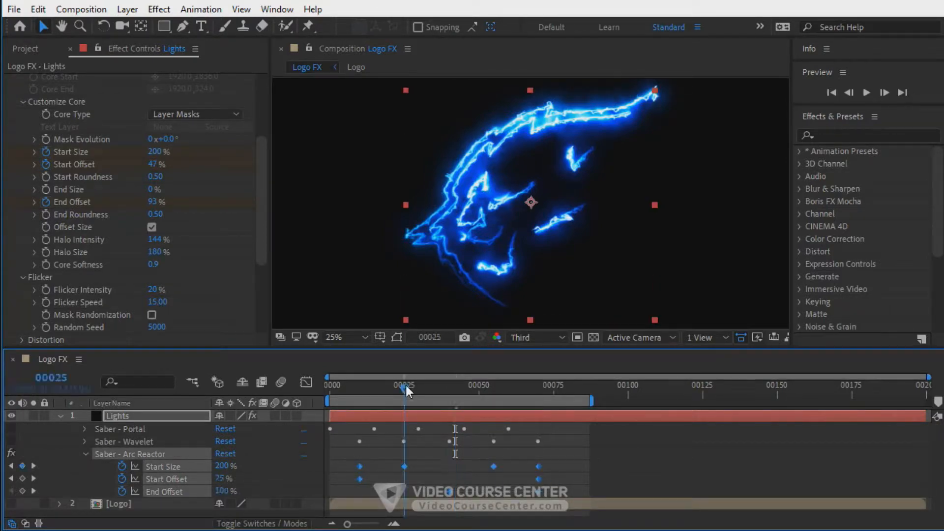
left_click_drag(408, 387, 419, 388)
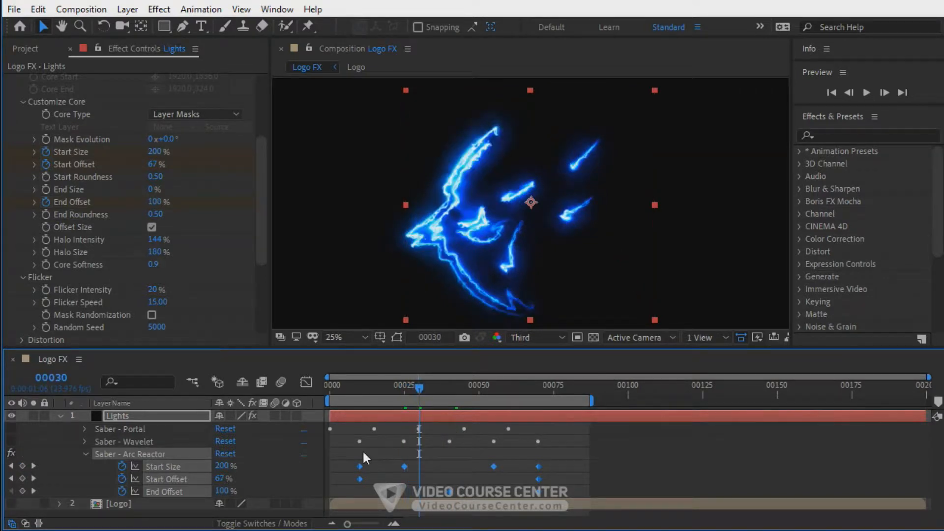
left_click_drag(358, 465, 417, 466)
key("space")
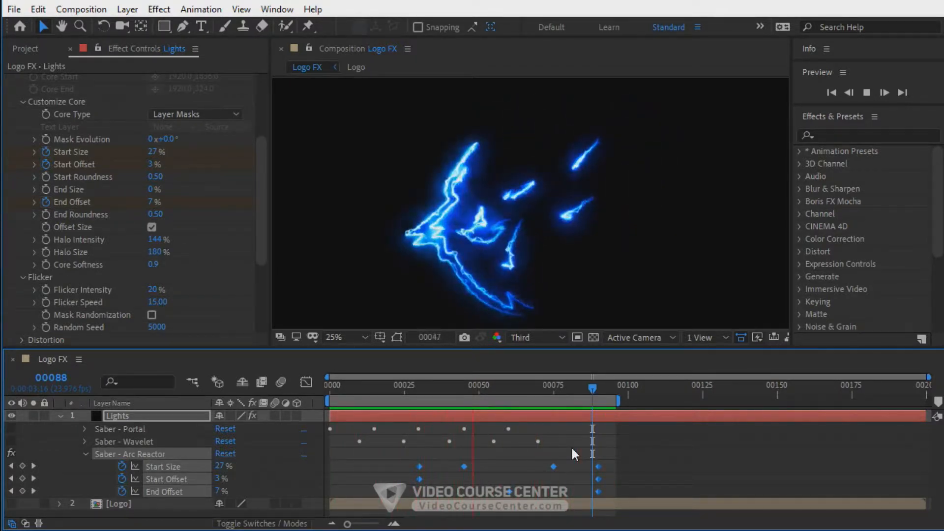
key("space")
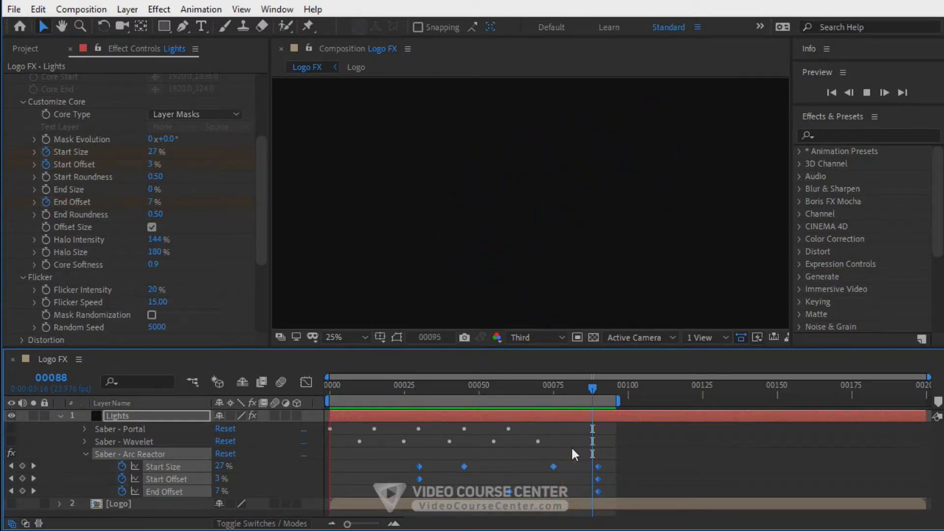
Step: At frame 55, enable Mask Randomization in the Flicker settings of Saber - Arc Reactor
left_click_drag(446, 391, 494, 389)
left_click_drag(260, 223, 261, 238)
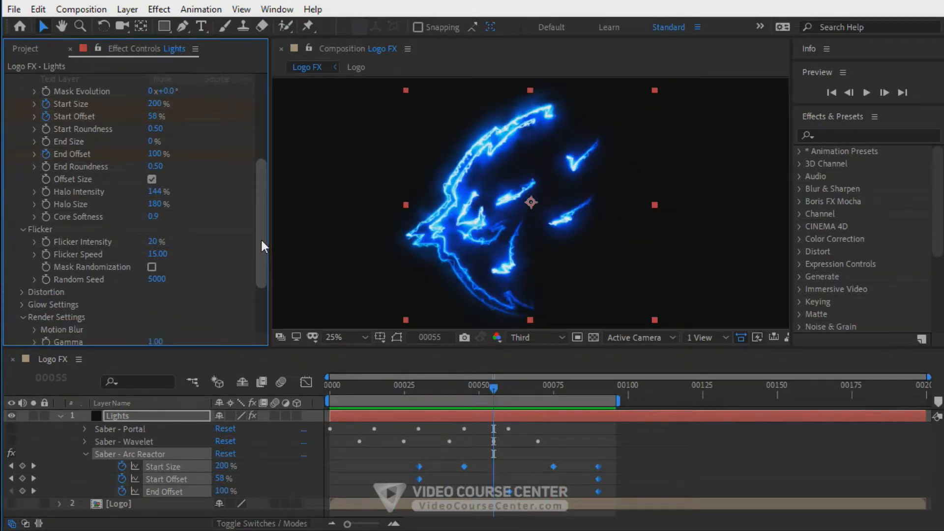
left_click(152, 266)
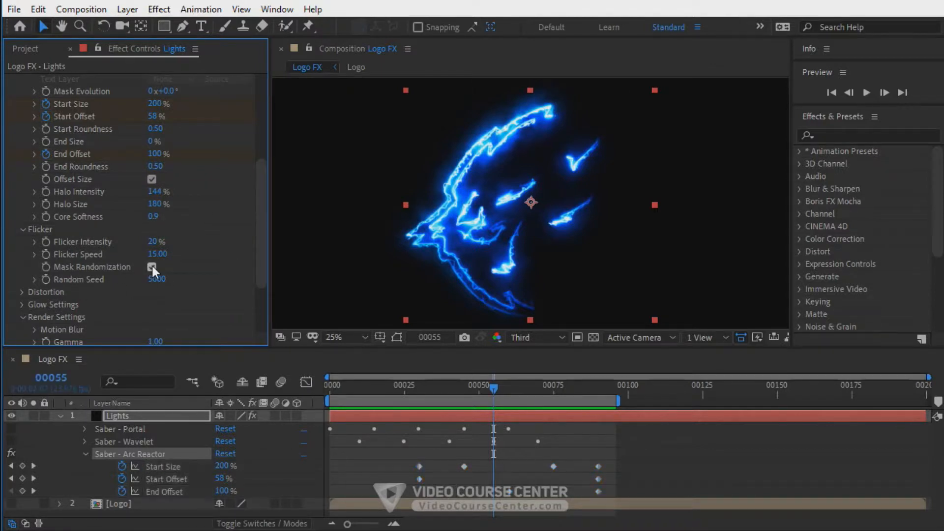
Step: Collapse Saber - Arc Reactor, switch Saber - Portal and Saber - Wavelet back on, and preview the combined animation
left_click_drag(263, 188, 236, 108)
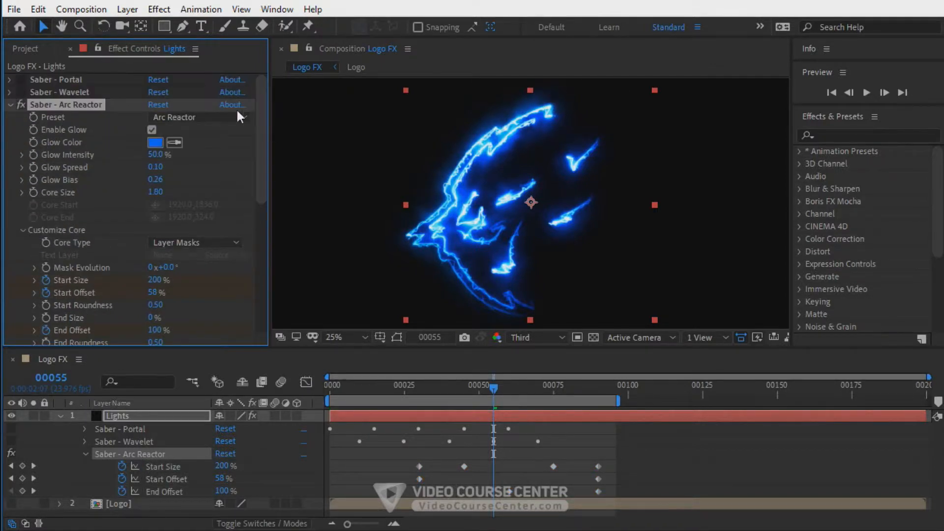
left_click(10, 104)
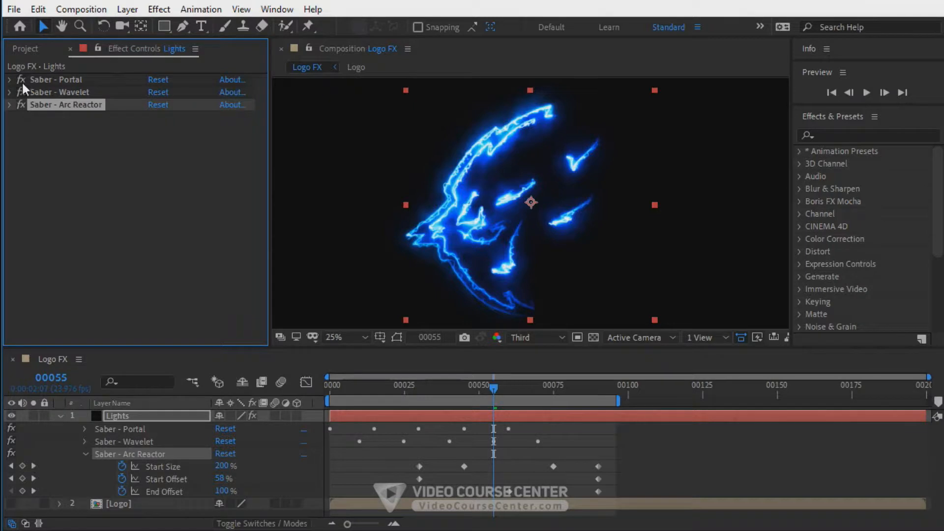
left_click(134, 202)
left_click(525, 459)
key("space")
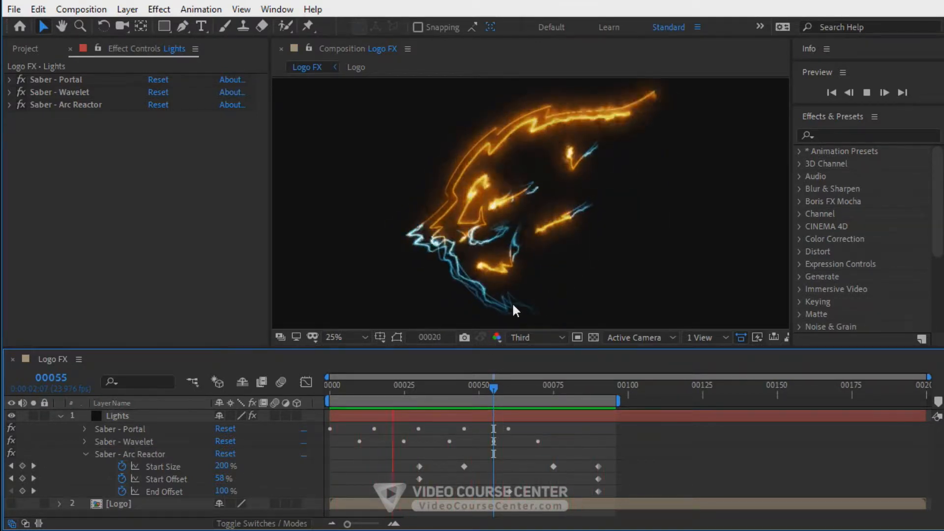
Step: At frame 39, set the Mask Evolution of Saber - Arc Reactor to 50°
left_click(443, 392)
left_click(428, 416)
left_click(9, 105)
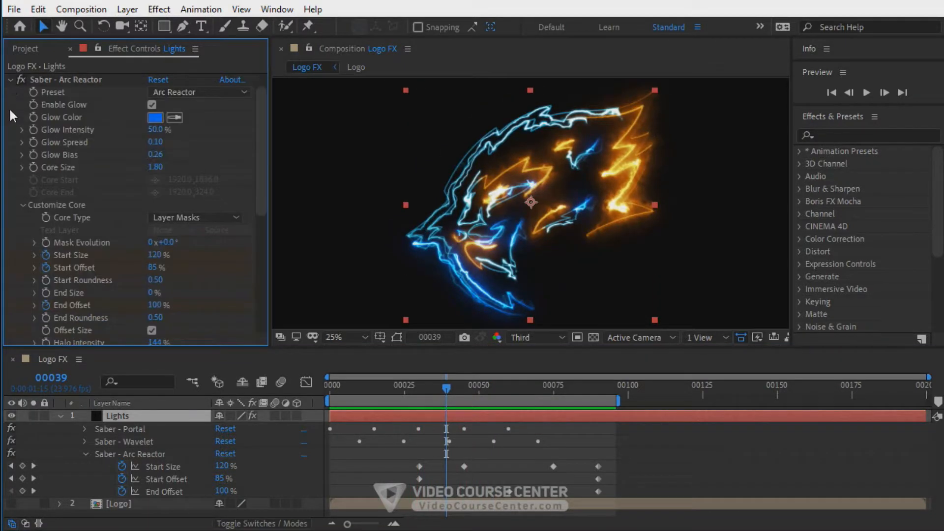
left_click_drag(168, 243, 191, 245)
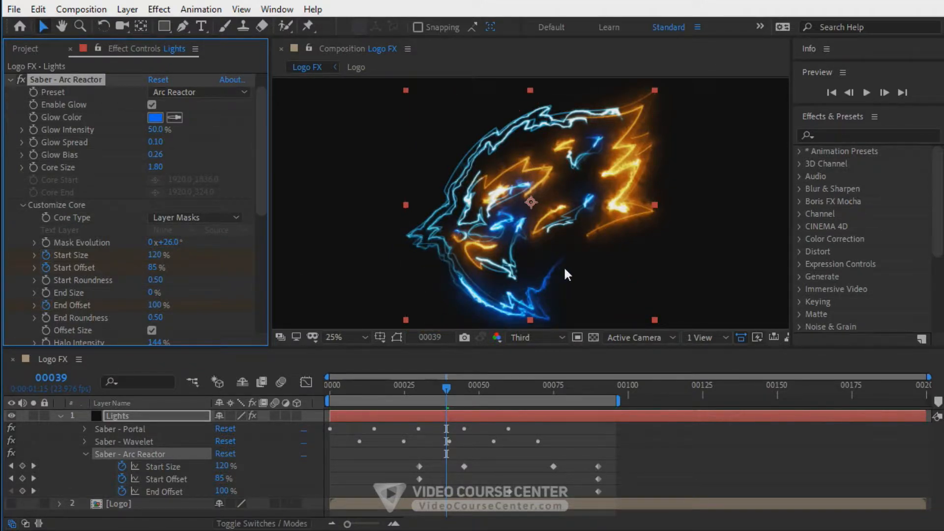
left_click(167, 242)
type("50")
key("Return")
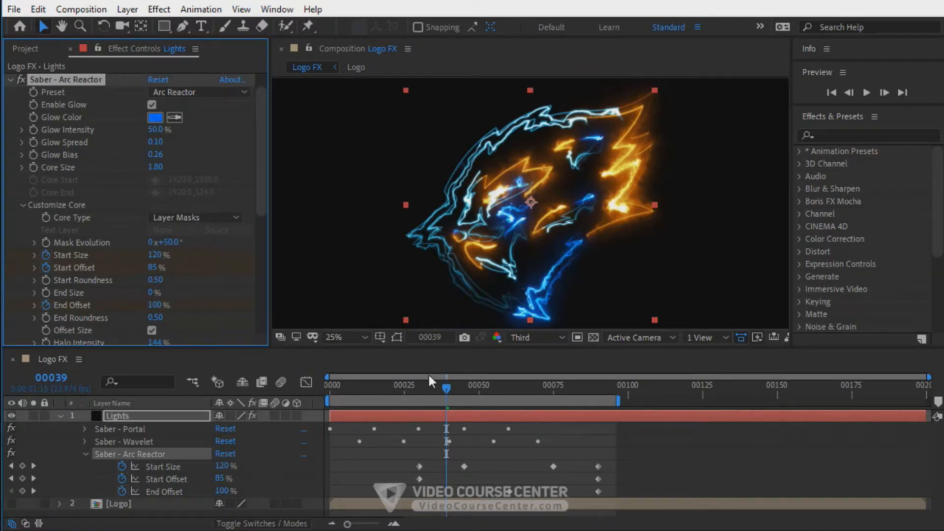
Step: Scrub the timeline back to frame 33 and ahead to frame 89 to examine how the three Saber effects combine
left_click_drag(441, 389, 429, 388)
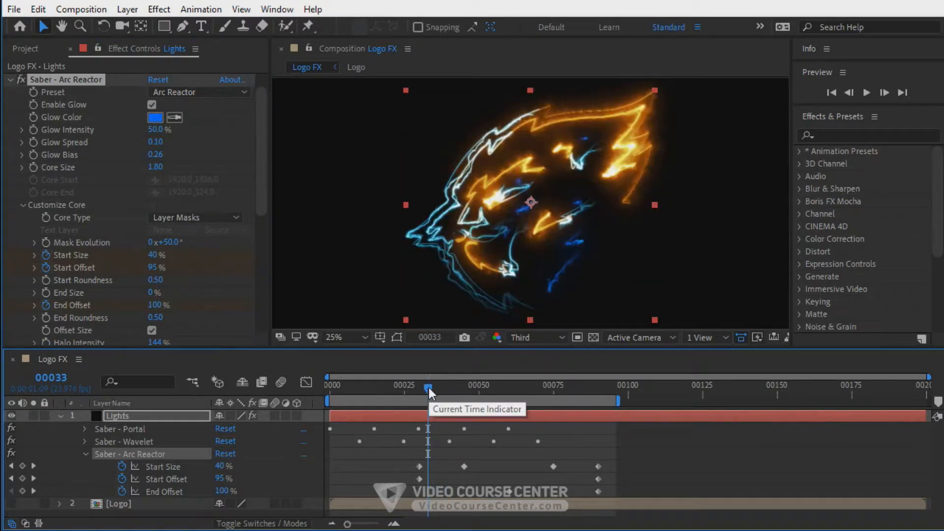
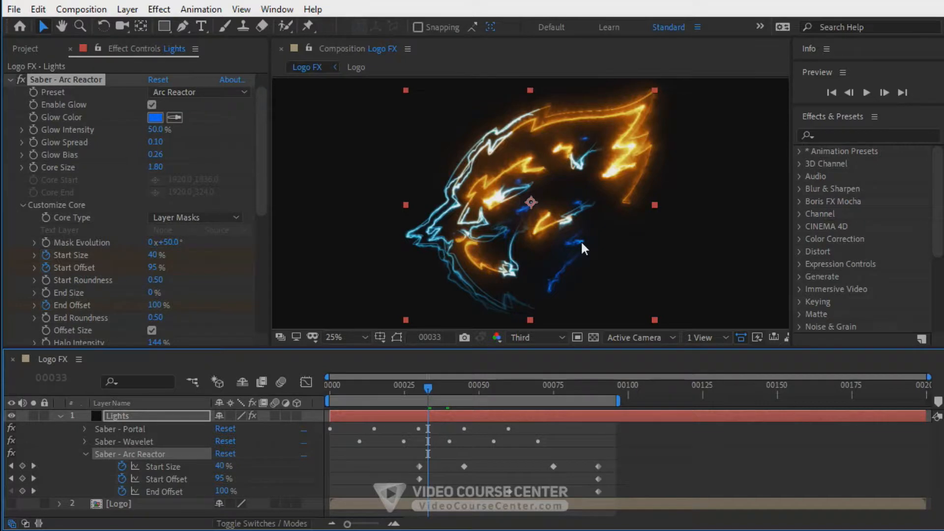
left_click_drag(428, 388, 569, 390)
left_click(595, 388)
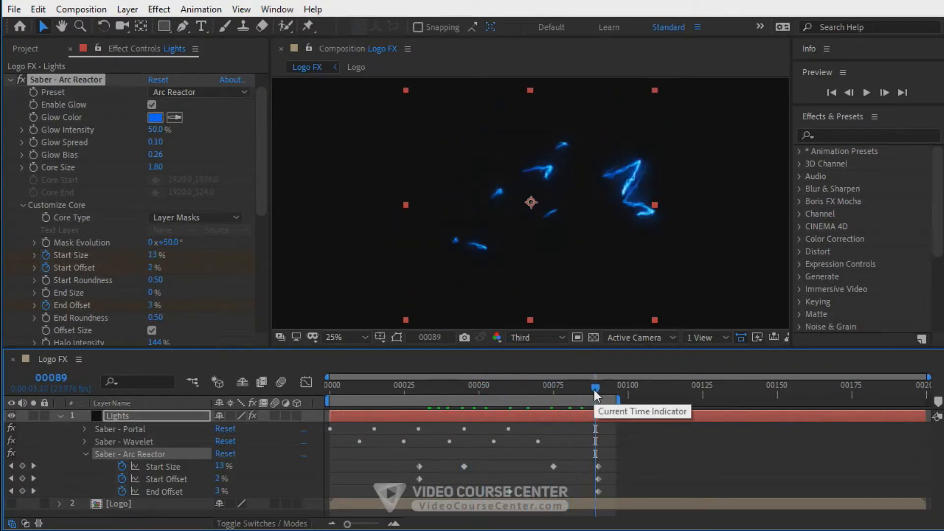
left_click(625, 432)
Step: Collapse Saber - Arc Reactor, switch off all three Saber effects and duplicate the Arc Reactor effect
left_click_drag(261, 120, 90, 107)
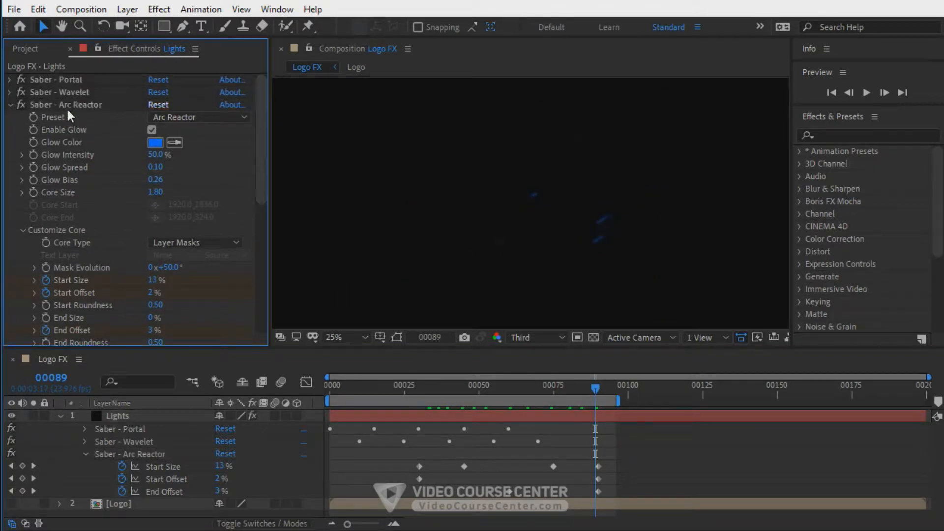
left_click(10, 105)
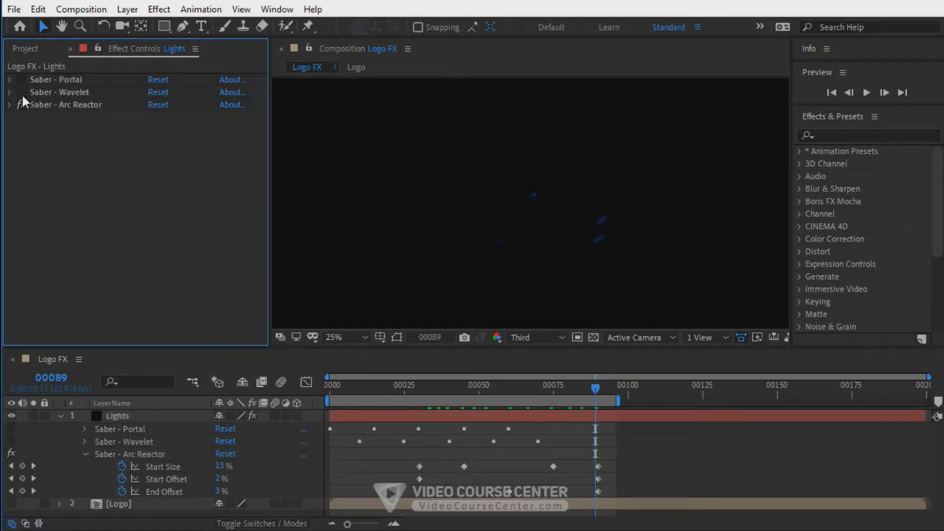
left_click(58, 105)
key("ctrl+d")
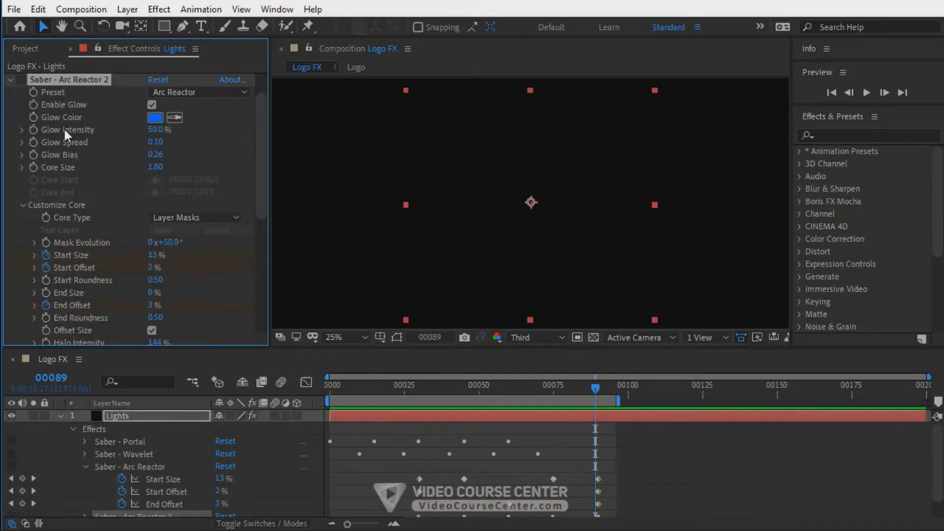
Step: Apply the Haze preset to the duplicated Arc Reactor effect, rename it Saber - Haze and switch it on
left_click(170, 93)
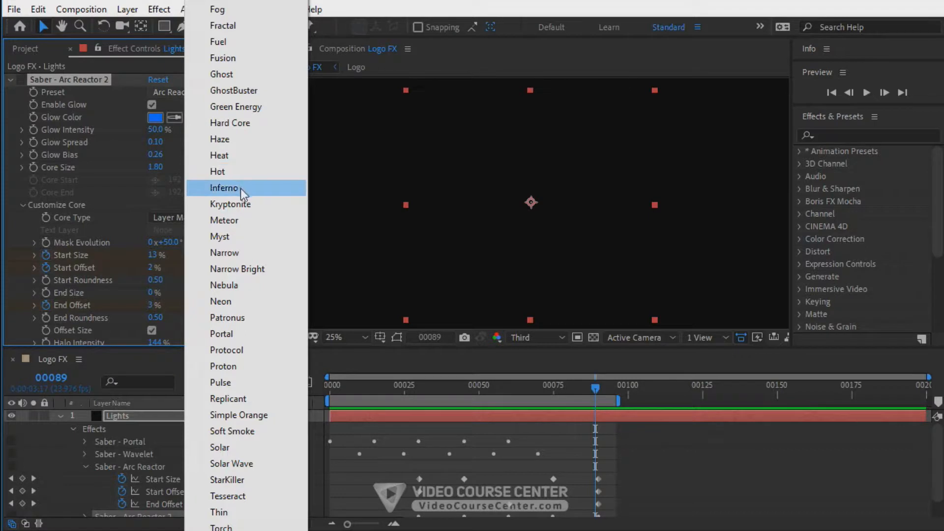
left_click(216, 139)
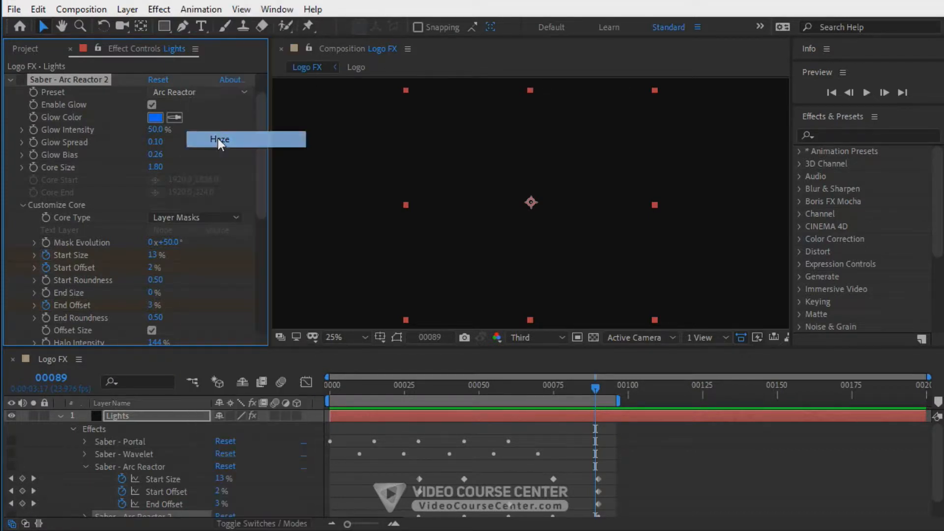
left_click(69, 79)
key("Return")
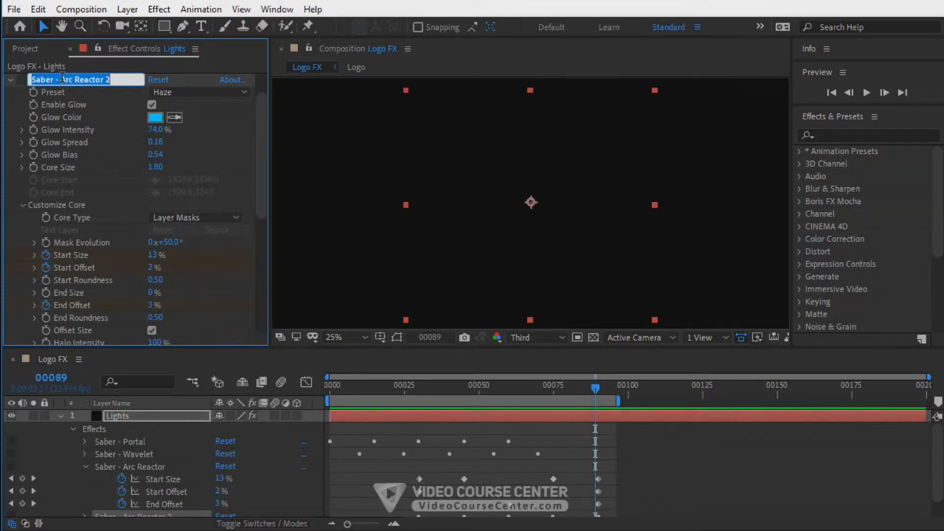
left_click_drag(60, 79, 140, 85)
type("Haze")
key("Return")
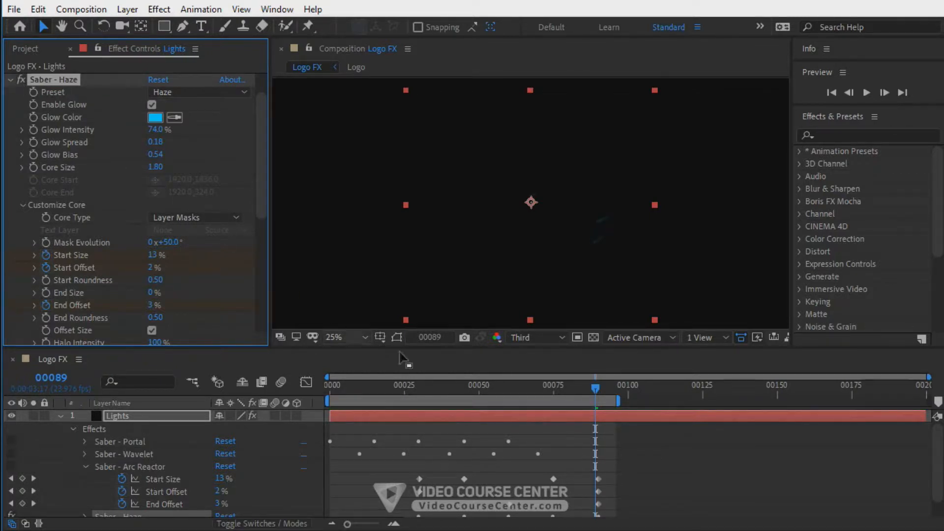
Step: At frame 51, set the Glow Color of Saber - Haze to orange B1711E
left_click(483, 389)
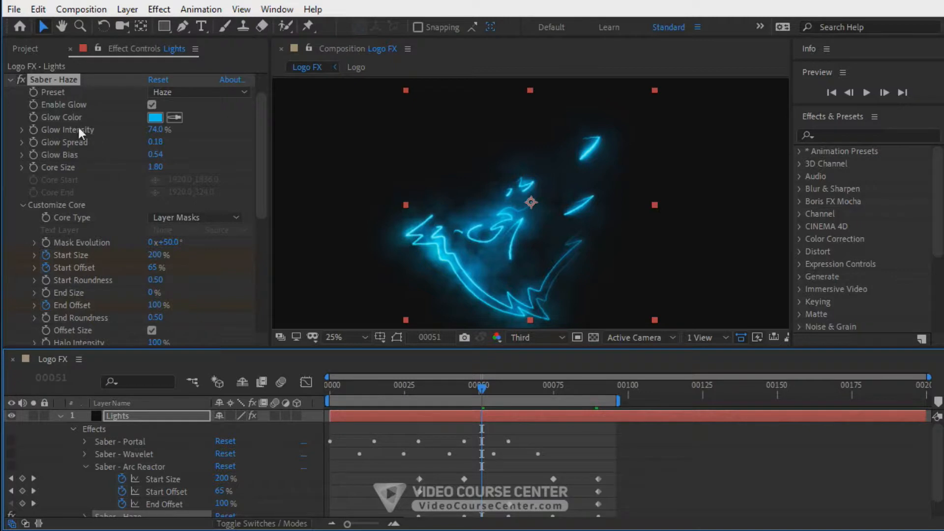
left_click(63, 118)
left_click(155, 117)
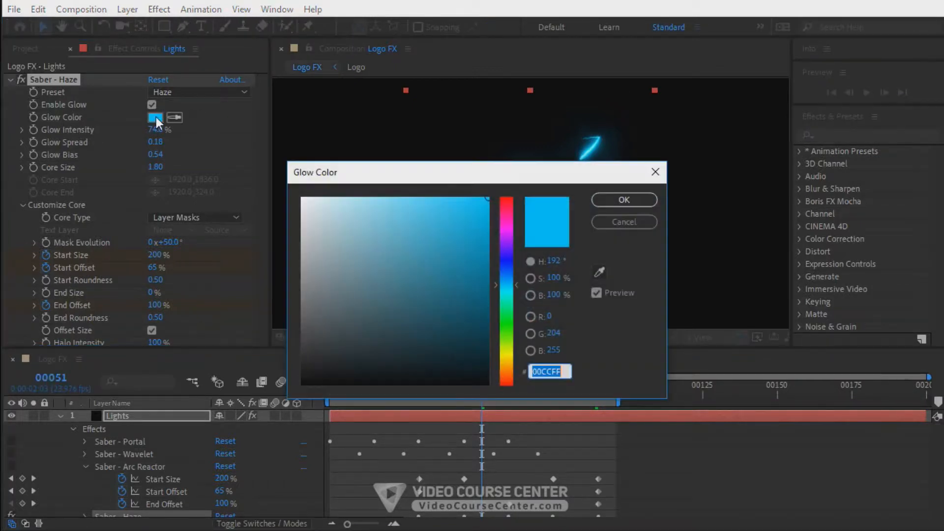
type("B17")
type("11E")
key("Return")
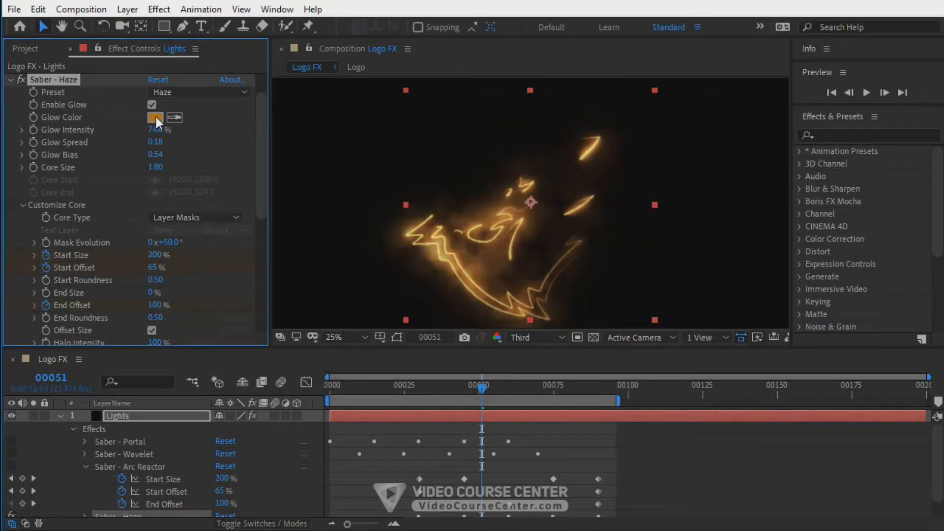
Step: Set Saber - Haze's Core Size to 0.75 and its Glow Intensity to 33%
left_click_drag(156, 167, 149, 168)
left_click(156, 168)
type("0.75")
key("Return")
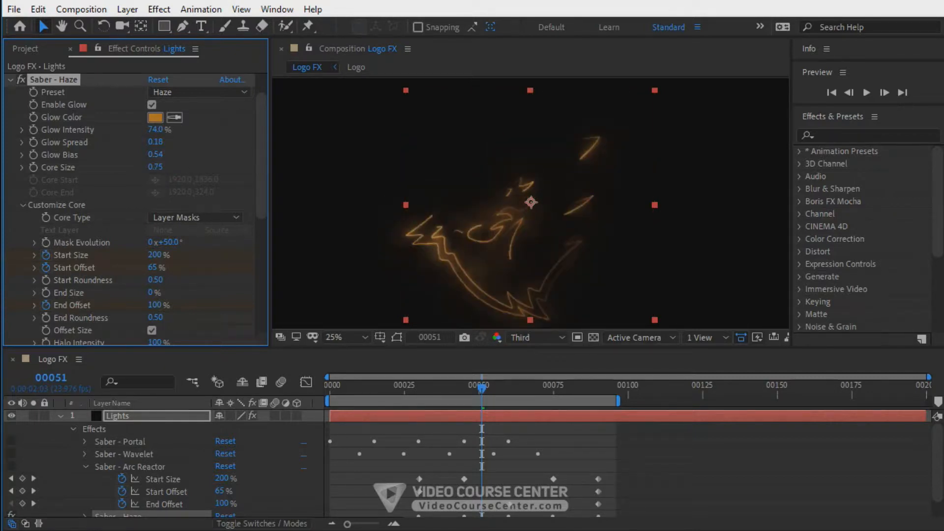
left_click(157, 130)
type("33")
key("Return")
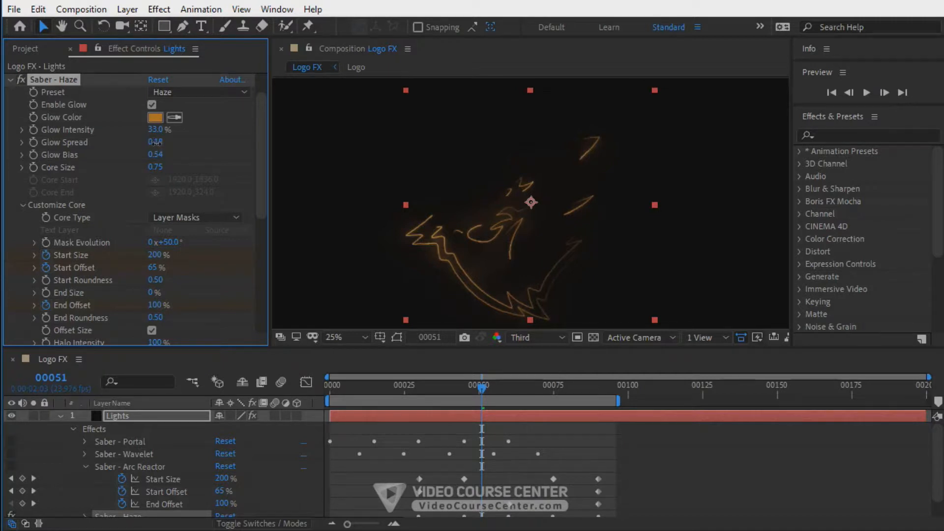
Step: Set both Glow Spread and Glow Bias of Saber - Haze to 0.07, and check its core, flicker and render settings
left_click_drag(159, 146, 117, 148)
left_click(150, 144)
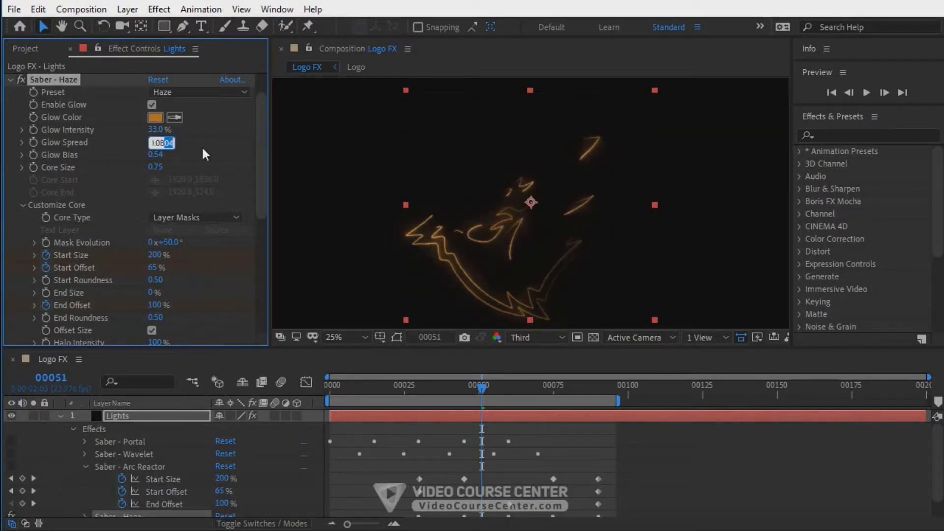
key("BackSpace")
key("BackSpace")
type("97")
key("Return")
left_click(155, 155)
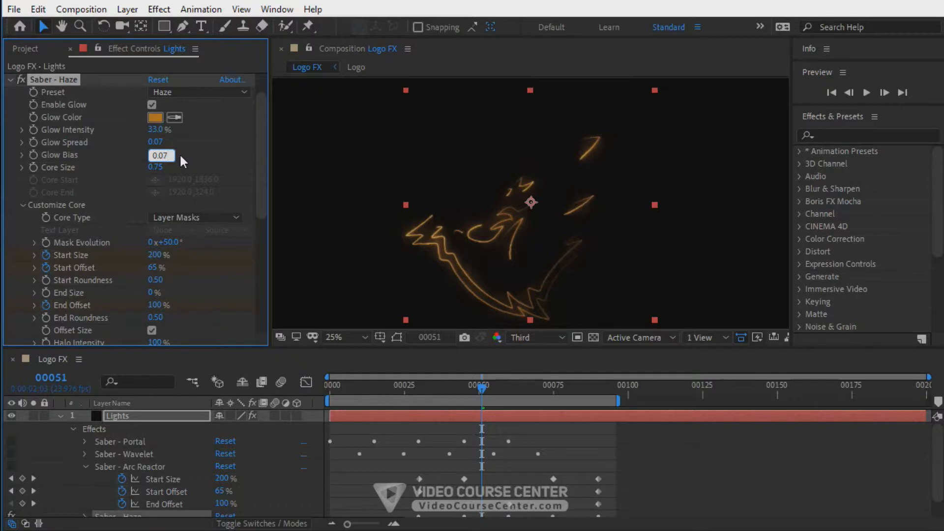
key("Return")
left_click_drag(260, 166, 259, 262)
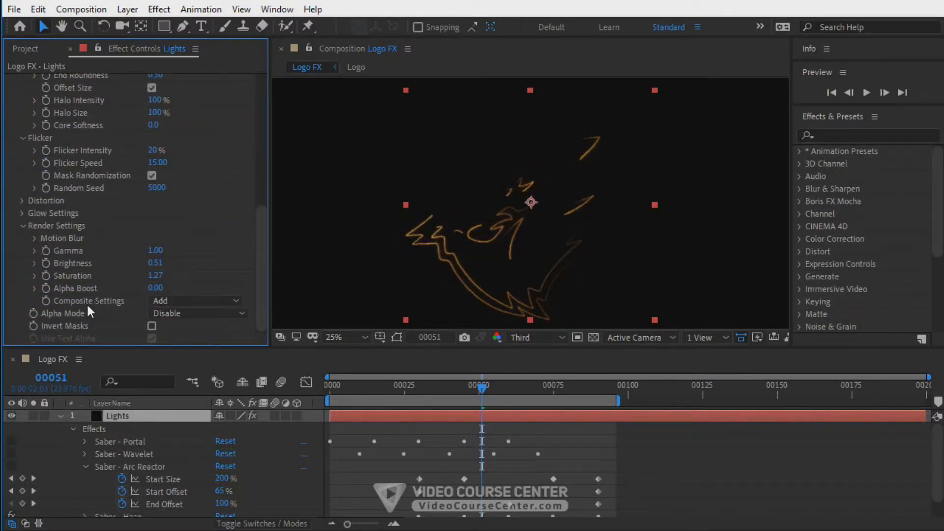
left_click_drag(261, 266, 262, 224)
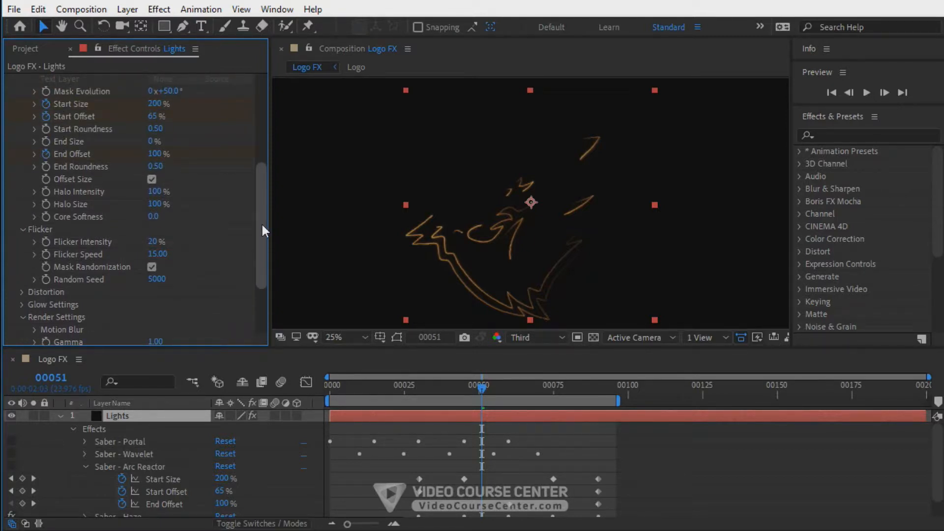
Step: Reveal the Lights layer's keyframed properties and collapse the Saber - Portal, Saber - Wavelet and Saber - Arc Reactor groups
left_click(138, 418)
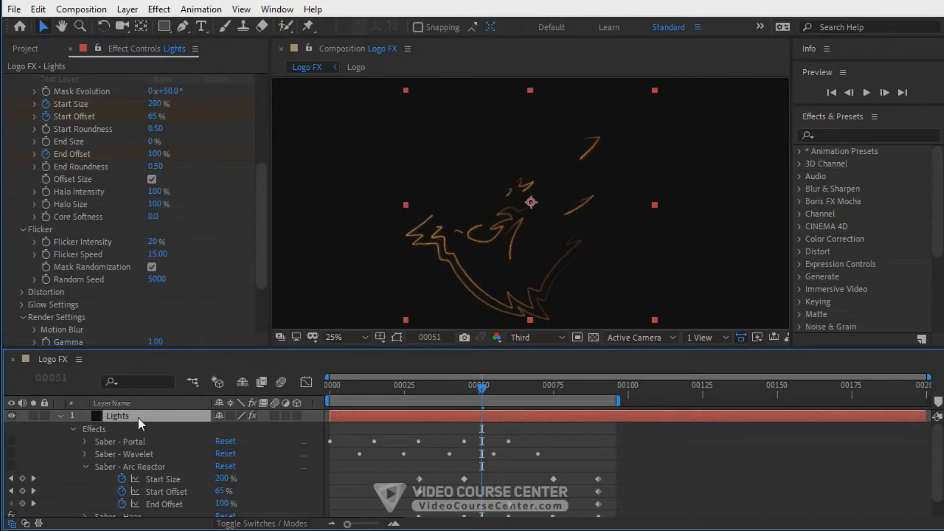
key("u")
key("u")
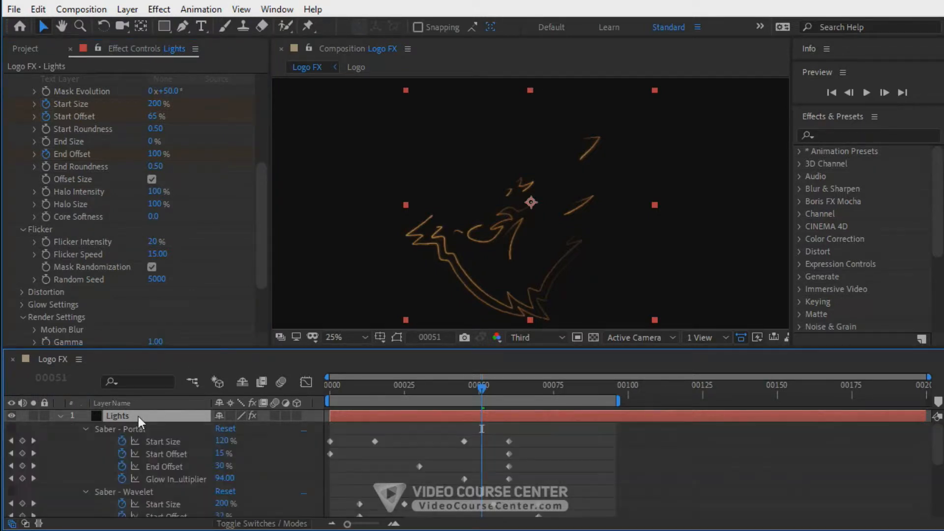
left_click(85, 428)
left_click(84, 441)
left_click(85, 454)
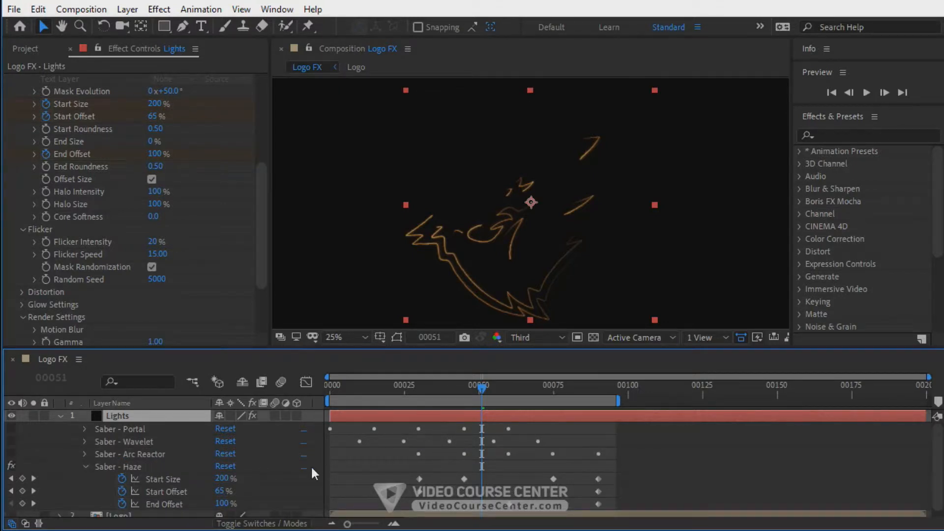
Step: Shift all Saber - Haze keyframes on the Lights layer to begin at frame 70, and extend the work area beyond them
left_click_drag(378, 470, 645, 511)
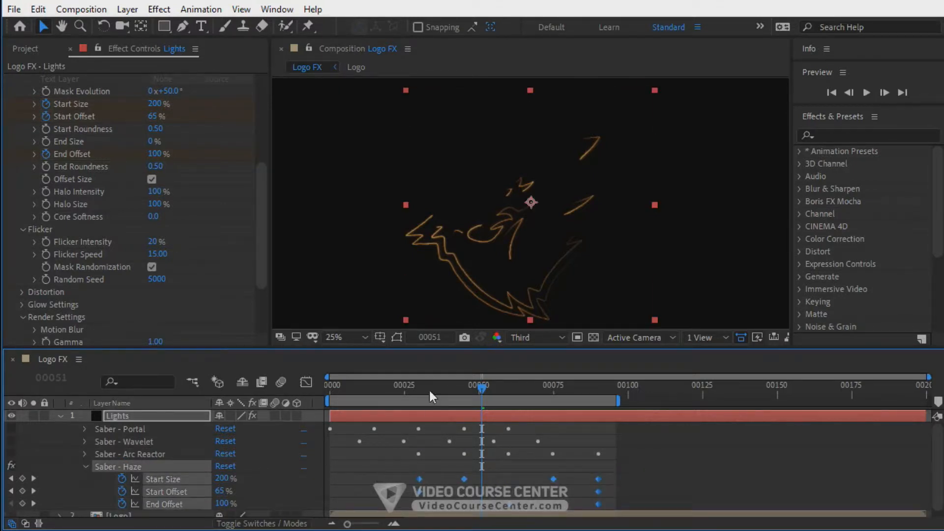
left_click_drag(429, 388, 539, 390)
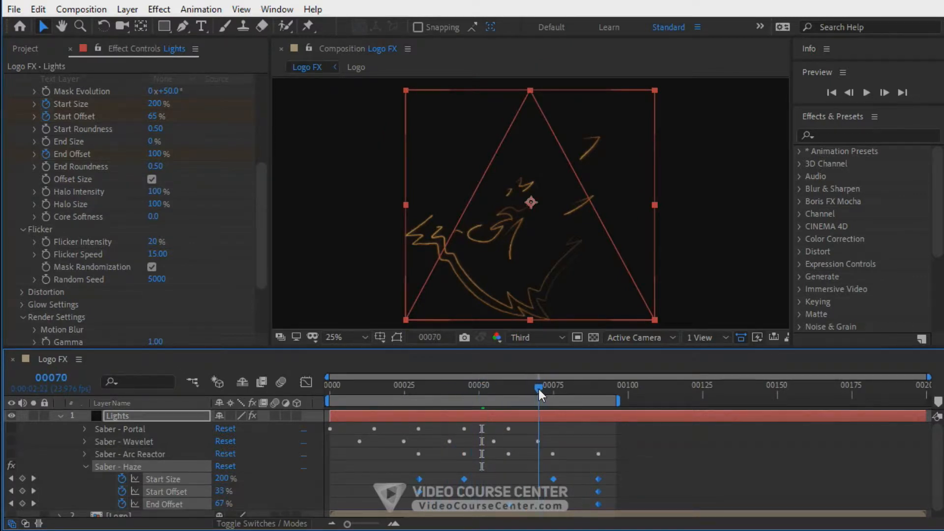
left_click_drag(419, 478, 539, 478)
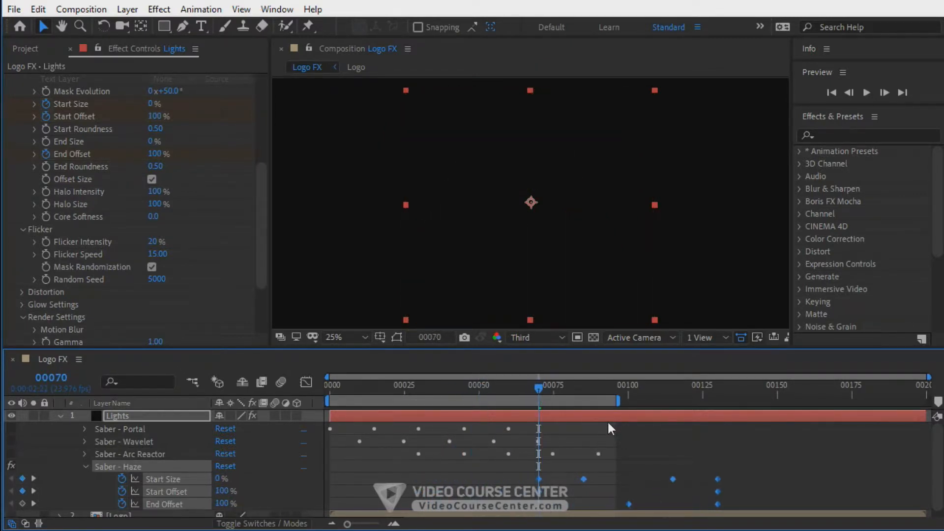
left_click_drag(620, 399, 750, 393)
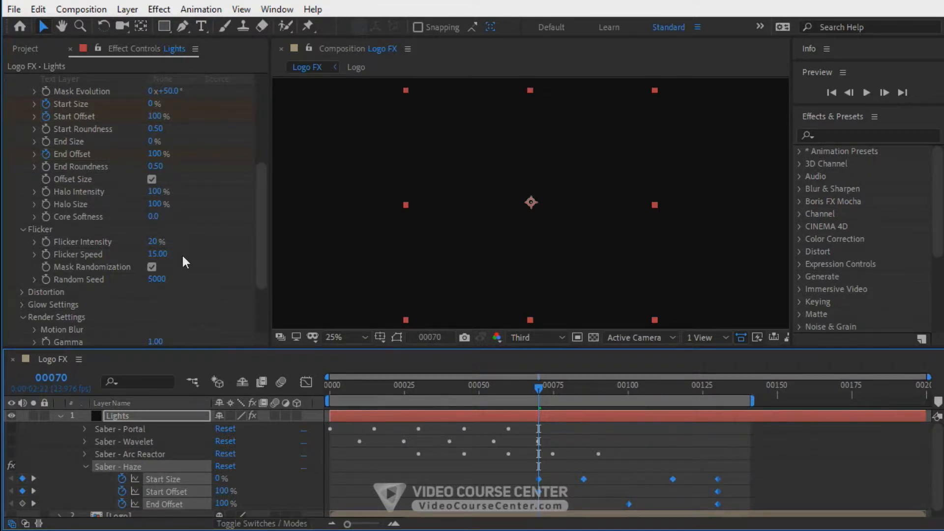
left_click(437, 479)
Step: Set the work area from frame 64 to frame 136 and preview the Saber - Haze animation
mouse_move(539, 387)
left_mouse_down()
mouse_move(562, 386)
mouse_move(521, 386)
left_mouse_up()
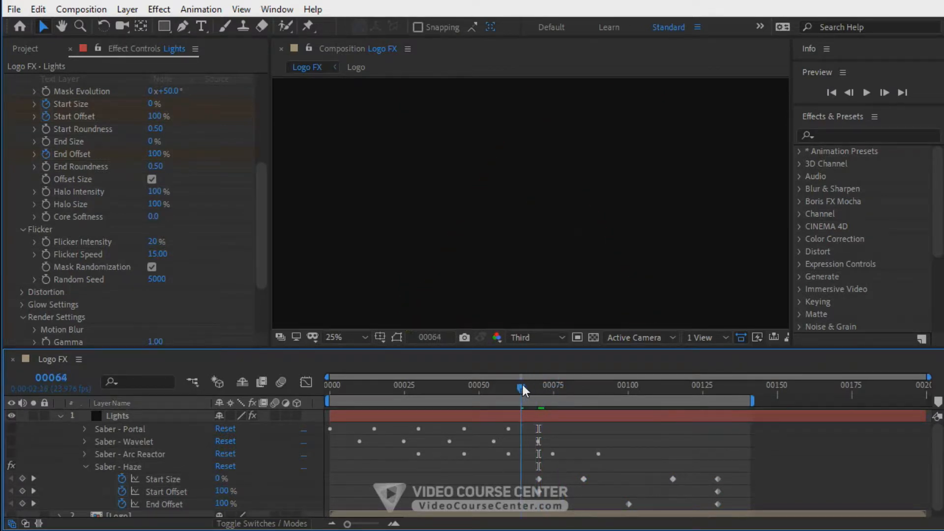
key("b")
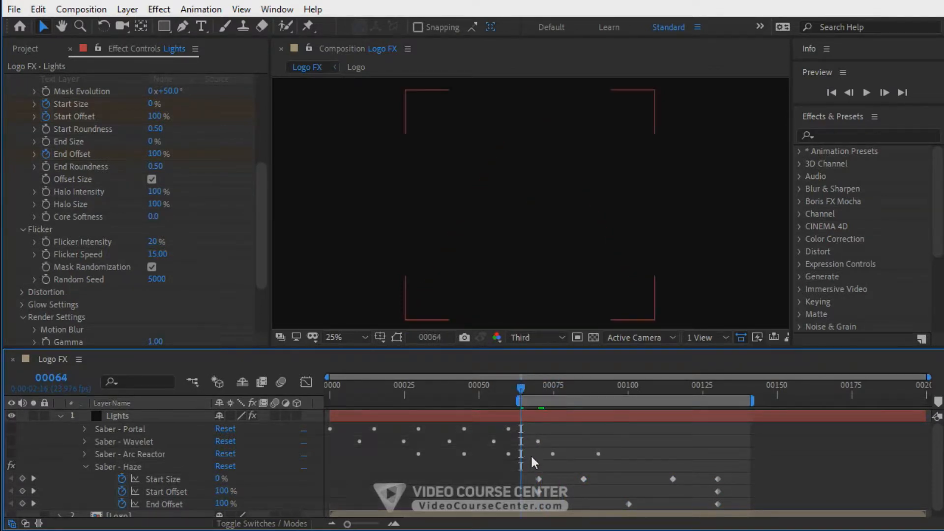
left_click(740, 388)
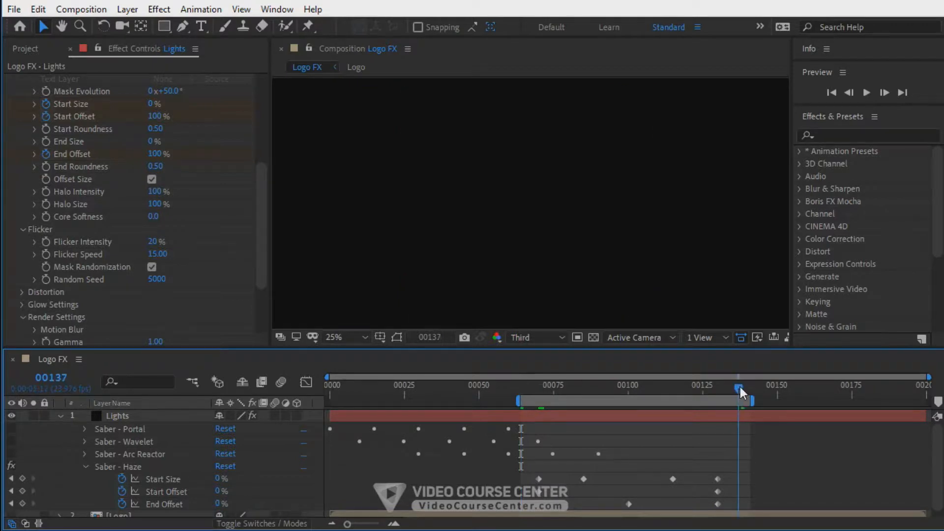
left_click(737, 387)
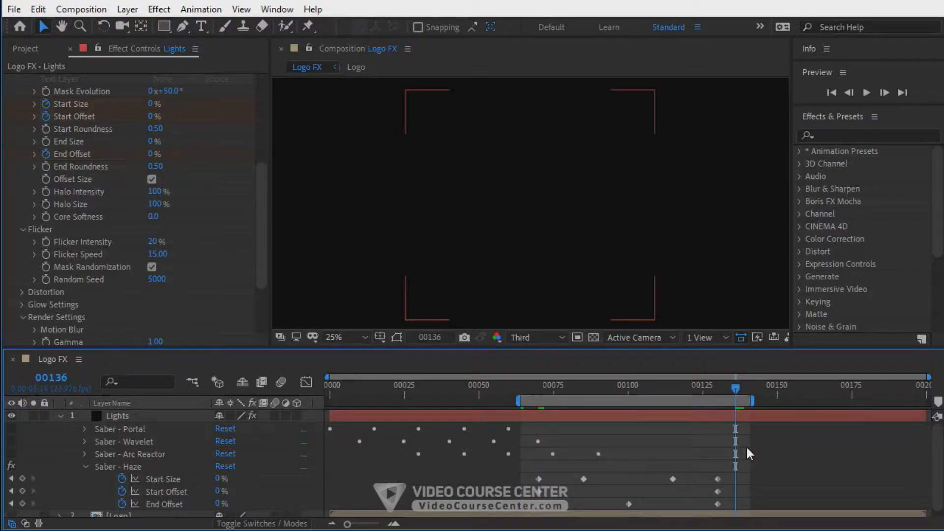
key("n")
key("space")
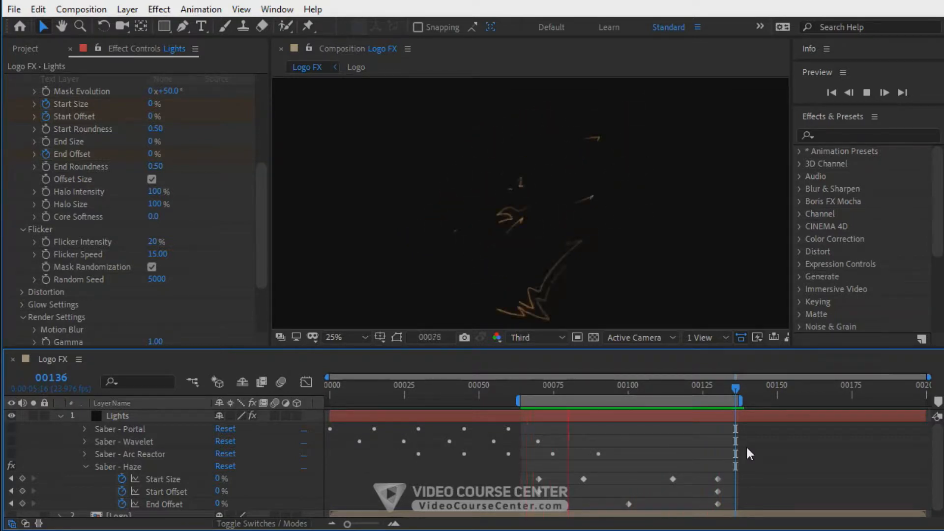
Step: At frame 96, collapse the Saber - Haze settings, duplicate the effect and turn off the original
left_click(616, 385)
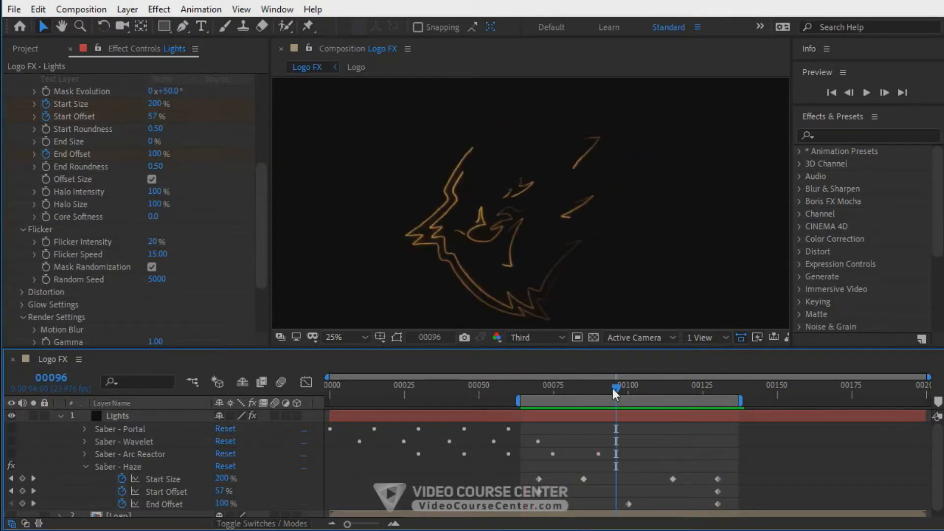
left_click_drag(259, 219, 256, 130)
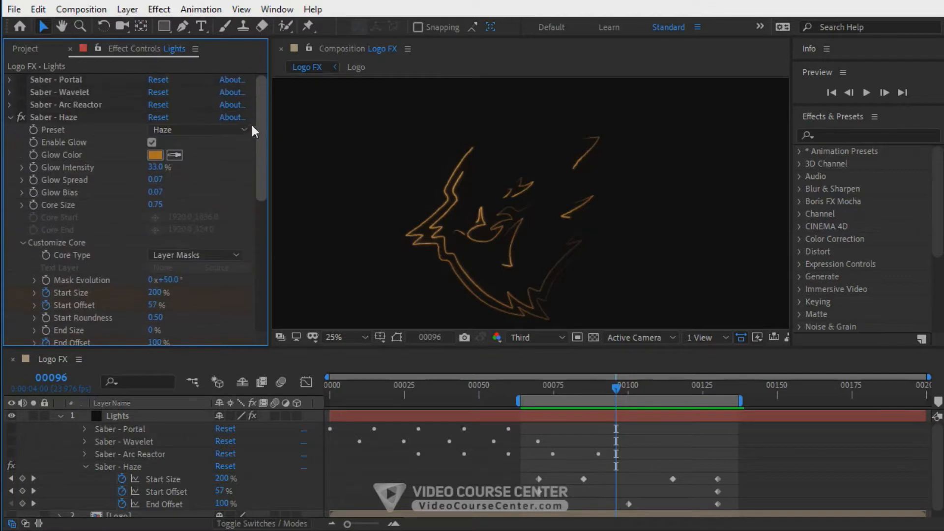
left_click(12, 118)
left_click(353, 470)
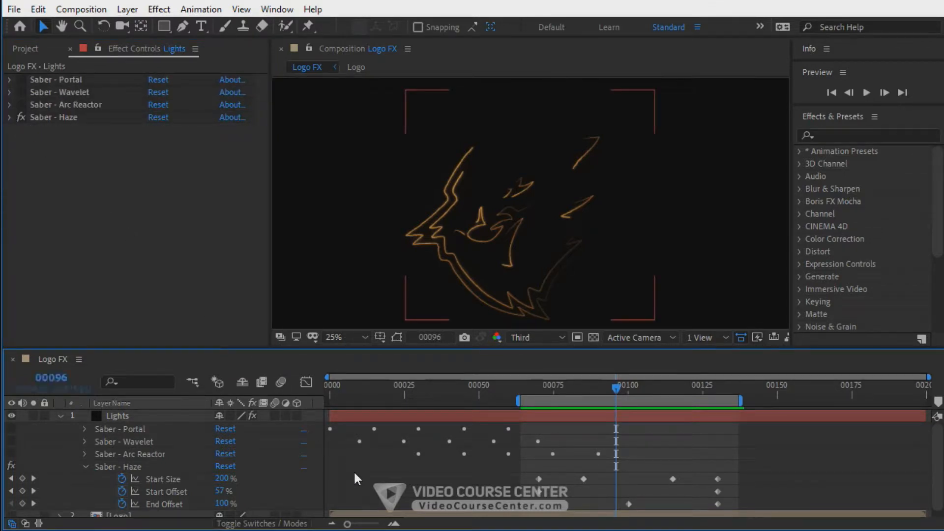
left_click(67, 119)
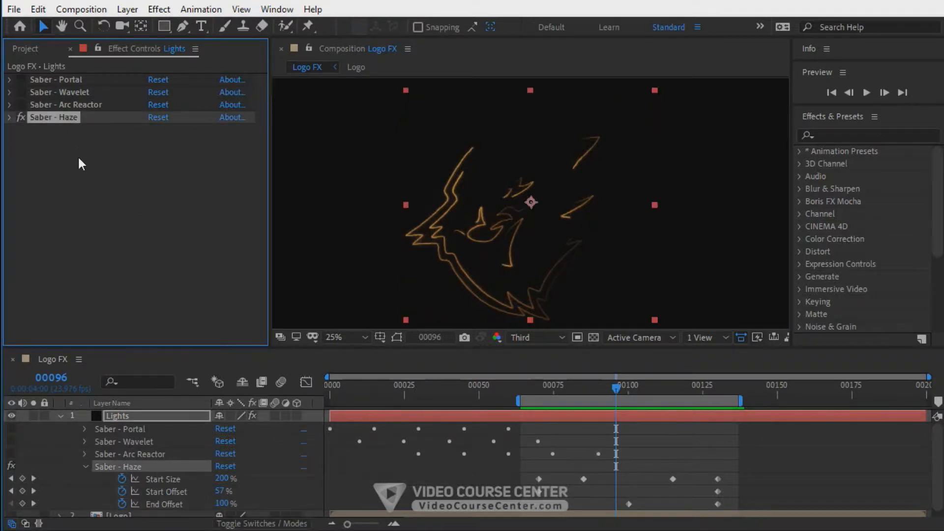
key("ctrl+d")
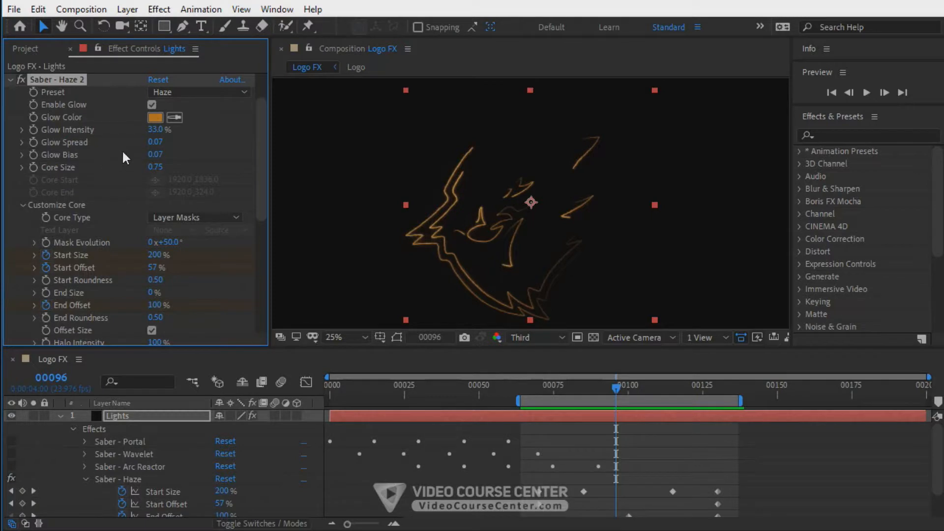
left_click_drag(260, 132, 261, 110)
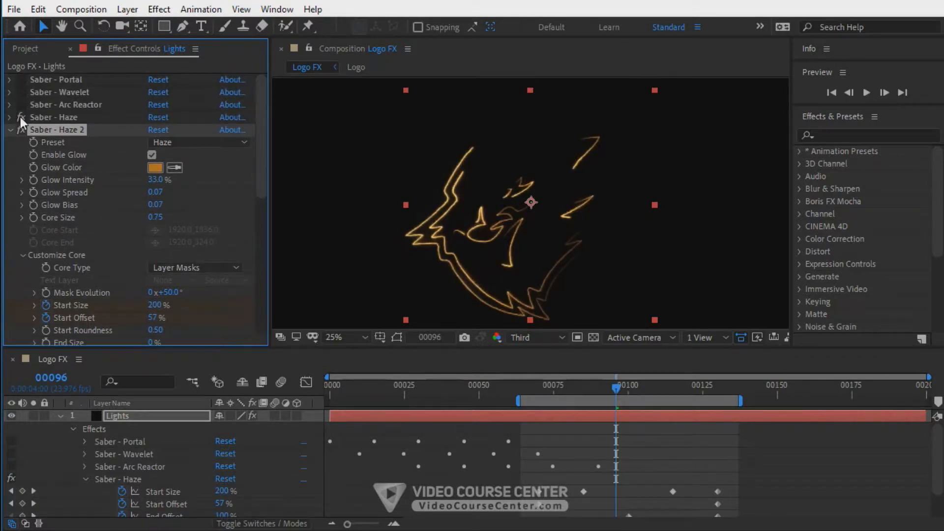
Step: Give the duplicated Saber effect the Electric preset and rename it Saber - Electric
left_click(185, 141)
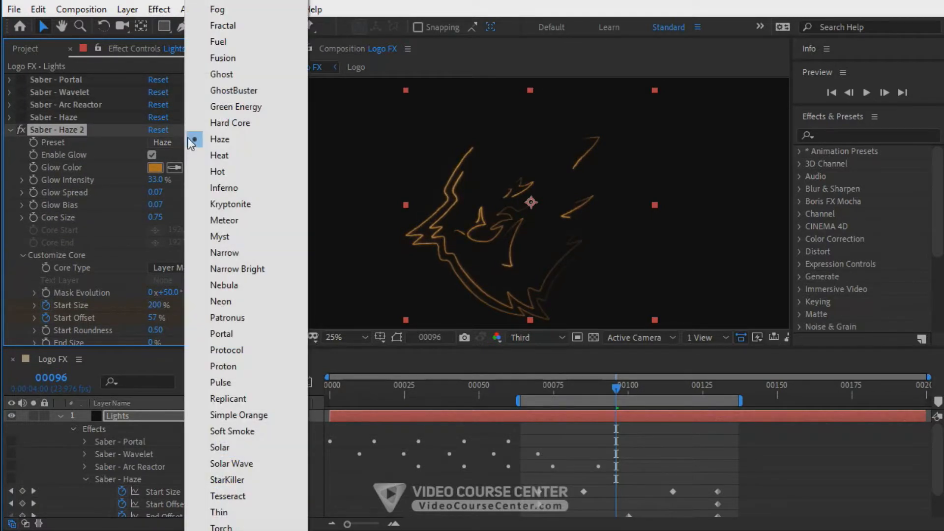
left_click(217, 9)
key("Return")
type("E")
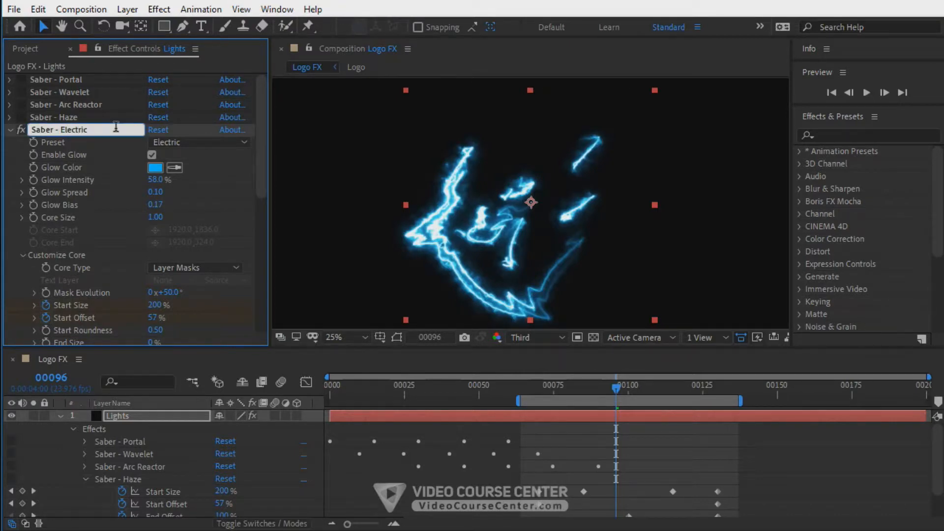
type("lectric")
key("Return")
Step: Set the Glow Color of Saber - Electric to yellow-orange FFBC31
left_click(156, 167)
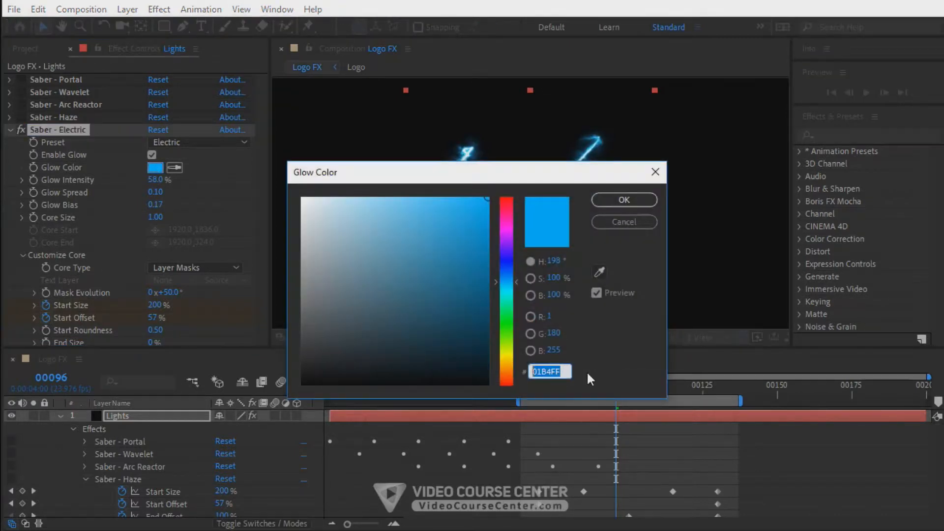
type("FFBC")
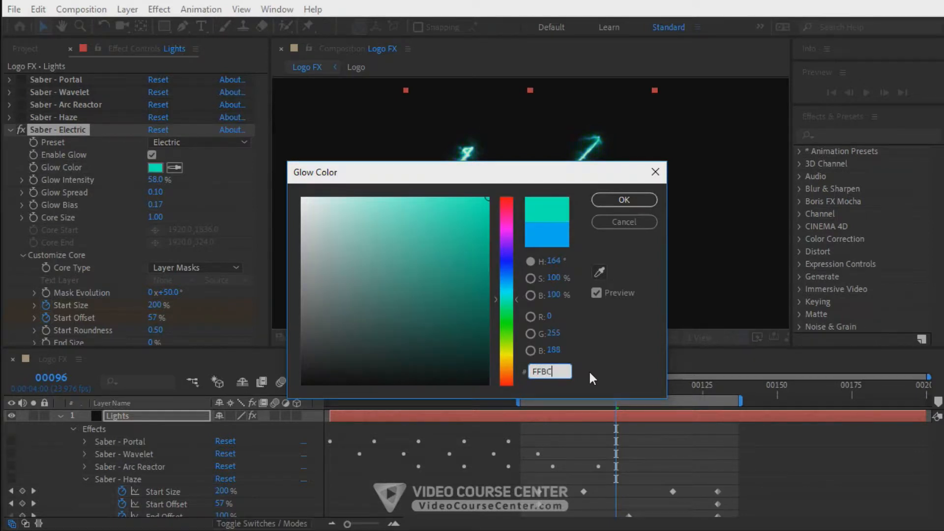
type("31")
key("Return")
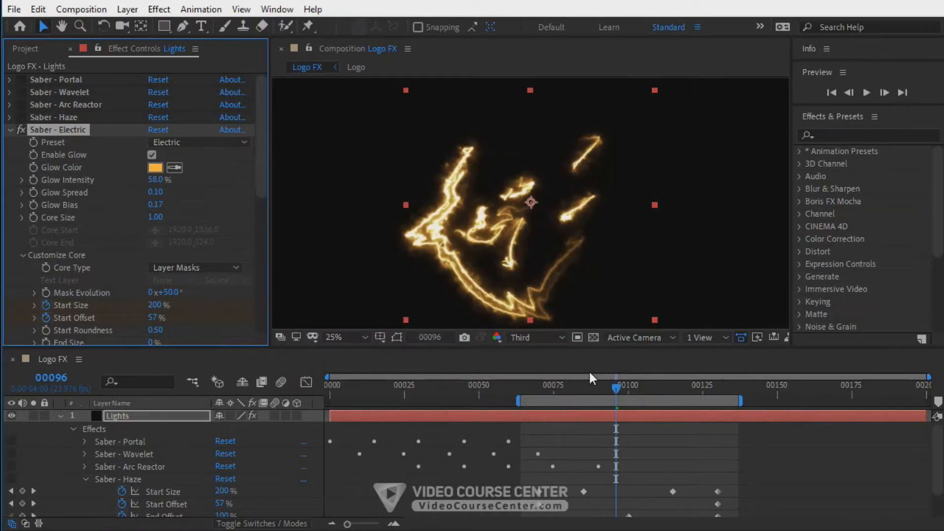
Step: Set Saber - Electric's Core Size to 0.40 and its Glow Intensity to 90%
left_click_drag(156, 217, 126, 218)
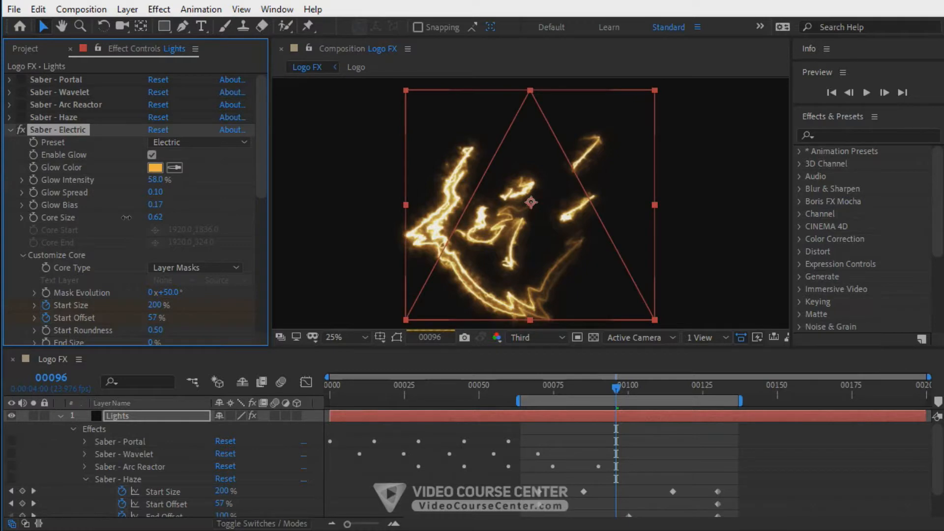
left_click(155, 217)
type("4")
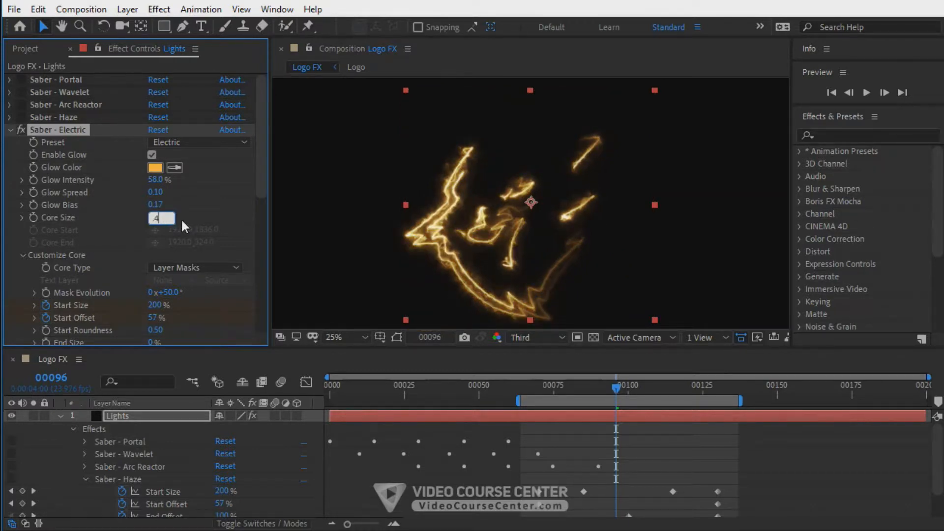
key("Return")
left_click_drag(155, 180, 190, 190)
left_click(156, 179)
type("90")
key("Return")
Step: Set Saber - Electric's Glow Spread to 0.02 and its Glow Bias to 0.05
left_click_drag(156, 192, 141, 197)
left_click(155, 192)
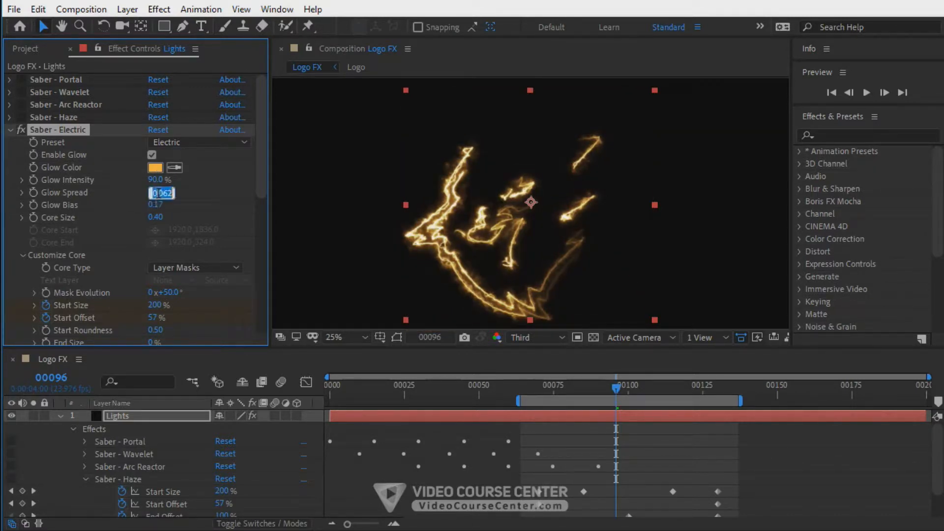
type("0.02")
key("Return")
left_click_drag(156, 204, 129, 208)
left_click(155, 205)
type("0.05")
key("Return")
Step: Set Saber - Electric's Mask Evolution to 0° and check its core and flicker settings
left_click_drag(261, 179, 261, 216)
left_click(169, 215)
type("0")
key("Return")
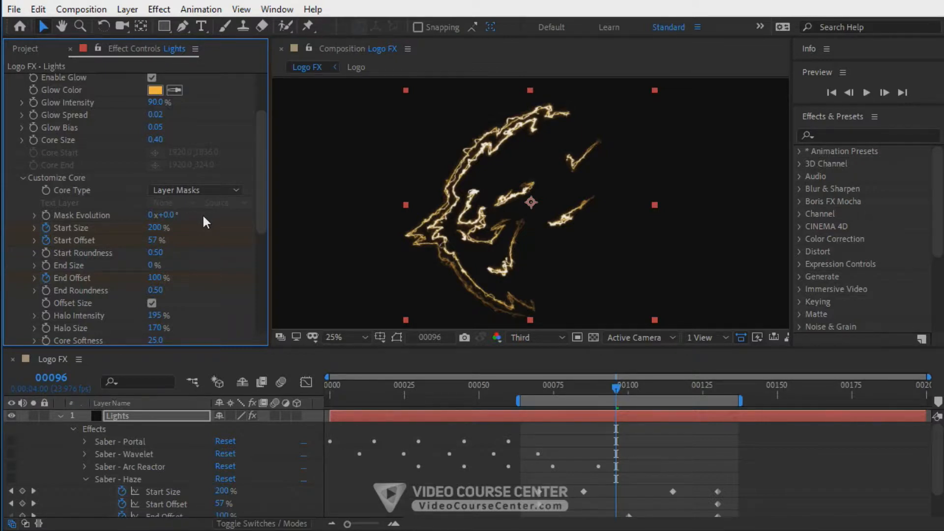
left_click_drag(260, 197, 270, 231)
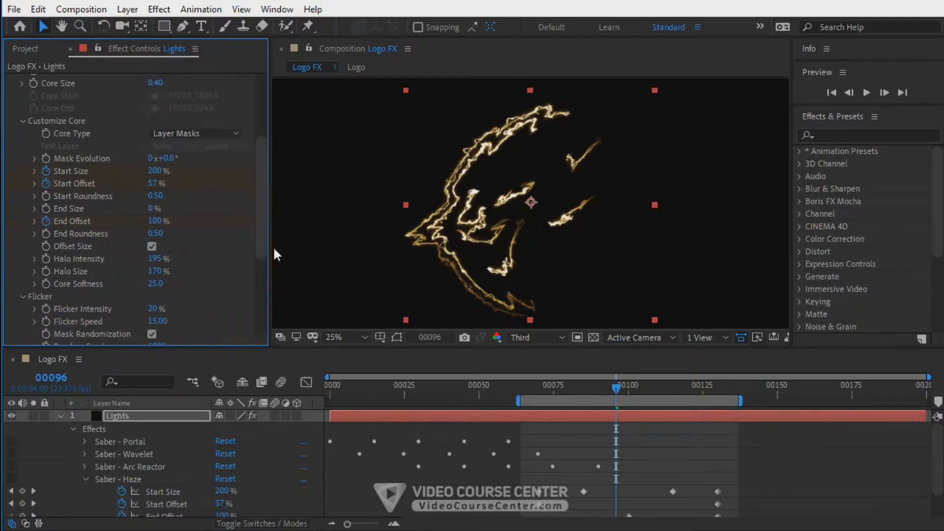
Step: Reveal the Lights layer's keyframed properties and collapse the Saber - Portal, Wavelet, Arc Reactor and Haze groups
left_click(406, 415)
key("u")
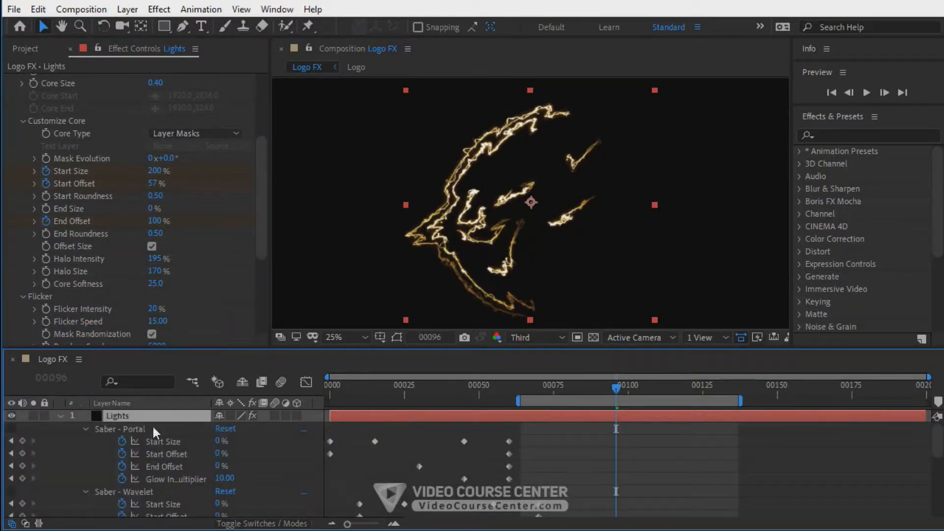
left_click(85, 430)
left_click(85, 441)
left_click(85, 453)
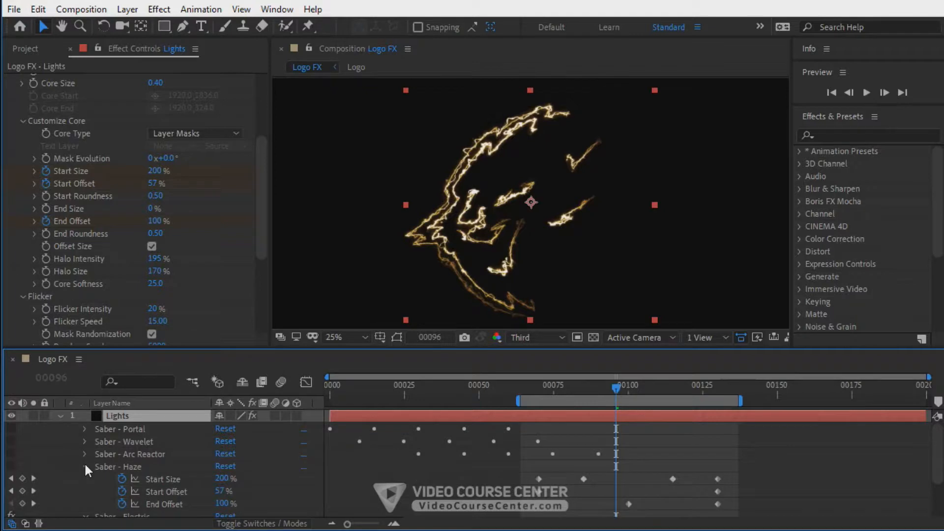
left_click(86, 467)
Step: Extend the work area end to about frame 155 and shift all Saber - Electric keyframes to begin at frame 95
left_click_drag(521, 484, 756, 521)
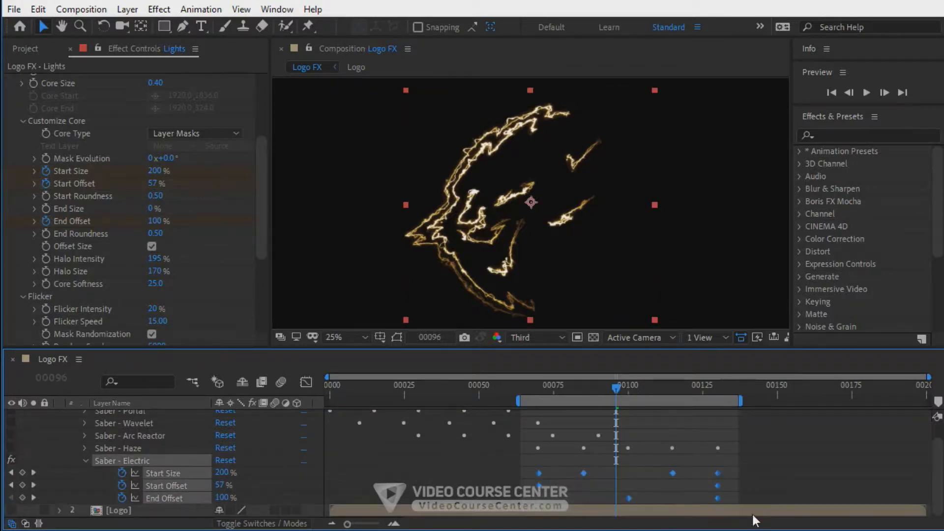
left_click_drag(744, 401, 792, 401)
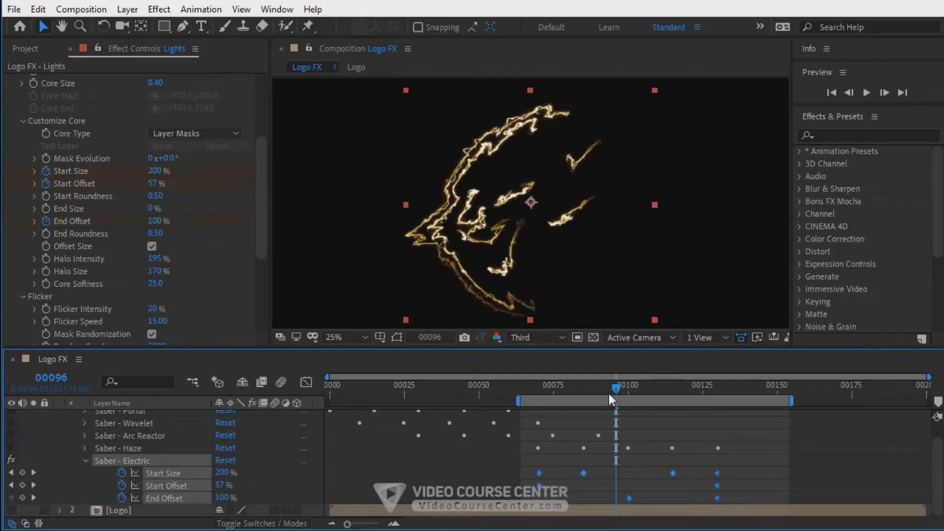
mouse_move(609, 391)
left_mouse_down()
mouse_move(597, 394)
mouse_move(608, 394)
left_mouse_up()
left_click_drag(538, 477, 619, 468)
left_click(631, 463)
Step: Set the work area from frame 89 to about frame 160 and preview the Saber - Electric animation
left_click_drag(613, 388, 596, 390)
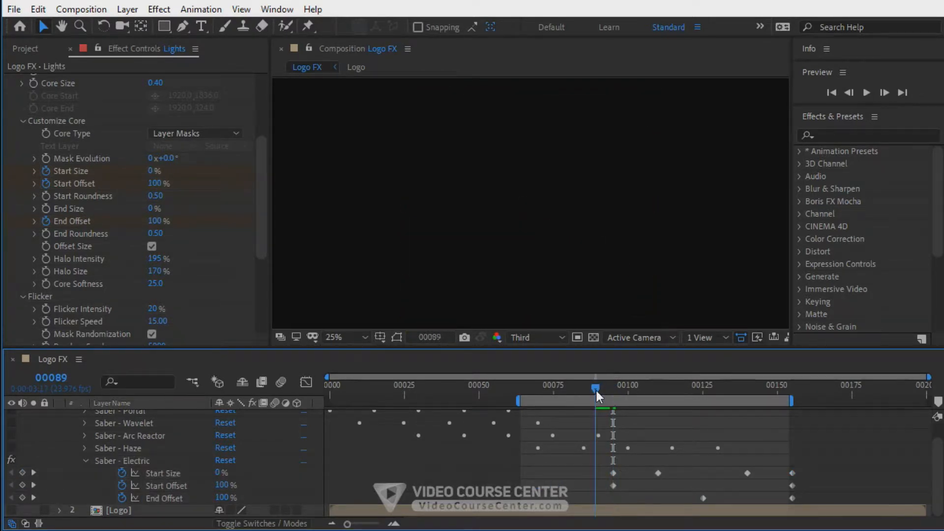
key("b")
left_click_drag(787, 402, 809, 402)
key("space")
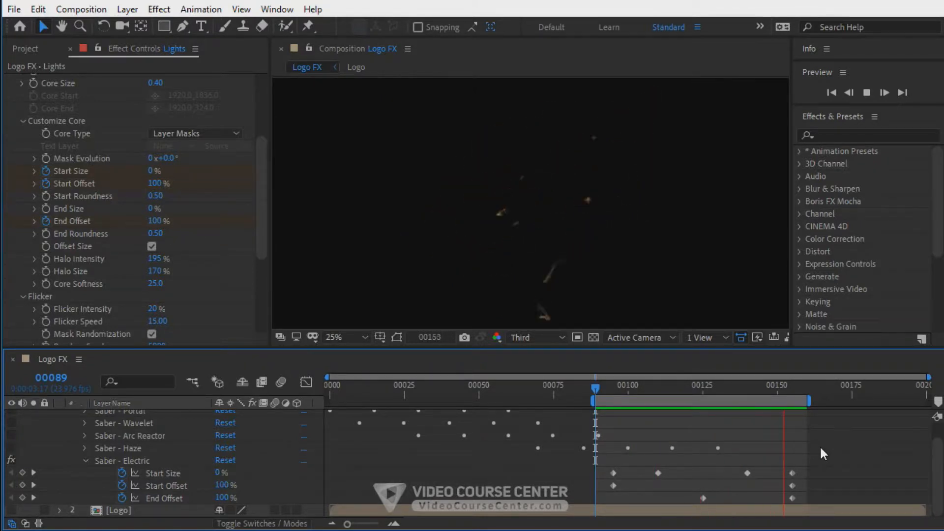
key("space")
Step: Turn the Portal, Wavelet, Arc Reactor and Haze Saber effects back on and collapse the Saber - Electric settings
left_click_drag(264, 186, 253, 116)
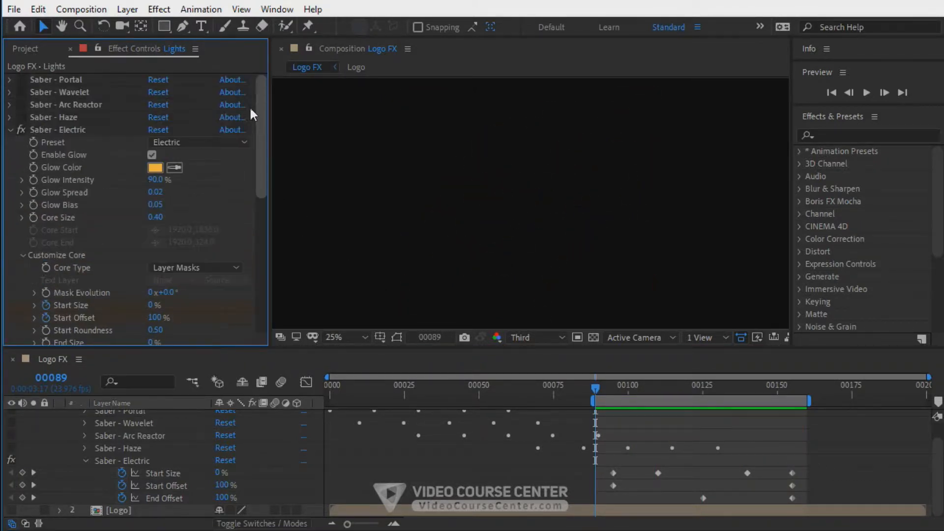
left_click(9, 118)
left_click(23, 119)
left_click_drag(21, 79, 22, 105)
left_click(440, 458)
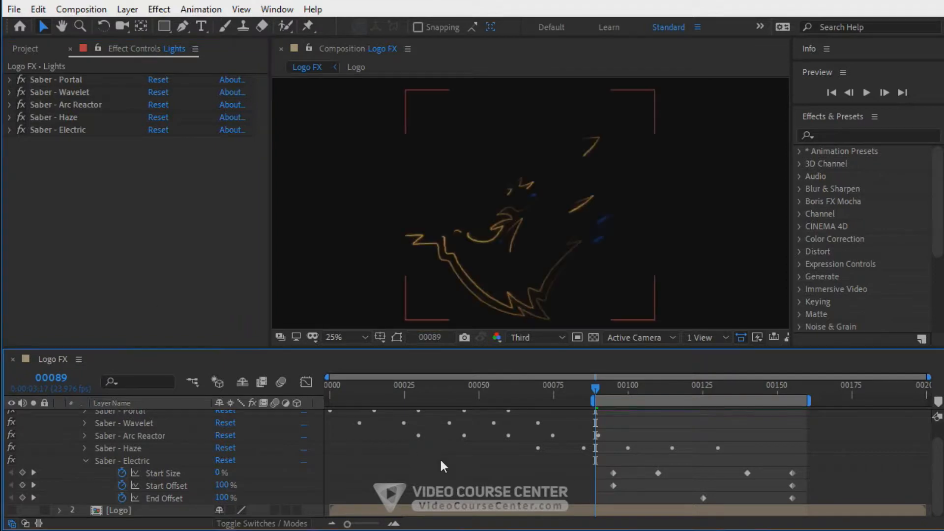
Step: Extend the work area back to frame 0, then make the Logo layer visible at frame 42 and select it
key("u")
left_click_drag(593, 401, 457, 388)
left_click(12, 428)
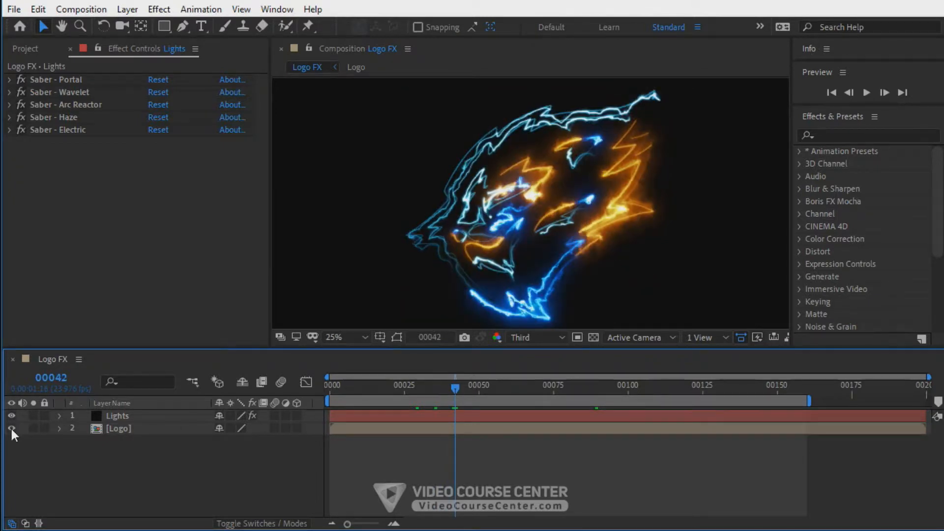
left_click(120, 430)
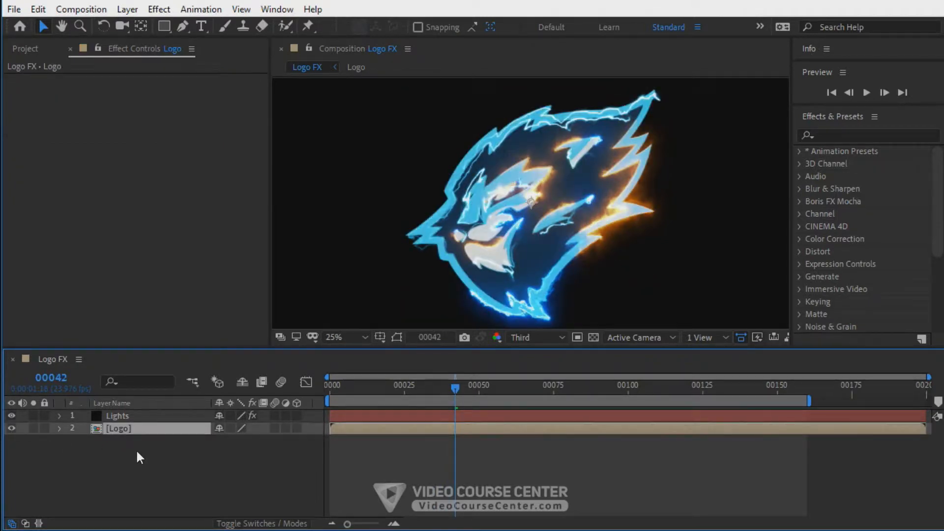
Step: Keyframe the Logo layer's Opacity from 0% at frame 40 to 100% at frame 70
key("t")
left_click_drag(453, 388, 449, 388)
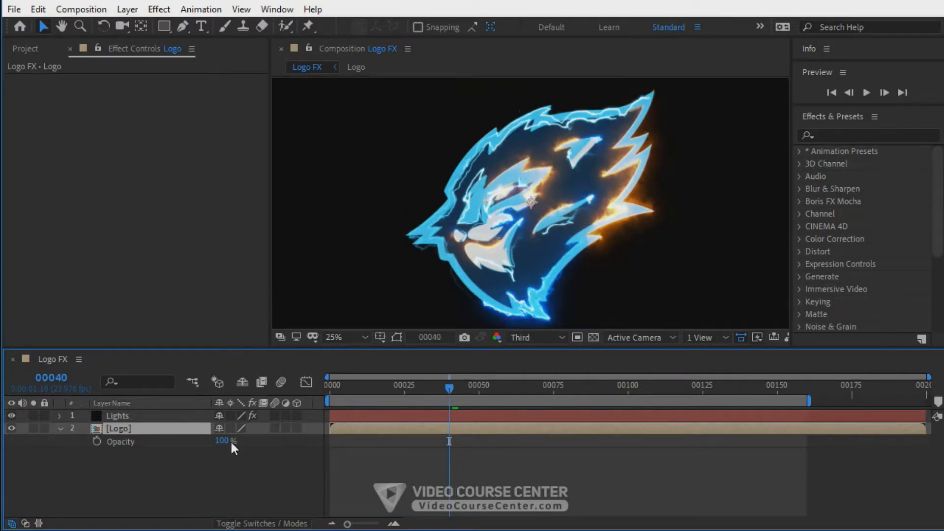
left_click(96, 441)
left_click_drag(221, 441, 81, 447)
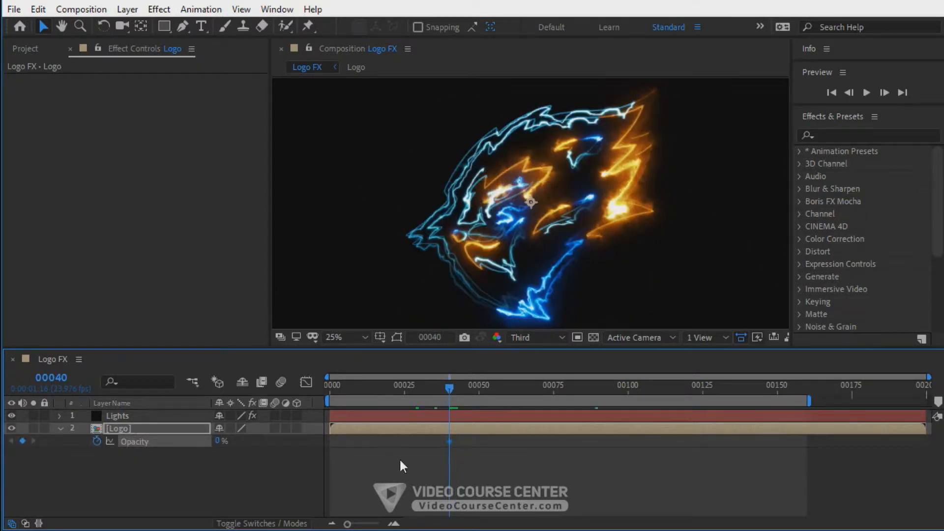
left_click_drag(449, 388, 539, 395)
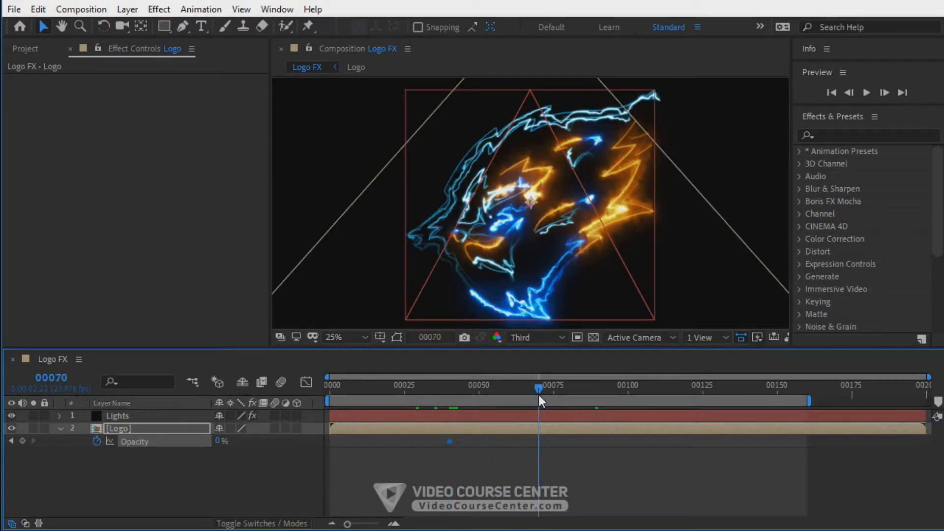
left_click_drag(220, 441, 313, 442)
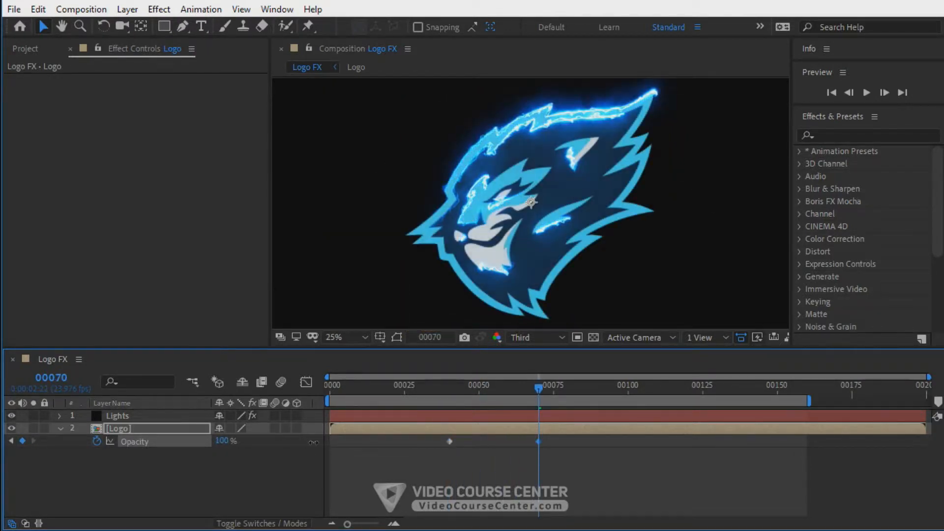
Step: Apply Easy Ease to both Opacity keyframes of the Logo layer
left_click_drag(422, 457, 580, 441)
right_click(538, 442)
mouse_move(596, 433)
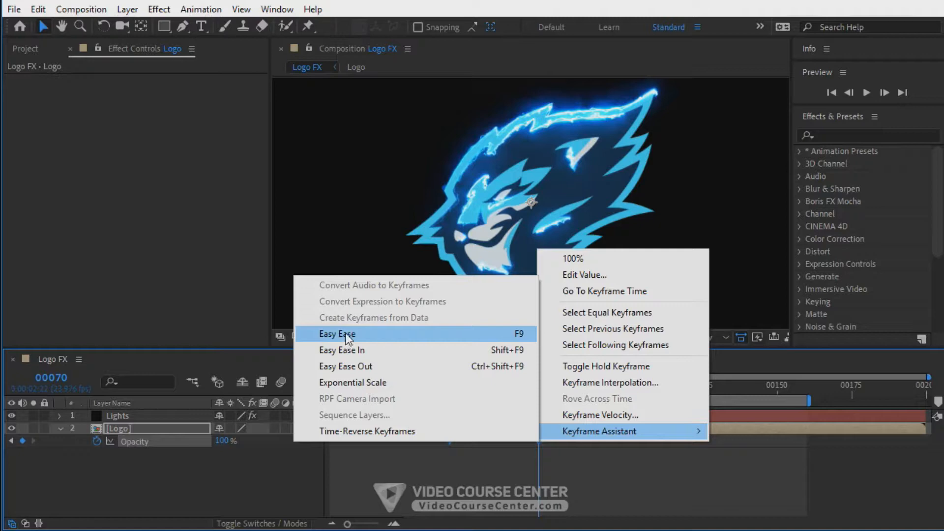
left_click(333, 334)
left_click(481, 456)
Step: Set the incoming velocity influence of the Opacity keyframe at frame 70 to 75%
left_click(538, 442)
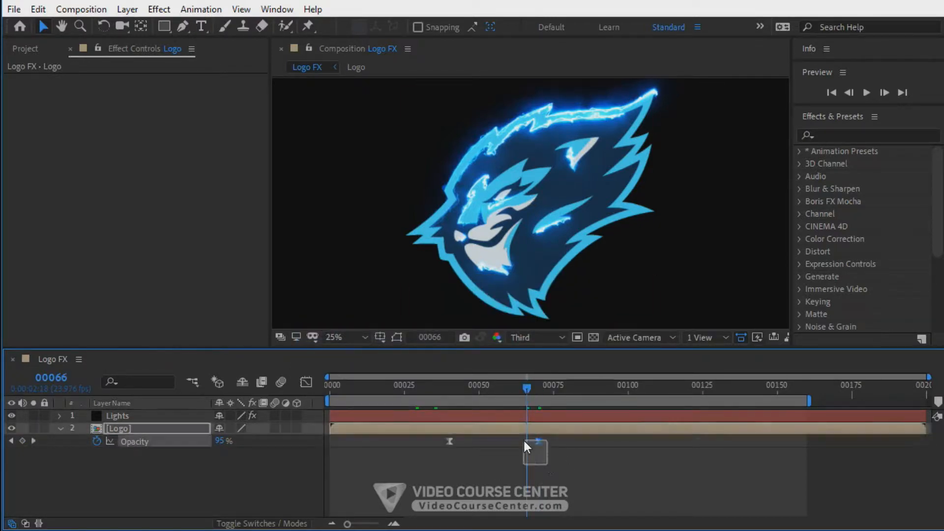
right_click(536, 441)
left_click(597, 414)
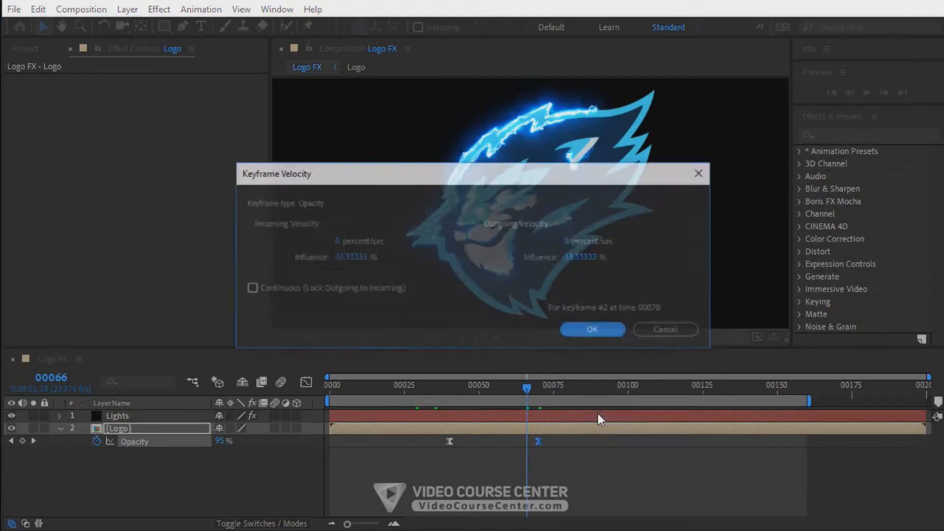
left_click(353, 261)
type("75")
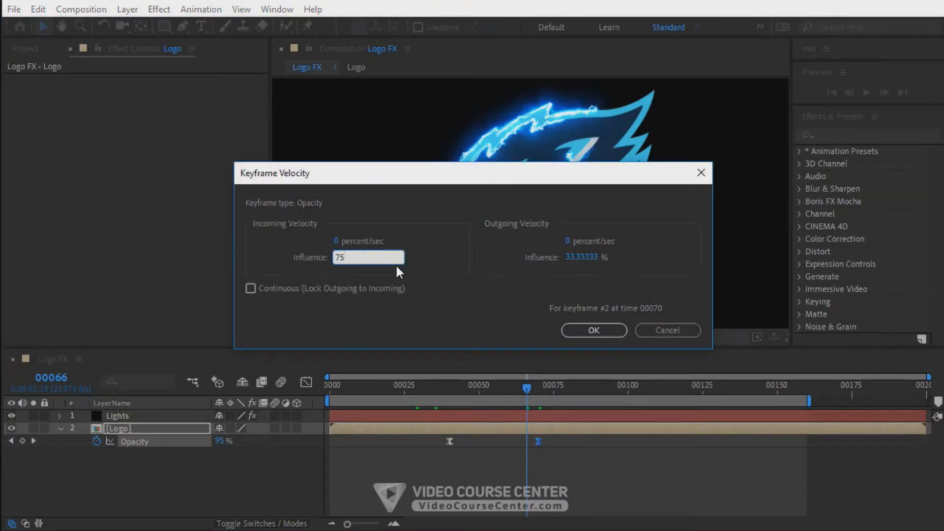
key("Return")
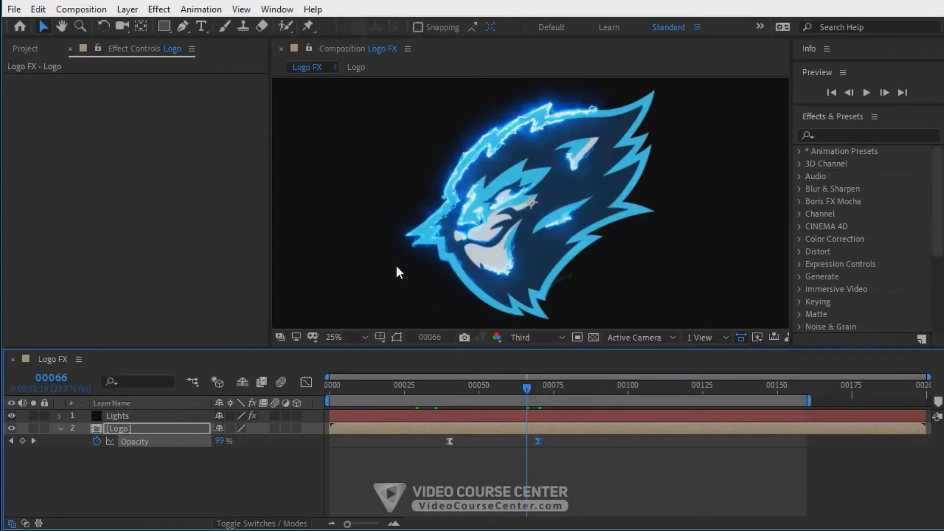
Step: Examine the Logo layer's Opacity speed graph between frames 40 and 70, including the easing handles
left_click(305, 385)
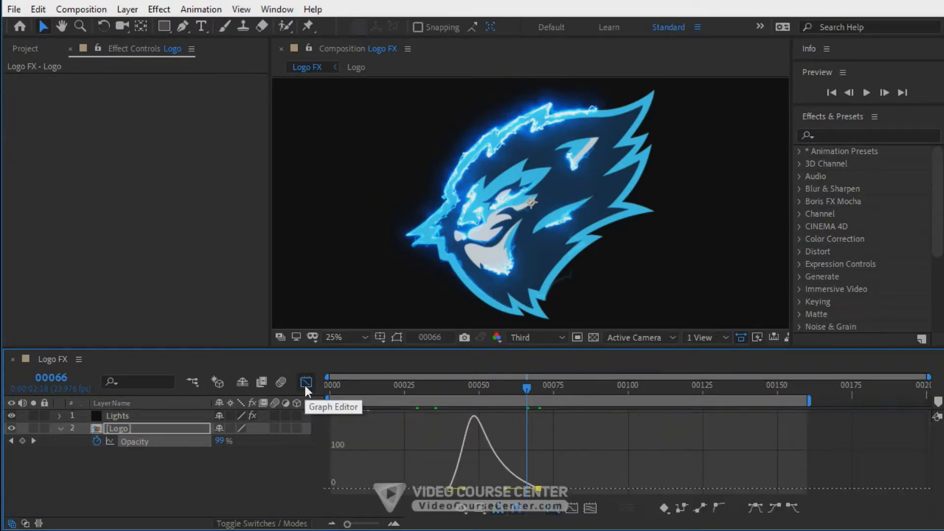
left_click(481, 508)
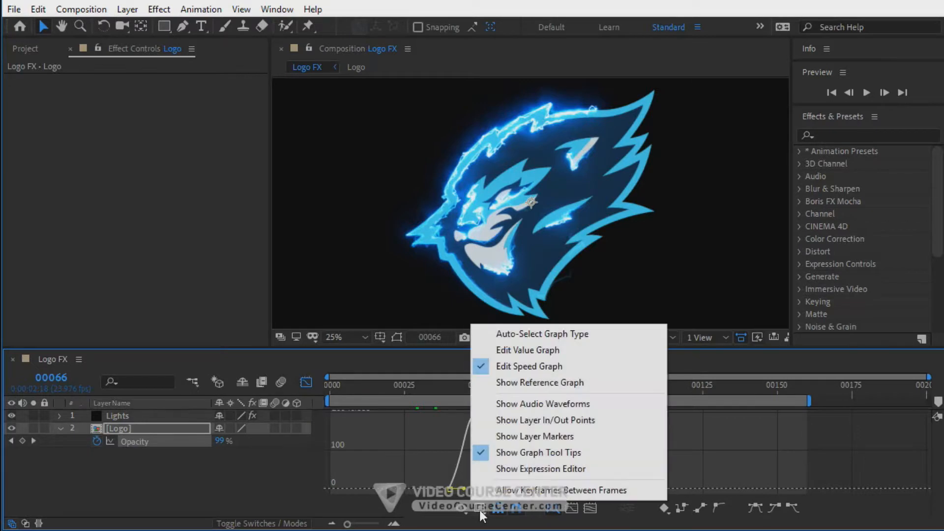
left_click(530, 365)
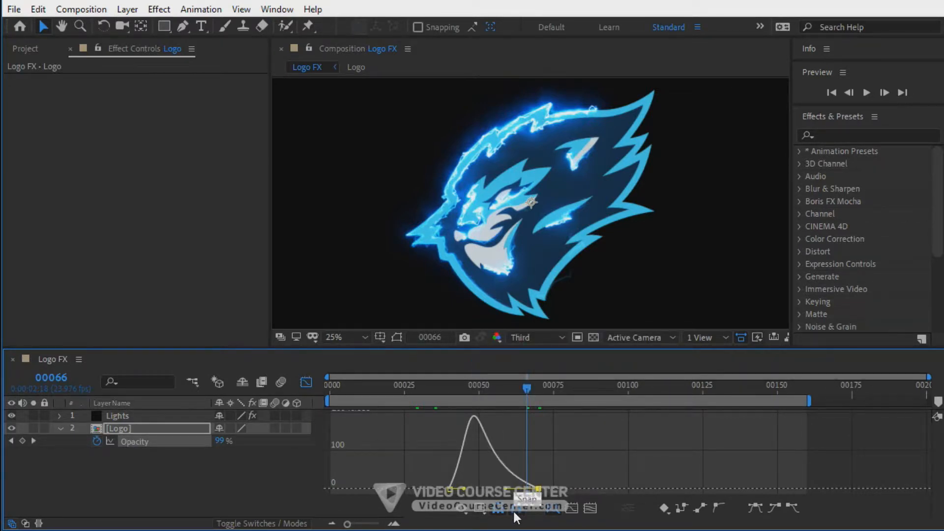
left_click(590, 509)
left_click_drag(772, 441, 929, 490)
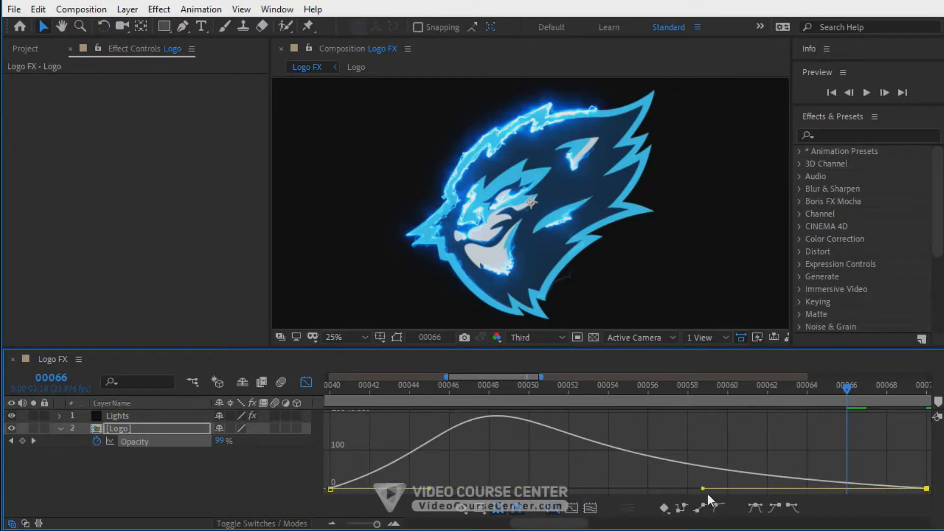
left_click_drag(702, 489, 702, 489)
left_click(306, 382)
left_click_drag(377, 524, 354, 523)
left_click(505, 498)
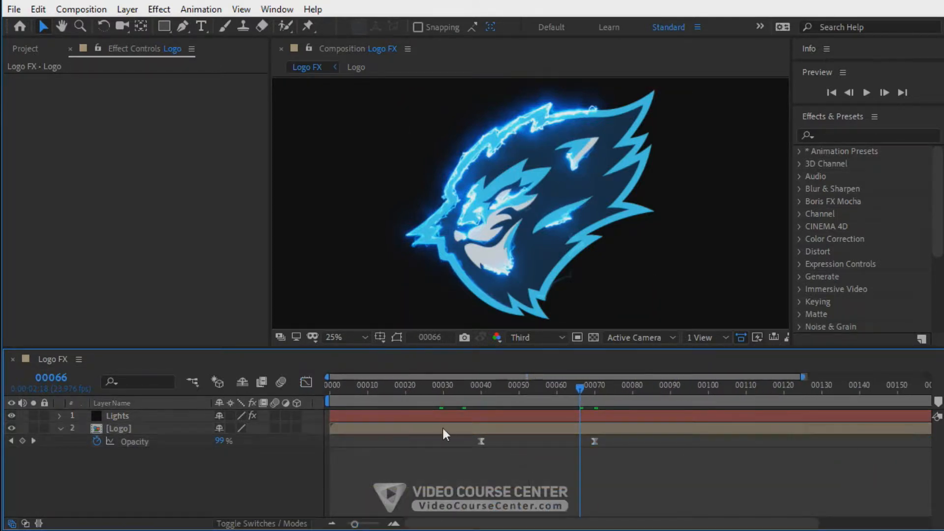
Step: Review the keyframes of the Lights and Logo layers up to frame 160 and play an enlarged preview of the animation
key("u")
left_click_drag(580, 389, 866, 387)
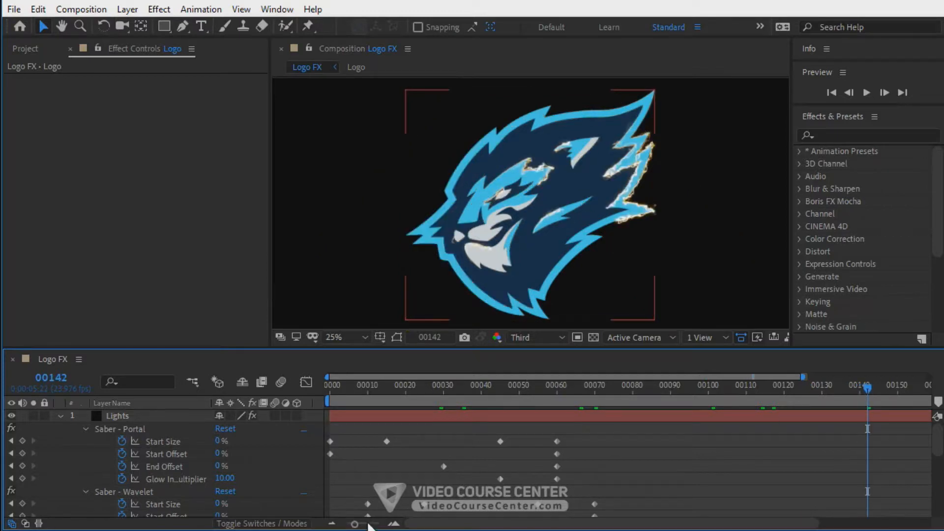
left_click_drag(354, 524, 346, 524)
left_click_drag(937, 450, 938, 521)
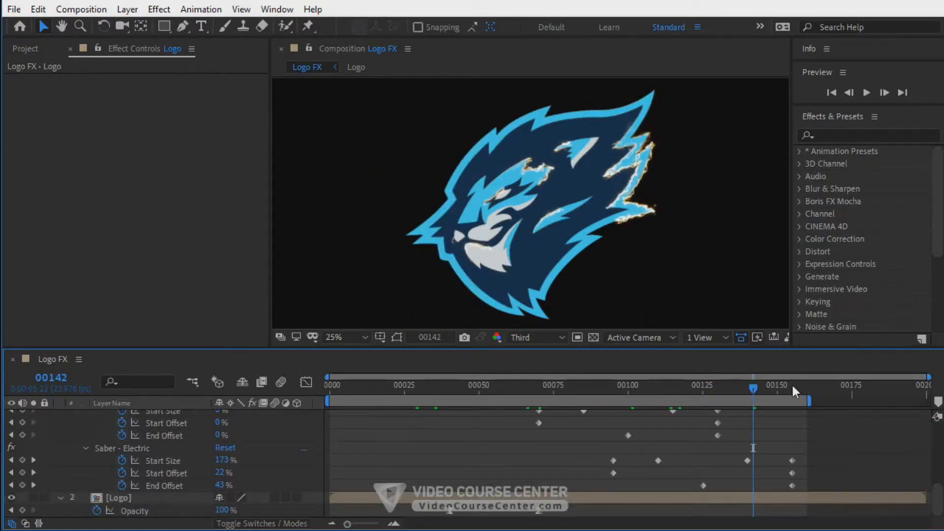
left_click(793, 386)
mouse_move(807, 385)
left_mouse_down()
mouse_move(820, 385)
mouse_move(808, 385)
left_mouse_up()
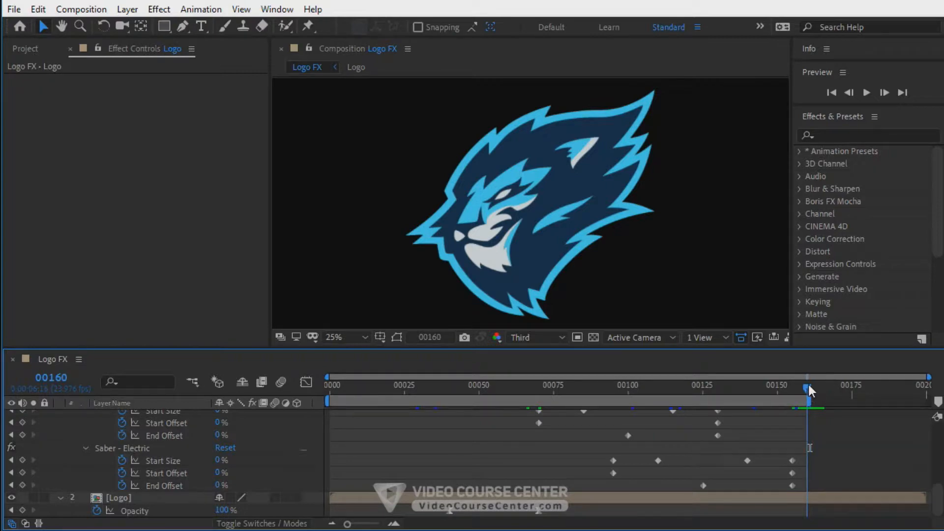
key("u")
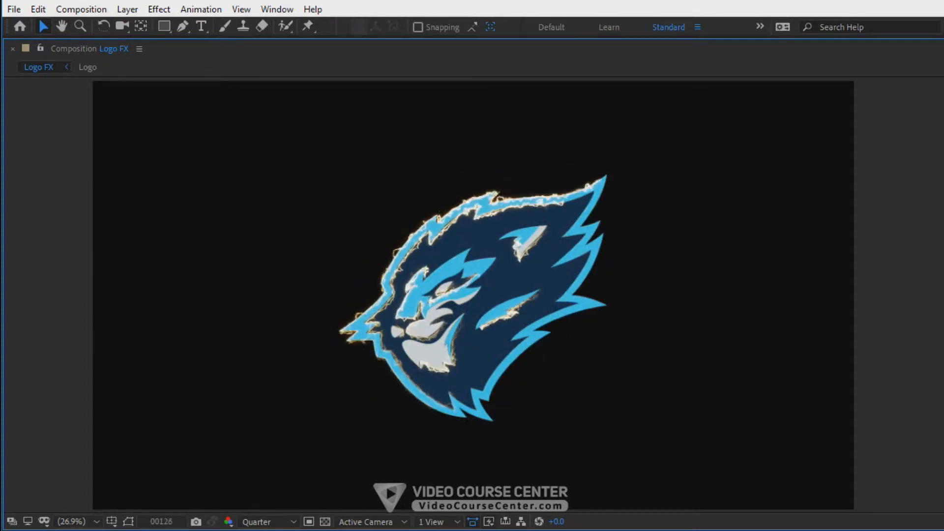
key("space")
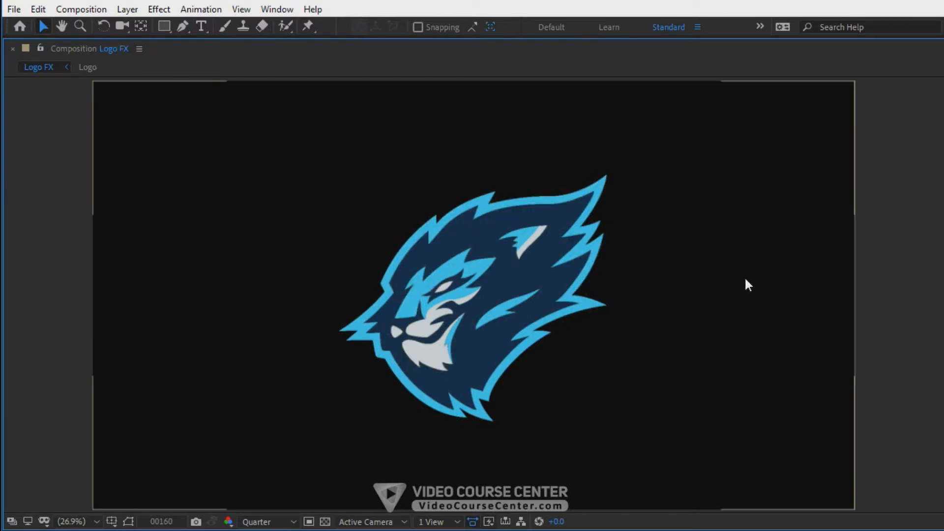
key("grave")
Step: Create a new composition from the Logo FX composition and rename it Animation
left_click(25, 48)
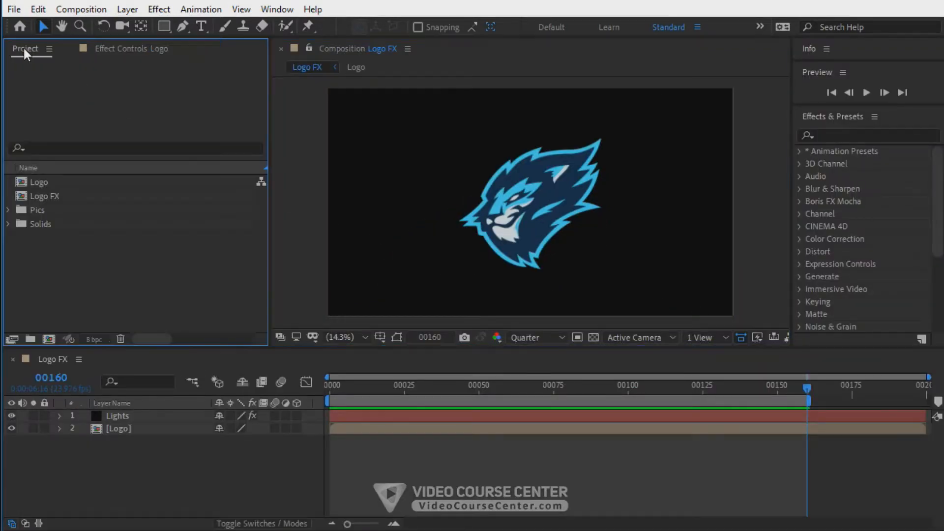
left_click_drag(47, 194, 49, 340)
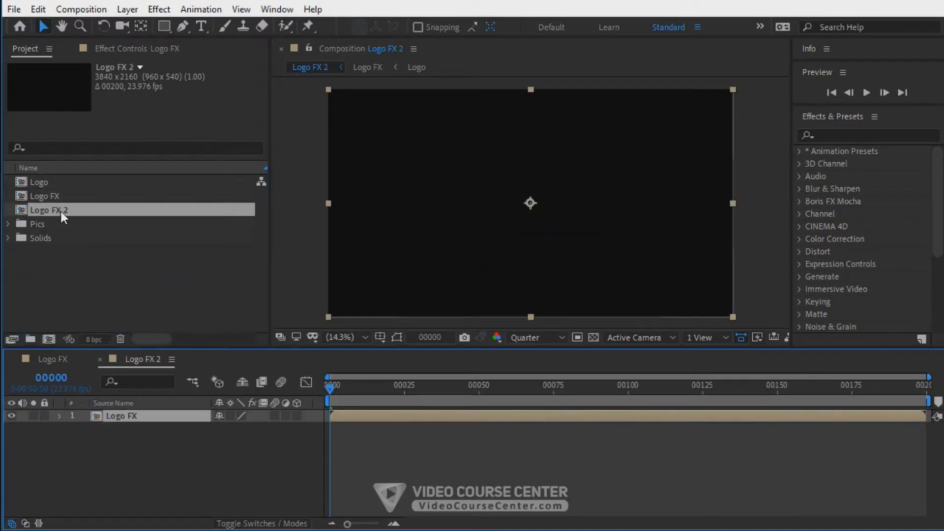
key("Return")
type("Animation")
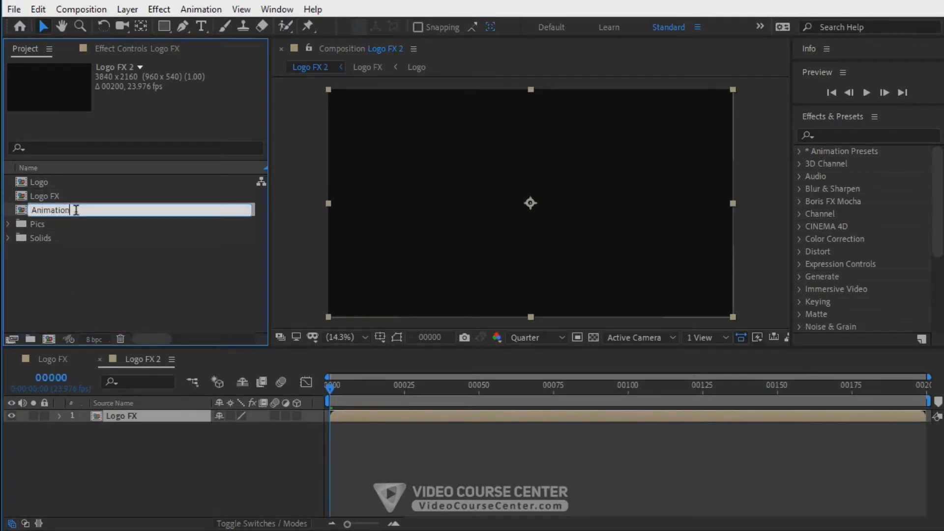
key("Return")
Step: Make the Logo FX layer 3D and add Position and Y Rotation keyframes to it at frame 50
left_click_drag(330, 387, 311, 389)
left_click(296, 416)
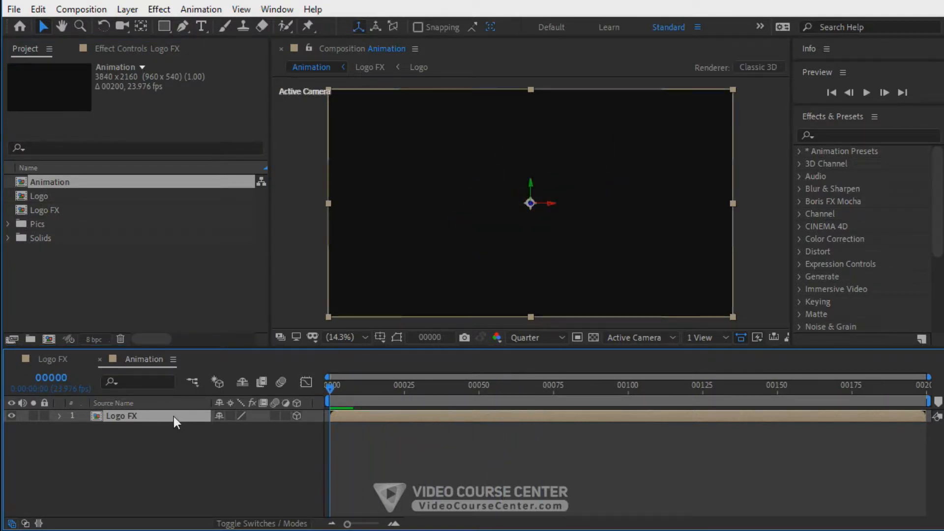
key("p")
key("shift+r")
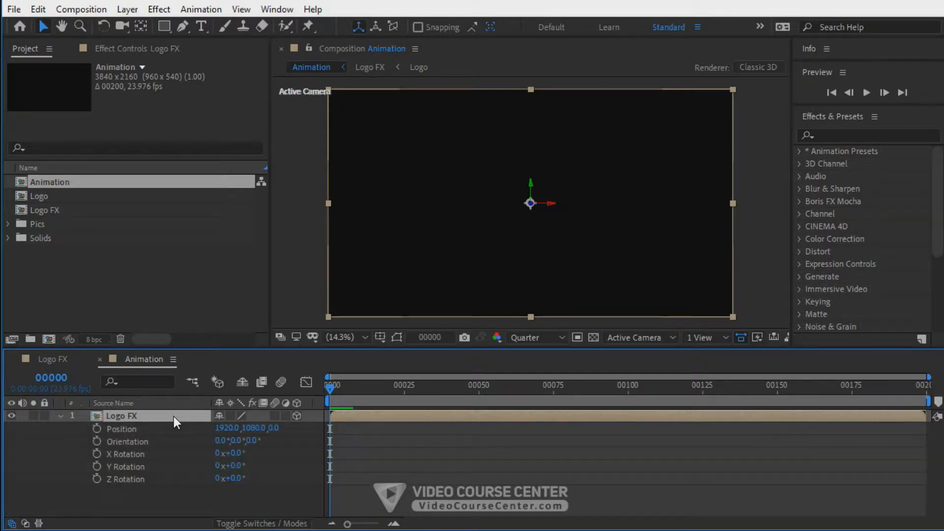
left_click_drag(335, 391, 481, 394)
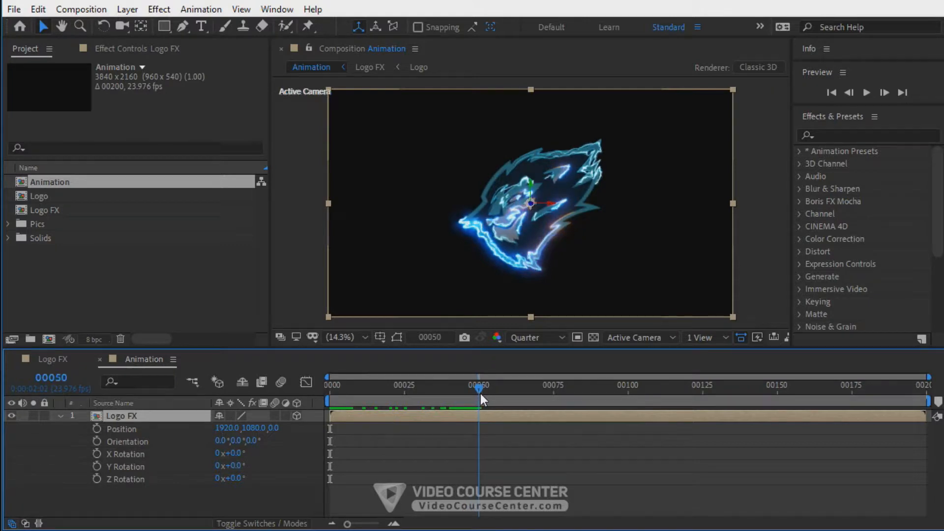
left_click(97, 428)
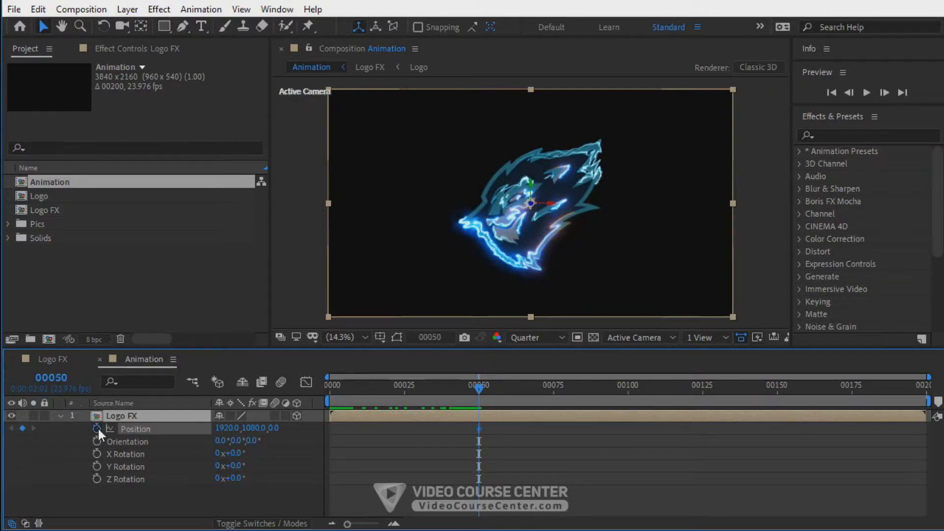
left_click(97, 465)
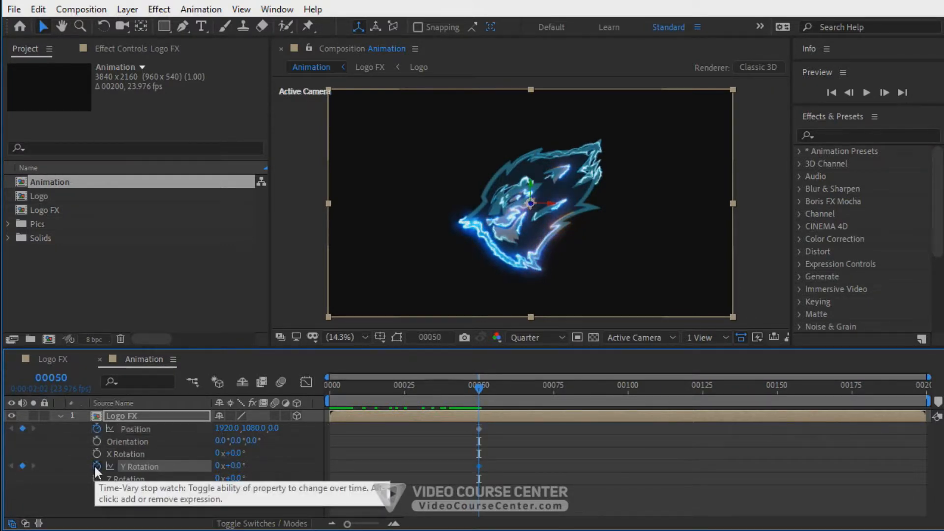
Step: At frame 0, set the Logo FX layer's Z position to -4500 and its Y Rotation to -75°
left_click_drag(476, 390, 324, 391)
left_click_drag(274, 428, 109, 425)
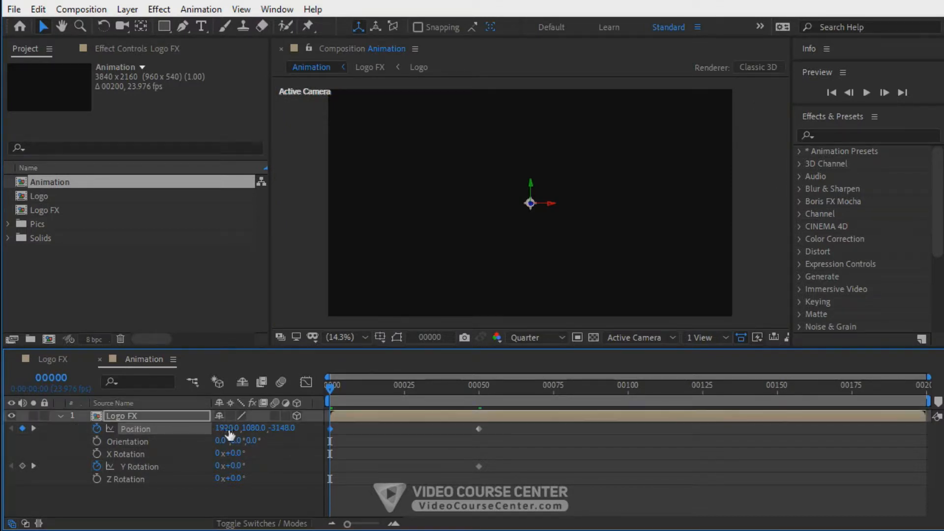
left_click(281, 428)
type("-4500")
key("Return")
left_click_drag(243, 470, 200, 471)
left_click(237, 466)
type("-75")
key("Return")
Step: Apply Easy Ease to the Position and Y Rotation keyframes at frame 50 and lengthen their incoming easing in the speed graph
left_click_drag(337, 388, 469, 392)
left_click_drag(499, 426, 445, 474)
key("F9")
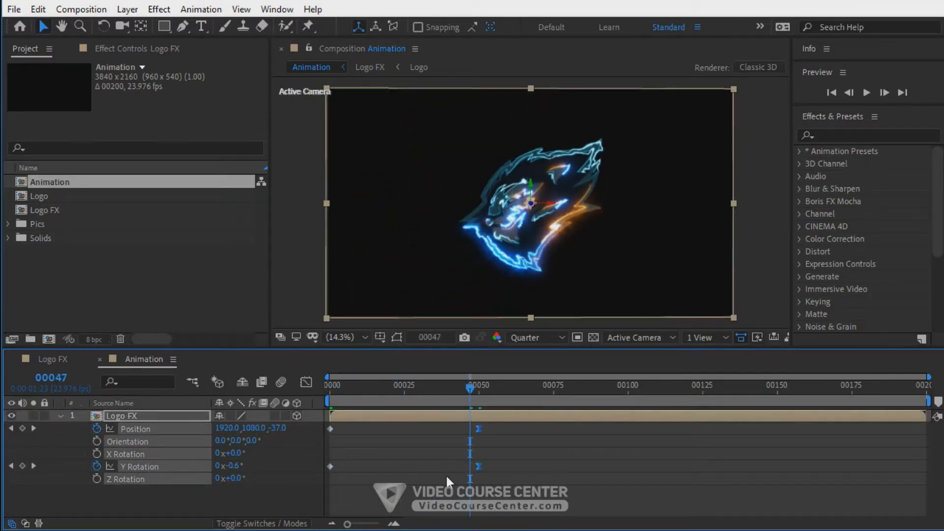
left_click(305, 382)
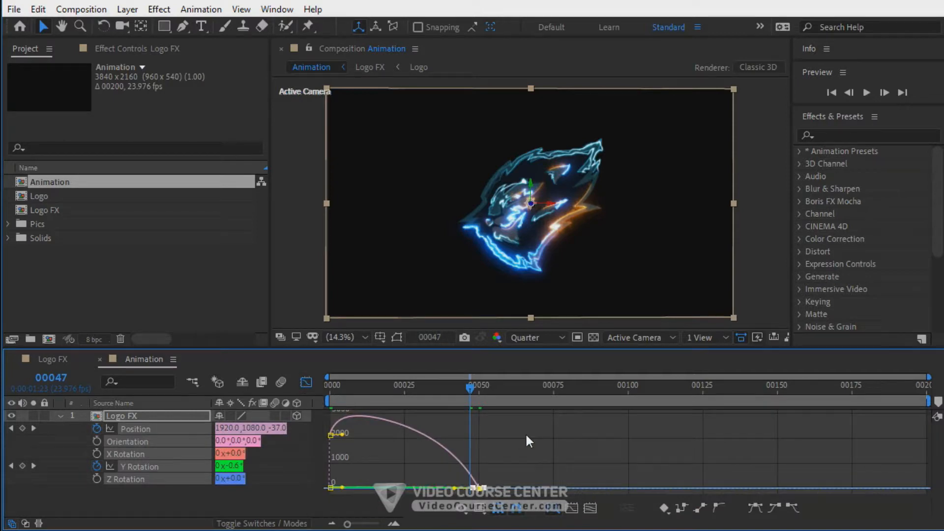
left_click_drag(455, 484, 424, 487)
left_click(306, 382)
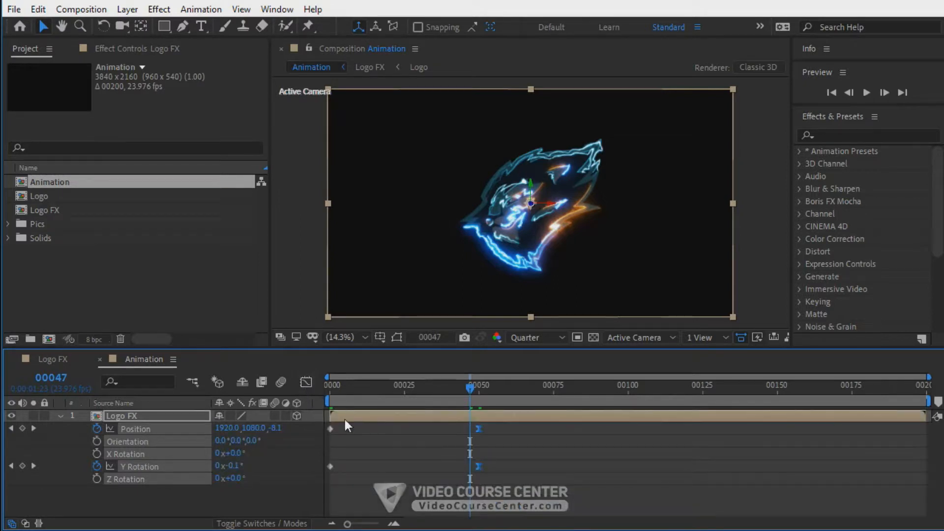
Step: End the Animation composition's work area at about frame 160 and preview the logo's fly-in
left_click(393, 463)
left_click_drag(474, 385, 804, 393)
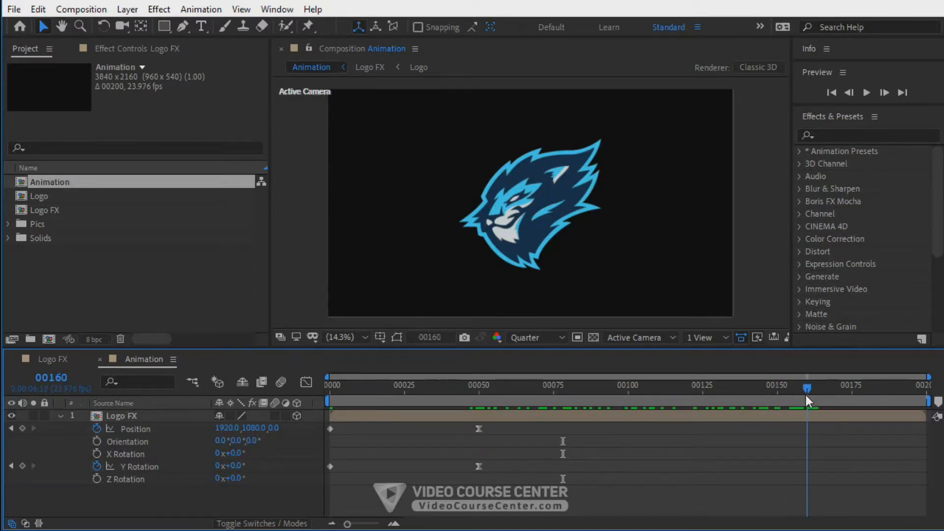
key("space")
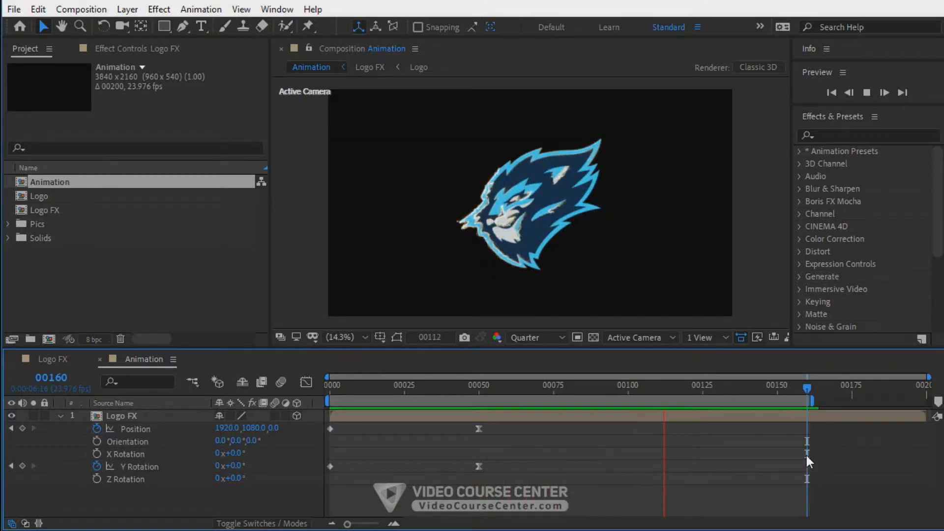
key("space")
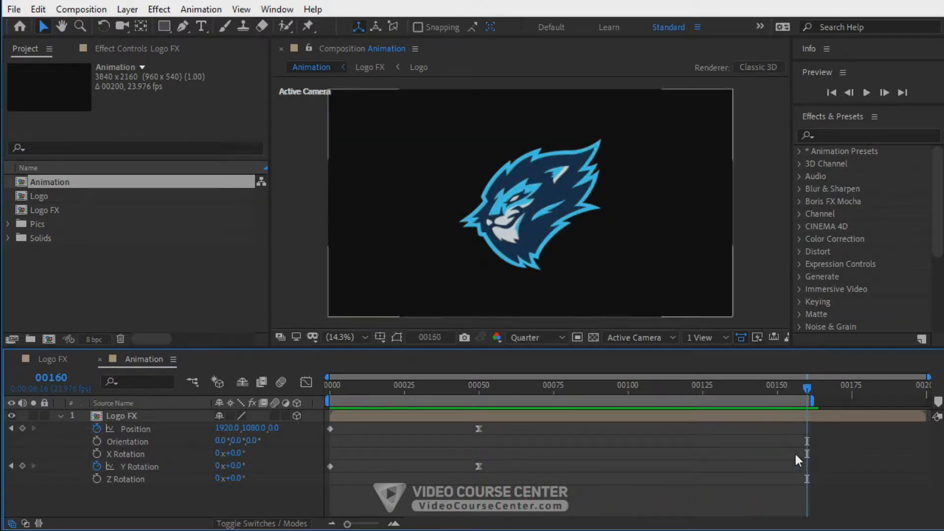
left_click(59, 416)
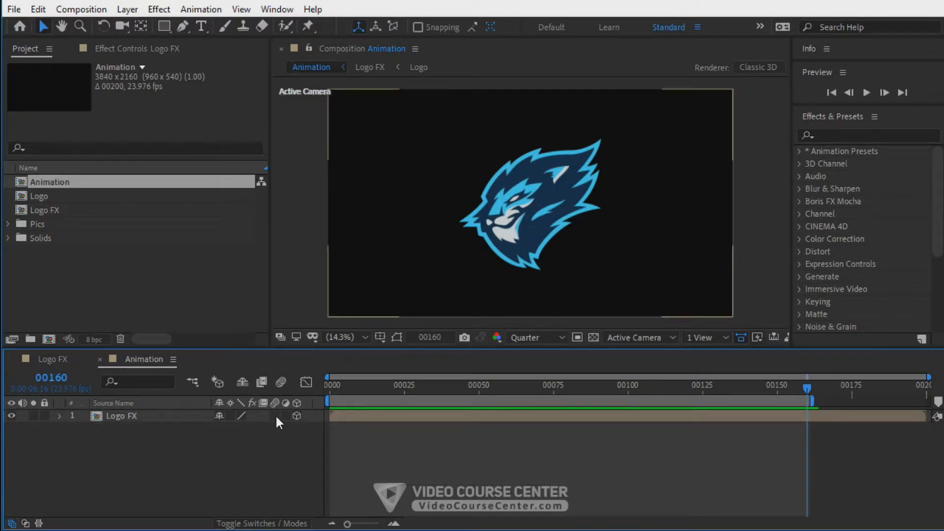
Step: Enable motion blur for the Logo FX layer and for the Animation composition, and scrub the fly-in to check it
left_click(275, 415)
left_click_drag(345, 389, 404, 388)
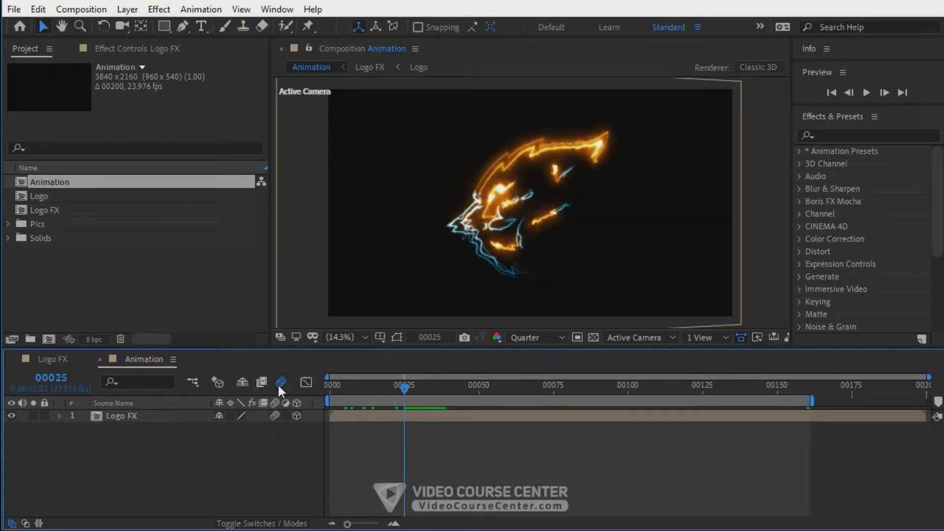
left_click(280, 383)
left_click_drag(379, 386, 730, 392)
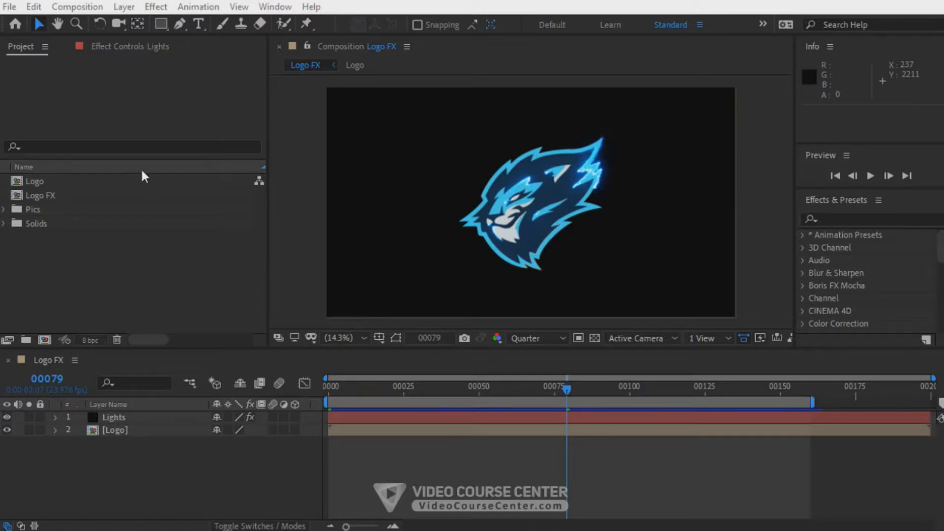
Step: Create a new UHD 4K 23.976 composition named Final with a duration of 200 frames
left_click(77, 7)
left_click(79, 26)
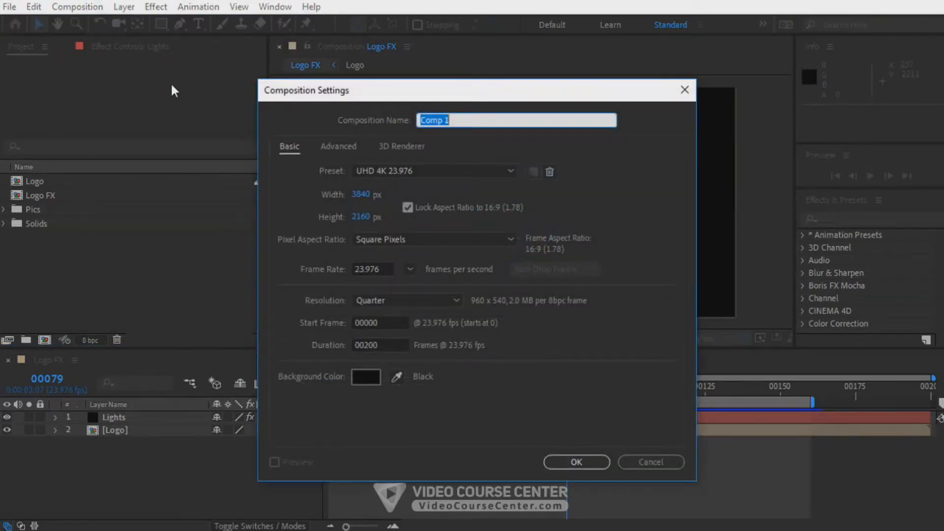
key("BackSpace")
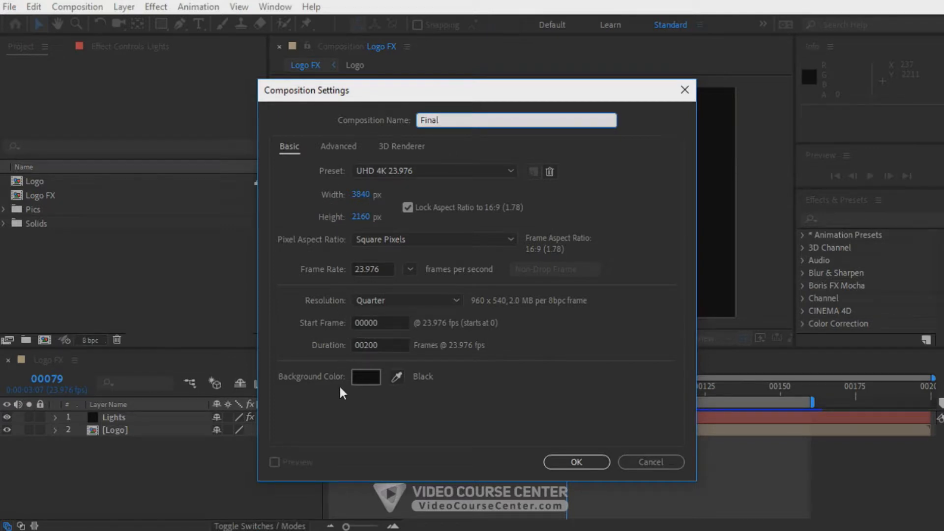
left_click(563, 461)
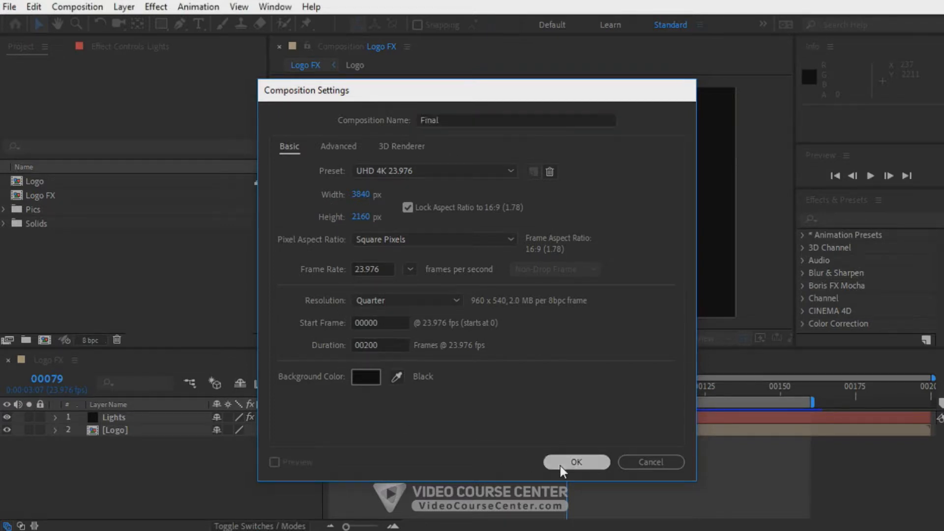
Step: Place the Logo FX composition in the Final timeline, go to frame 60 and make the layer 3D
left_click_drag(44, 209, 105, 449)
left_click_drag(329, 389, 509, 390)
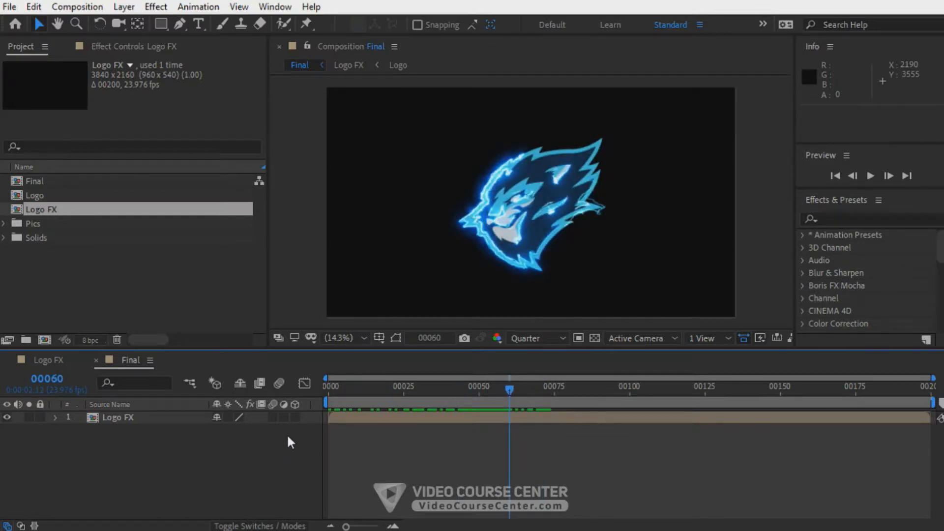
left_click(295, 417)
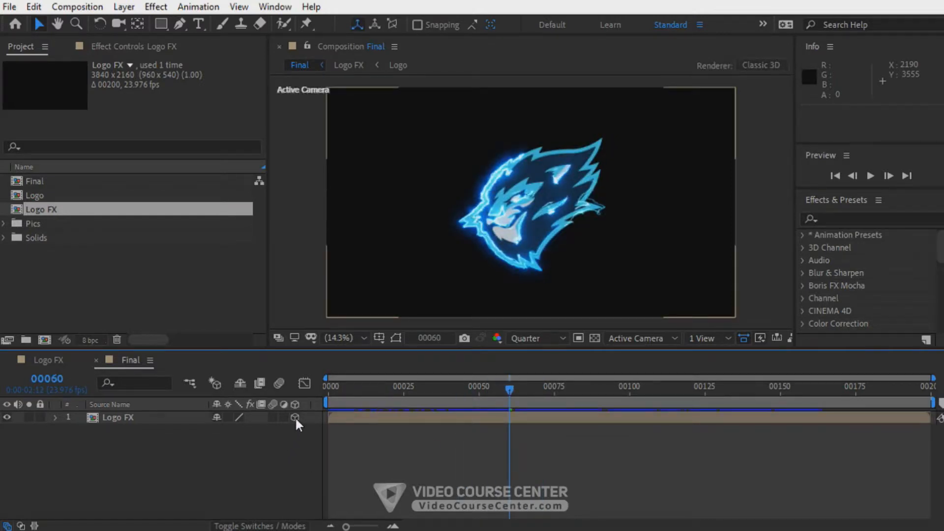
Step: Add a two-node camera with the 20mm preset to the Final composition
left_click(123, 6)
mouse_move(165, 32)
left_click(398, 74)
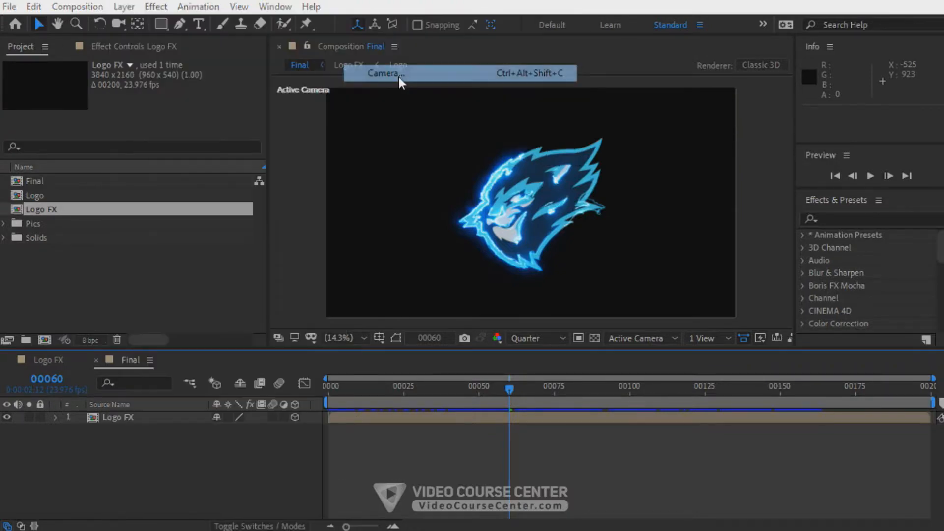
left_click(529, 149)
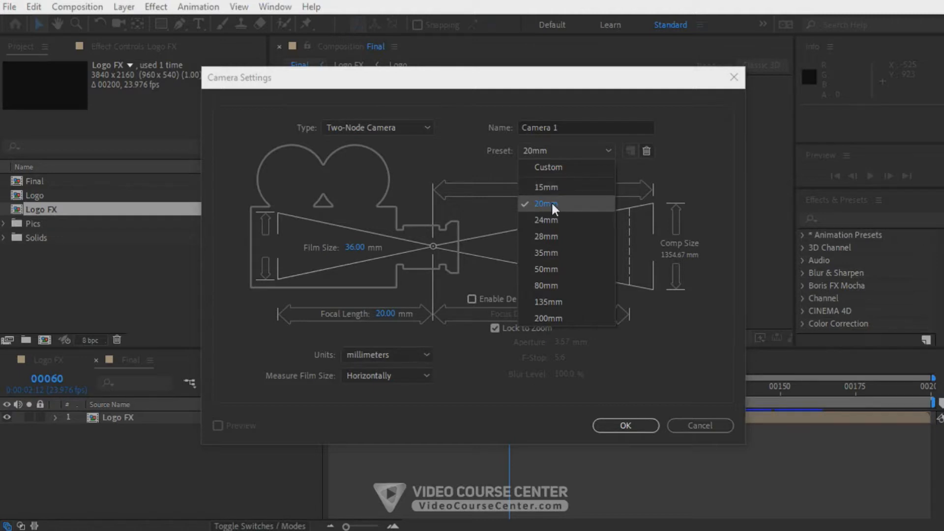
left_click(554, 209)
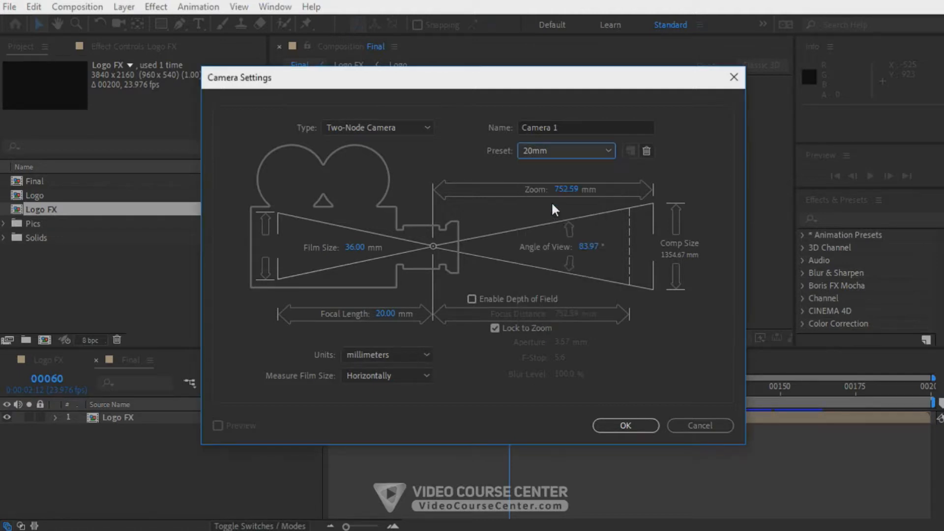
left_click(624, 425)
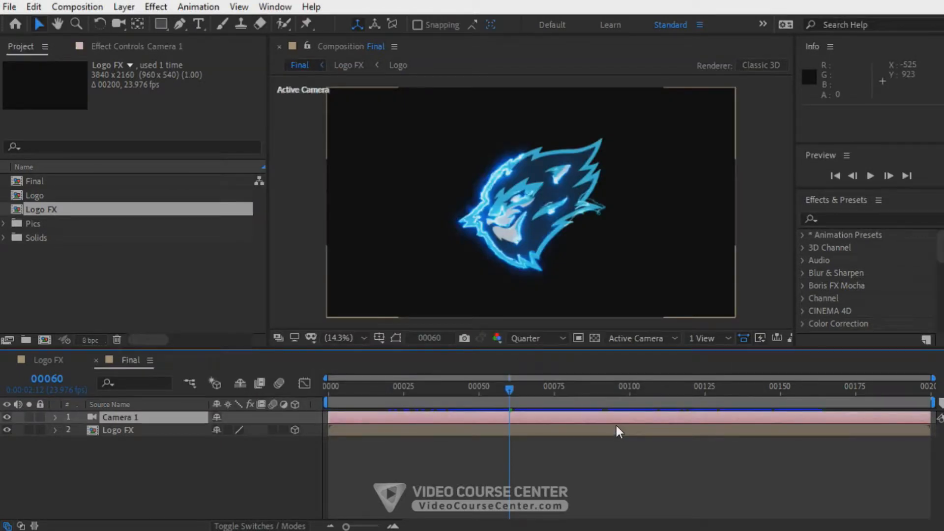
Step: Show the title/action safe guides and move the Logo FX layer up into the upper part of the frame
left_click(379, 339)
left_click(403, 360)
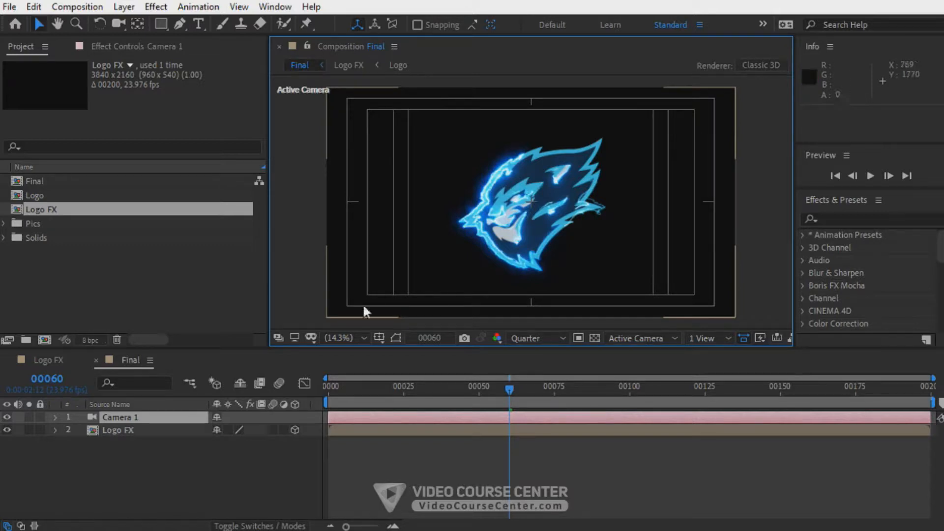
left_click(128, 430)
key("shift+Up")
key("shift+Up")
key("shift+Up")
key("shift+Up")
key("shift+Up")
key("shift+Up")
key("shift+Up")
key("shift+Up")
key("shift+Up")
key("shift+Up")
key("shift+Up")
key("shift+Up")
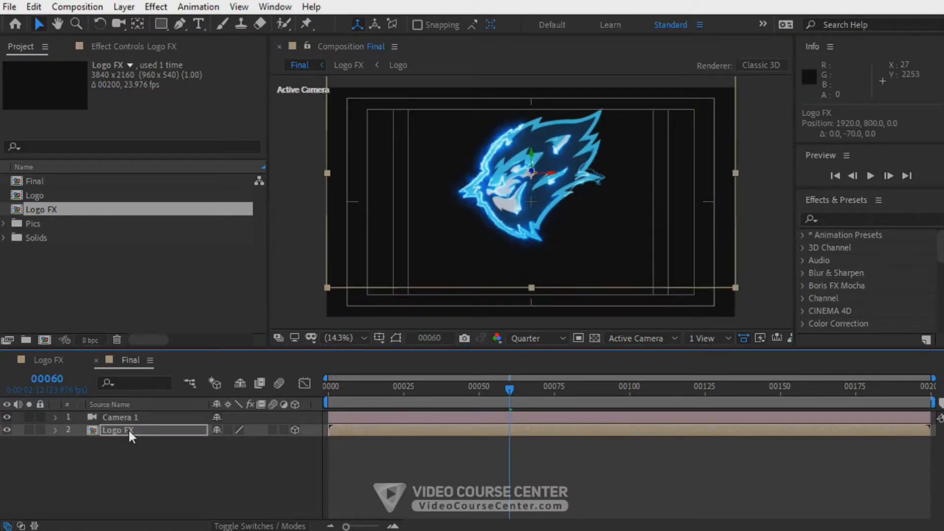
Step: Set the Logo FX layer's scale to 70% and nudge the layer slightly down
left_click(126, 430)
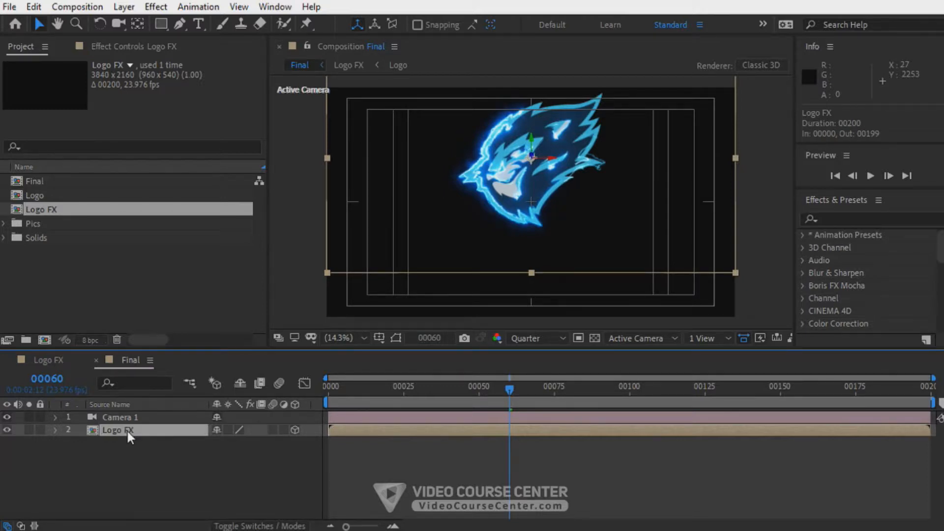
key("s")
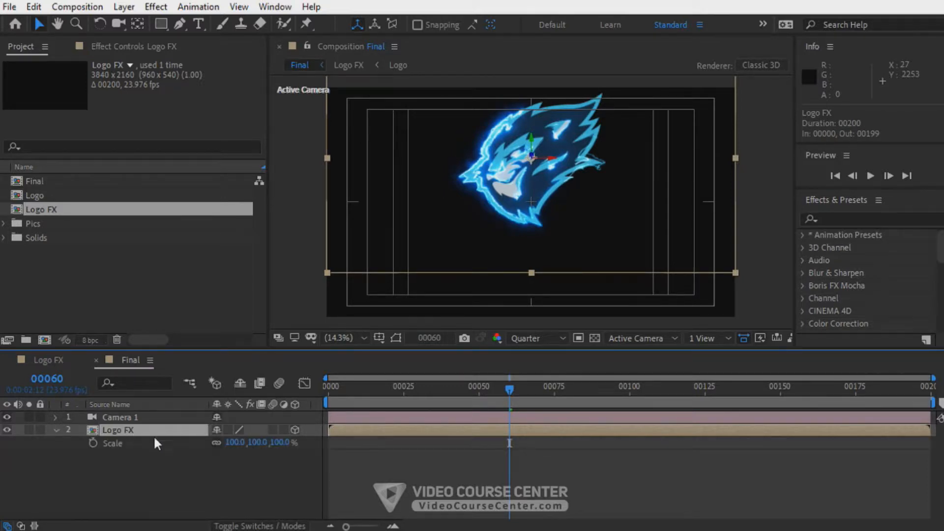
left_click_drag(231, 445, 217, 444)
left_click(232, 442)
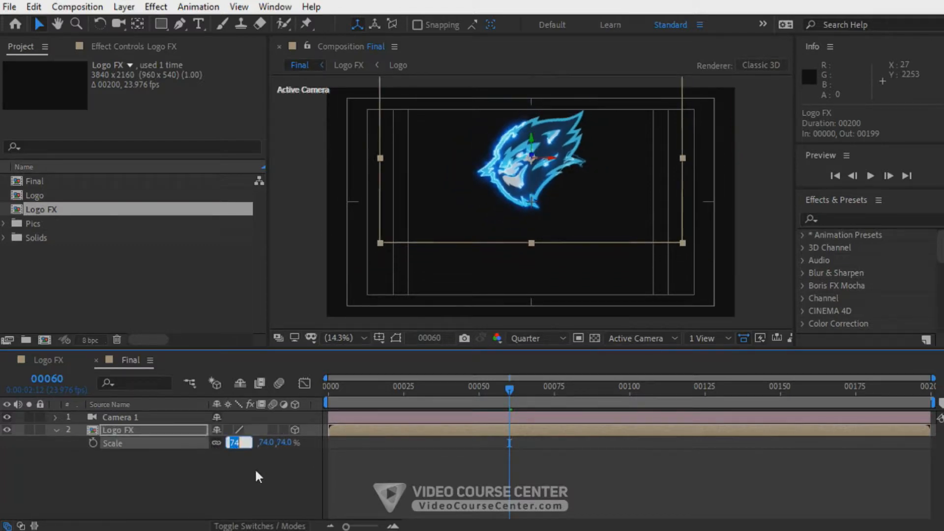
type("70")
key("Return")
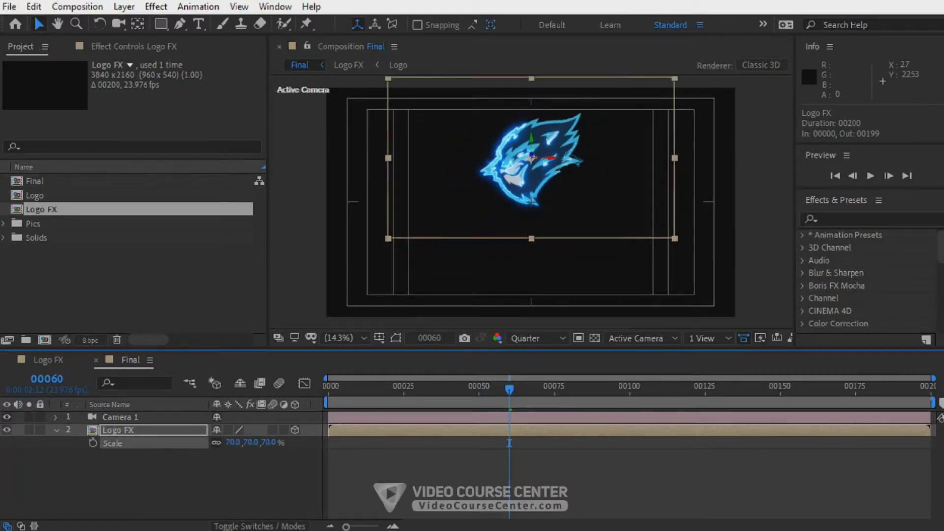
left_click(178, 432)
key("s")
key("shift+Down")
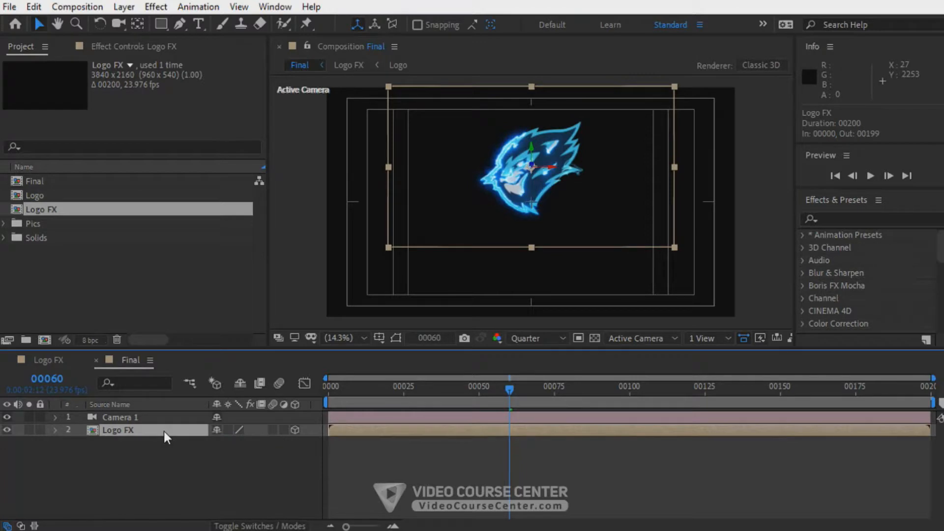
Step: Duplicate the Logo FX layer and rename the lower copy Logo FX-Reflection
key("ctrl+d")
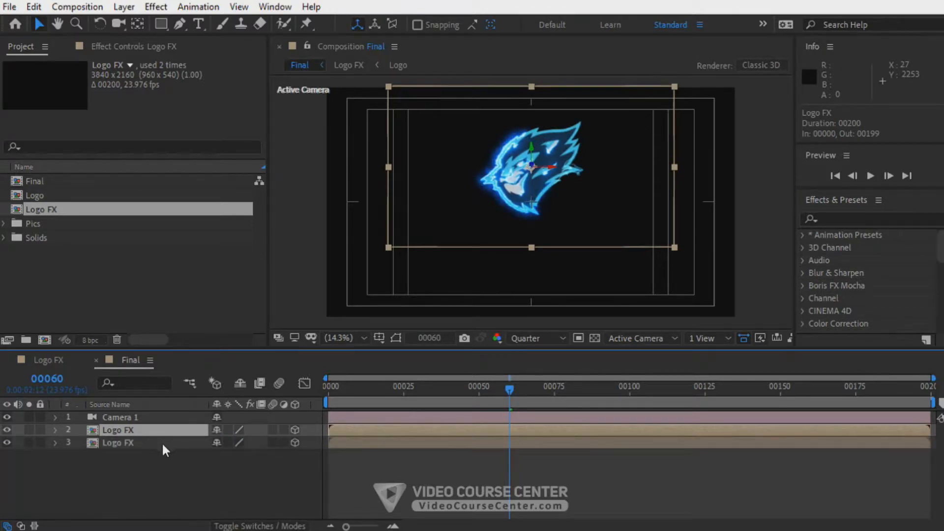
left_click(162, 443)
key("Return")
key("Right")
type("-Reflection")
key("Return")
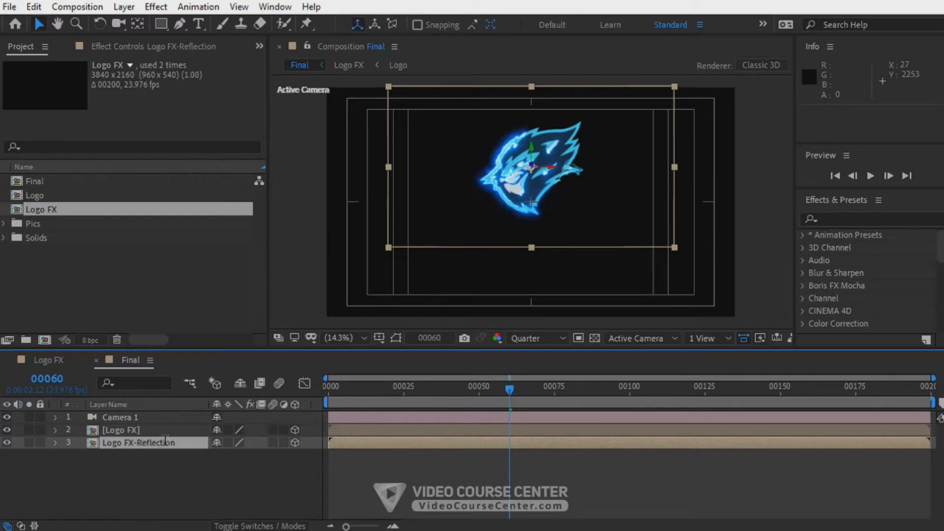
Step: Set the Logo FX-Reflection layer's X Rotation to 180°
key("r")
left_click_drag(230, 468, 413, 506)
left_click(233, 469)
type("180")
key("Return")
Step: Move the Logo FX-Reflection layer down until the flipped logo sits fully below the original logo
left_click(163, 445)
key("shift+Down")
key("shift+Down")
key("shift+Down")
key("shift+Down")
key("shift+Down")
key("shift+Down")
key("shift+Down")
key("shift+Down")
key("shift+Down")
key("shift+Down")
key("shift+Down")
key("shift+Down")
key("shift+Down")
key("shift+Down")
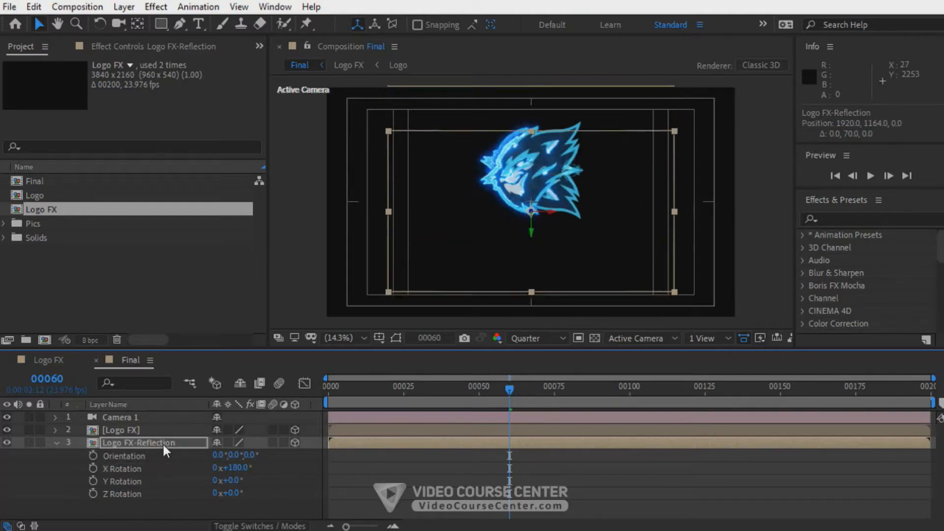
Step: Unlink the Logo FX-Reflection layer's scale proportions and set its Y scale to 40%
left_click(159, 441)
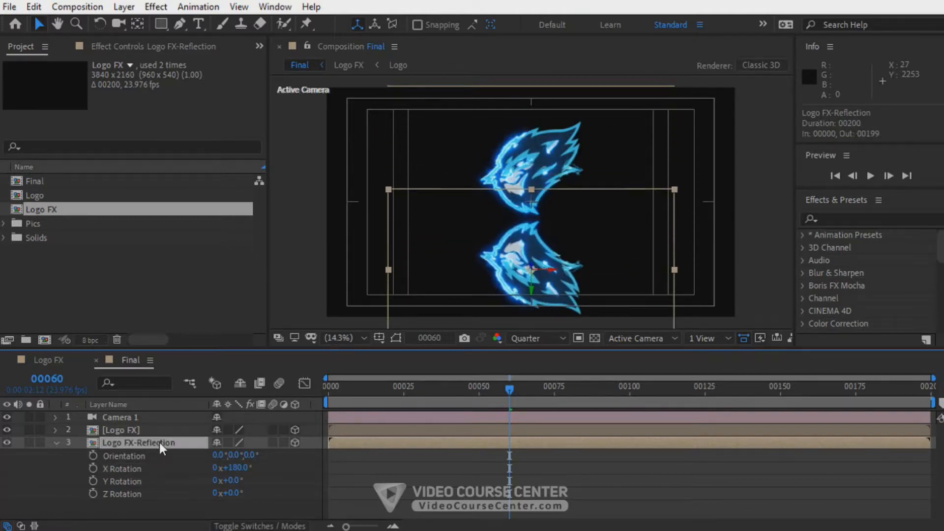
key("s")
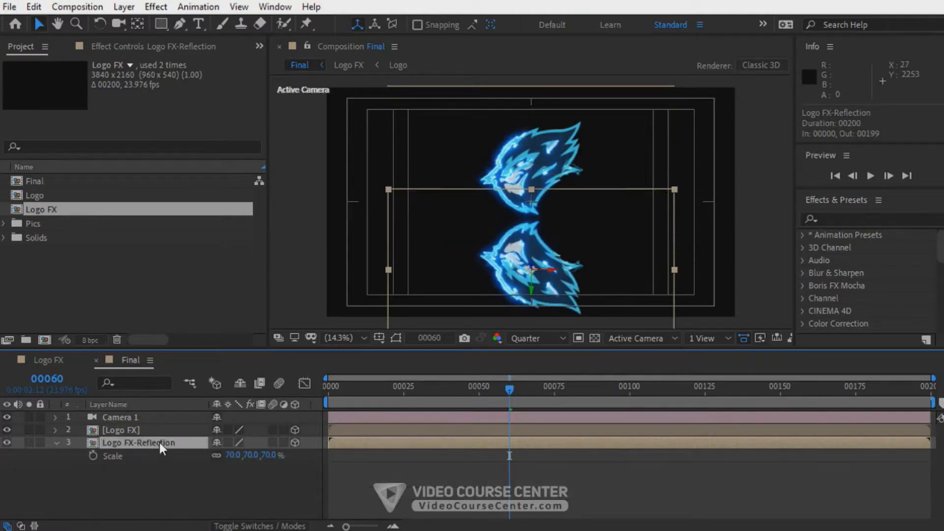
left_click(216, 456)
left_click_drag(252, 455, 241, 462)
left_click(252, 455)
type("40")
key("Return")
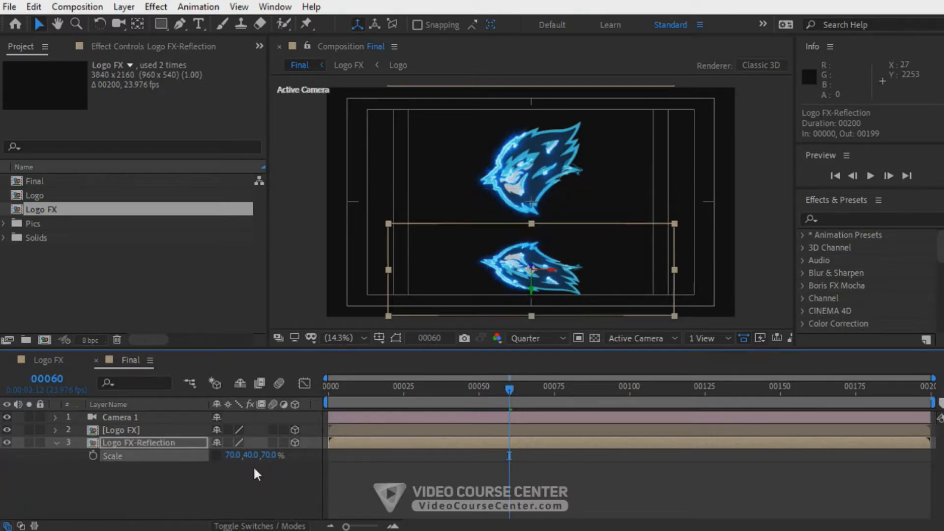
Step: Move the squashed Logo FX-Reflection layer up closer to the logo and collapse its properties
left_click(175, 443)
key("shift+Up")
key("shift+Up")
key("Down")
key("Down")
left_click(173, 441)
key("s")
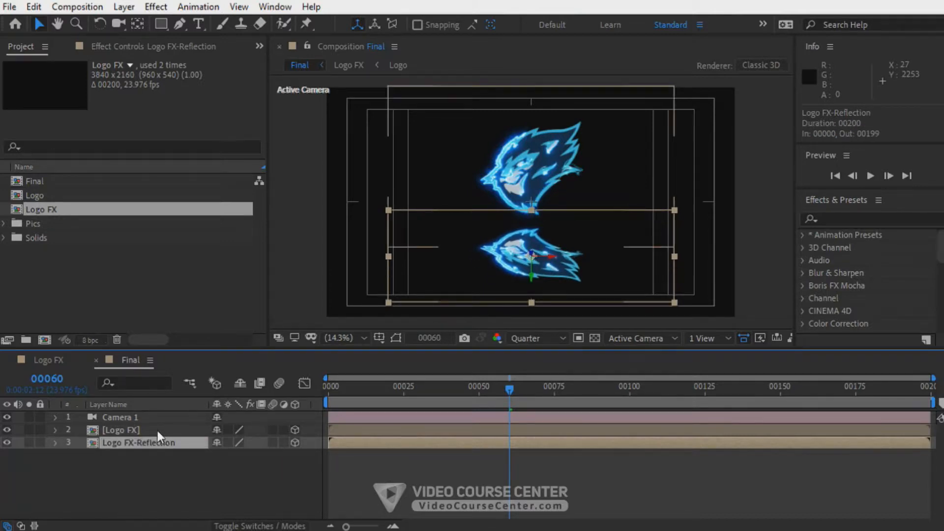
Step: Show the Parent & Link column and parent the Logo FX-Reflection layer to Logo FX
right_click(273, 403)
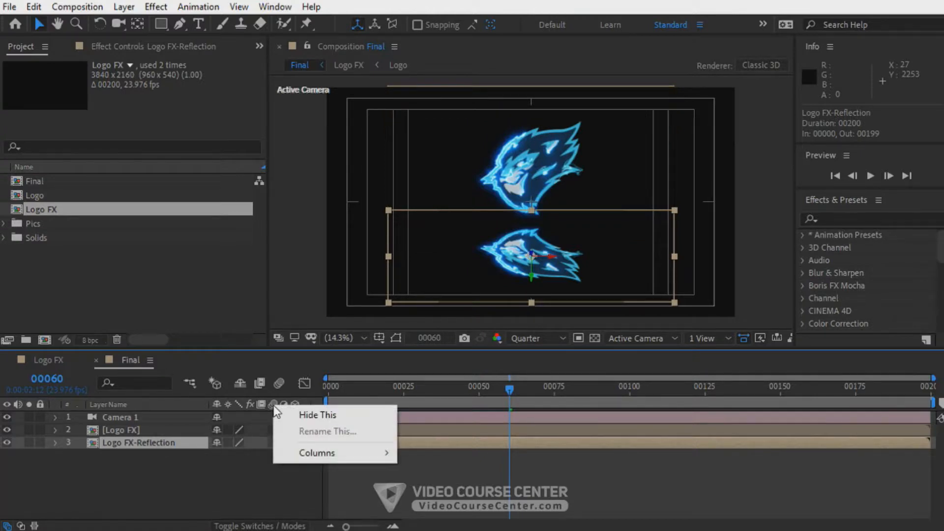
mouse_move(300, 450)
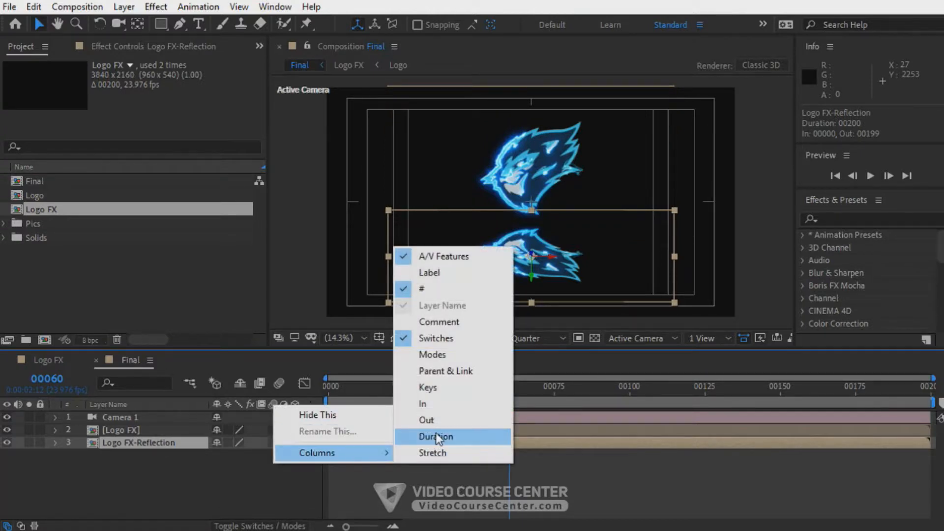
left_click(429, 374)
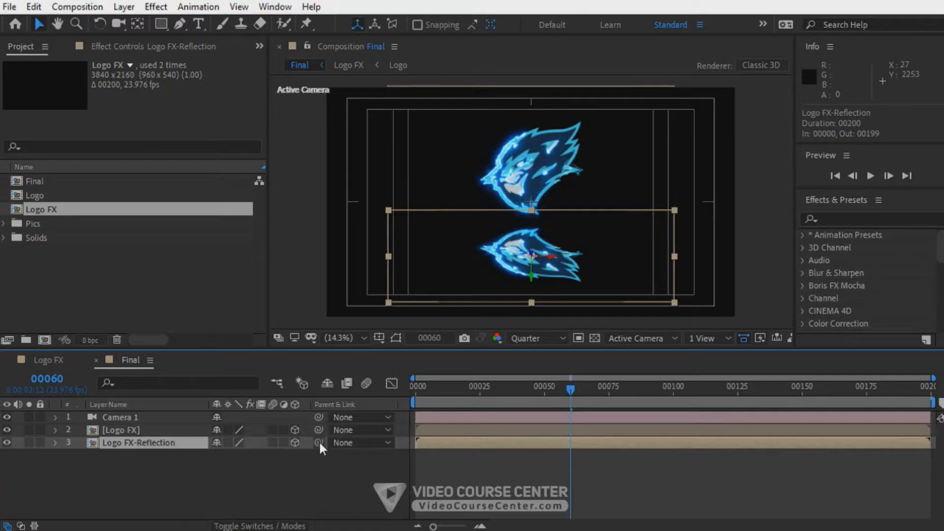
left_click_drag(318, 442, 140, 431)
Step: Move the Logo FX layer in the view to test the parenting, and undo the move
left_click(141, 432)
mouse_move(524, 183)
left_mouse_down()
mouse_move(473, 181)
mouse_move(522, 194)
left_mouse_up()
key("ctrl+z")
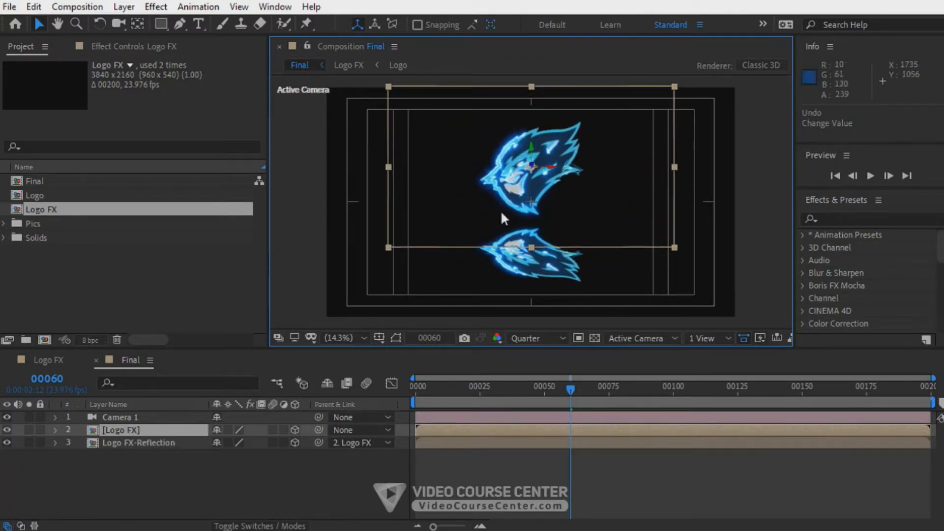
Step: Deselect the layers and hide the Parent & Link column
left_click(240, 464)
right_click(343, 404)
left_click(373, 408)
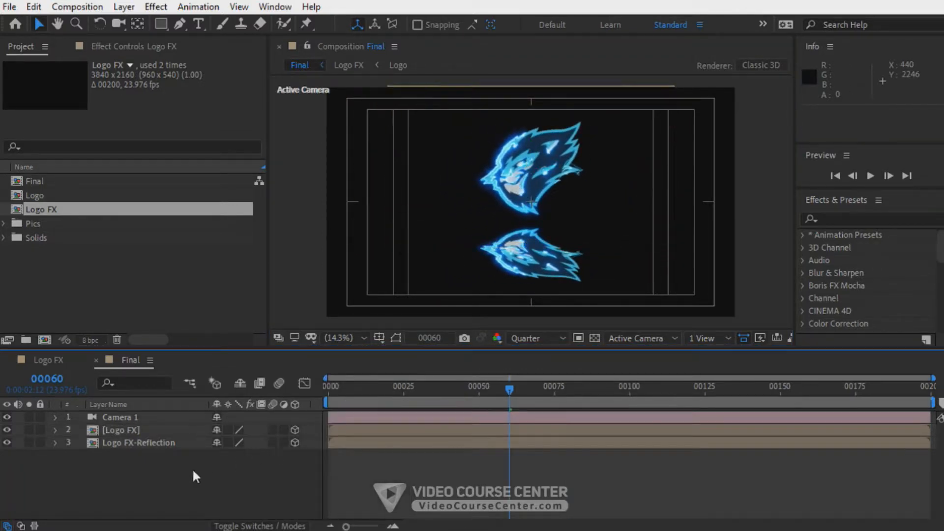
Step: Import the Floor image from the Images folder into the project's Pics folder
left_click(53, 284)
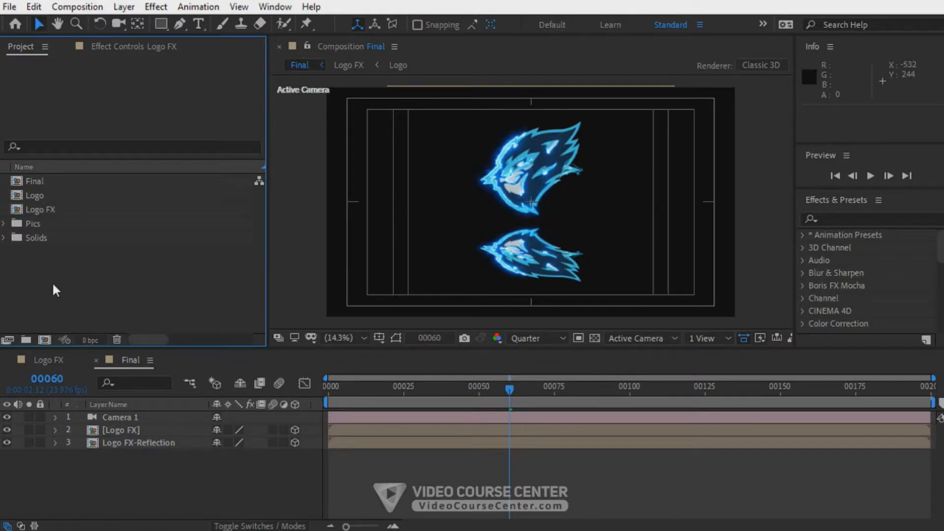
double_click(33, 224)
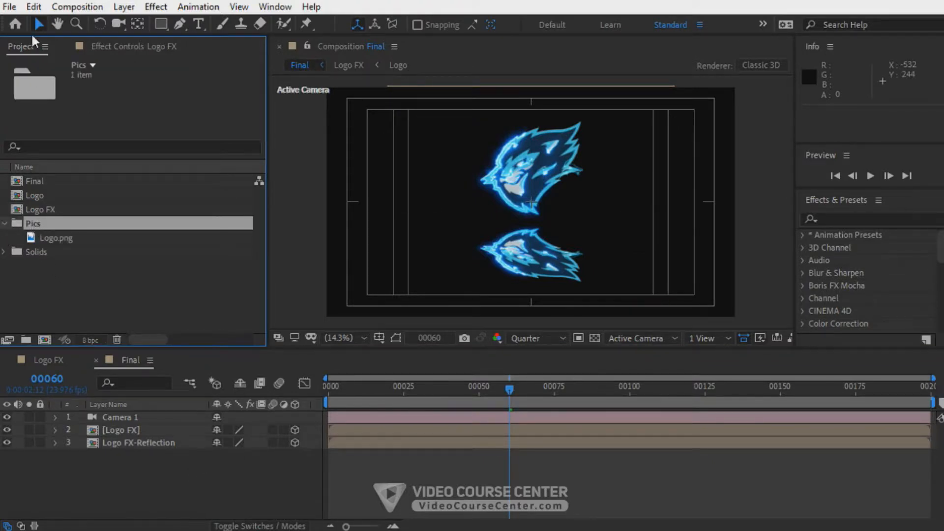
left_click(11, 7)
mouse_move(78, 181)
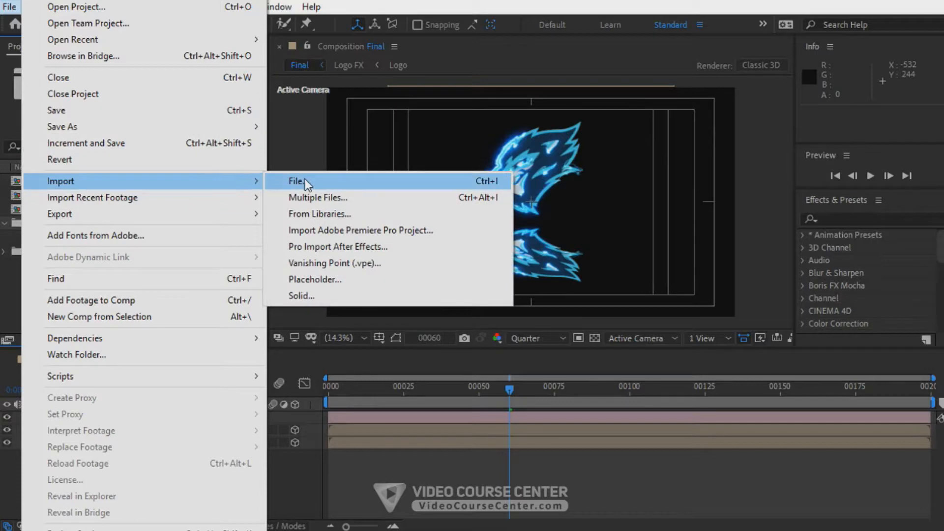
left_click(305, 181)
left_click(269, 219)
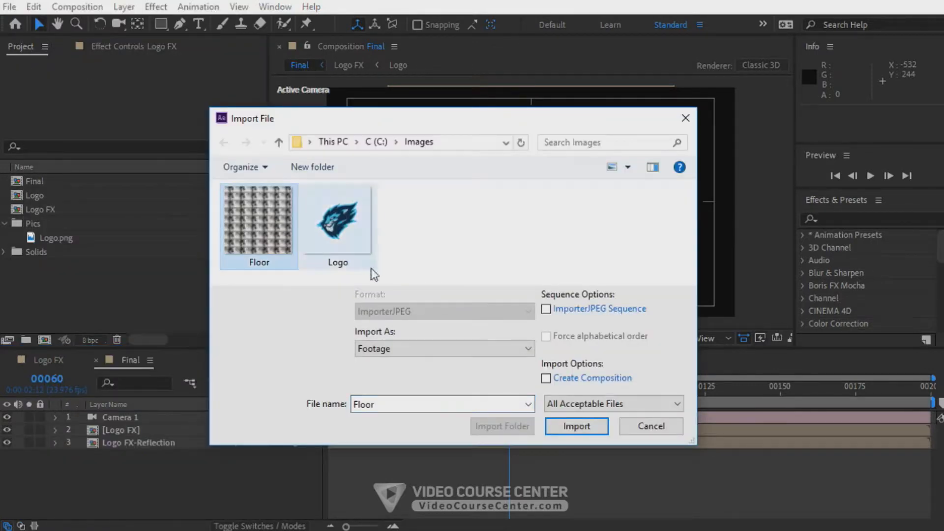
left_click(576, 427)
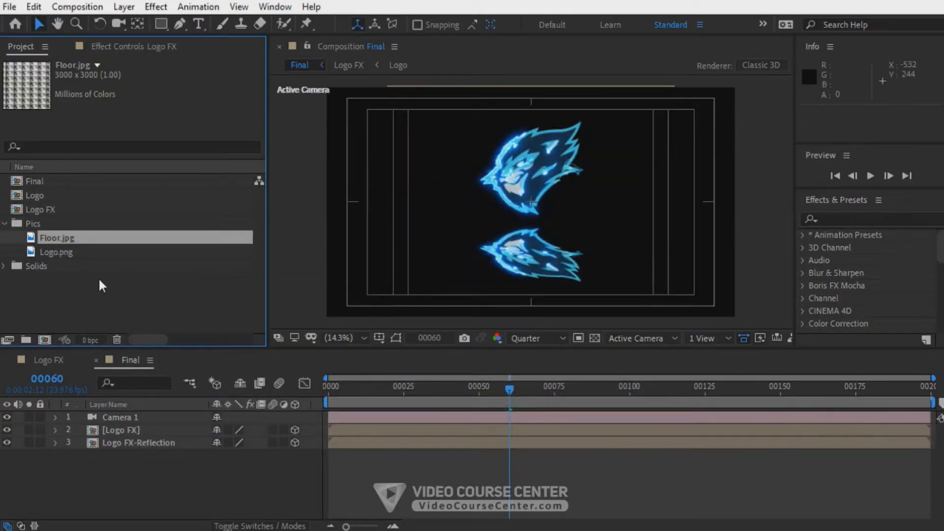
Step: Place Floor.jpg beneath all layers of the Final composition and make it 3D
left_click_drag(52, 238, 149, 447)
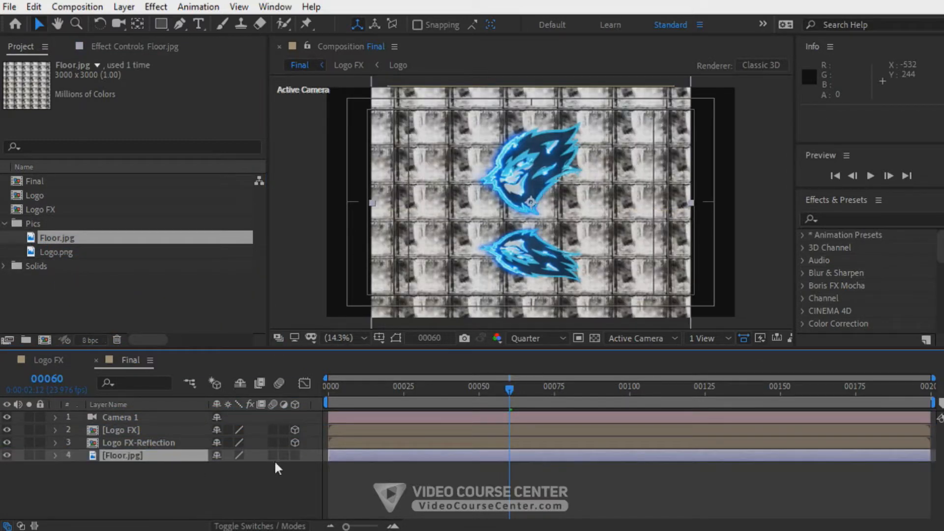
left_click(295, 456)
Step: Pre-compose the Floor.jpg layer as Floor-Comp, moving all attributes into the new composition
right_click(110, 462)
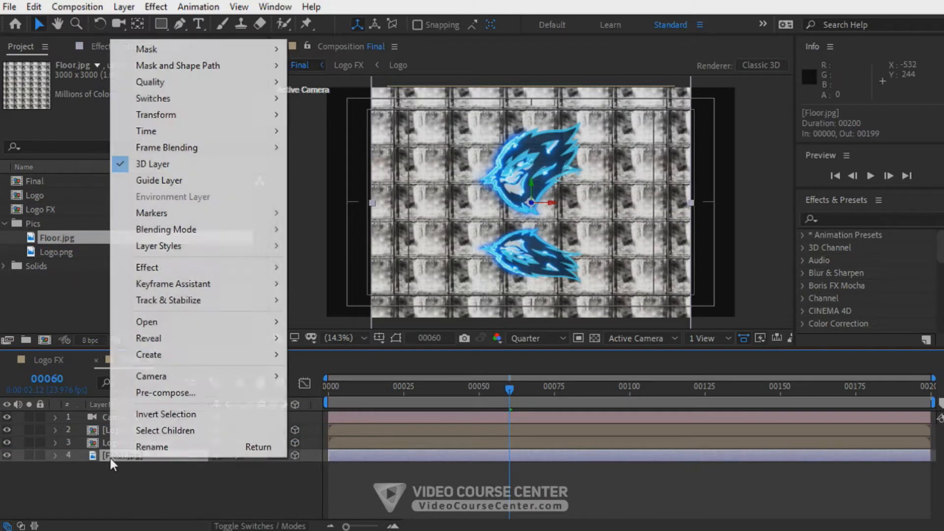
left_click(164, 396)
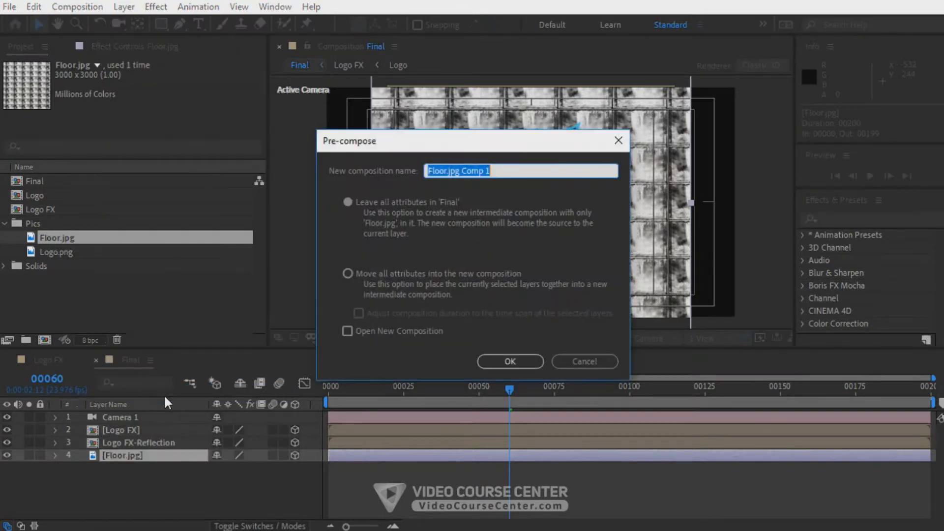
left_click_drag(445, 171, 501, 172)
type("-Comp")
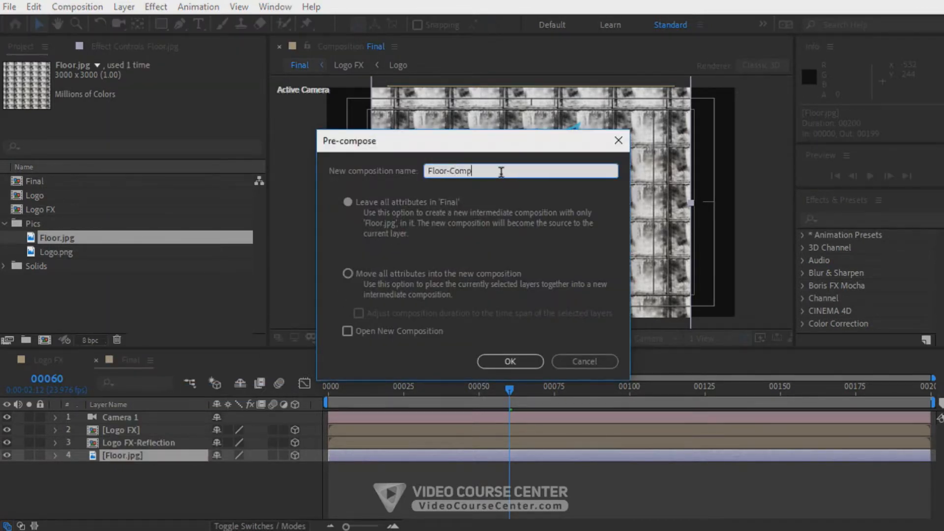
left_click(368, 270)
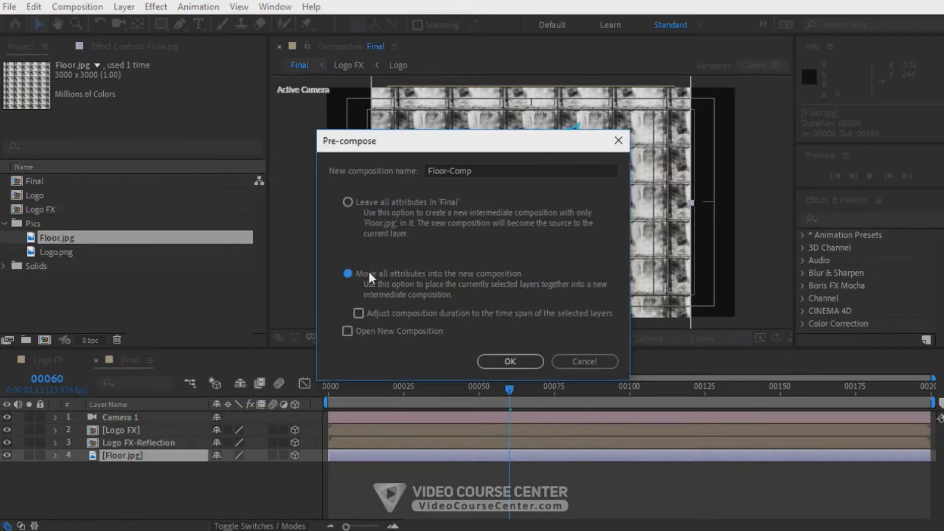
Step: Pre-compose Floor.jpg as Floor-Comp, moving all attributes into it, and lay it flat as a 3D layer with X Rotation at -90°
left_click(510, 362)
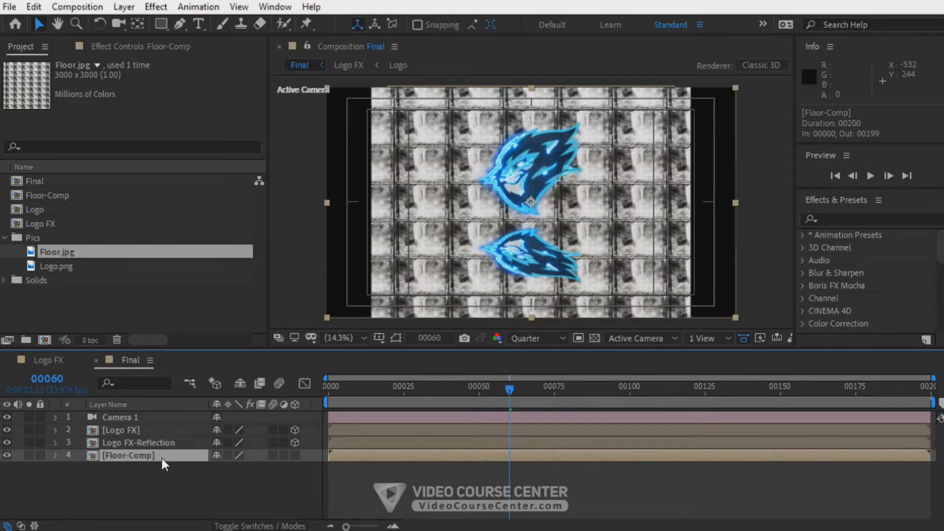
left_click(295, 455)
key("r")
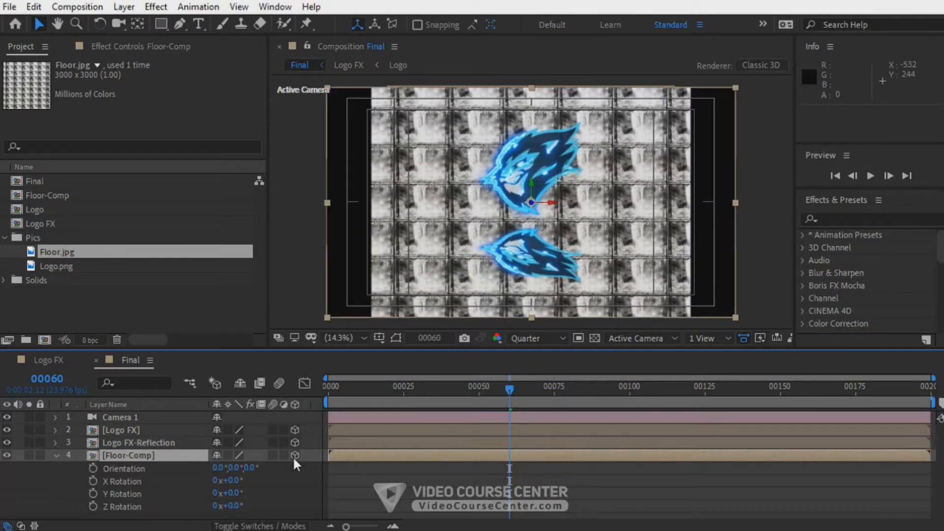
left_click_drag(238, 486, 227, 486)
left_click(234, 480)
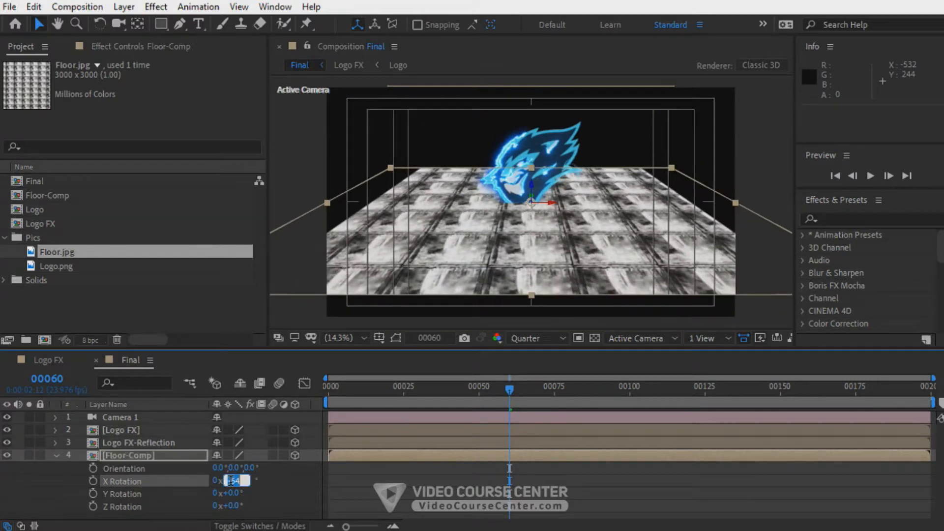
type("-90")
key("Return")
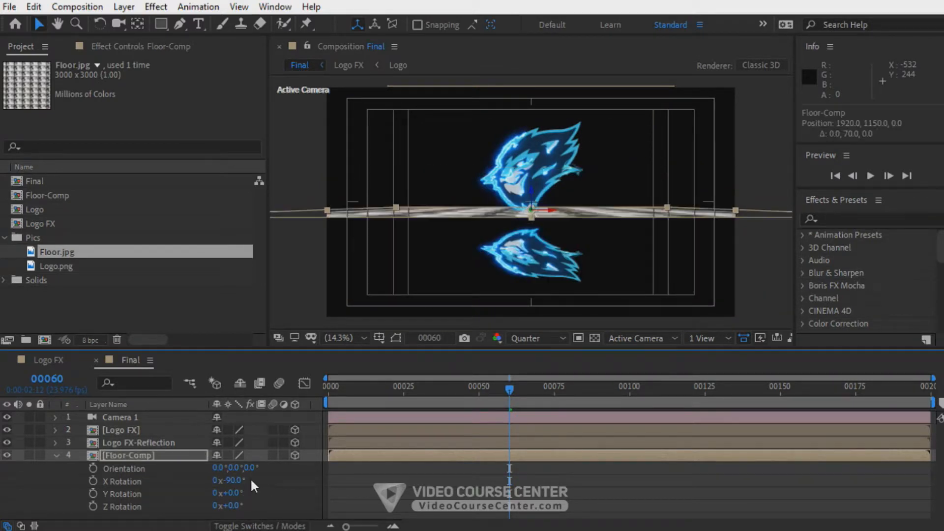
Step: Lower the Floor-Comp layer beneath the logo to a Y position of about 1528, and collapse its properties
left_click_drag(531, 213, 529, 230)
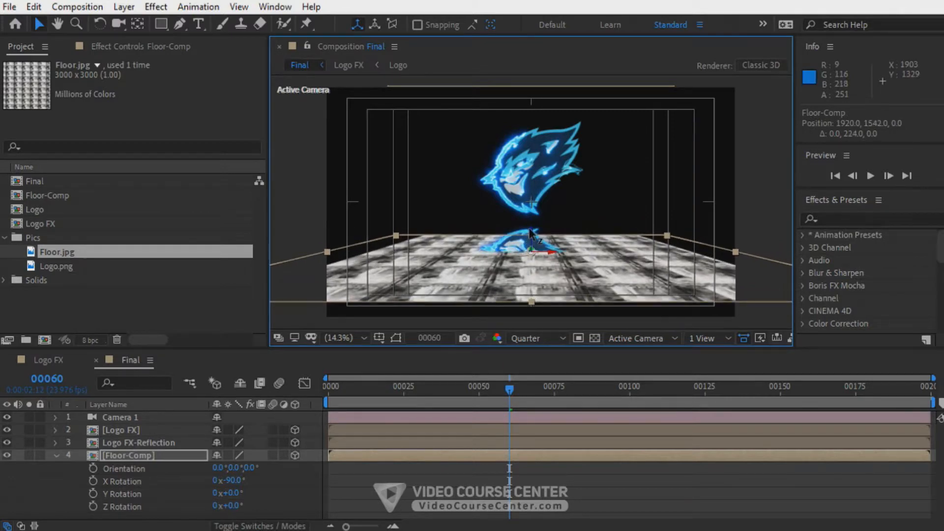
left_click_drag(530, 231, 530, 229)
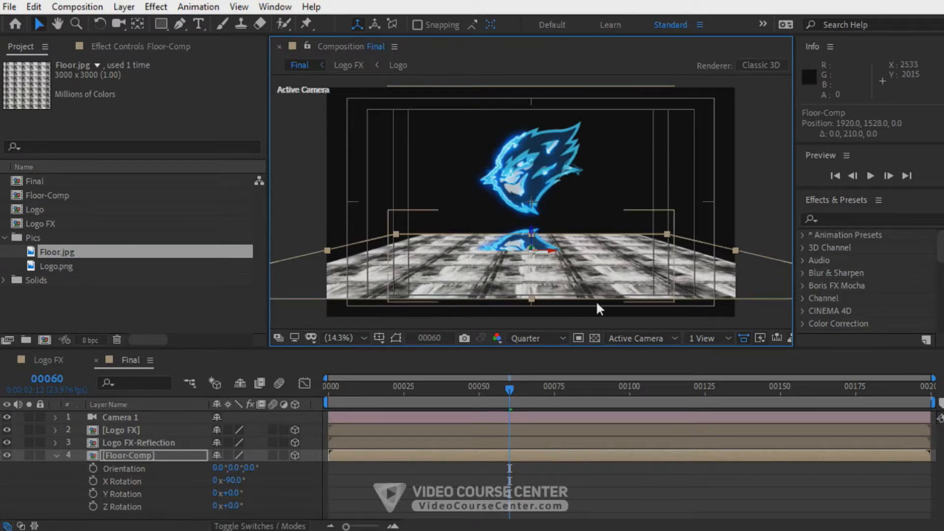
left_click(57, 455)
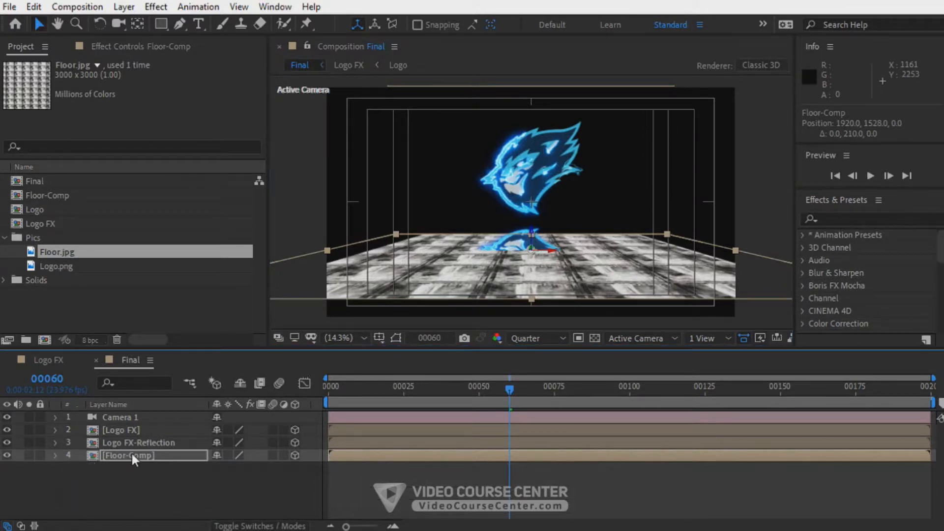
Step: Inside Floor-Comp, move the floor image down to Y position 1500, and enable Collapse Transformations on Floor-Comp in the Final composition
left_click(135, 453)
double_click(125, 455)
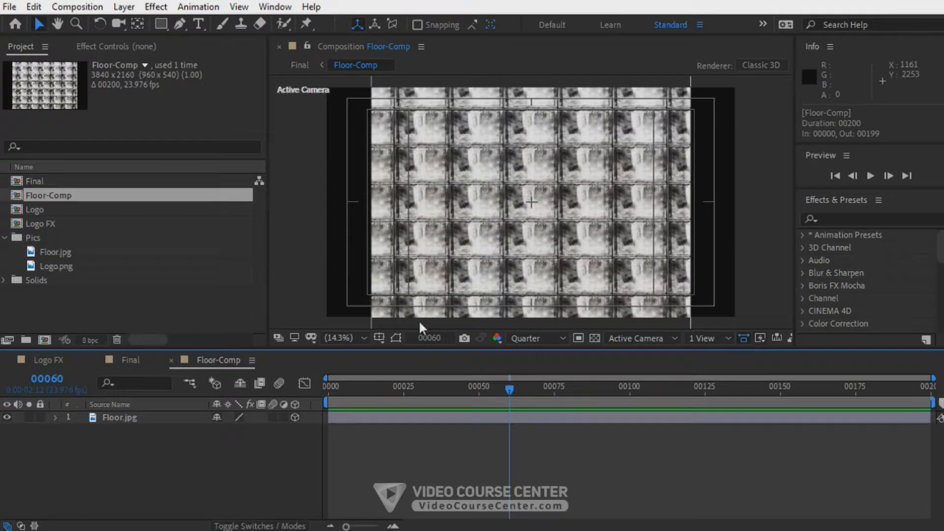
left_click(374, 25)
left_click(530, 182)
left_click_drag(530, 181, 530, 228)
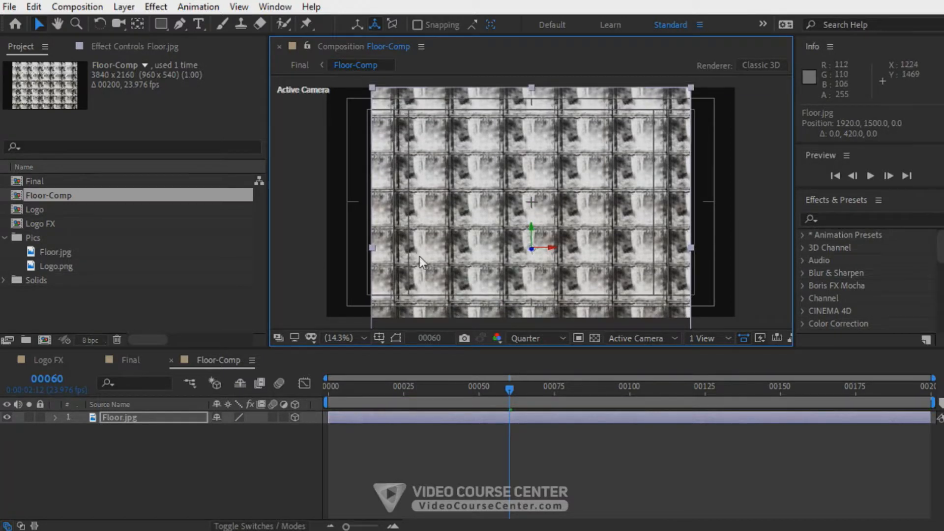
left_click(132, 361)
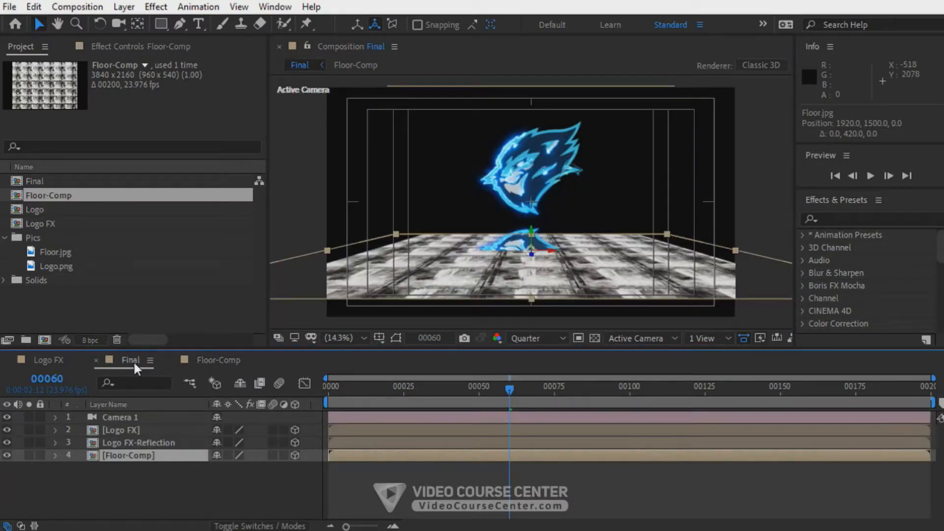
left_click(227, 455)
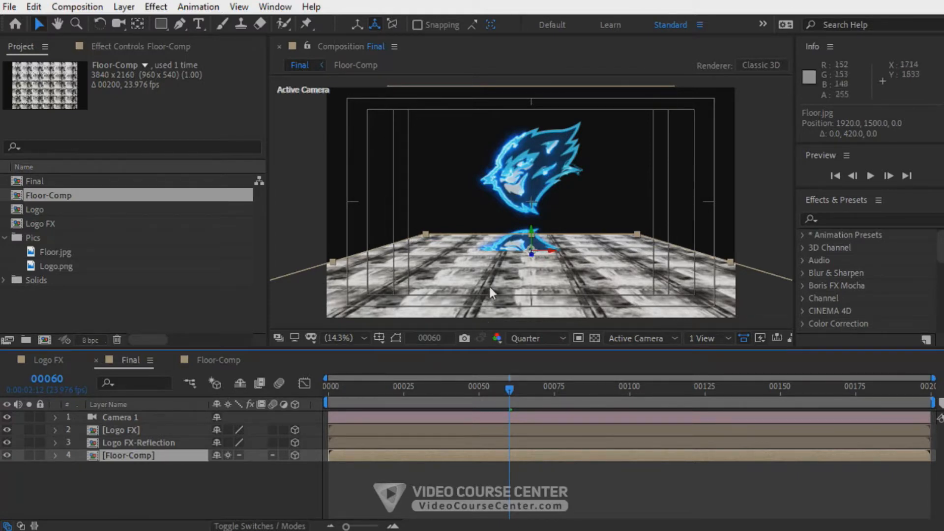
Step: Apply the Motion Tile effect to the Floor.jpg layer inside Floor-Comp
left_click(217, 360)
left_click(154, 418)
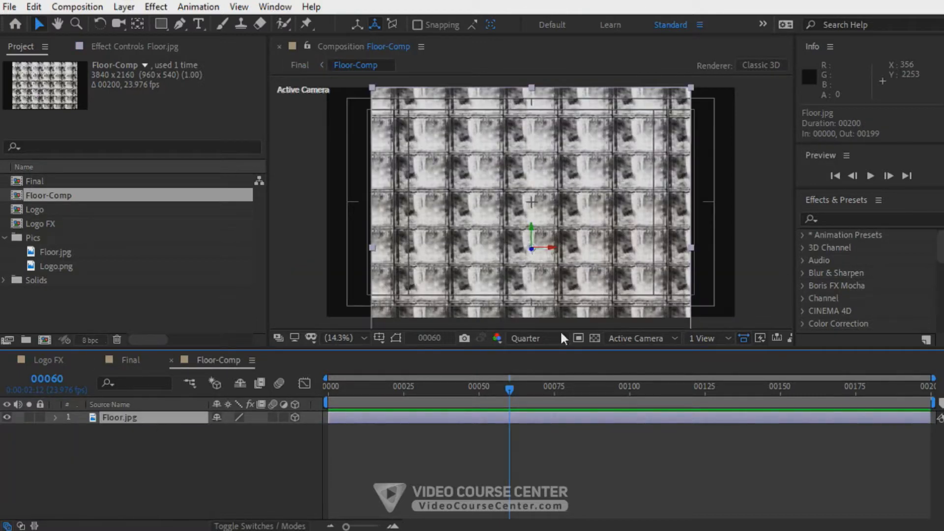
left_click(849, 220)
type("motion")
left_click_drag(857, 311, 133, 426)
Step: Set Motion Tile's Output Width to 300 and Output Height to 150, and enable Mirror Edges
left_click(154, 128)
type("390")
key("Return")
left_click(154, 128)
type("300")
key("Return")
left_click(156, 142)
type("150")
key("Return")
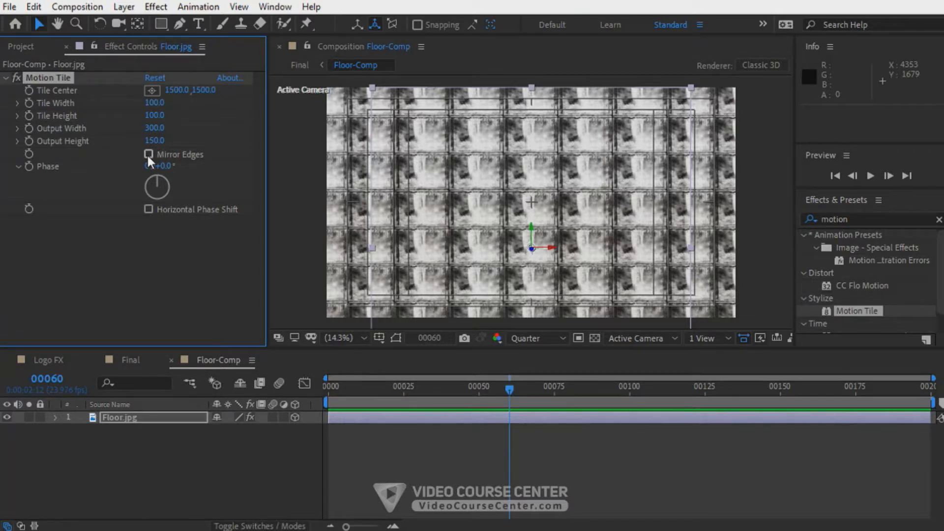
left_click(148, 155)
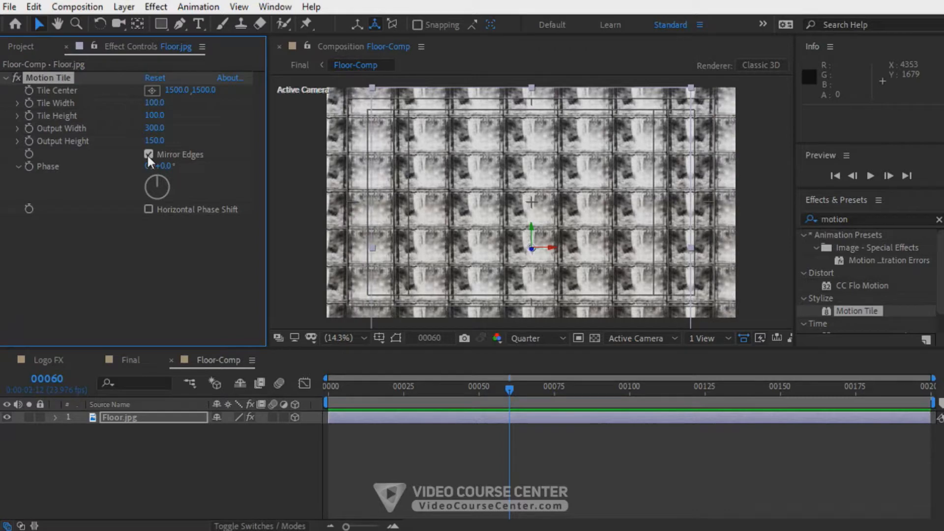
Step: In the Final composition, lower the Logo FX layer to Y position 884
left_click(131, 359)
left_click_drag(131, 360, 232, 361)
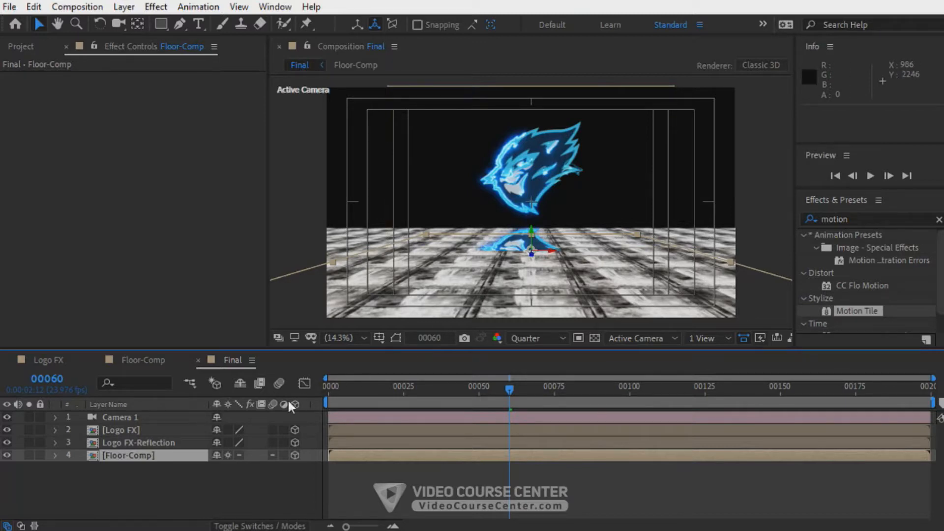
left_click(151, 430)
key("shift+Down")
key("shift+Down")
key("shift+Down")
key("shift+Down")
key("shift+Down")
key("shift+Down")
key("shift+Down")
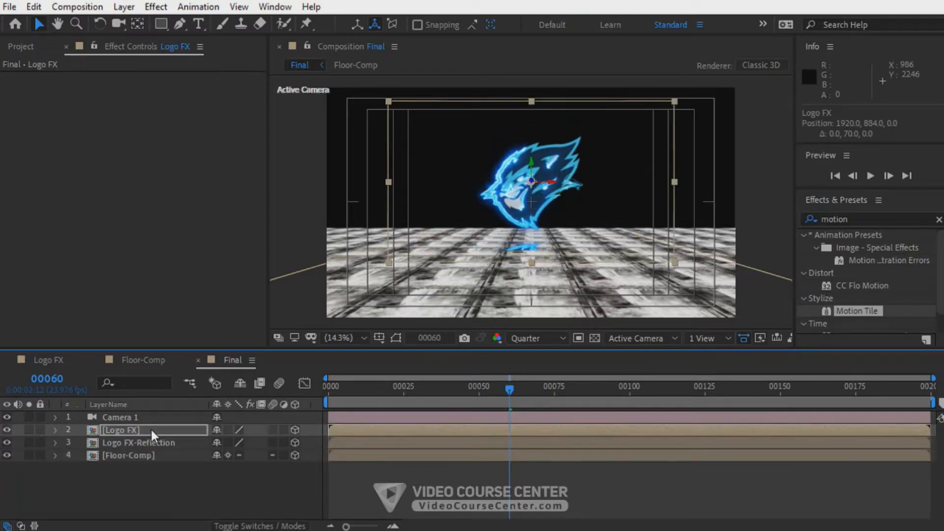
Step: Raise the Floor-Comp layer to Y position 1465 so the floor meets the base of the logo
left_click(158, 451)
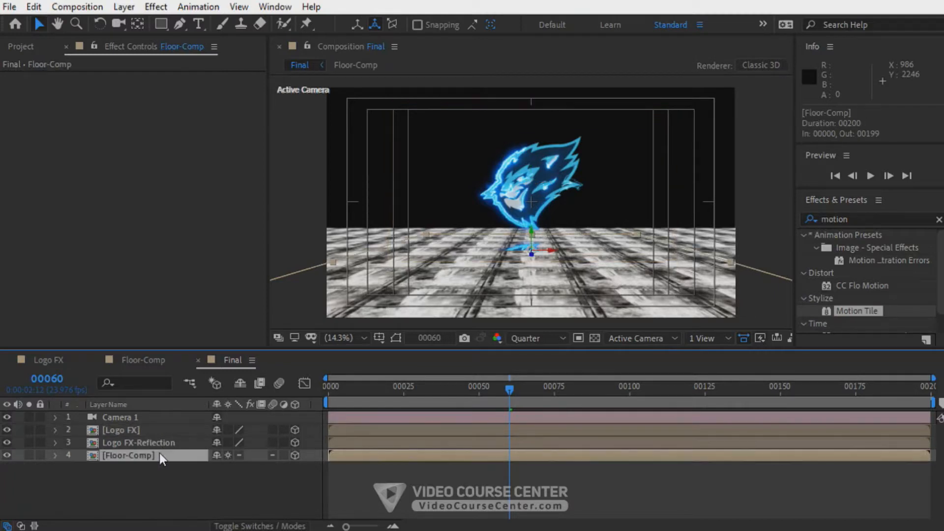
key("shift+Up")
key("shift+Up")
key("shift+Up")
key("shift+Up")
key("shift+Up")
key("shift+Up")
key("shift+Up")
key("shift+Up")
key("shift+Up")
key("Up")
key("shift+Down")
key("shift+Down")
key("shift+Down")
key("shift+Down")
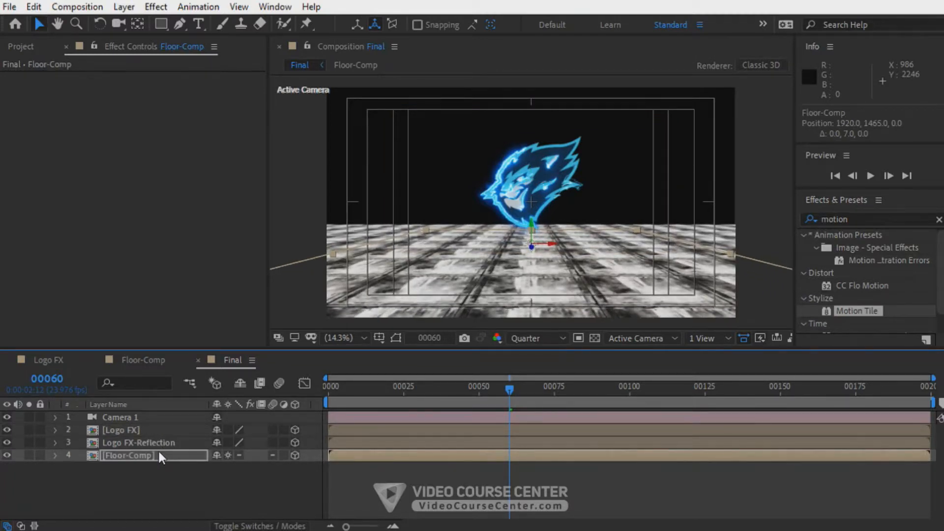
left_click(175, 474)
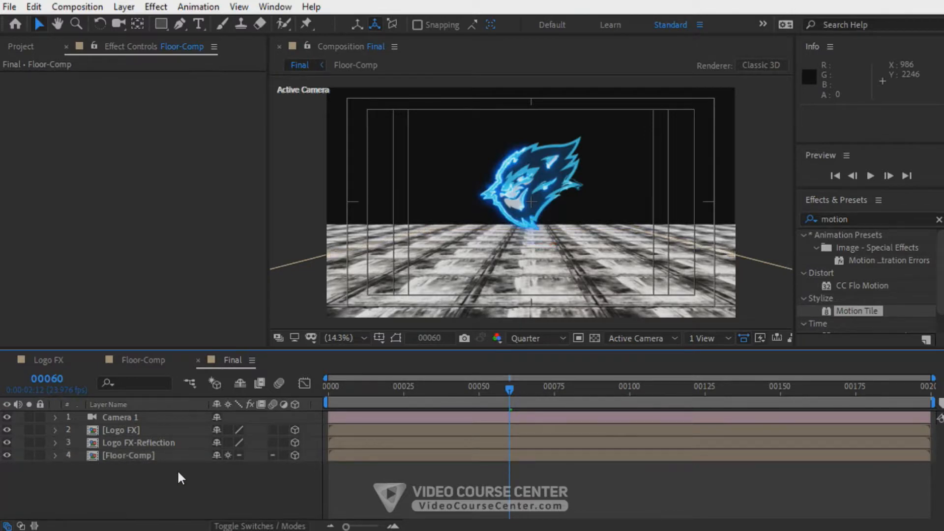
Step: Hide the Floor-Comp layer and add a new adjustment layer directly above it
left_click(132, 456)
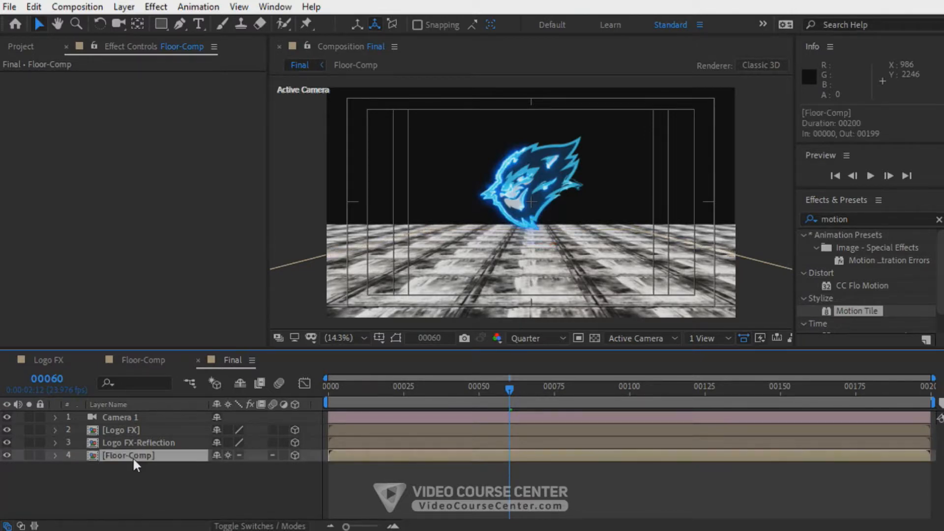
left_click(7, 456)
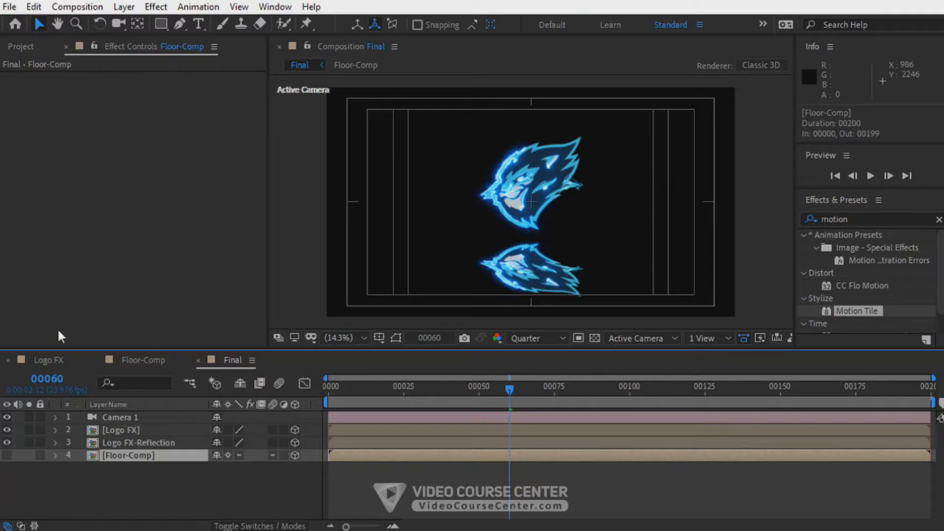
left_click(124, 7)
mouse_move(148, 24)
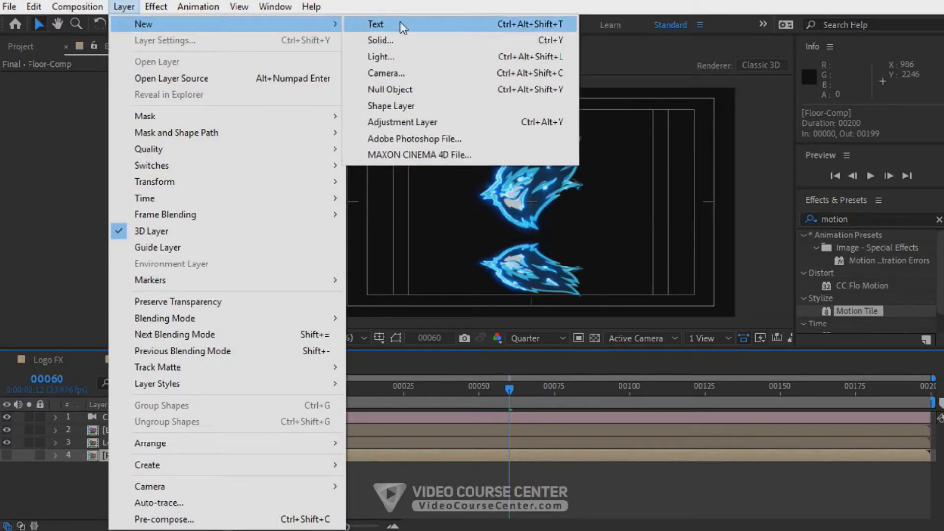
left_click(389, 123)
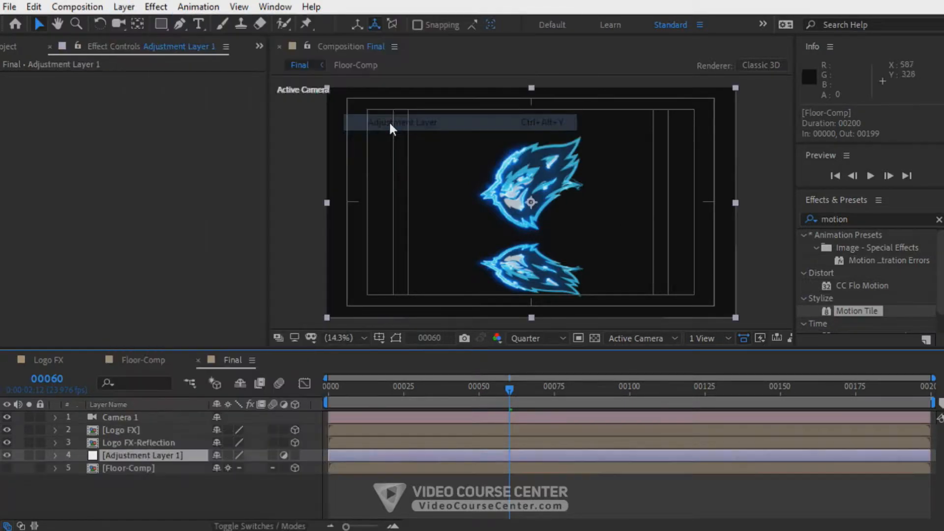
Step: Rename the adjustment layer Reflection-Adjustment and place it directly above the Logo FX-Reflection layer
key("Return")
key("End")
key("BackSpace")
key("BackSpace")
key("BackSpace")
key("BackSpace")
key("BackSpace")
key("BackSpace")
key("BackSpace")
key("BackSpace")
key("Home")
type("Reflection")
key("Return")
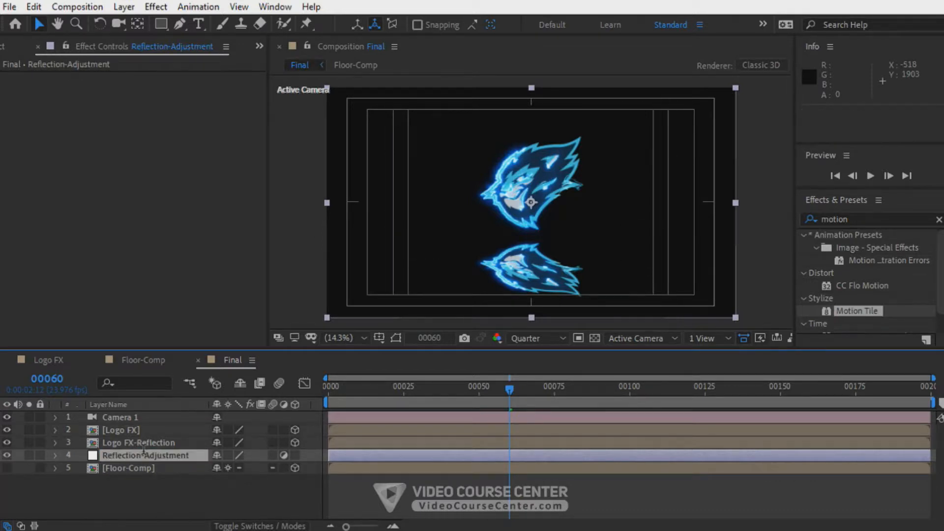
left_click_drag(161, 453, 166, 436)
left_click(149, 445)
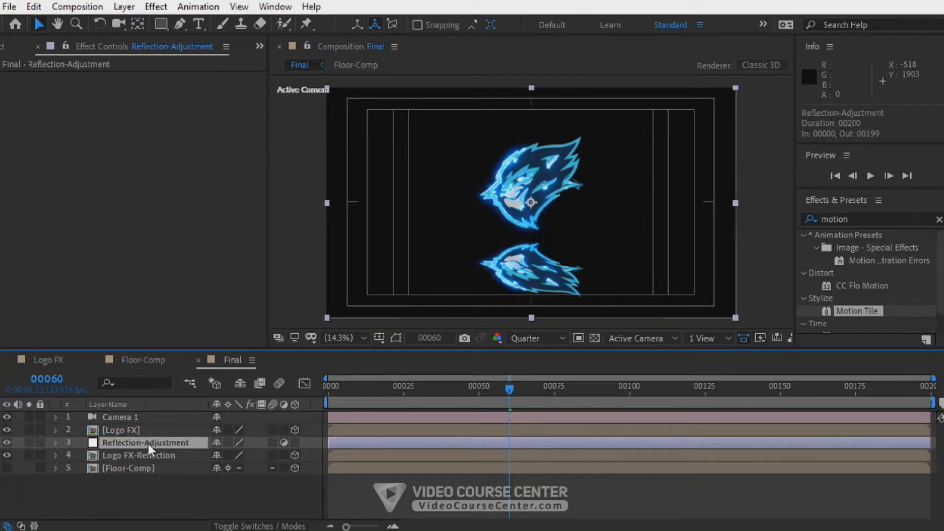
Step: Apply Compound Blur to the Reflection-Adjustment layer, using Floor-Comp as the Blur Layer
left_click(156, 7)
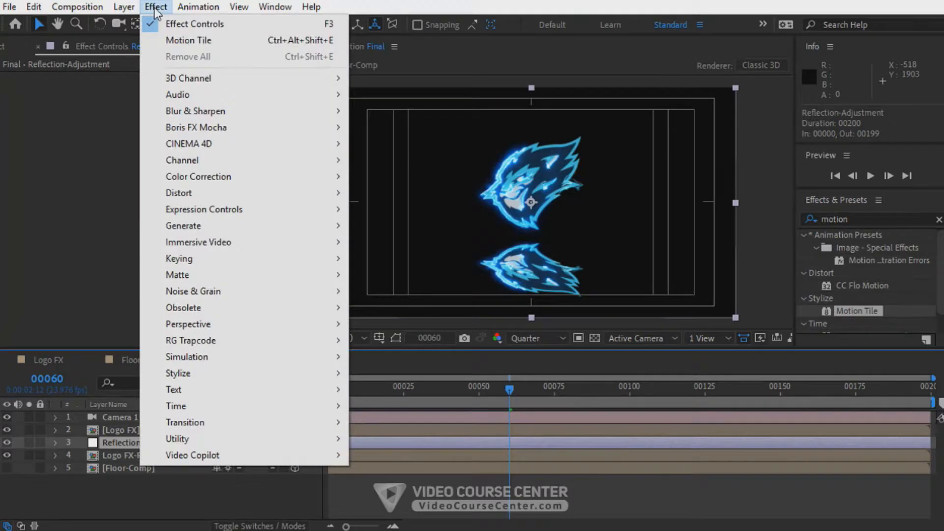
mouse_move(199, 113)
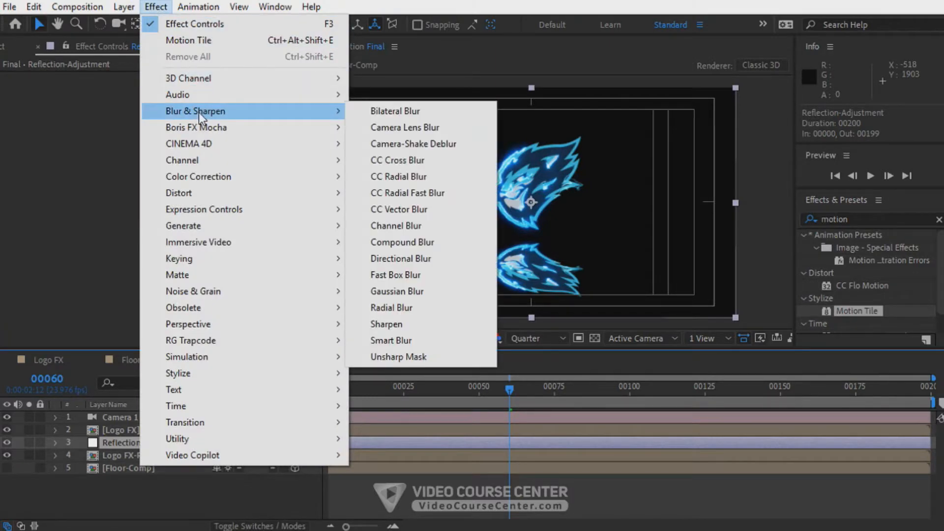
left_click(399, 241)
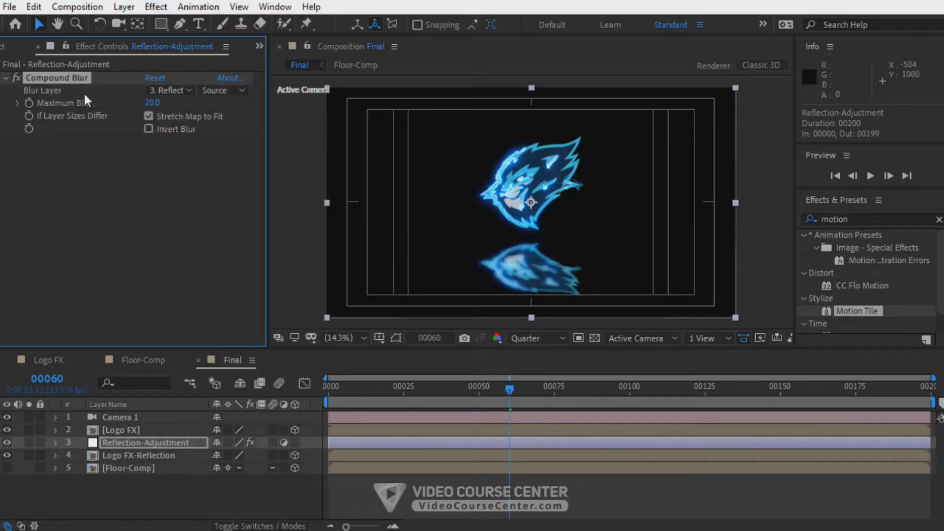
left_click(172, 93)
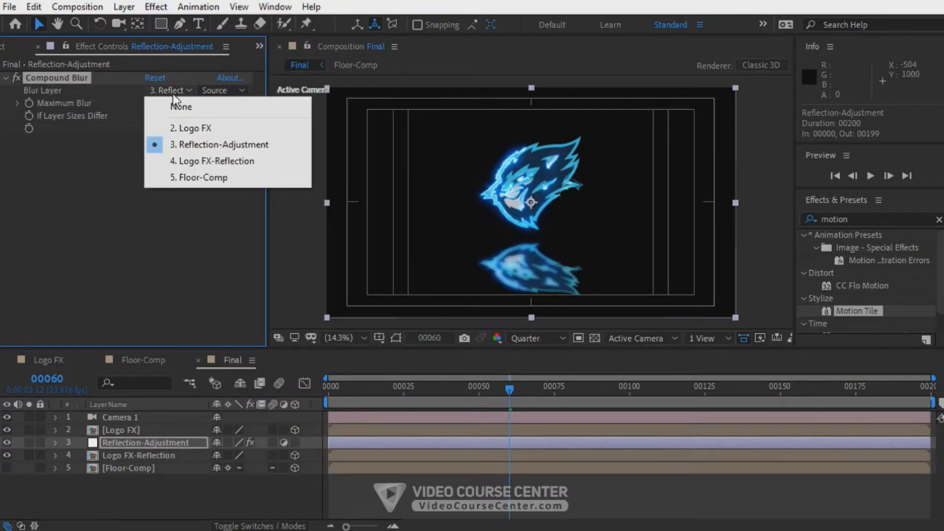
left_click(187, 177)
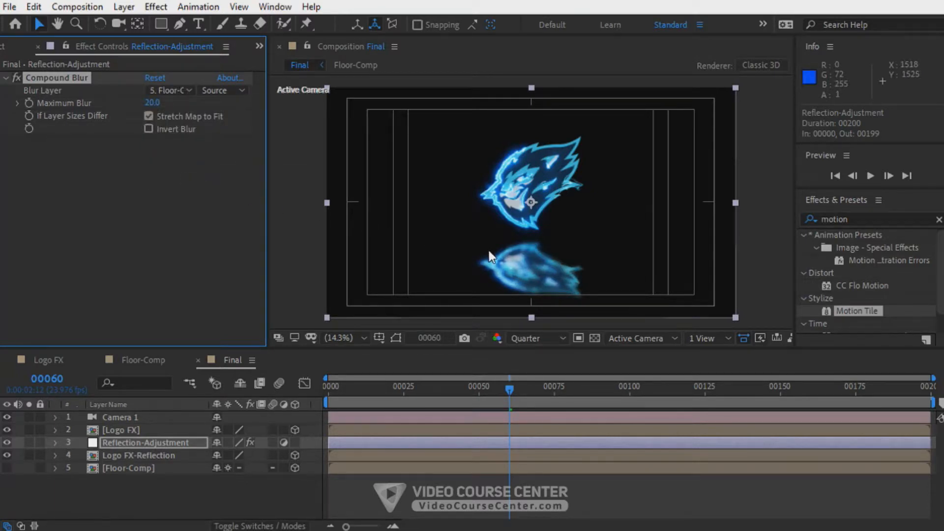
Step: Move the camera closer to the logo's reflection, to a position of about 1916, 1078, -1289
key("c")
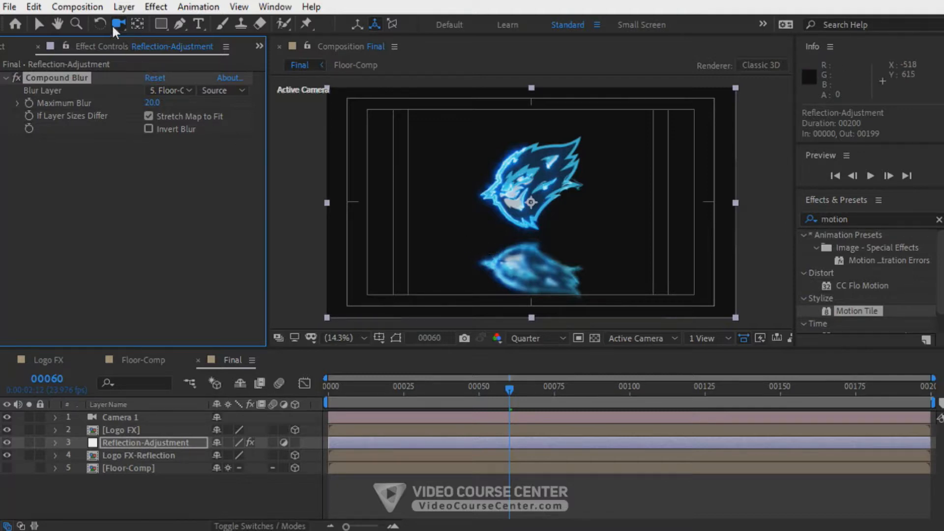
left_click_drag(483, 238, 535, 258)
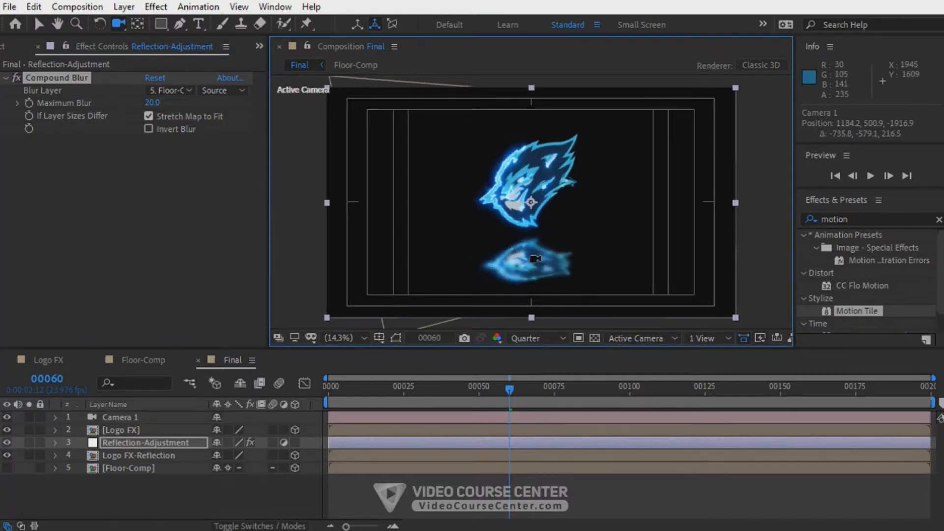
left_click_drag(445, 289, 529, 204)
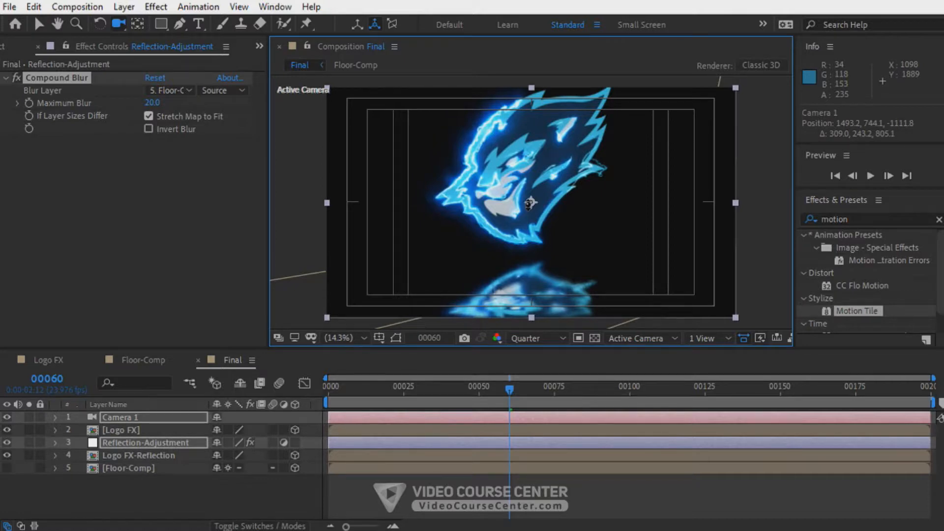
mouse_move(530, 203)
left_mouse_down()
mouse_move(540, 214)
mouse_move(529, 203)
mouse_move(546, 202)
mouse_move(531, 204)
left_mouse_up()
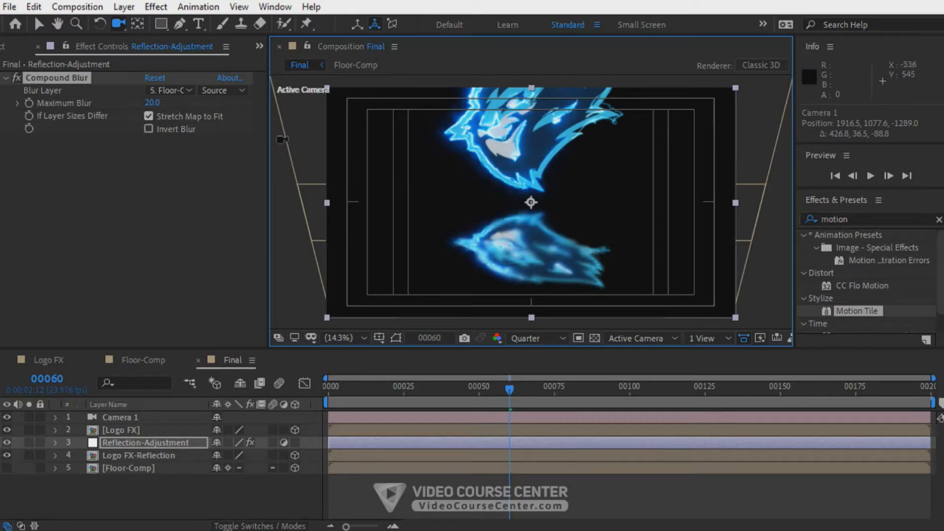
Step: Set the Compound Blur's Maximum Blur to 50 on Reflection-Adjustment and orbit the camera around the reflection
left_click_drag(152, 102, 169, 103)
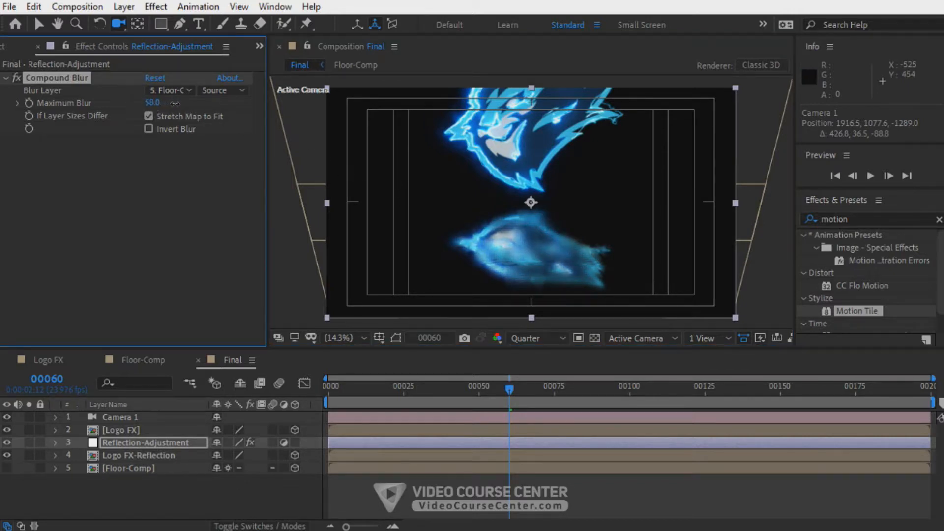
left_click_drag(508, 243, 519, 239)
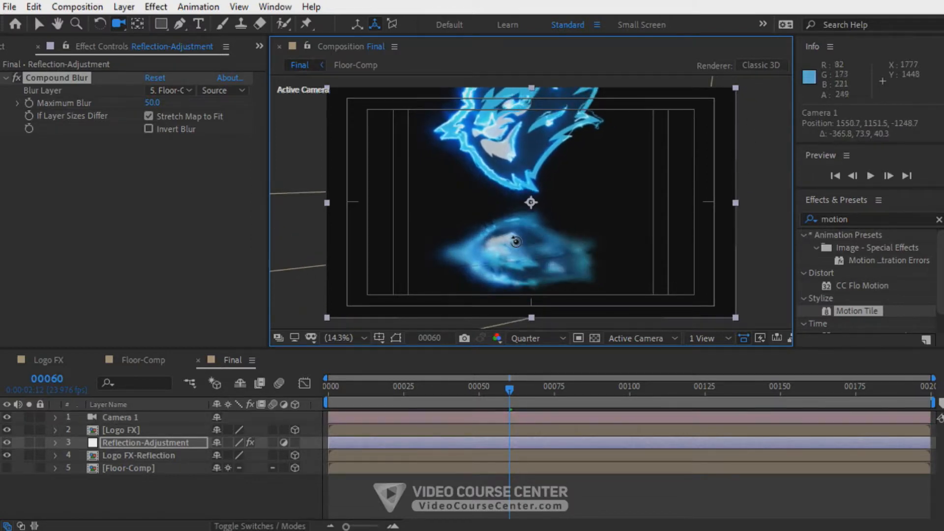
Step: Apply Fast Box Blur to Logo FX-Reflection with Blur Radius 20 and Vertical blur dimensions, then orbit the camera slightly
left_click(150, 456)
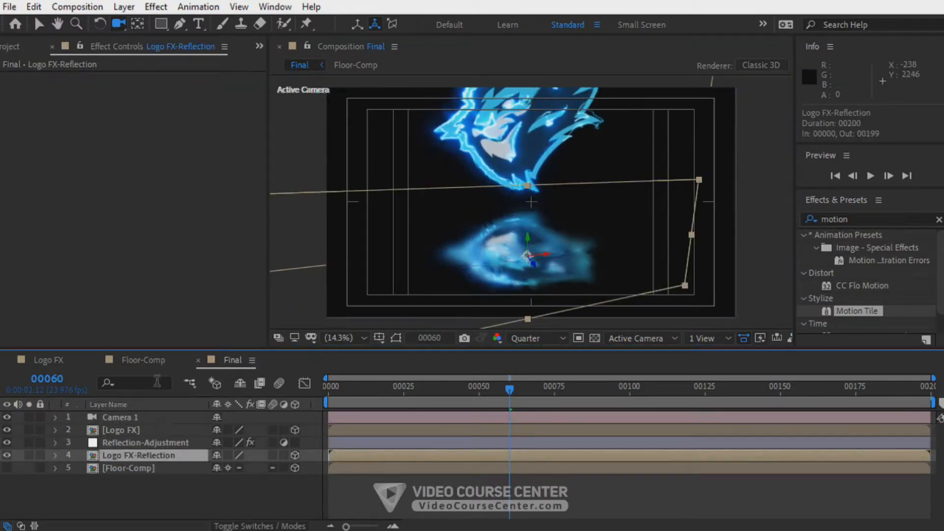
left_click(147, 9)
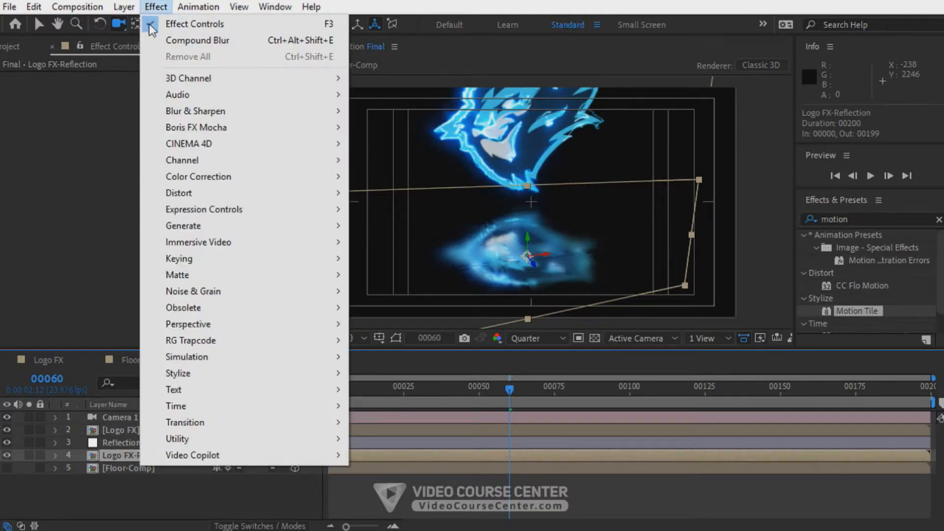
mouse_move(295, 111)
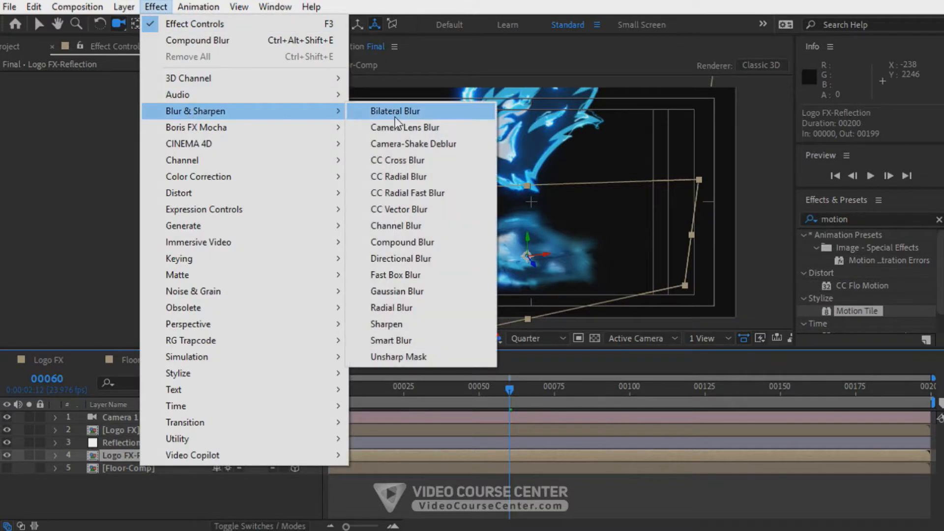
left_click(405, 275)
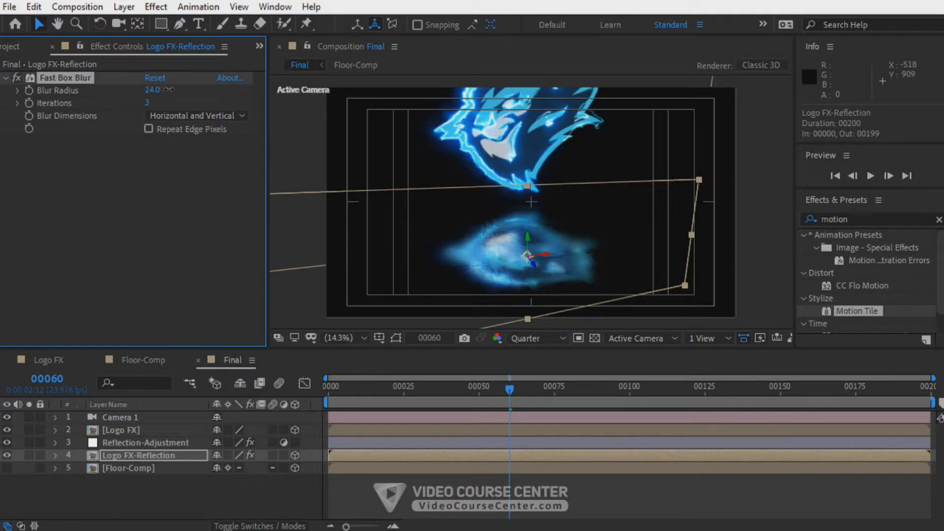
type("20")
key("Return")
left_click(184, 116)
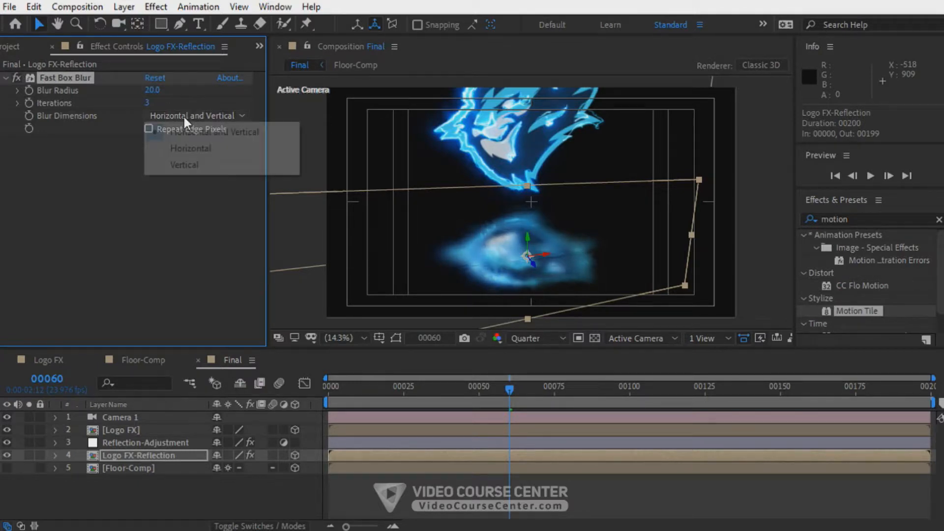
left_click(188, 165)
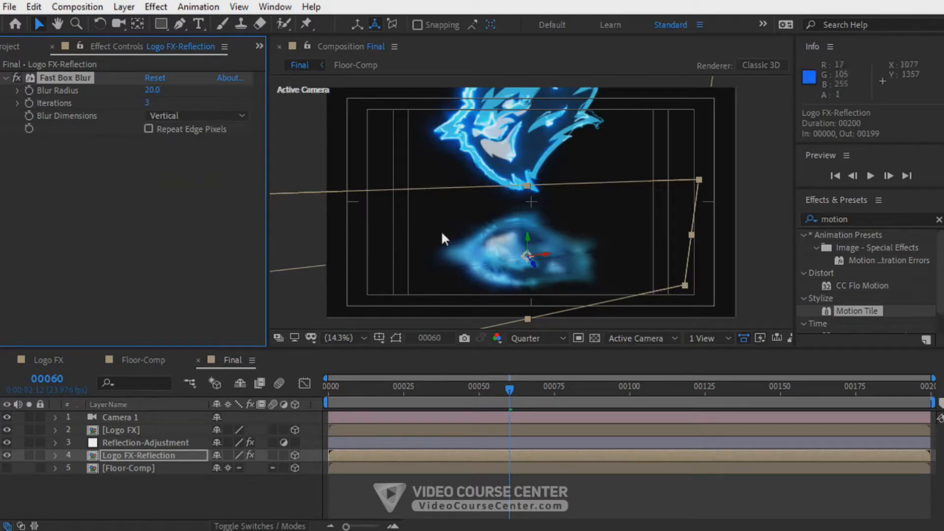
key("c")
left_click_drag(443, 238, 467, 237)
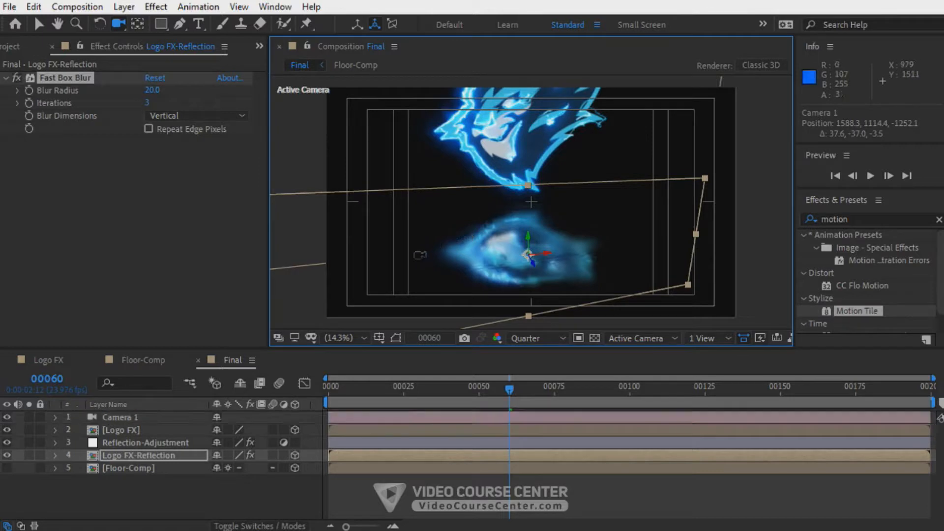
Step: Apply the Curves effect to the Floor.jpg layer in Floor-Comp
left_click(139, 360)
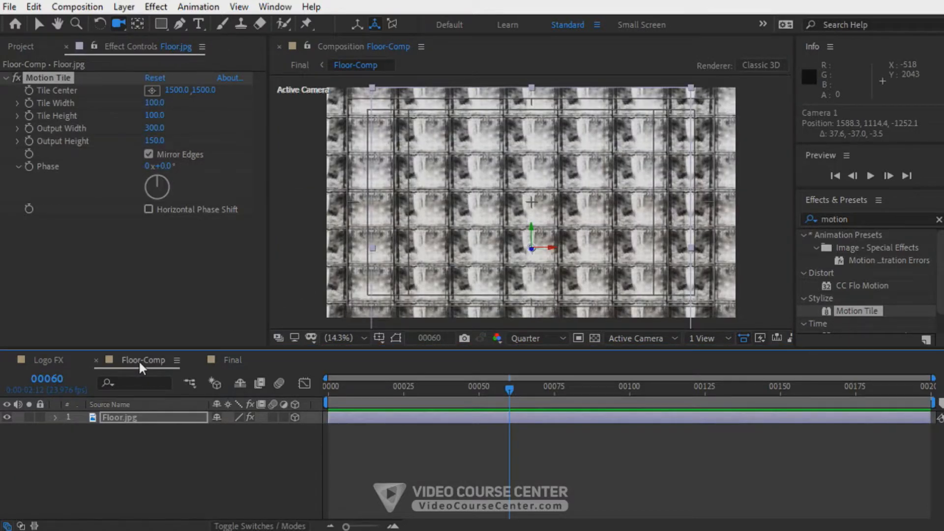
left_click(126, 419)
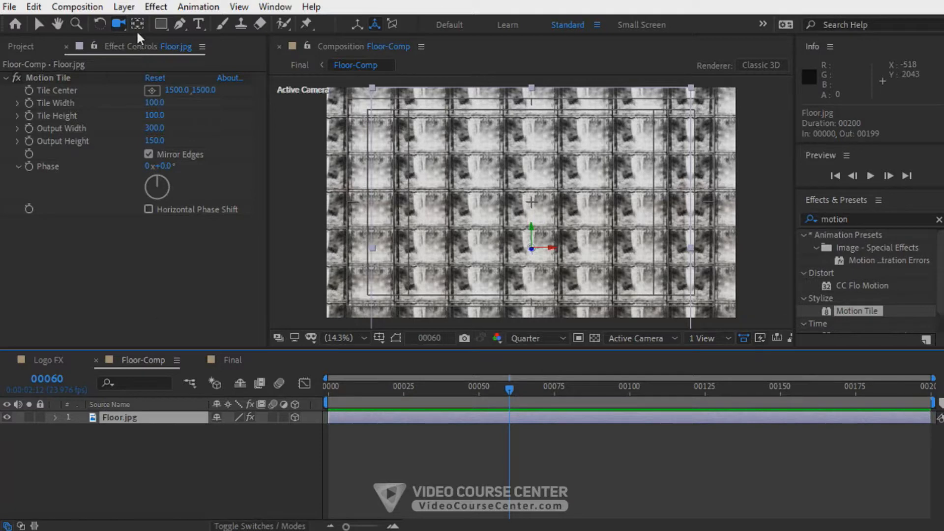
left_click(156, 7)
mouse_move(240, 176)
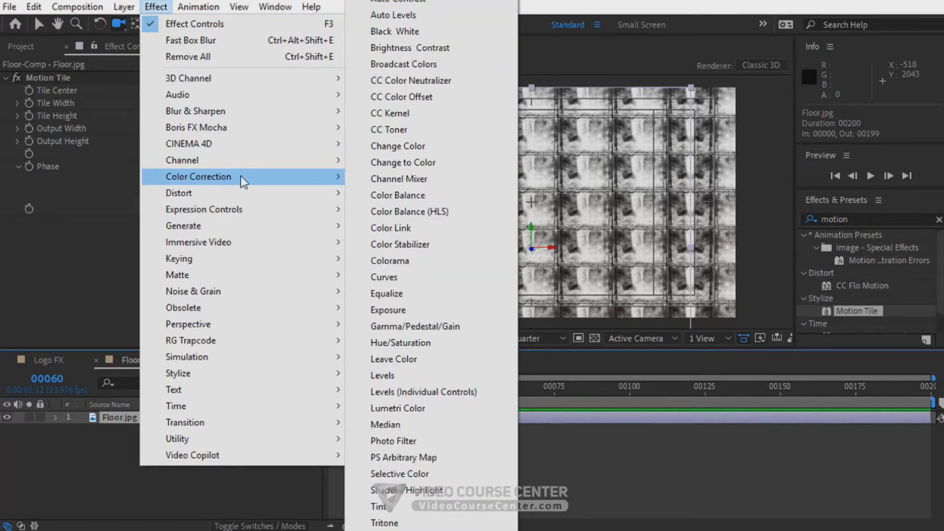
left_click(391, 277)
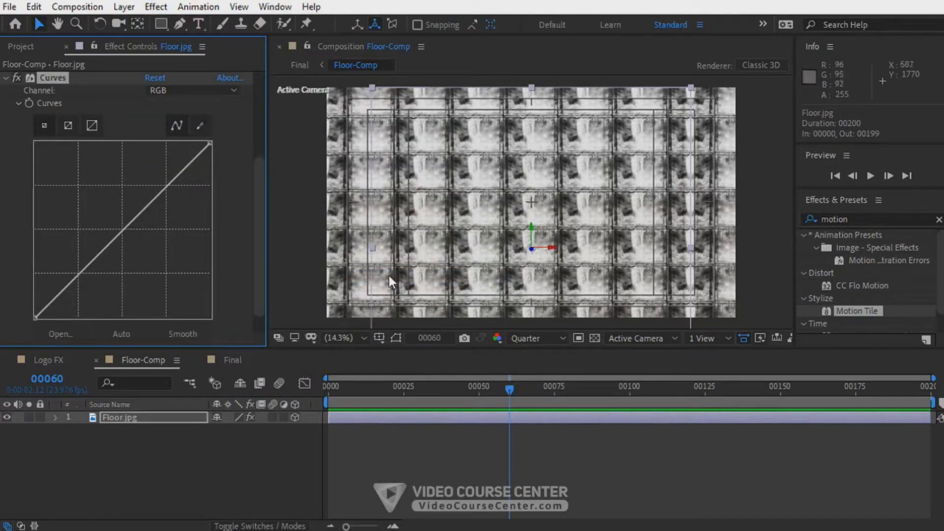
Step: Open a second composition viewer locked to Floor-Comp and show the Final composition in the other viewer
left_click(383, 48)
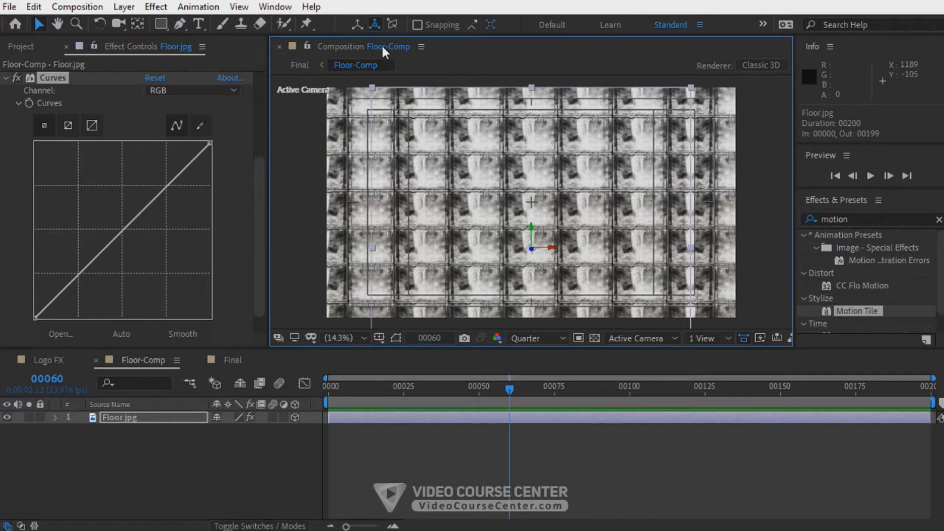
left_click(241, 10)
left_click(253, 25)
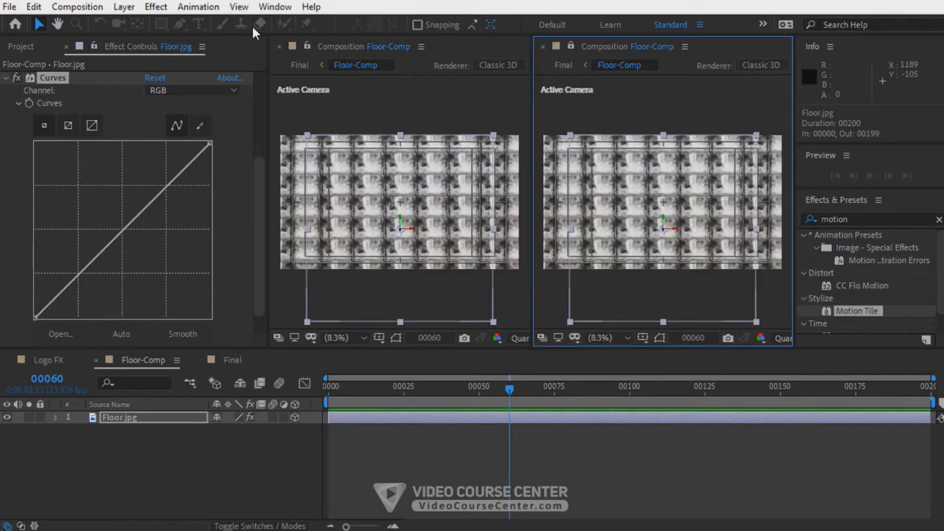
left_click(146, 415)
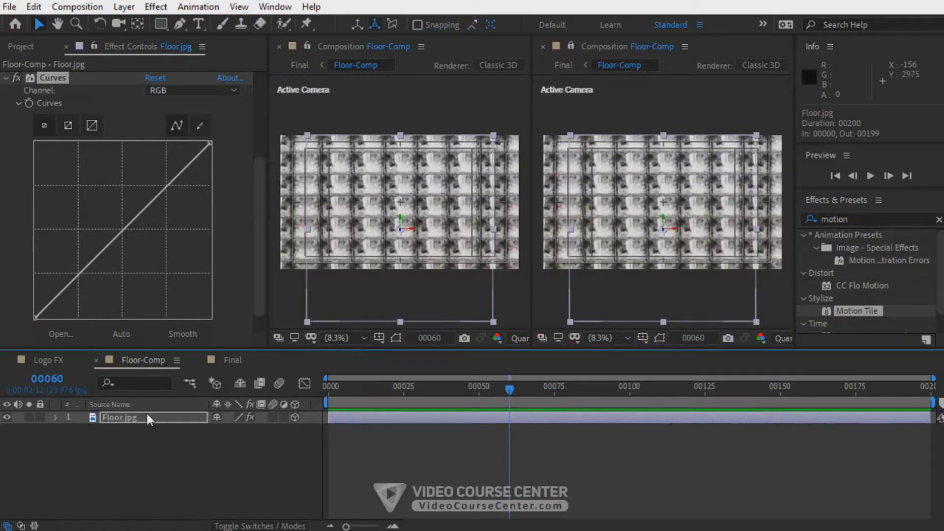
left_click(570, 46)
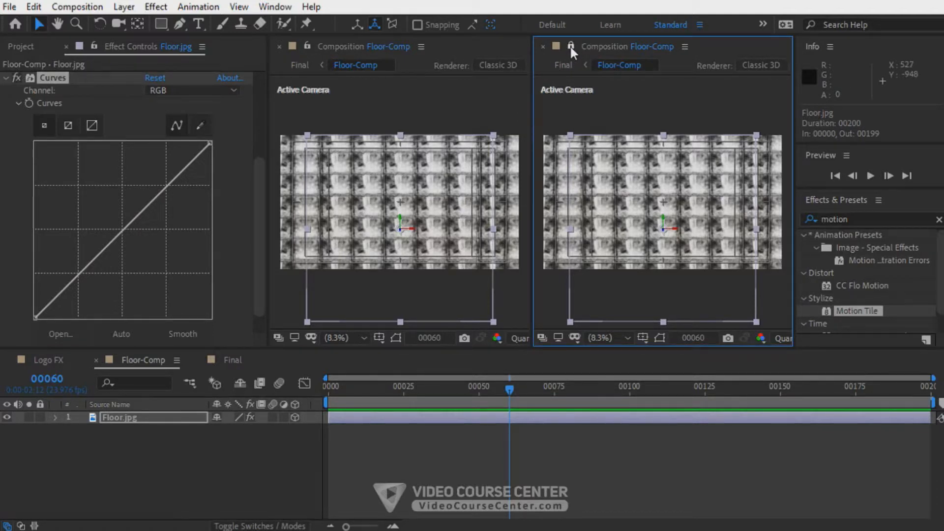
left_click(232, 360)
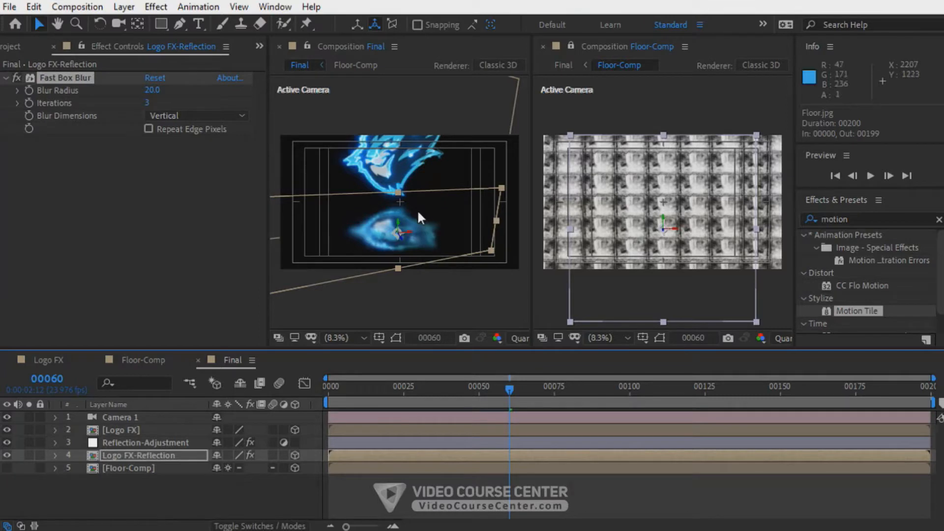
Step: Widen both composition viewers and lock the first one to the Final composition
left_click_drag(267, 110, 177, 109)
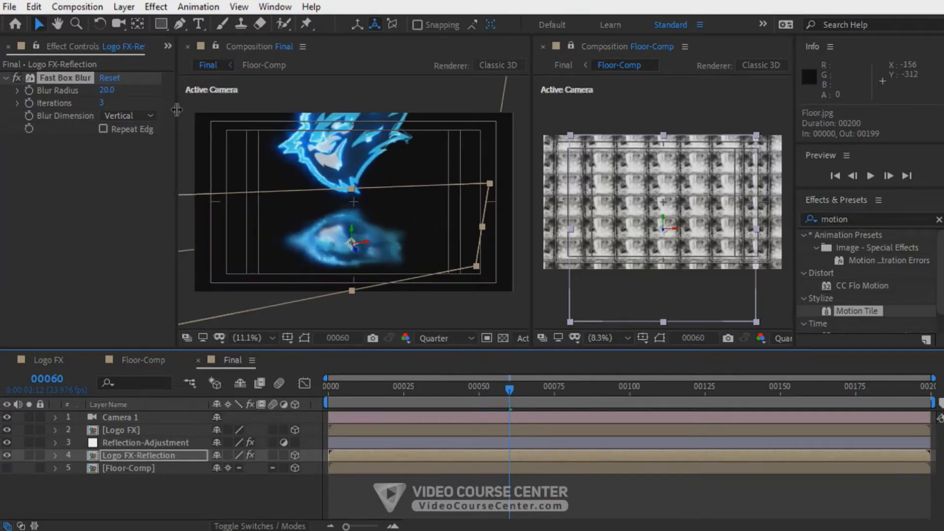
left_click_drag(796, 102, 935, 106)
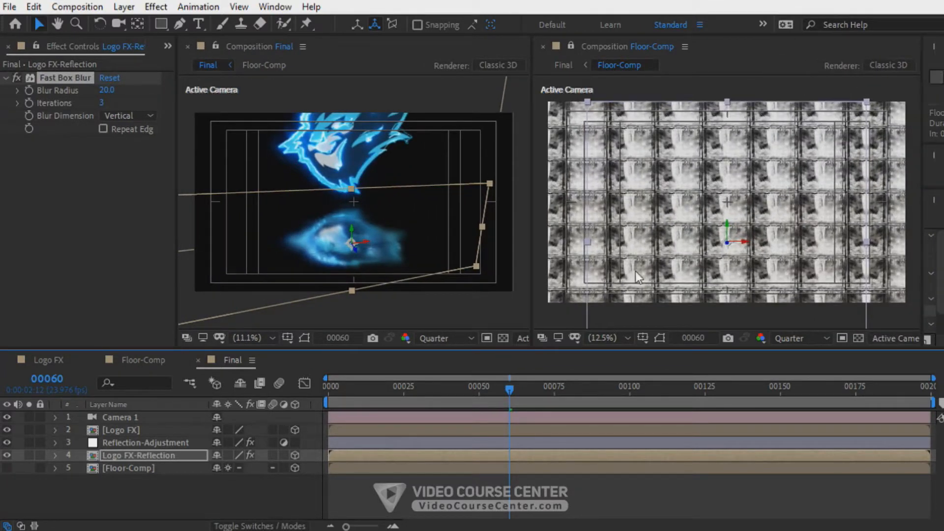
left_click(143, 360)
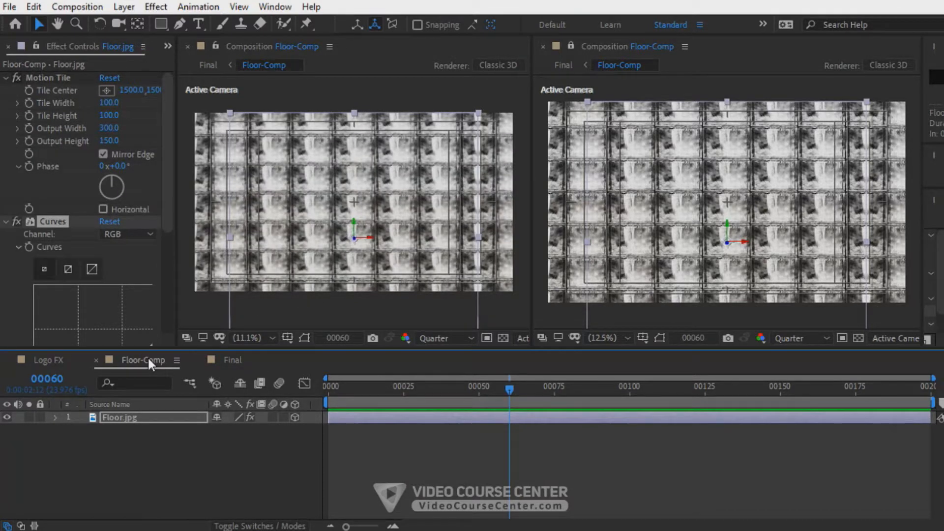
left_click(224, 359)
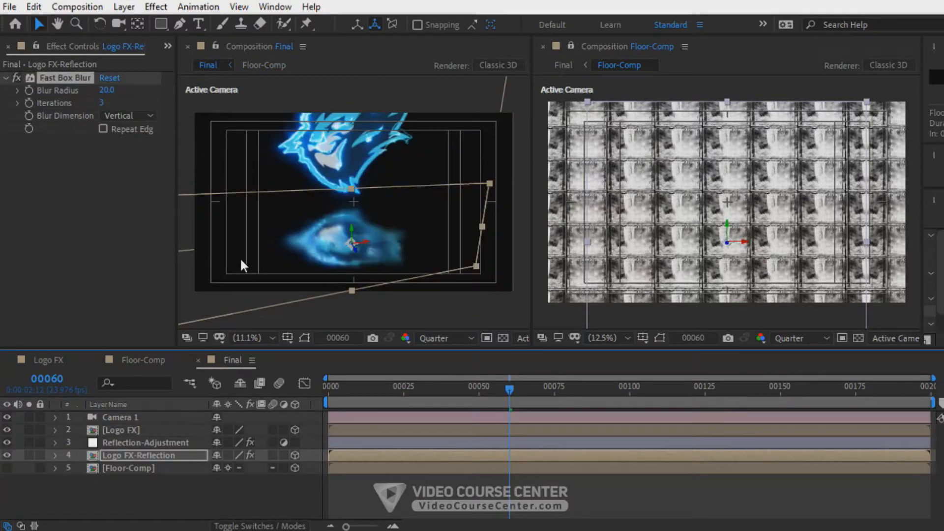
left_click(212, 46)
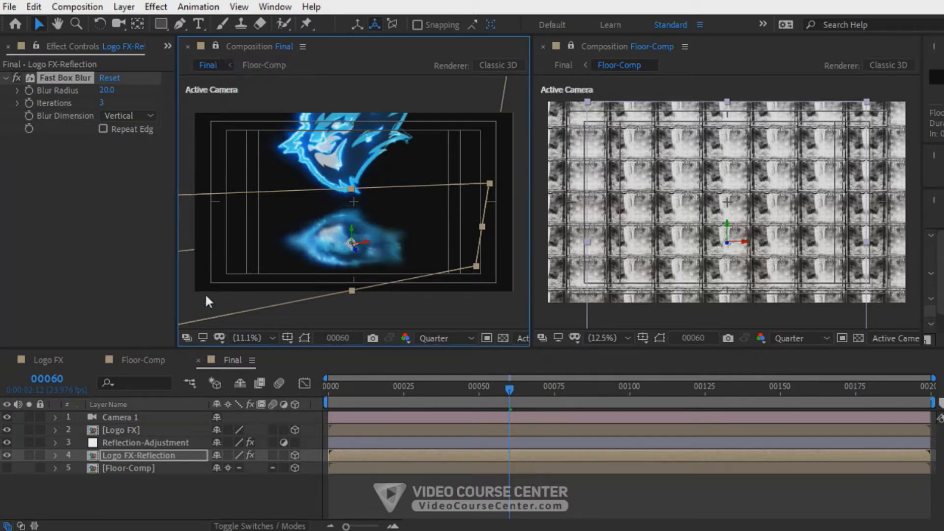
Step: Darken Floor.jpg by bending its RGB curve downward from the middle, and orbit the Final camera to check the reflection
left_click(152, 359)
left_click(5, 78)
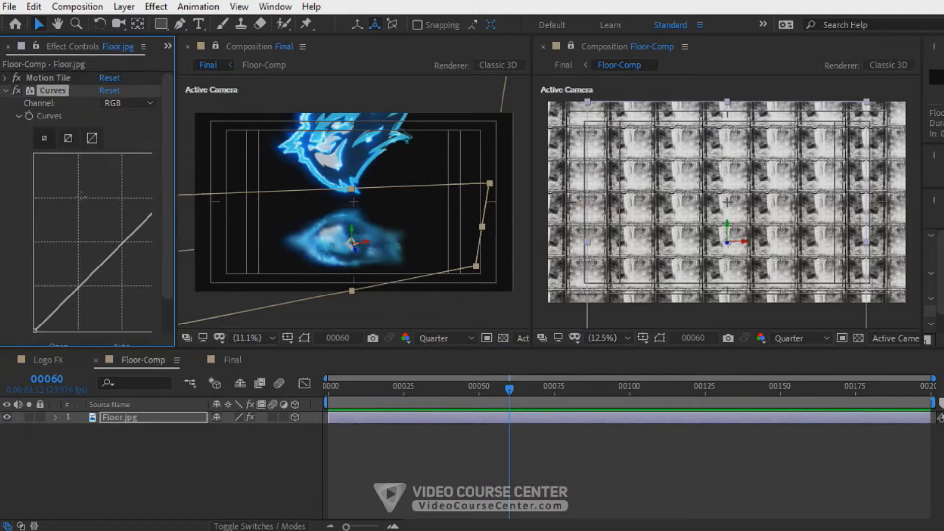
left_click_drag(175, 226, 204, 226)
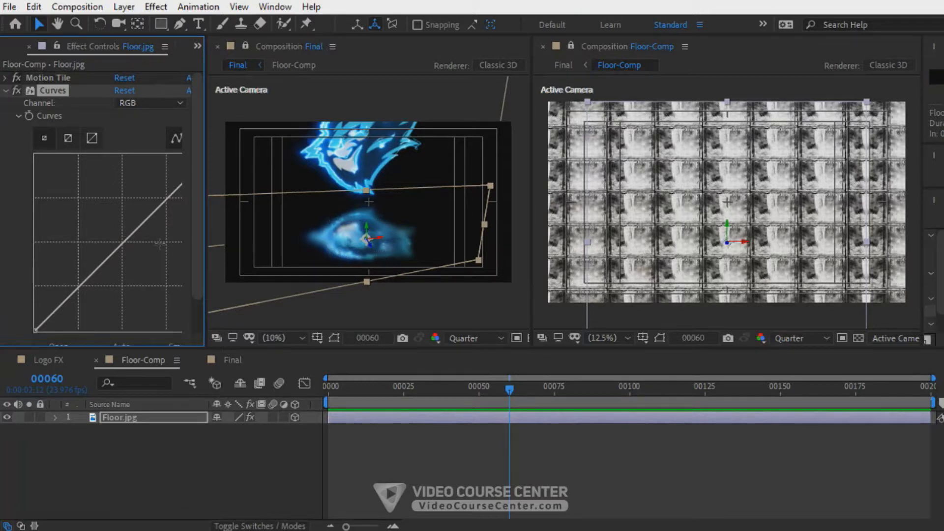
left_click_drag(124, 242, 142, 266)
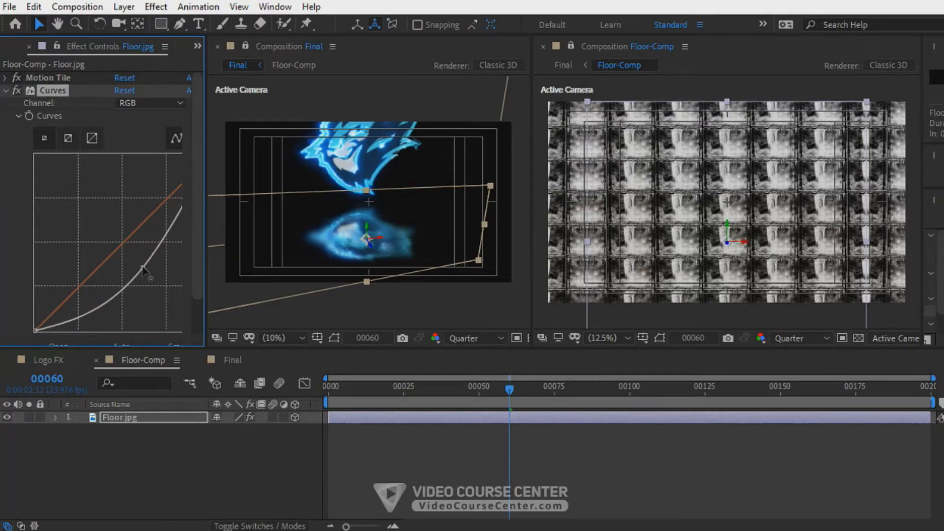
left_click(294, 252)
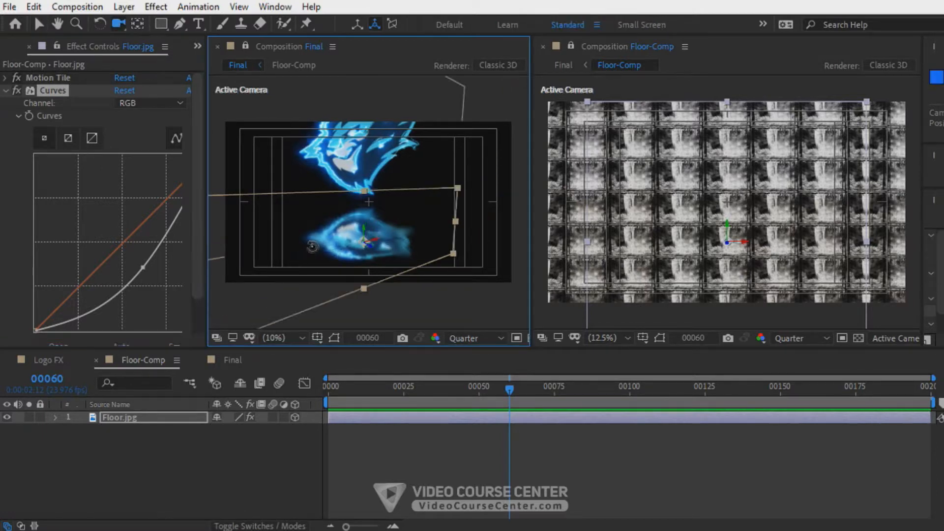
key("c")
mouse_move(320, 242)
left_mouse_down()
mouse_move(305, 217)
mouse_move(311, 229)
left_mouse_up()
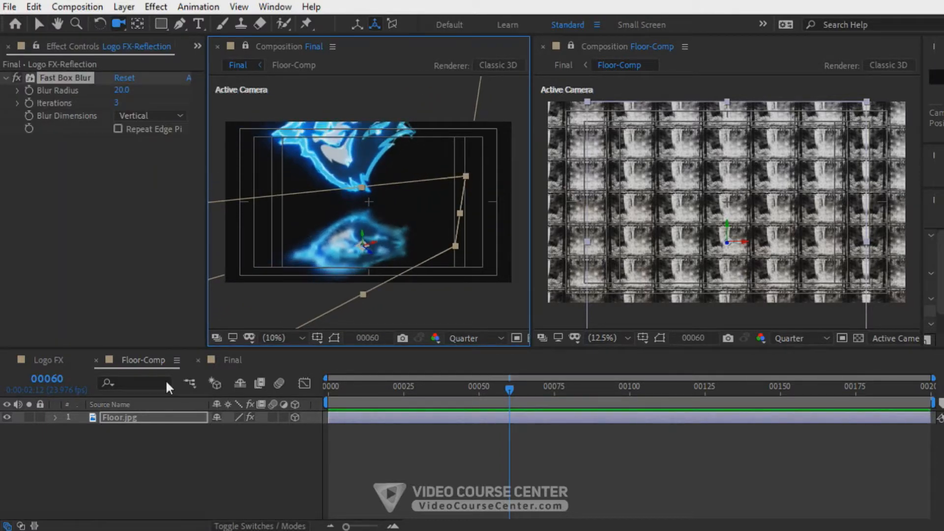
Step: Try a steep, high-contrast S-shaped RGB curve on Floor.jpg and view the reflection from another camera angle
left_click(141, 418)
left_click_drag(125, 251, 132, 236)
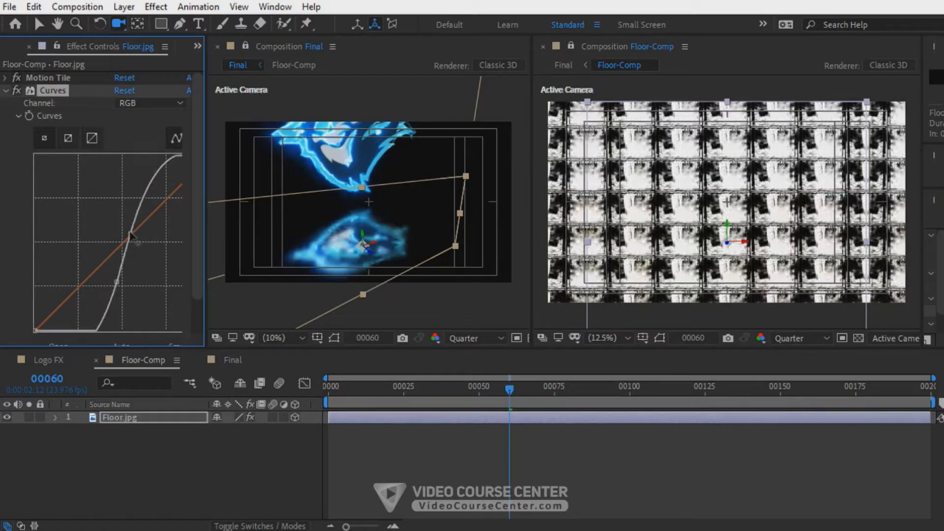
left_click_drag(315, 237, 327, 249)
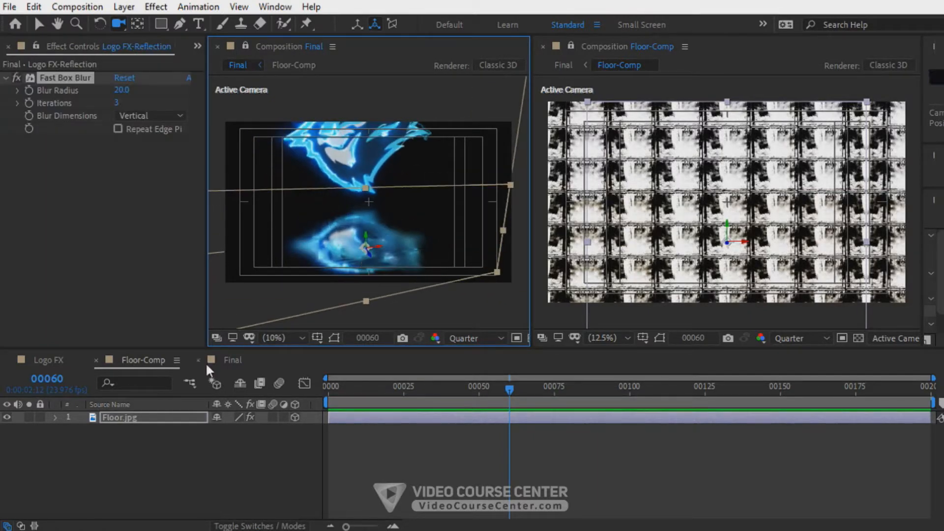
Step: Reshape Floor.jpg's RGB curve back into a single downward bend that darkens the texture, and orbit around the reflection again
left_click(157, 393)
left_click_drag(141, 230, 137, 237)
left_click_drag(118, 268, 117, 274)
left_click_drag(137, 236, 150, 268)
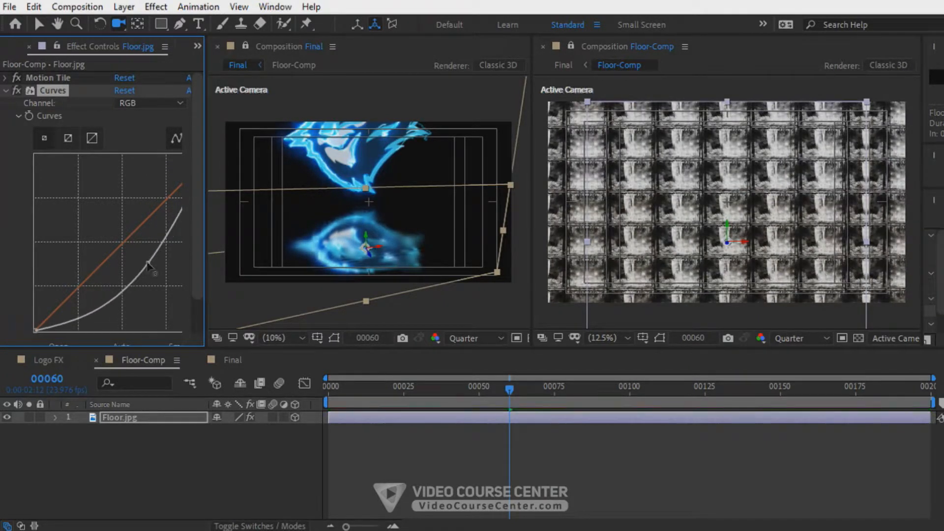
left_click(331, 243)
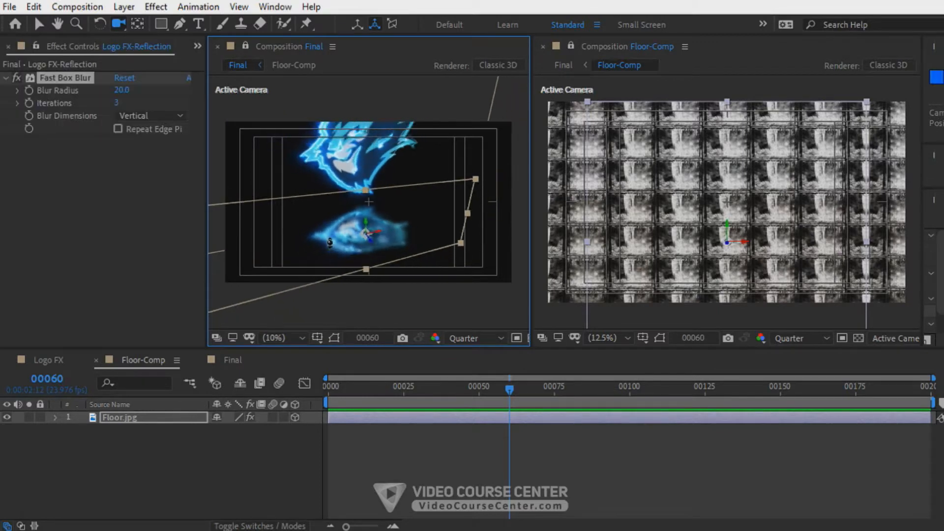
Step: Raise the upper part of Floor.jpg's RGB curve for strong contrast and bring the Final camera back to a frontal logo view
left_click(162, 417)
left_click_drag(142, 273, 151, 207)
left_click_drag(373, 236, 364, 212)
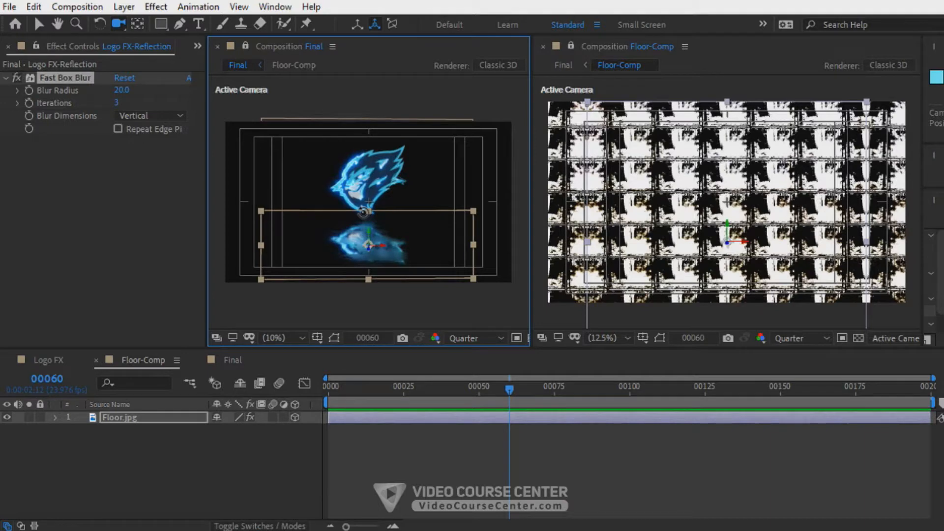
Step: Turn off Title/Action Safe in the Final viewer and soften Floor.jpg's RGB curve into a gentler S-shape
left_click(318, 338)
left_click(334, 352)
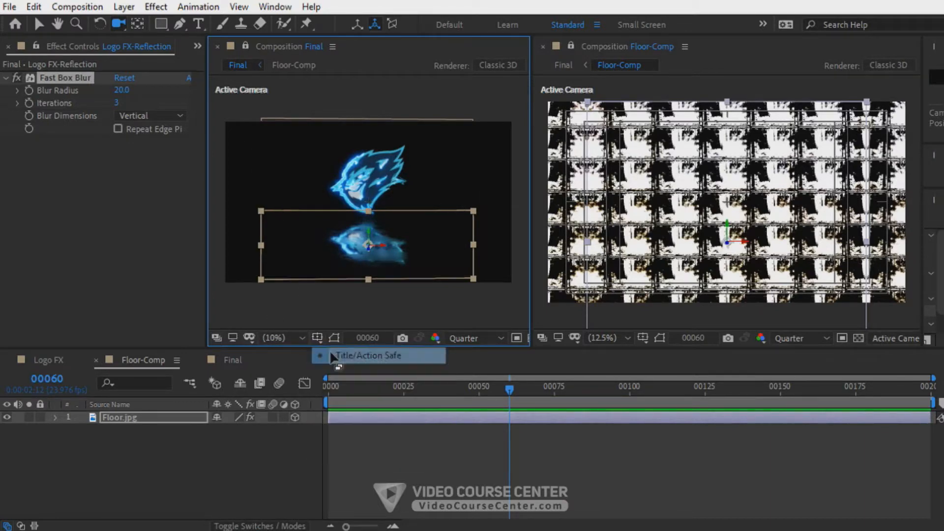
left_click(204, 439)
left_click_drag(149, 271, 131, 265)
left_click_drag(152, 207, 156, 211)
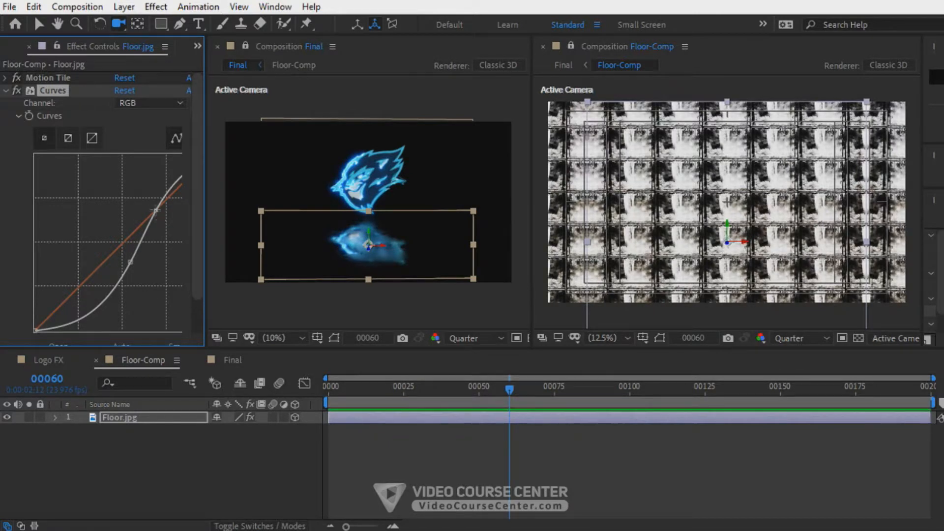
Step: Close the separate Floor-Comp viewer, return to the Final timeline and orbit the camera slightly around the logo reflection
left_click(543, 46)
left_click(6, 91)
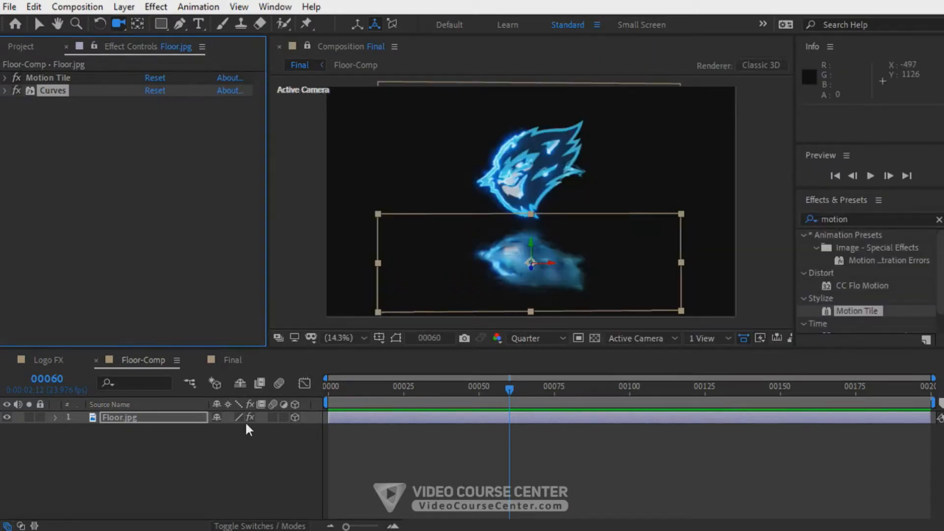
left_click(222, 459)
left_click(230, 360)
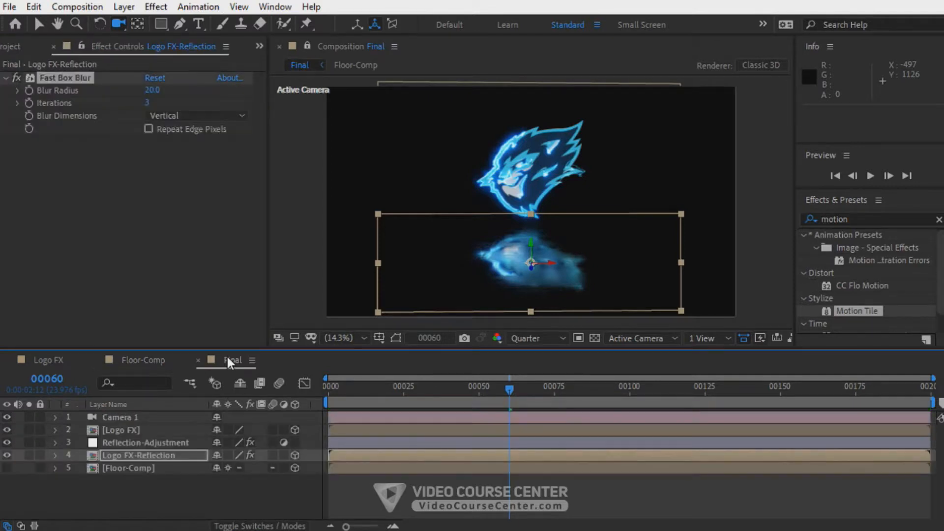
left_click(210, 482)
left_click_drag(483, 326, 535, 230)
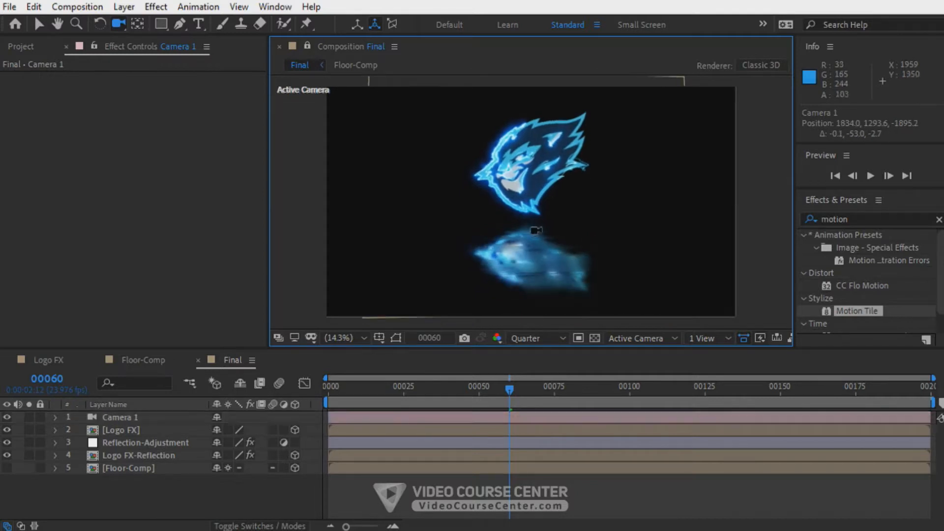
Step: Set the scale of Floor.jpg in Floor-Comp to 75% and orbit the Final camera to check the reflection
left_click(132, 360)
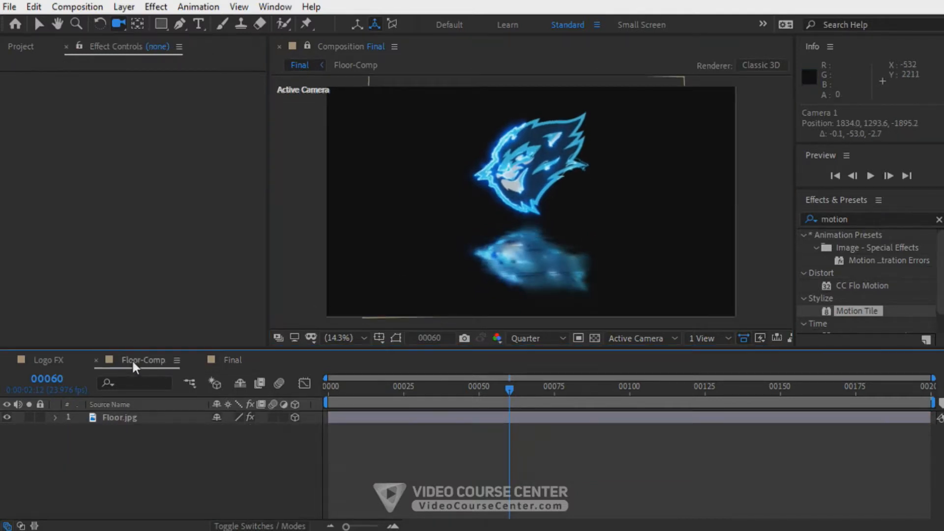
left_click(143, 417)
key("s")
left_click_drag(226, 429, 211, 433)
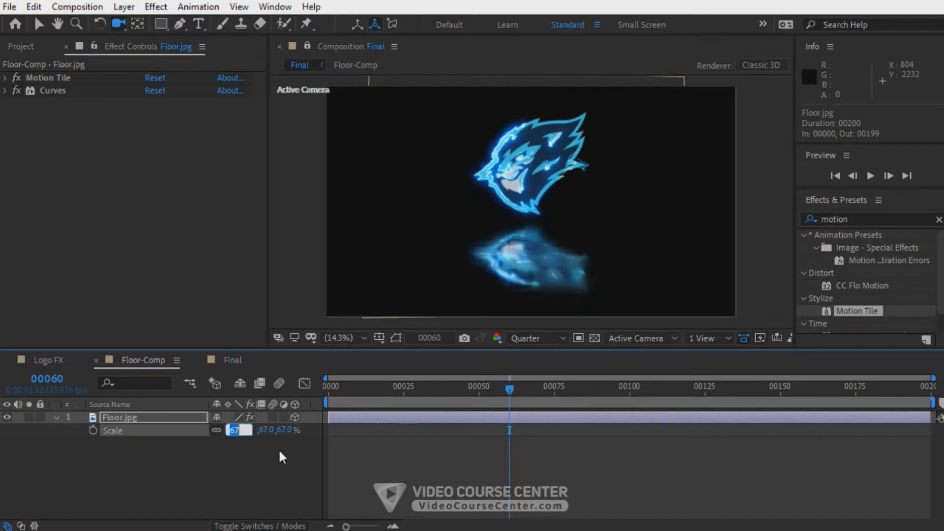
type("75")
key("Return")
left_click_drag(535, 263, 533, 260)
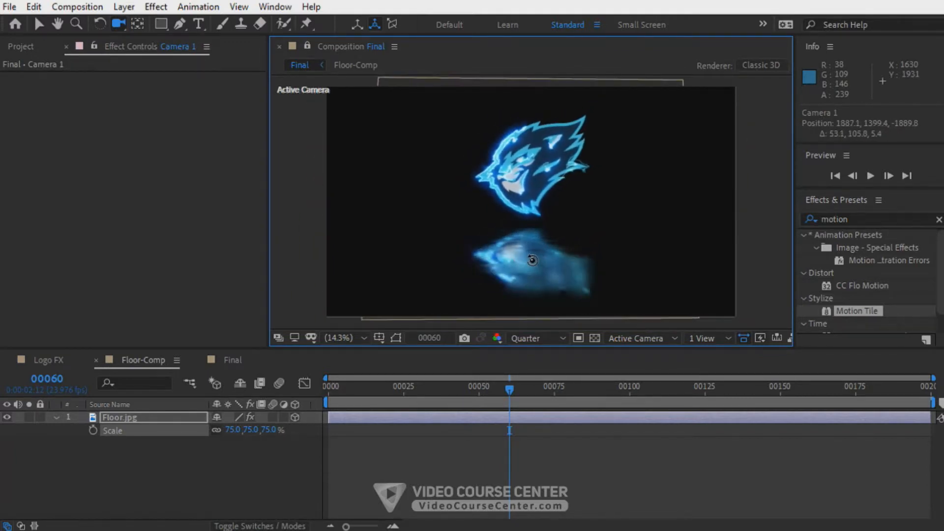
Step: Return to the Final composition's timeline and show the transparency grid in its viewer
left_click(56, 417)
left_click(231, 360)
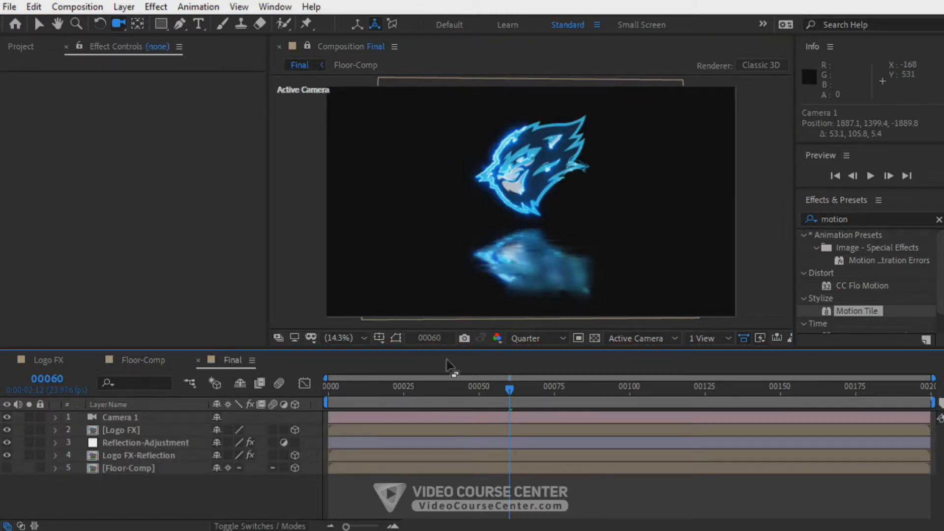
left_click(595, 339)
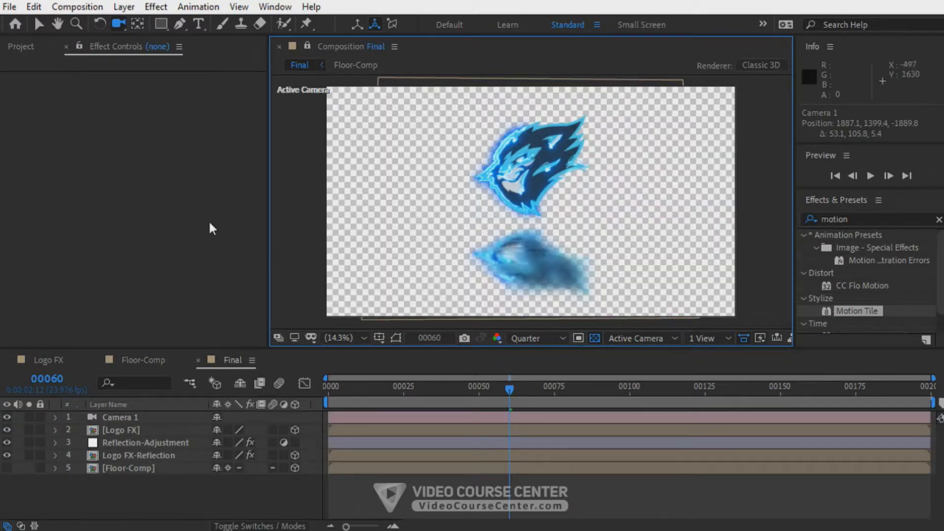
Step: Create a comp-size black (000000) solid named BG directly below Logo FX-Reflection and hide the transparency grid
left_click(123, 8)
mouse_move(158, 27)
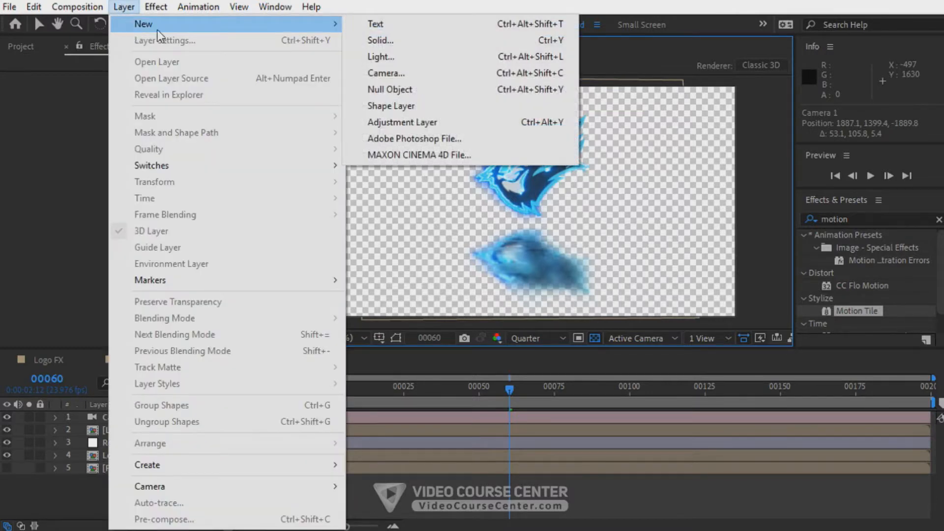
left_click(409, 46)
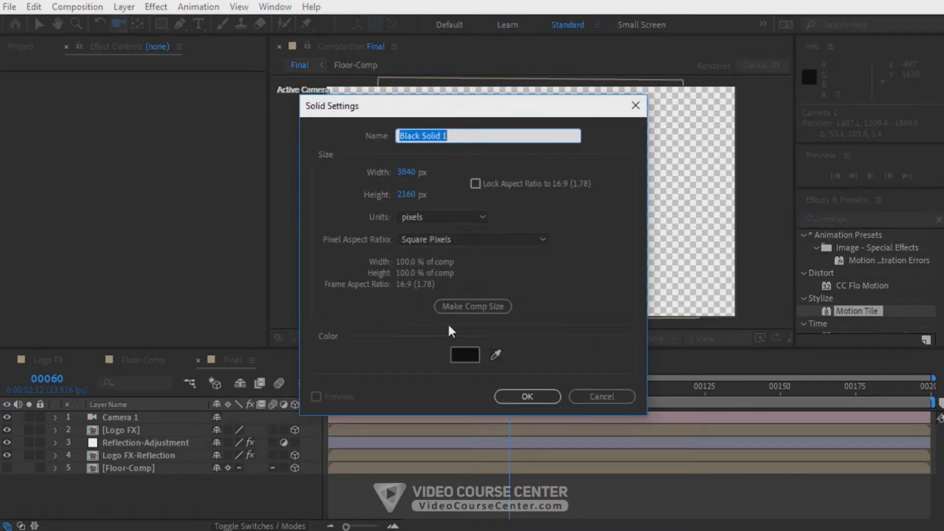
left_click(460, 310)
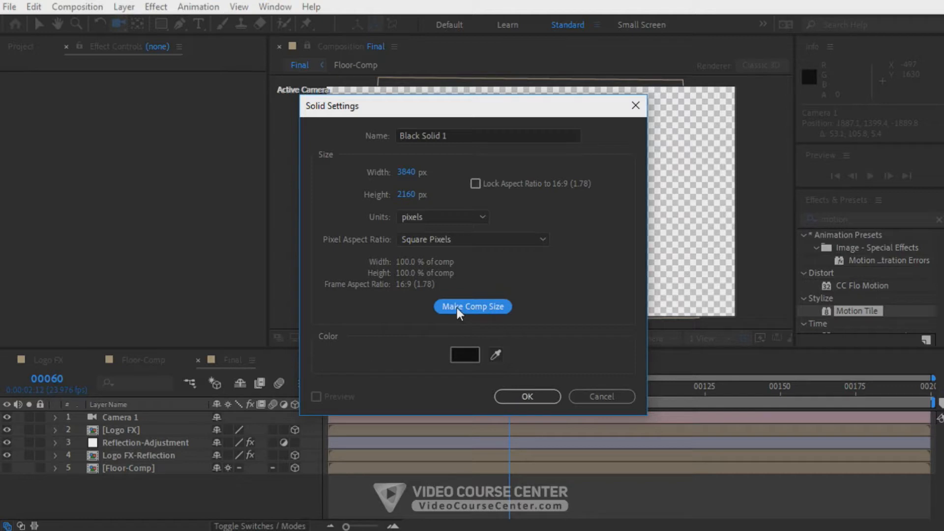
left_click(464, 353)
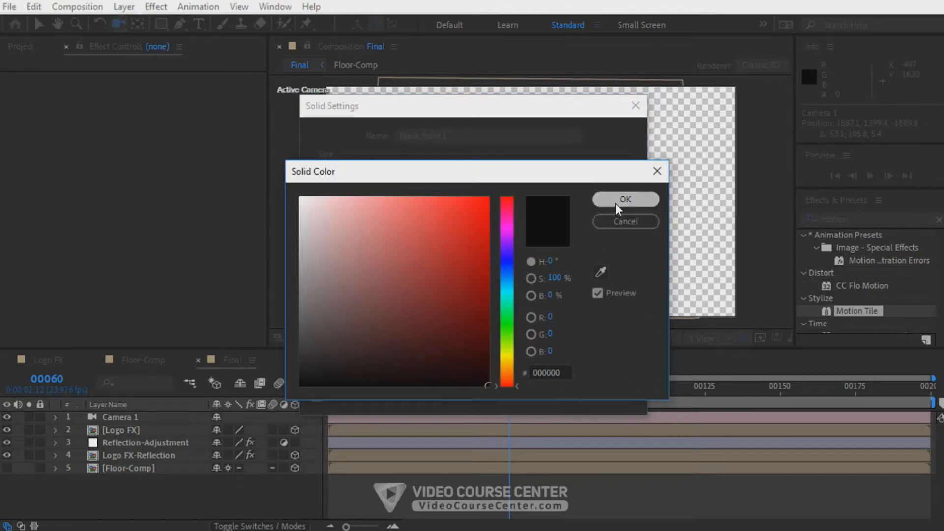
left_click(615, 199)
type("BG")
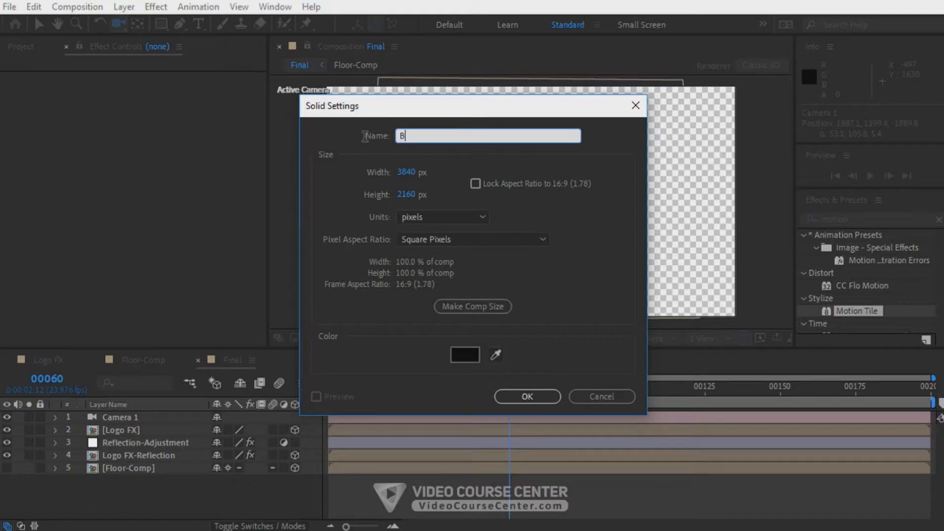
left_click(524, 398)
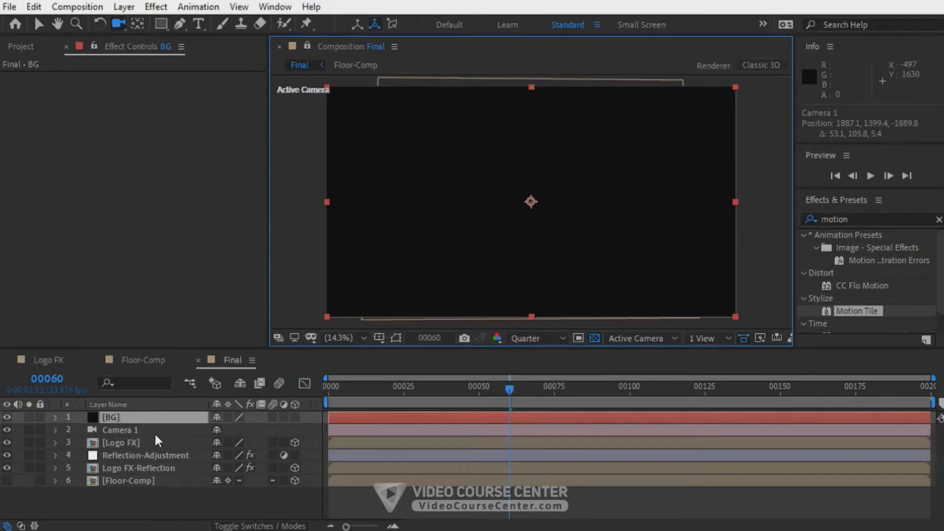
left_click_drag(141, 417, 141, 473)
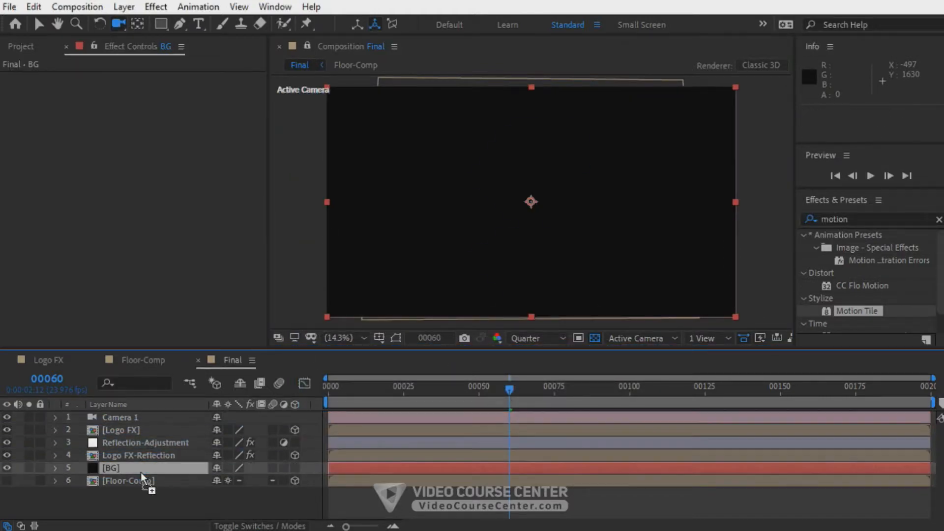
left_click(595, 338)
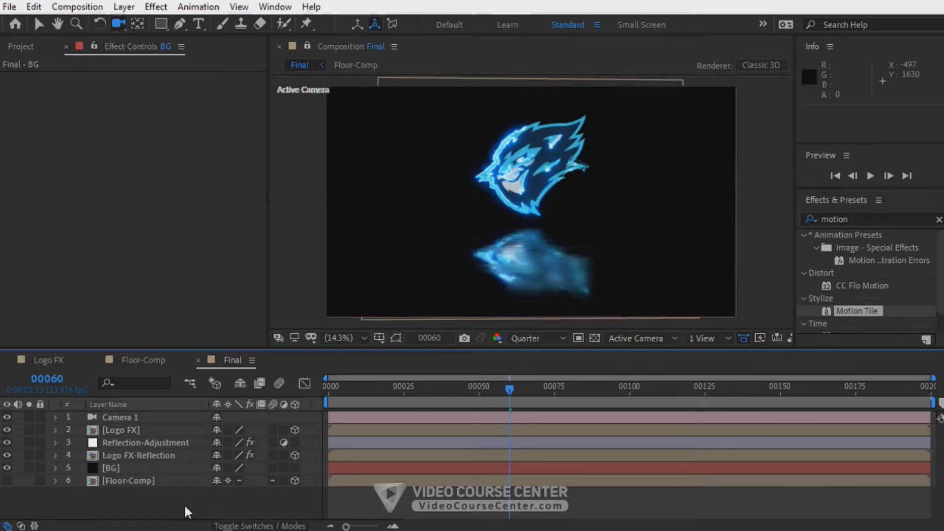
Step: Set Camera 1's zoom to 1000 pixels and move the camera closer to reframe the logo and its reflection
left_click(130, 418)
left_click(56, 417)
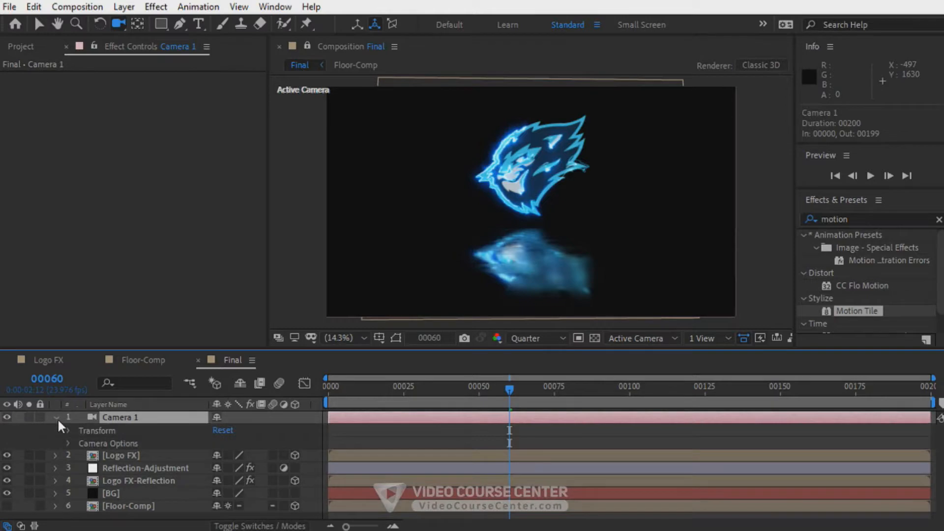
left_click(66, 442)
left_click(210, 431)
left_click_drag(210, 431, 213, 435)
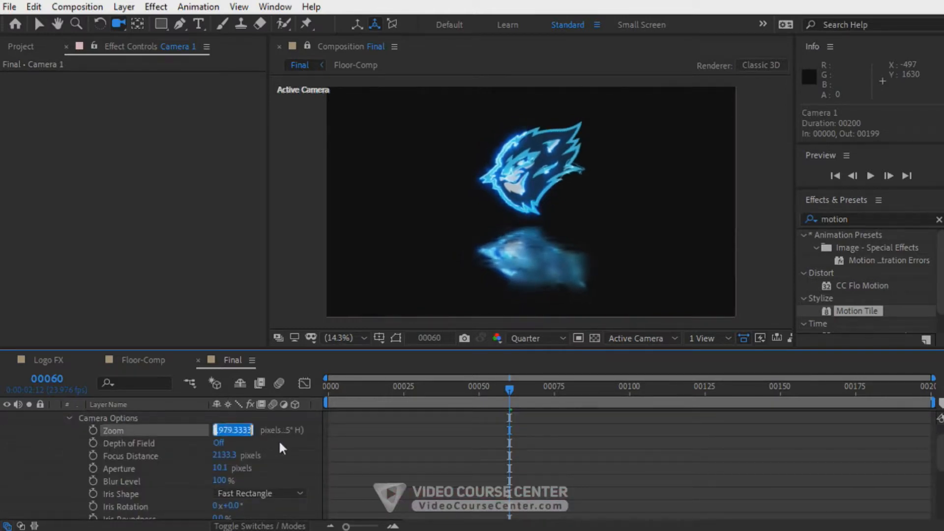
type("1000")
key("Return")
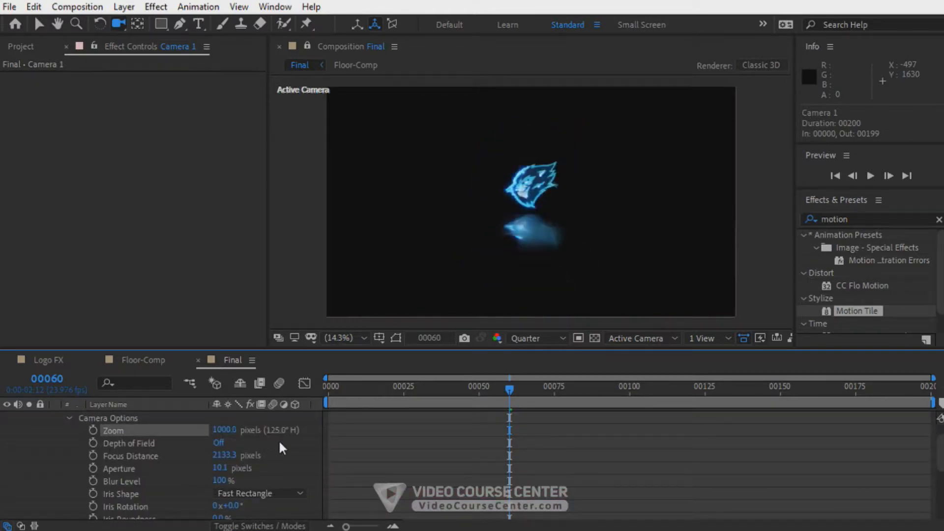
mouse_move(527, 223)
left_mouse_down()
mouse_move(531, 207)
mouse_move(536, 214)
left_mouse_up()
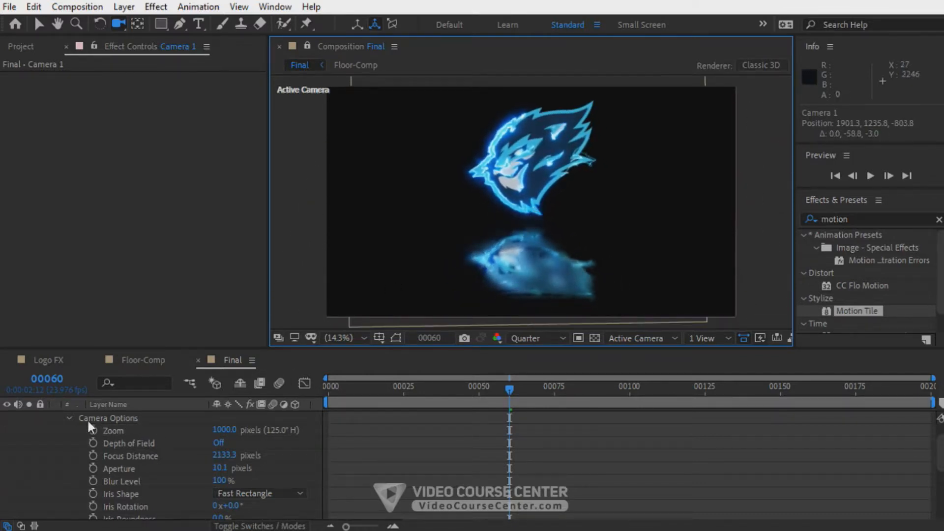
left_click(69, 418)
left_click(55, 418)
left_click(143, 494)
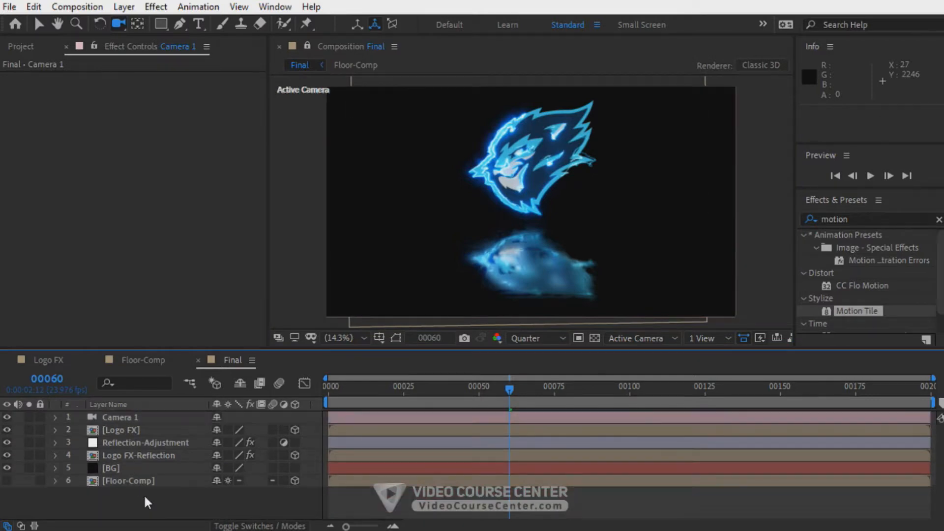
Step: Set the Logo FX layer's position to 900 in Y and 100 in Z
left_click(132, 430)
key("p")
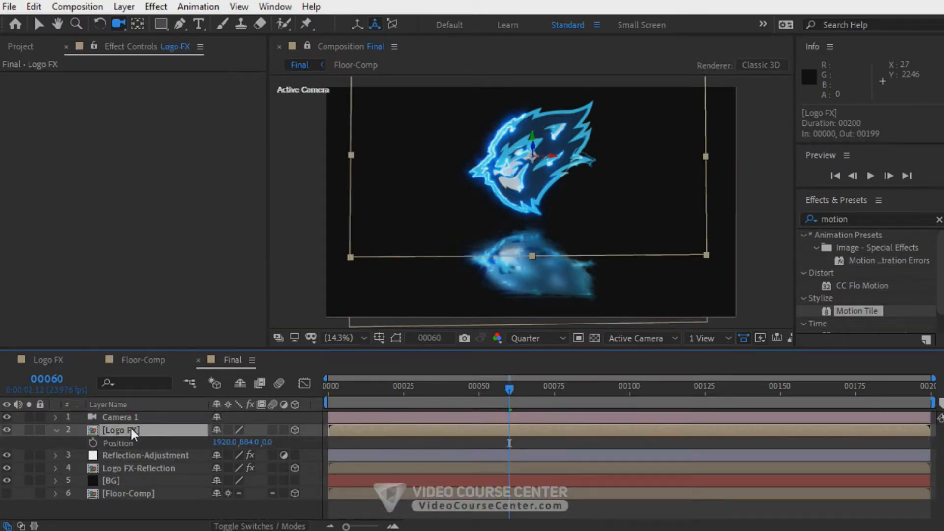
left_click(249, 442)
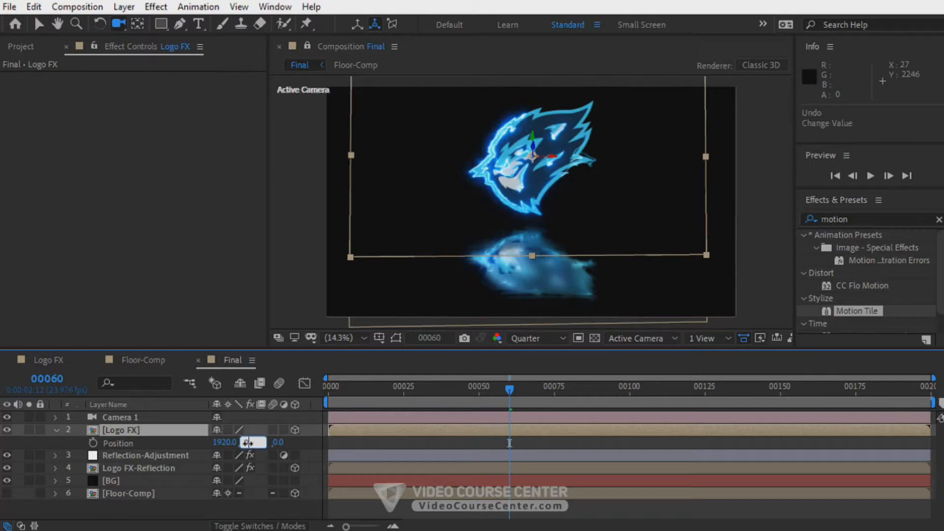
type("900")
key("Return")
left_click_drag(268, 442, 308, 451)
left_click(270, 442)
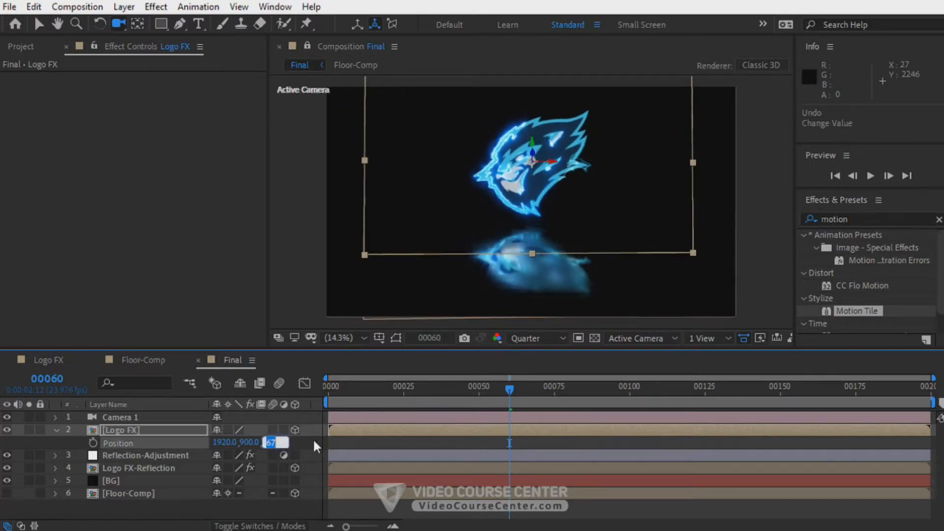
type("100")
key("Return")
left_click(307, 443)
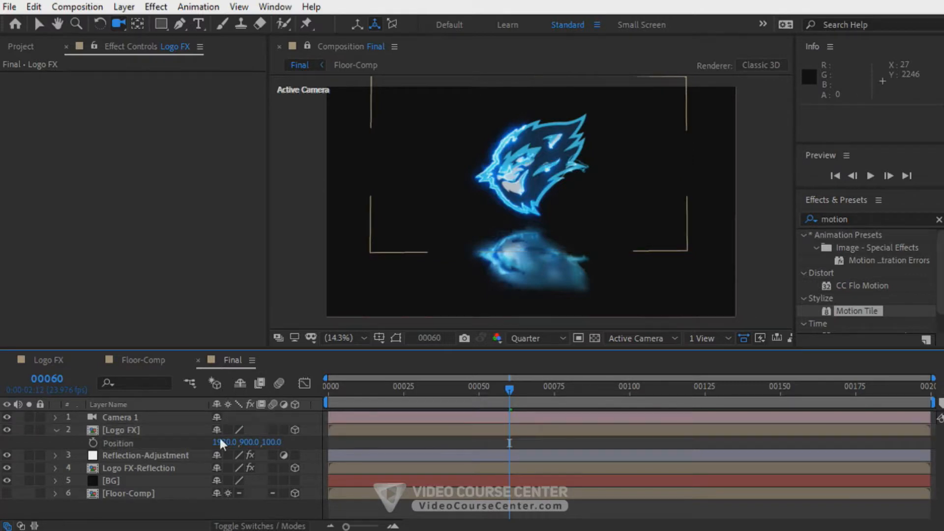
left_click(56, 430)
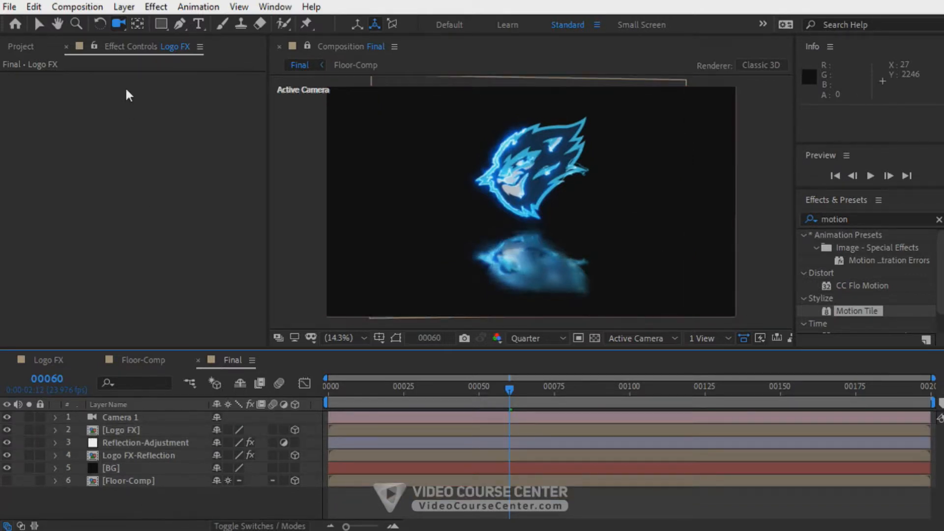
Step: Create a purple (521195) solid named Color-1 and place it between Logo FX-Reflection and BG
left_click(118, 10)
mouse_move(147, 24)
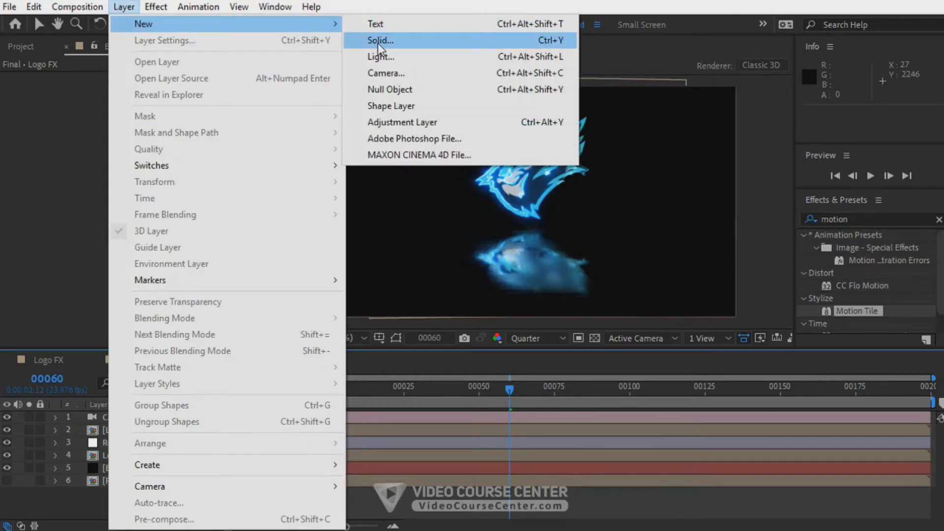
left_click(378, 38)
type("Color-1")
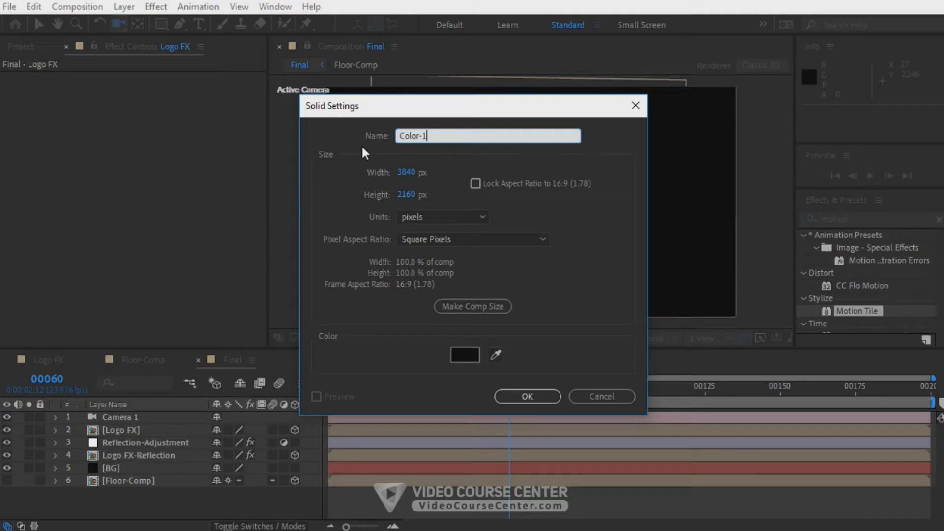
left_click(464, 355)
type("52119")
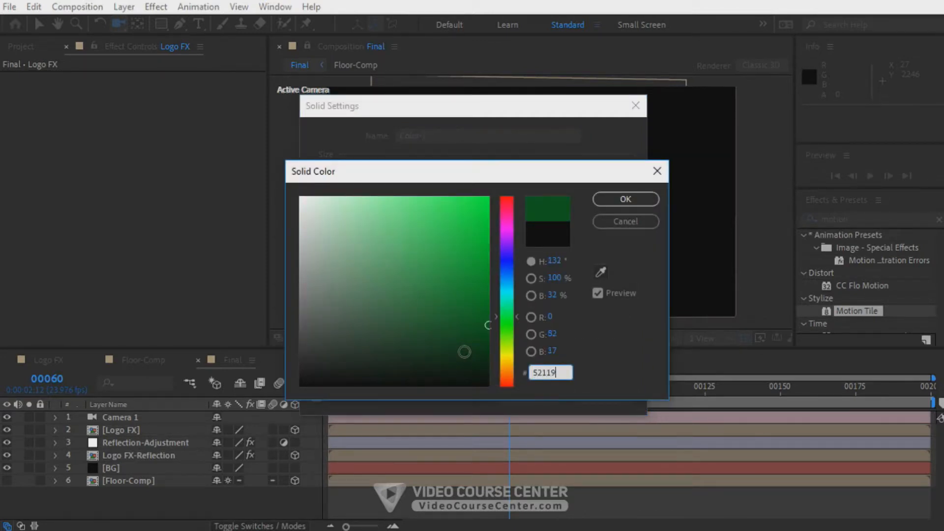
type("5")
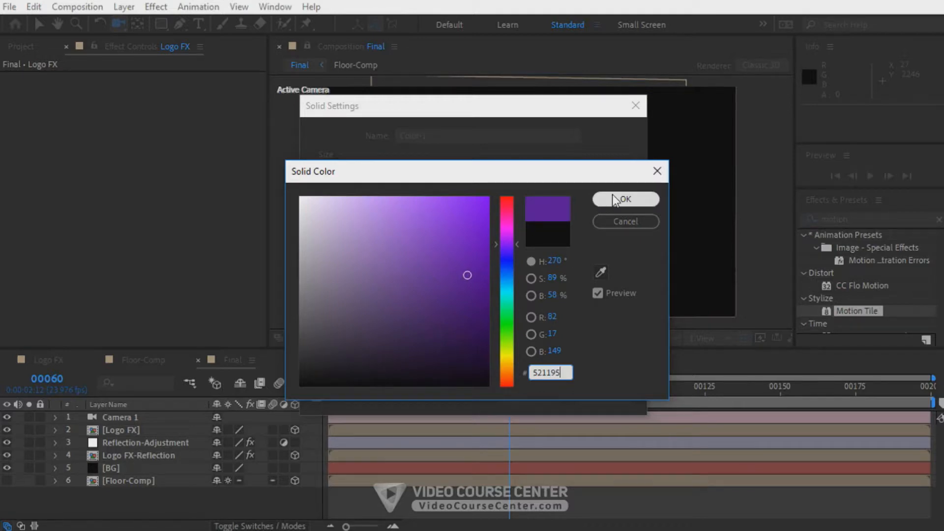
left_click(612, 199)
left_click(528, 397)
left_click_drag(137, 417, 149, 471)
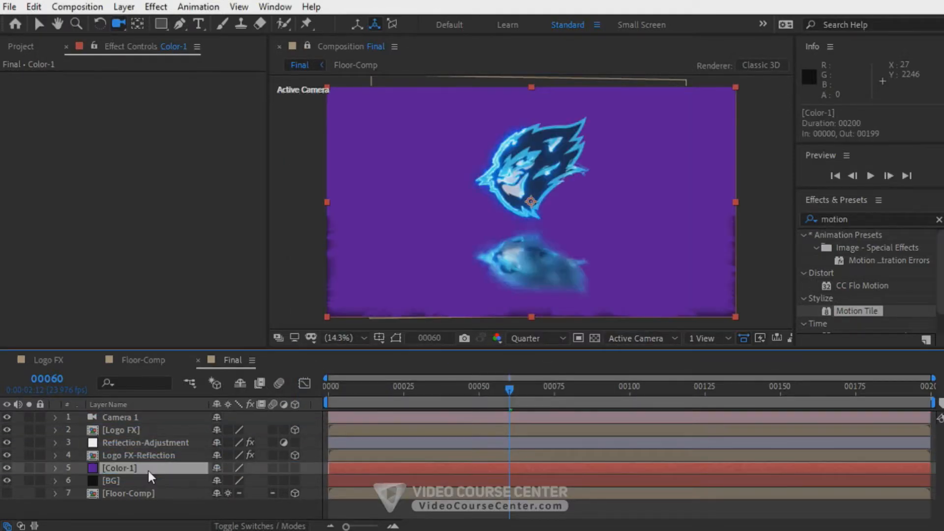
Step: Set the opacity of the Color-1 solid to 60%
key("t")
left_click(219, 481)
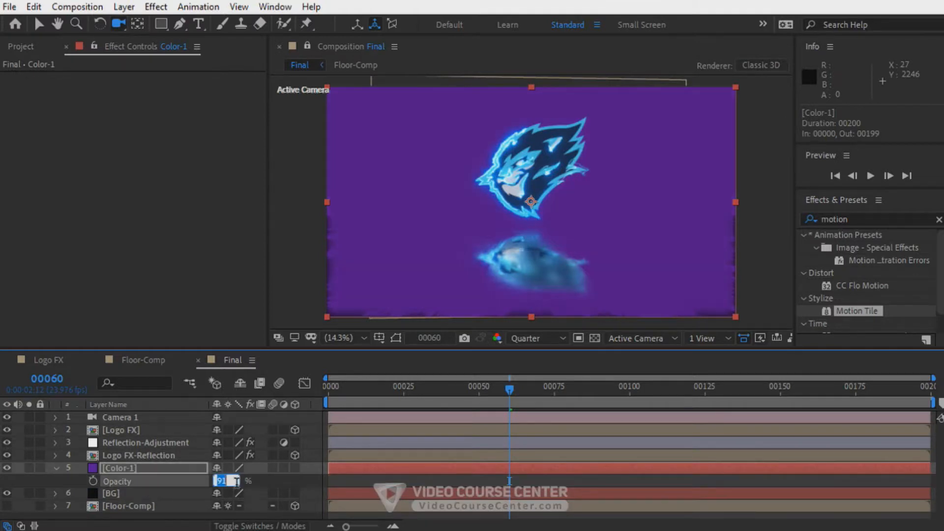
type("60")
key("Return")
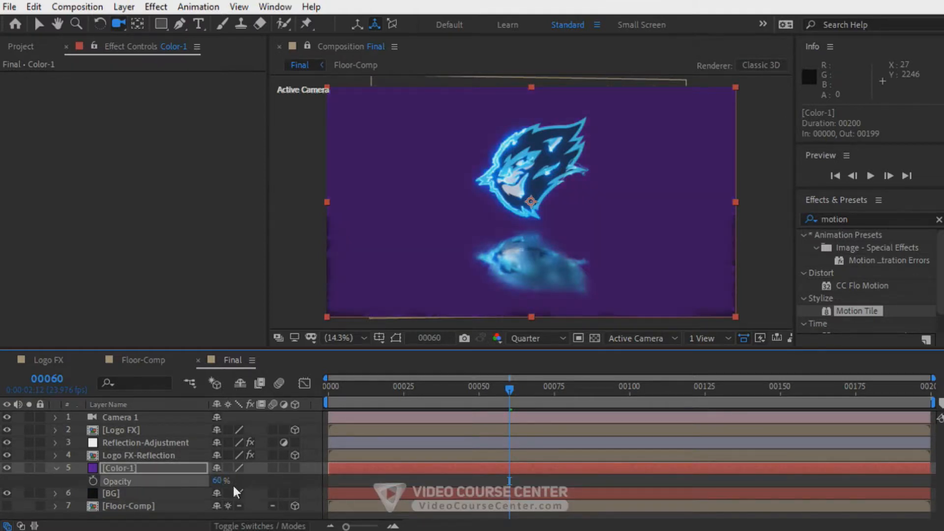
left_click(55, 468)
Step: Draw an elliptical mask about 2990 by 1630 px on Color-1, centred above the logo and overlapping the frame's top edge
left_click(128, 470)
left_click(161, 24)
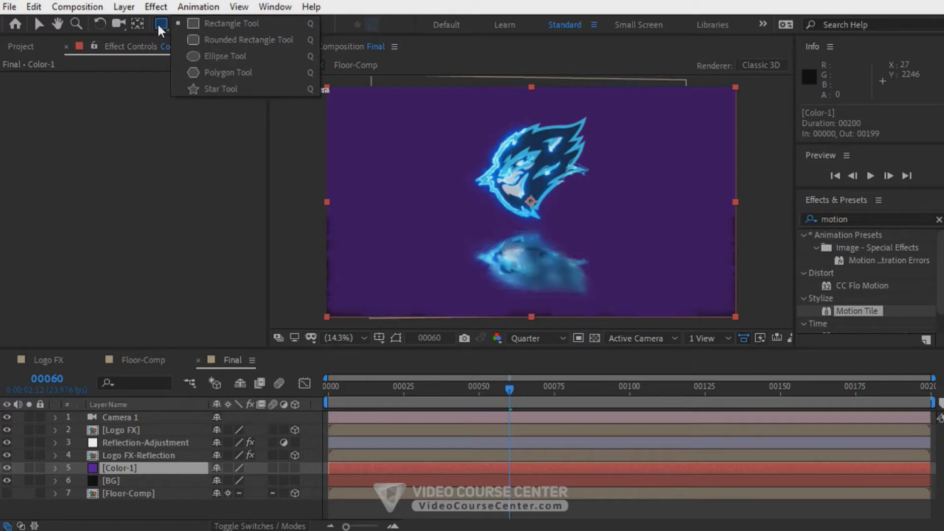
left_click(217, 57)
scroll(531, 202, "down", 3)
left_click_drag(462, 104, 600, 179)
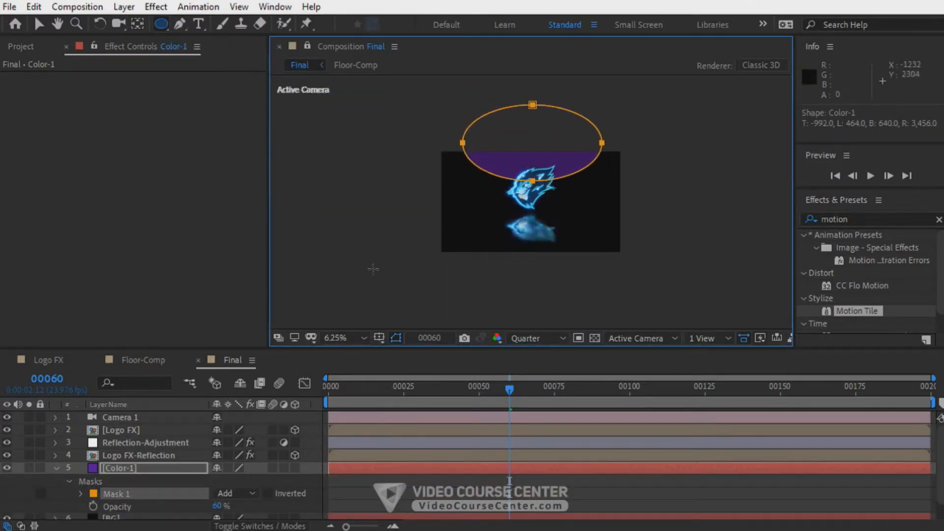
Step: Feather the elliptical mask on Color-1 heavily so the purple glow fades softly into the background
left_click(352, 338)
left_click(357, 79)
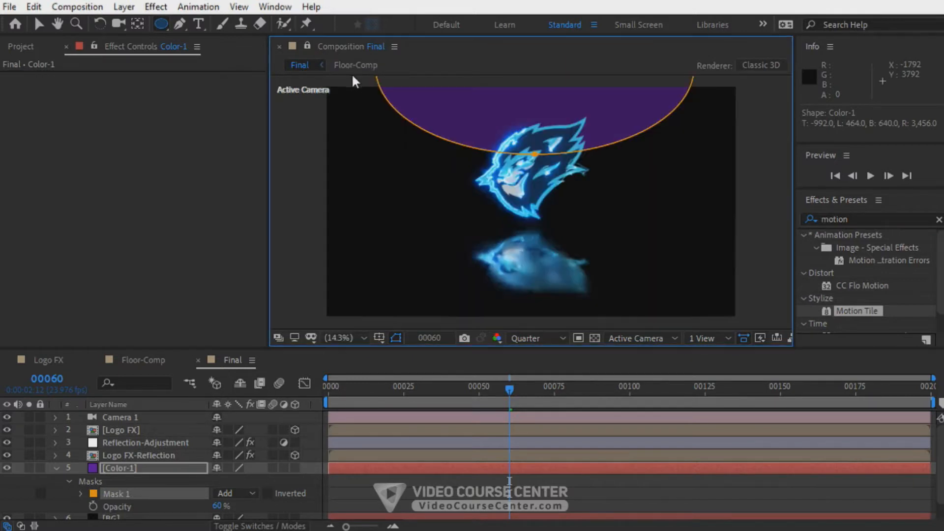
left_click(127, 494)
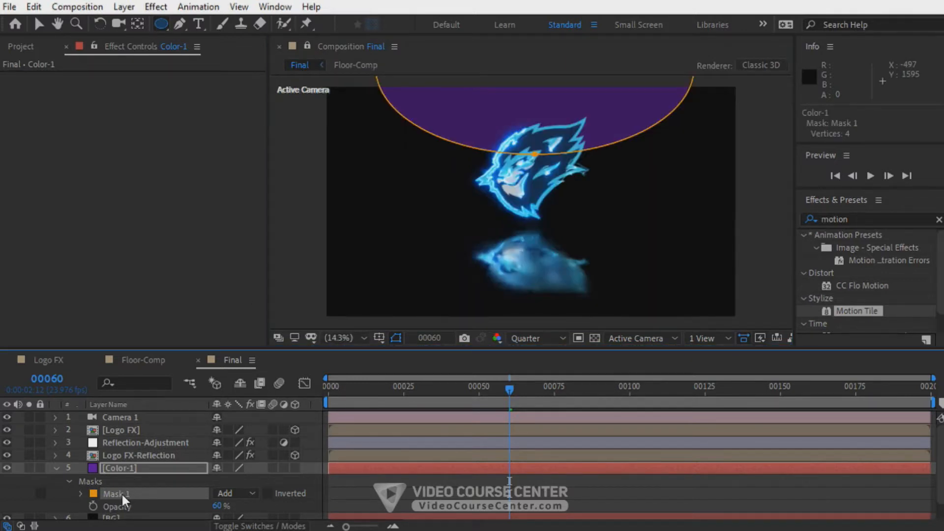
key("f")
left_click_drag(237, 493, 324, 493)
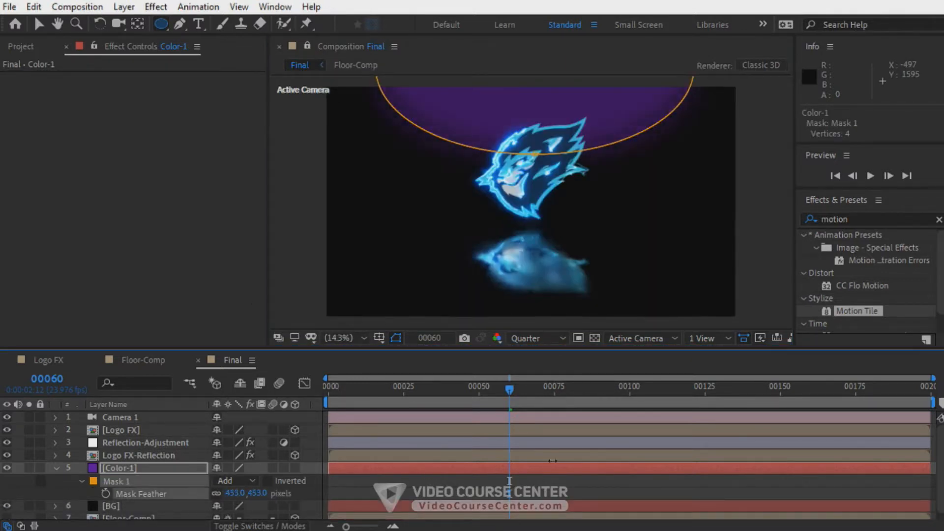
left_click(234, 494)
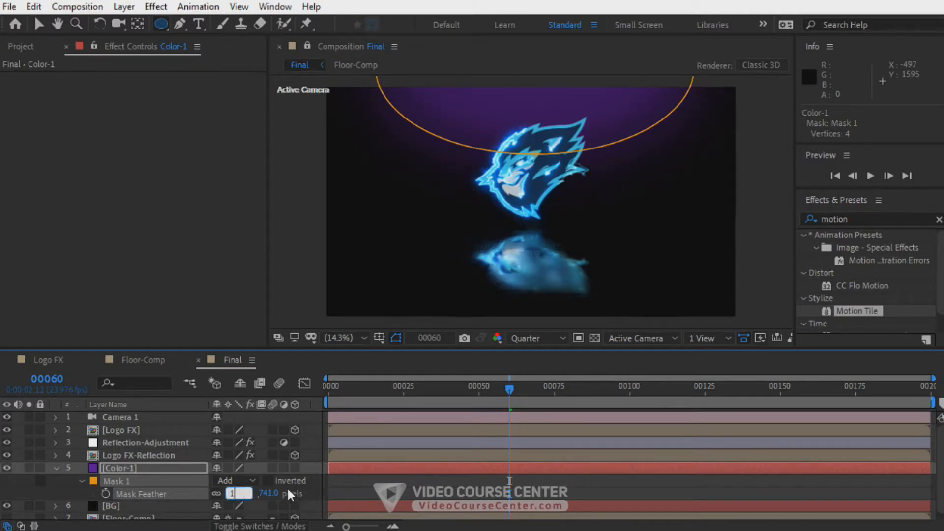
key("Return")
left_click(56, 469)
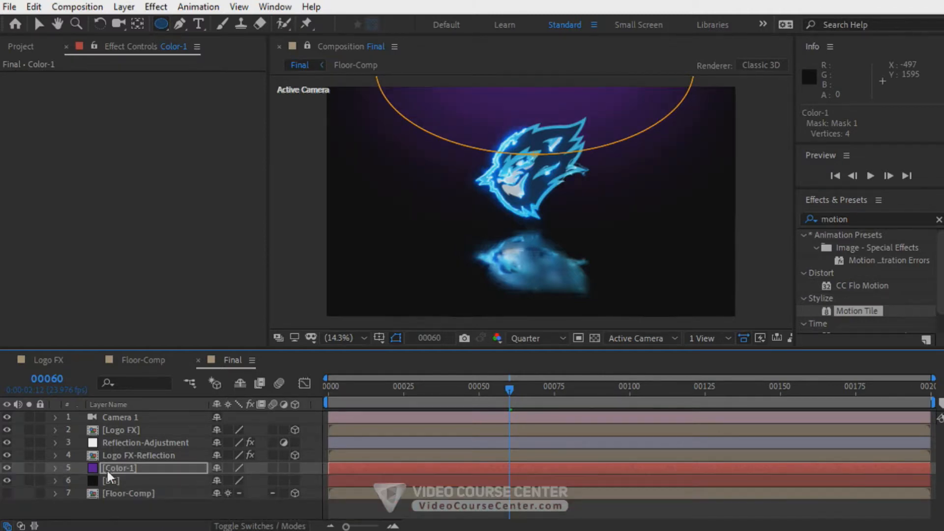
left_click(108, 470)
left_click(310, 461)
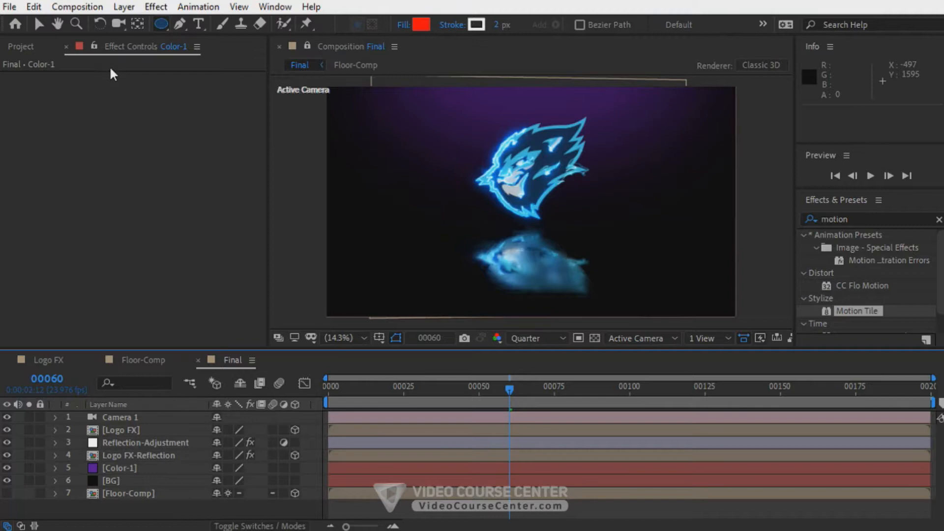
Step: Create a dark indigo (261A54) solid named Color-2 and place it between Color-1 and BG
left_click(124, 6)
mouse_move(154, 25)
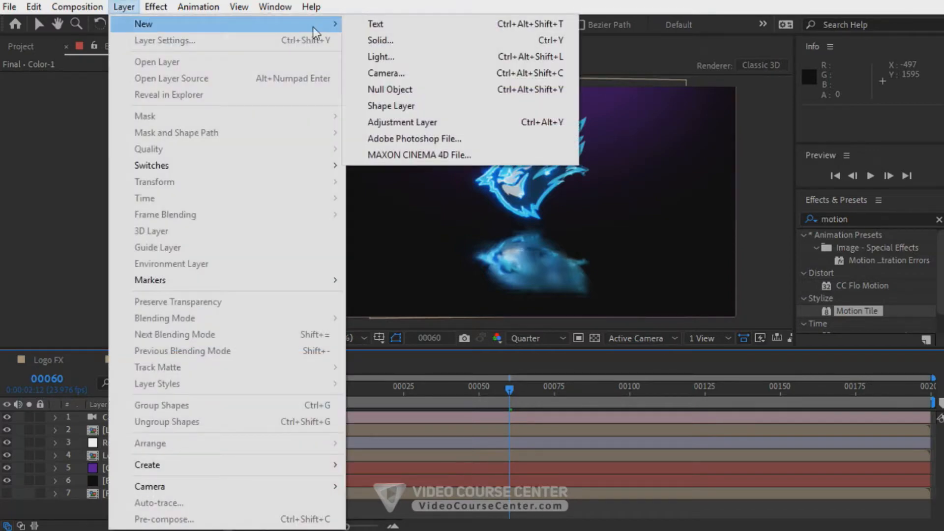
left_click(385, 37)
type("Color-2")
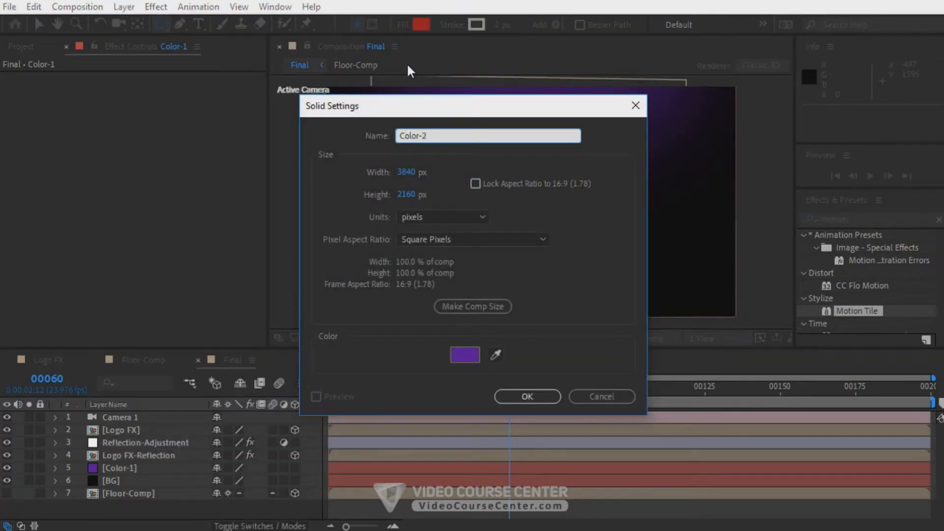
left_click(464, 355)
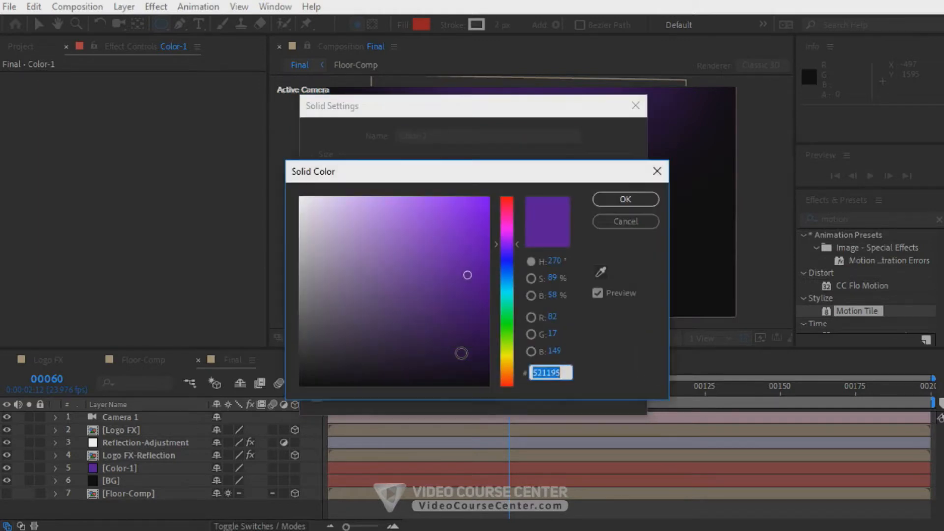
type("261")
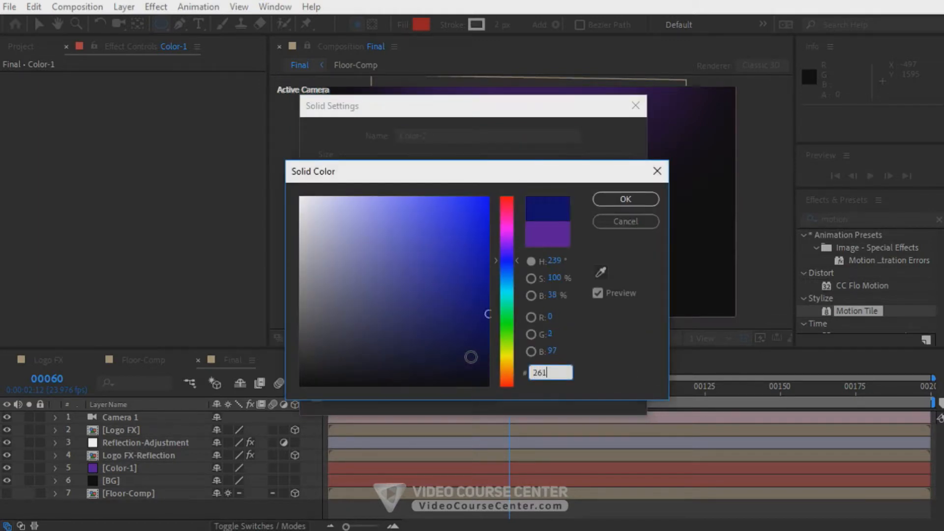
type("a54")
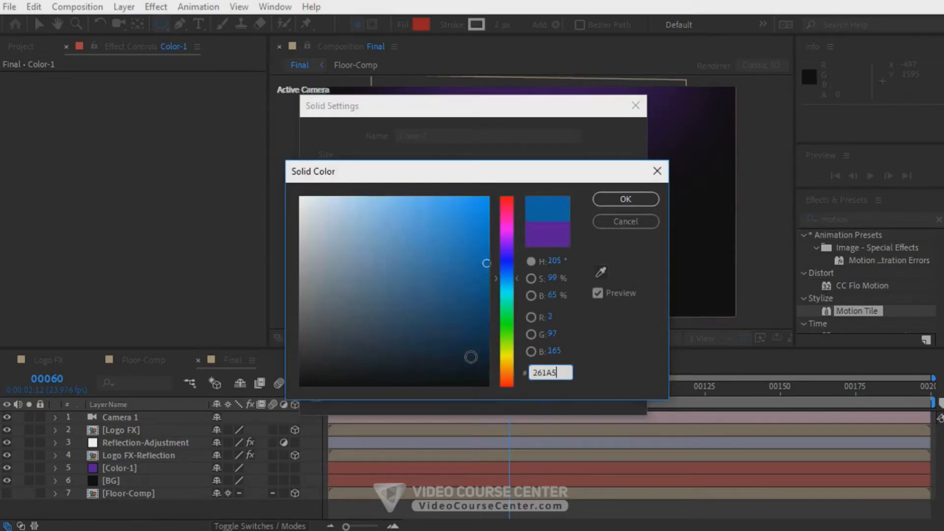
key("Return")
left_click(527, 396)
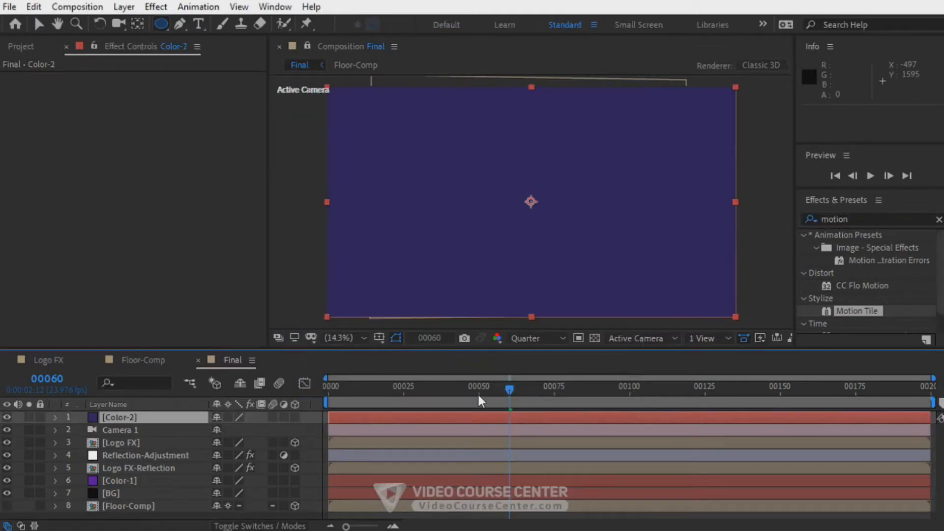
left_click_drag(137, 419, 144, 489)
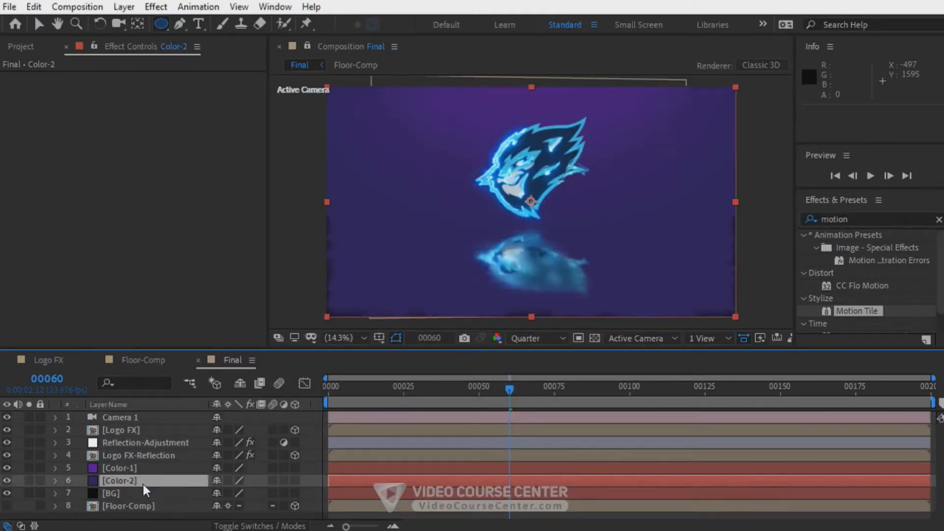
Step: Draw a rectangular mask about 5344 by 1272 px over Color-2's lower half and raise its upper-left corner to slope the top edge
left_click_drag(160, 24, 211, 25)
left_click(364, 338)
left_click(337, 158)
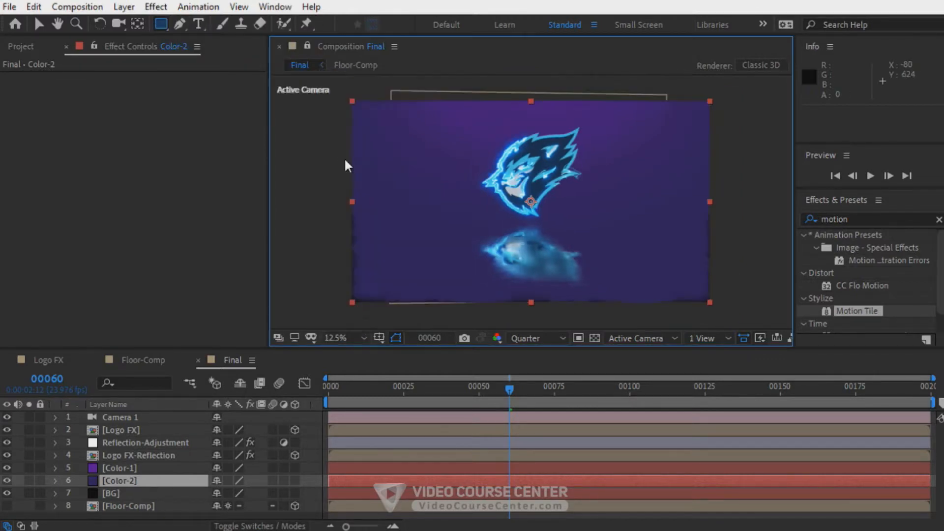
left_click_drag(284, 204, 781, 322)
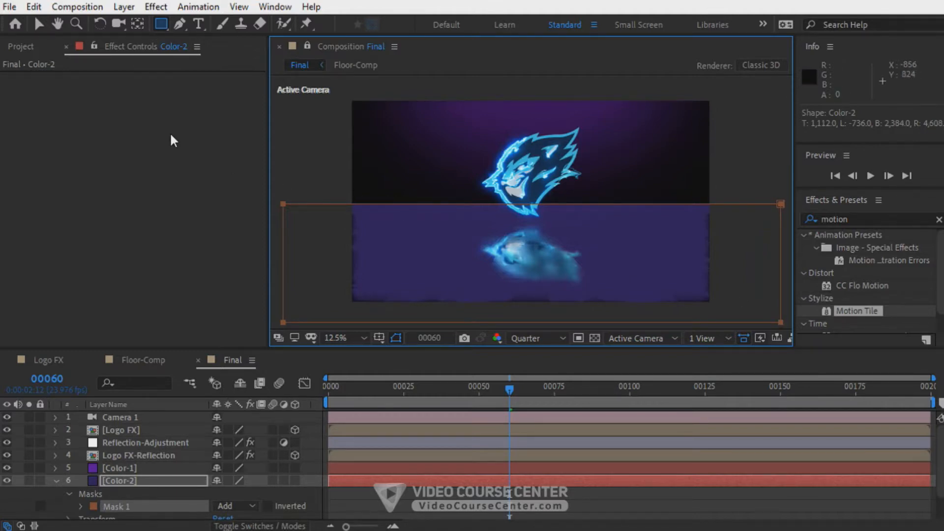
left_click(40, 26)
left_click_drag(781, 204, 781, 207)
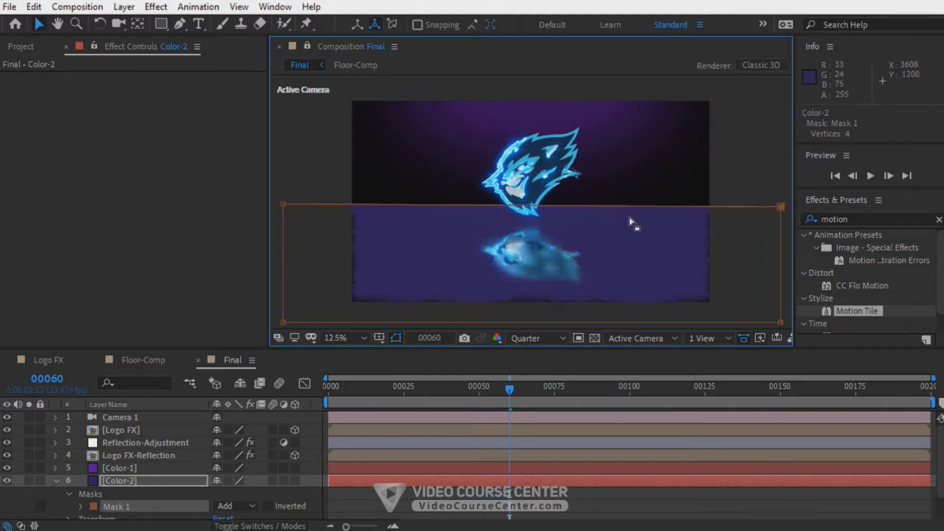
left_click_drag(282, 204, 280, 171)
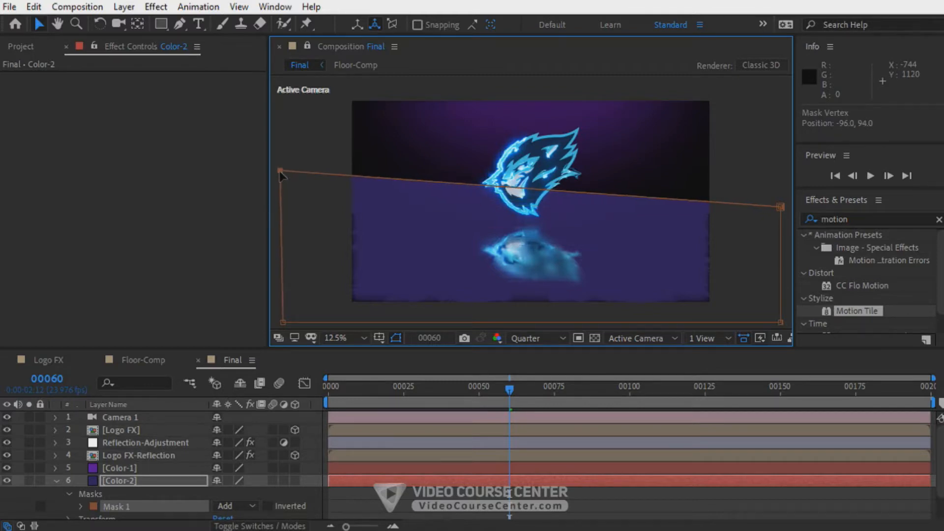
Step: Feather the mask on Color-2 heavily so its sloping upper edge blends softly into the dark background
left_click(127, 506)
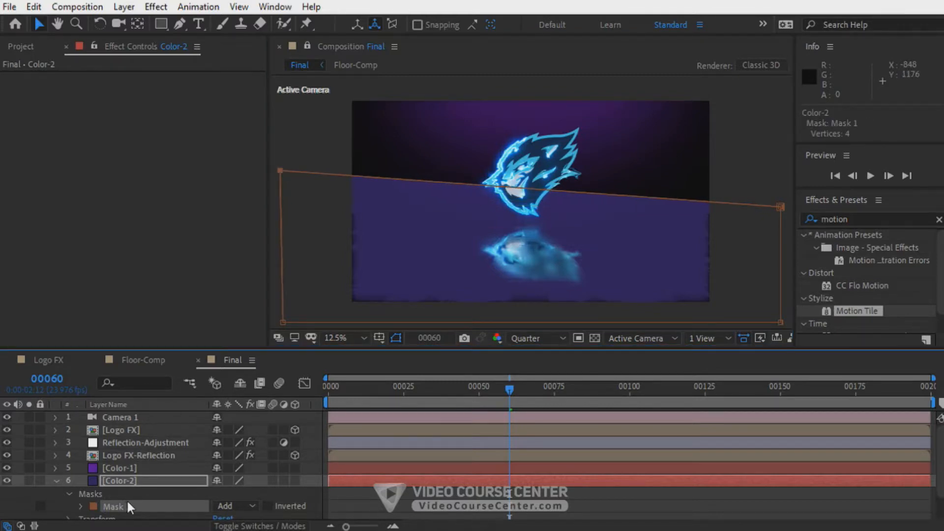
key("f")
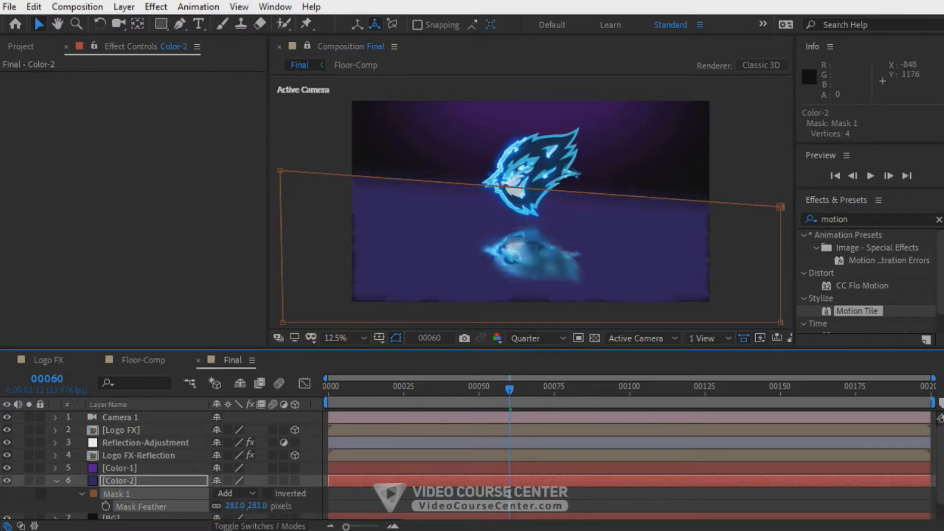
left_click(258, 506)
type("10")
key("Return")
left_click(57, 481)
Step: Set the blending mode of Color-1 and Color-2 to Screen and move both layers directly below Logo FX
left_click(139, 467, "shift")
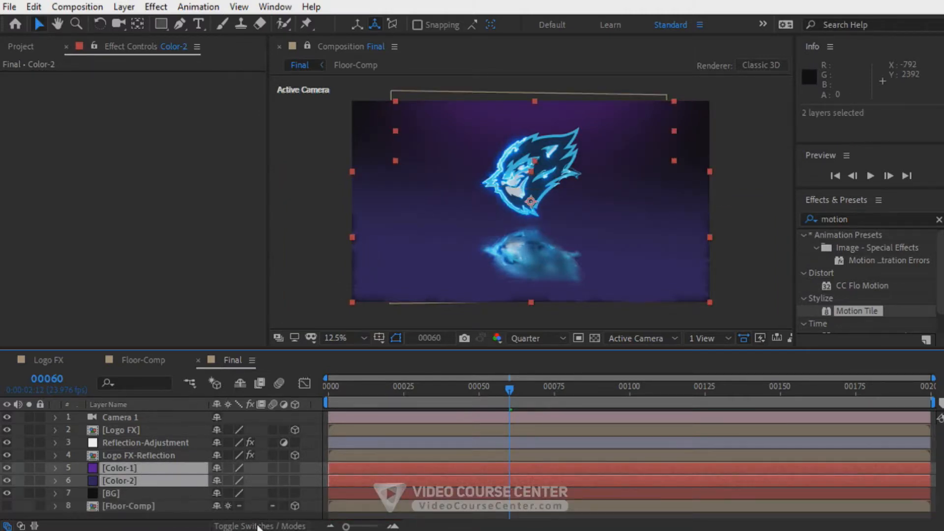
left_click(258, 527)
left_click(239, 480)
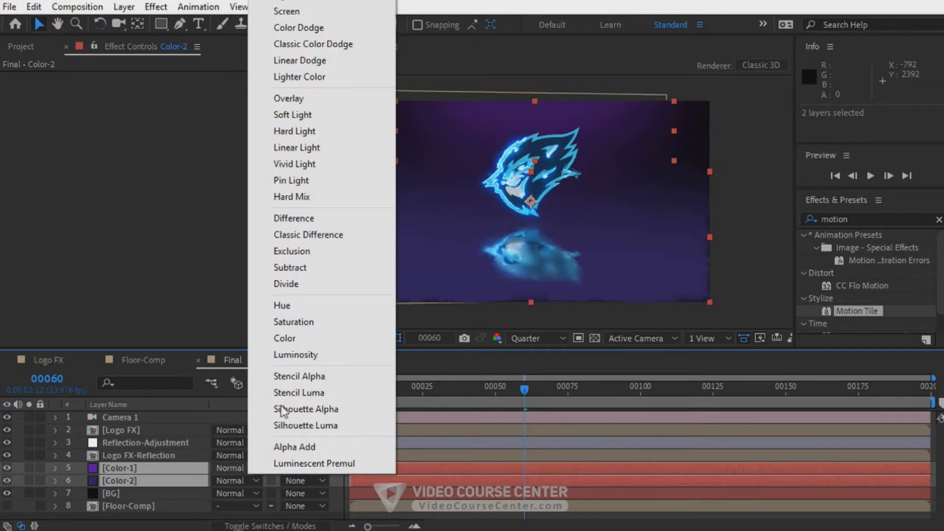
left_click(286, 10)
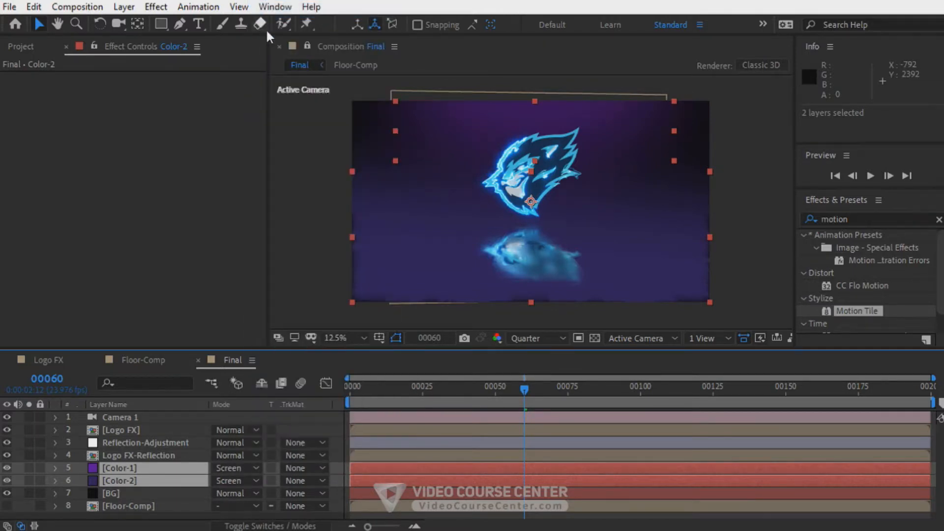
left_click_drag(121, 475, 128, 448)
left_click(334, 427)
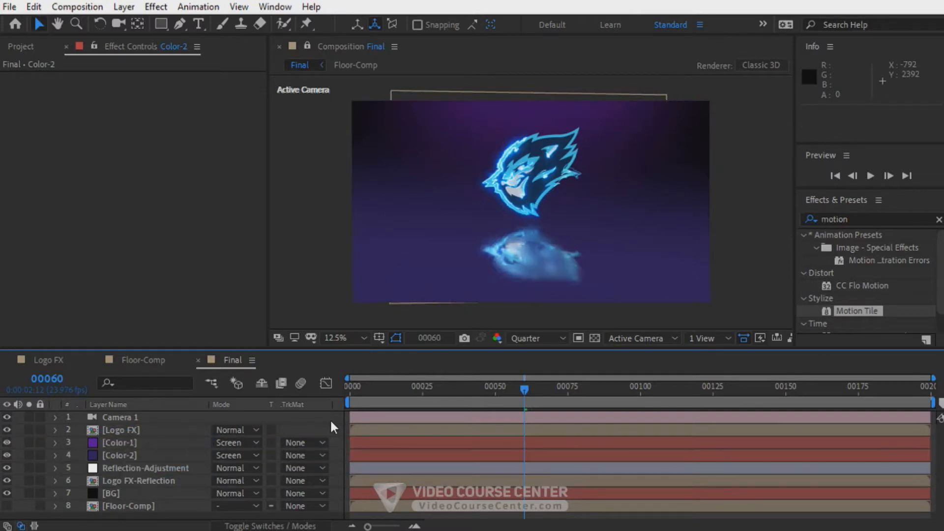
Step: Orbit the camera slightly around the logo and show Camera 1's Point of Interest and Position properties
key("c")
left_click_drag(526, 274, 519, 205)
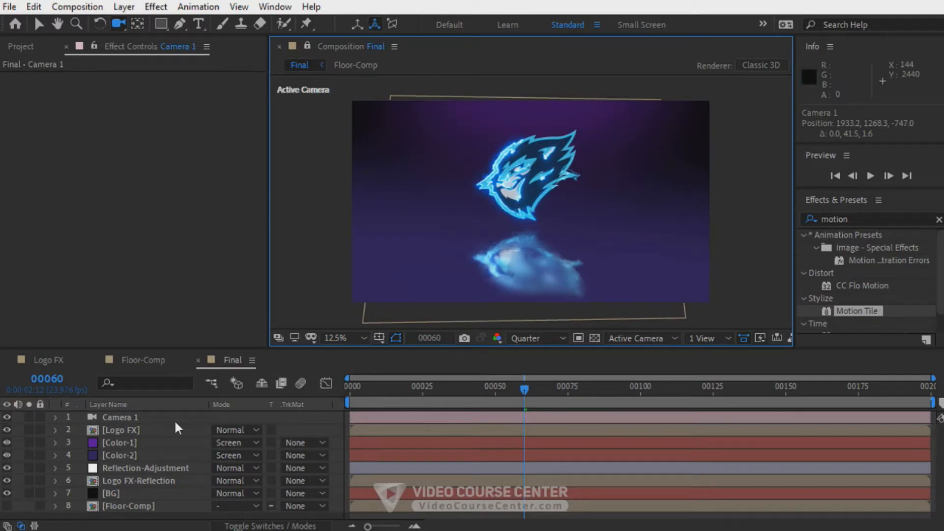
left_click(133, 421)
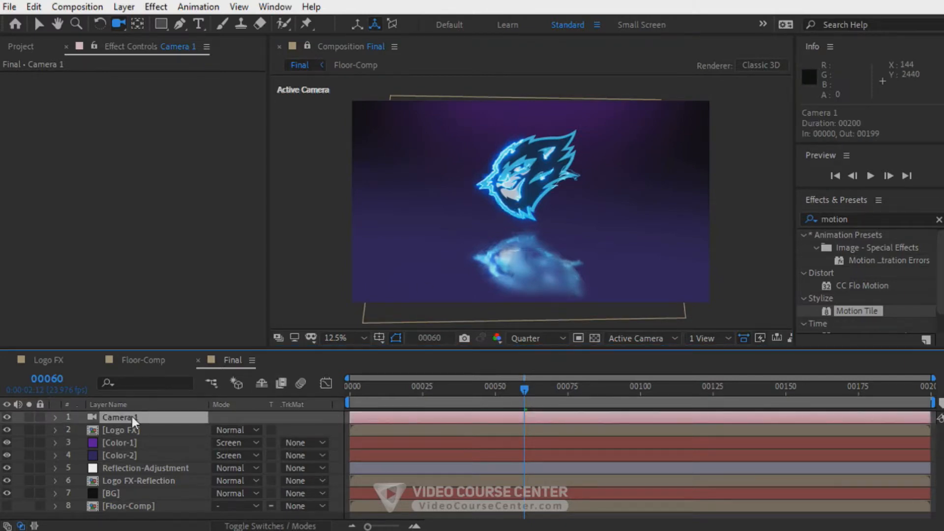
key("a")
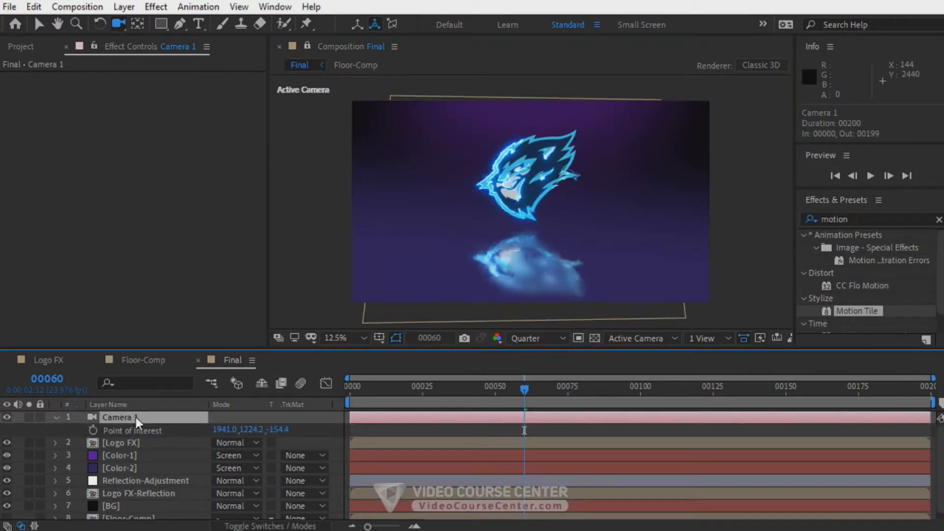
key("shift+p")
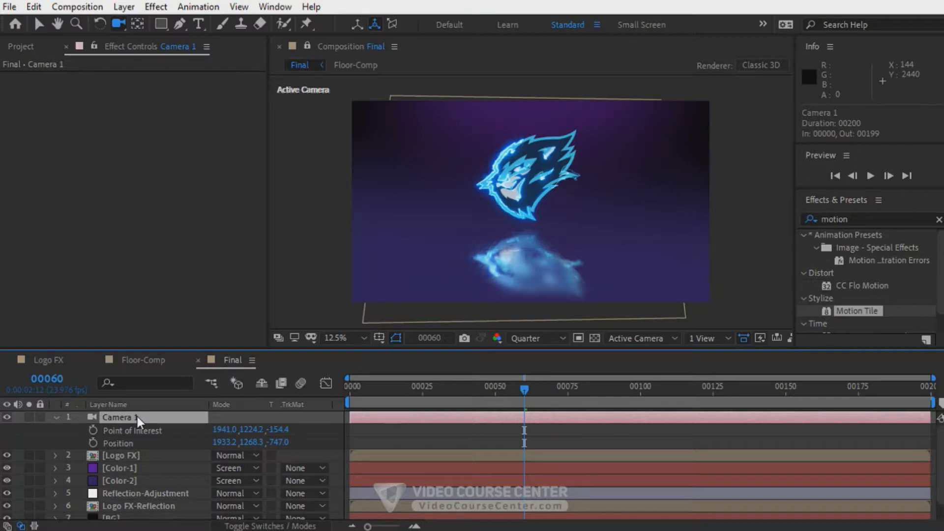
Step: Go to frame 0 and set Camera 1's Point of Interest to 1920, 900, 0
left_click_drag(369, 393, 349, 389)
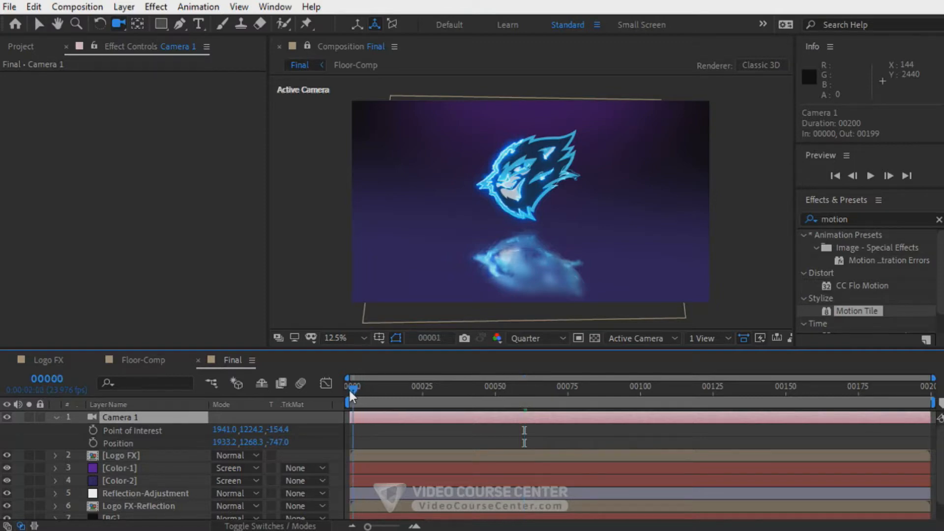
left_click(229, 430)
type("1920")
key("Tab")
type("9")
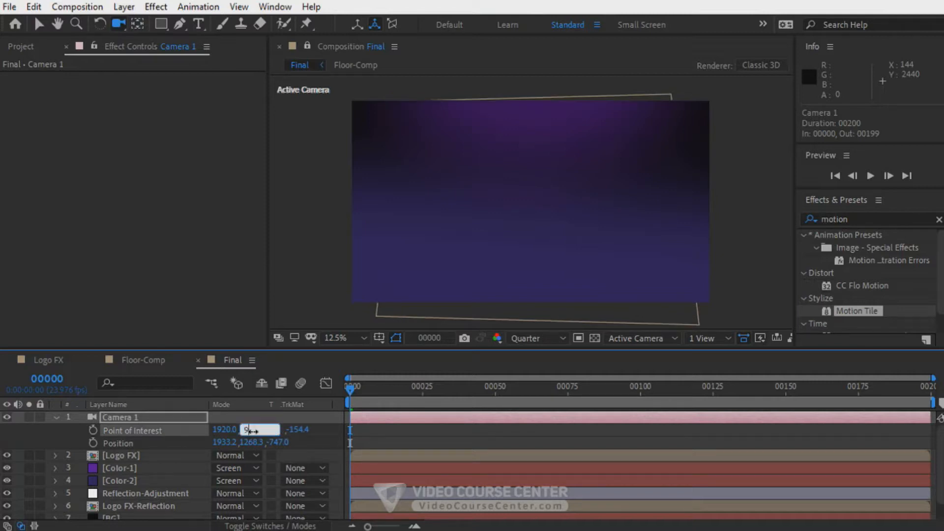
type("00")
key("Return")
left_click(274, 430)
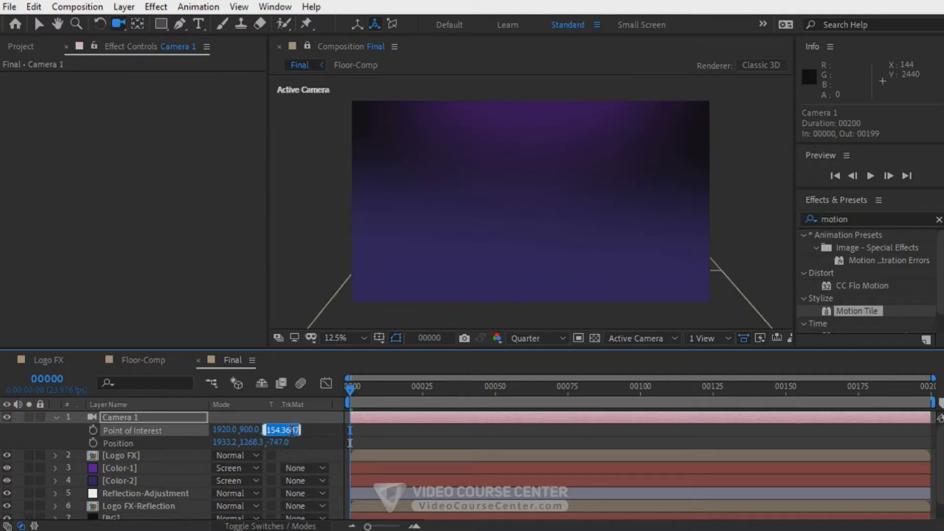
type("0")
key("Return")
Step: Go to frame 75 and set Camera 1's Position to 1975, 900, -650
left_click_drag(362, 393, 568, 399)
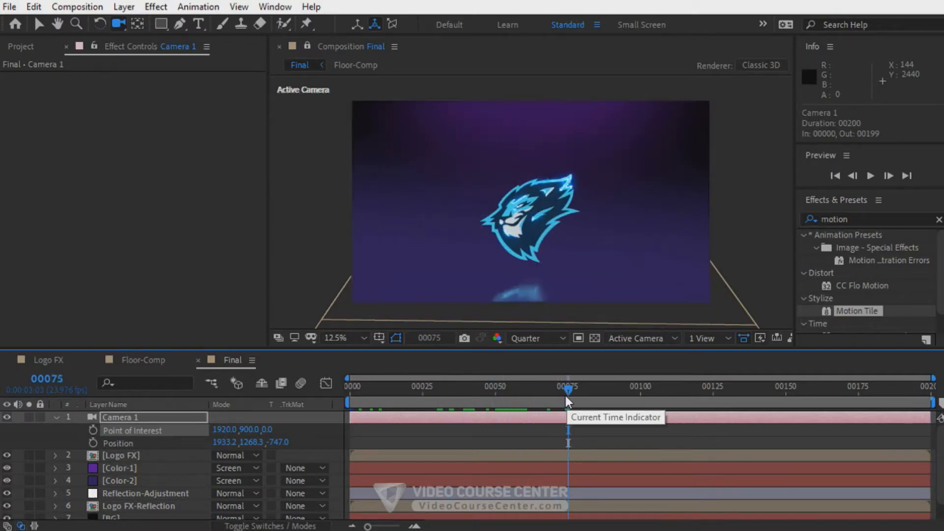
left_click(226, 442)
type("1975")
key("Return")
left_click_drag(249, 445, 185, 445)
left_click(248, 443)
type("900")
key("Return")
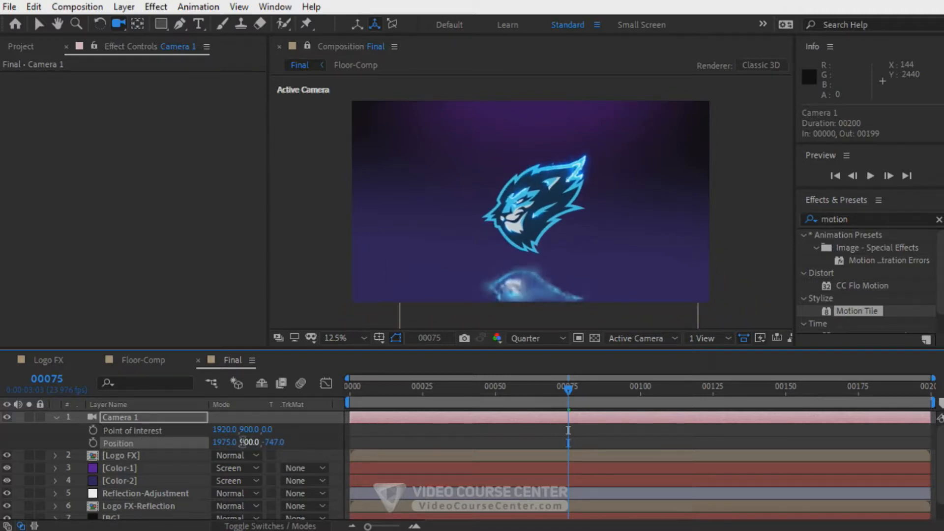
left_click_drag(276, 442, 325, 442)
left_click(278, 443)
type("650")
key("Return")
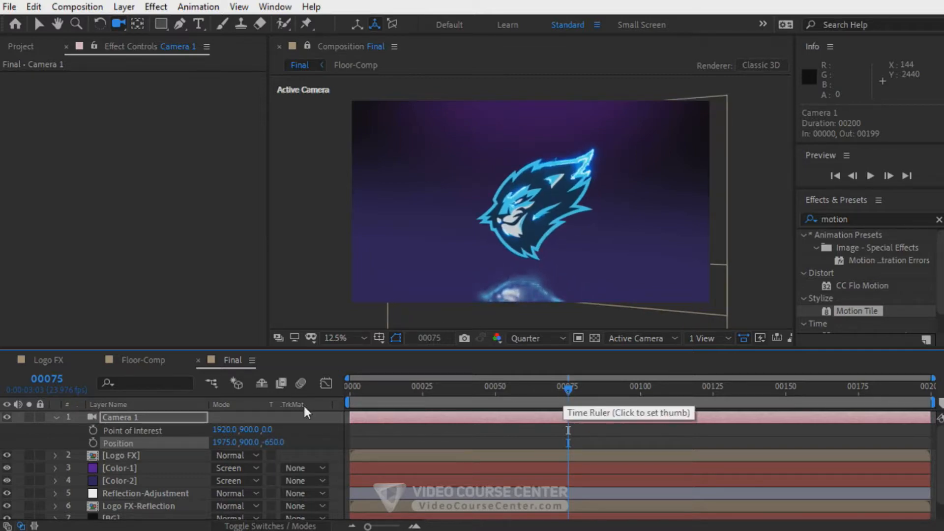
Step: Keyframe Camera 1's Position at frame 75 and add a frame 0 keyframe with the X position at 1884
left_click(93, 443)
left_click_drag(568, 389, 335, 403)
left_click_drag(226, 442, 152, 440)
left_click(139, 420)
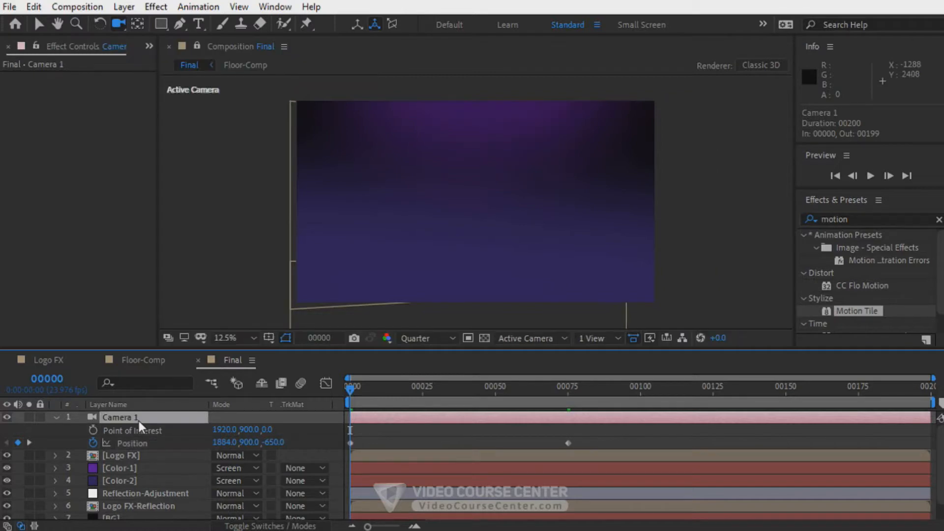
left_click(195, 57)
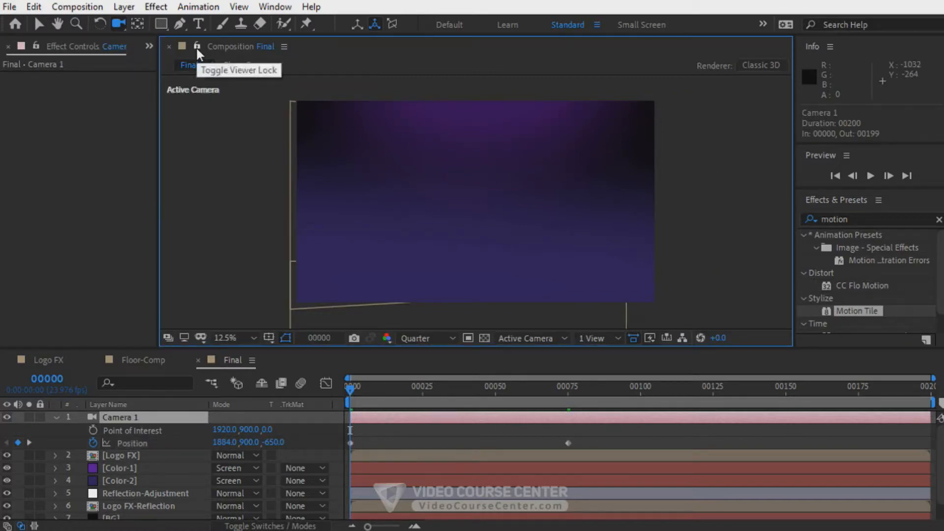
Step: Open a second viewer of the Final composition, enlarge the original viewer beside it and lock the original one
left_click(239, 7)
left_click(264, 24)
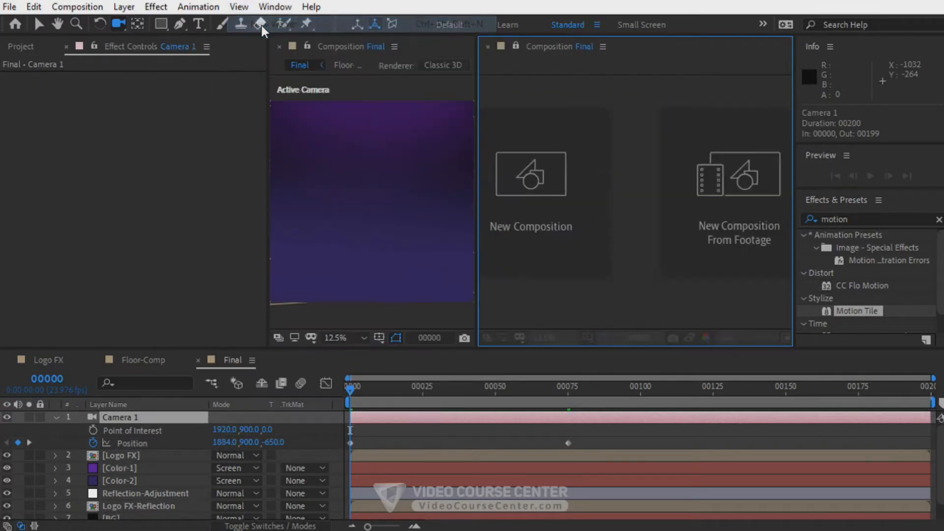
left_click_drag(269, 83, 130, 82)
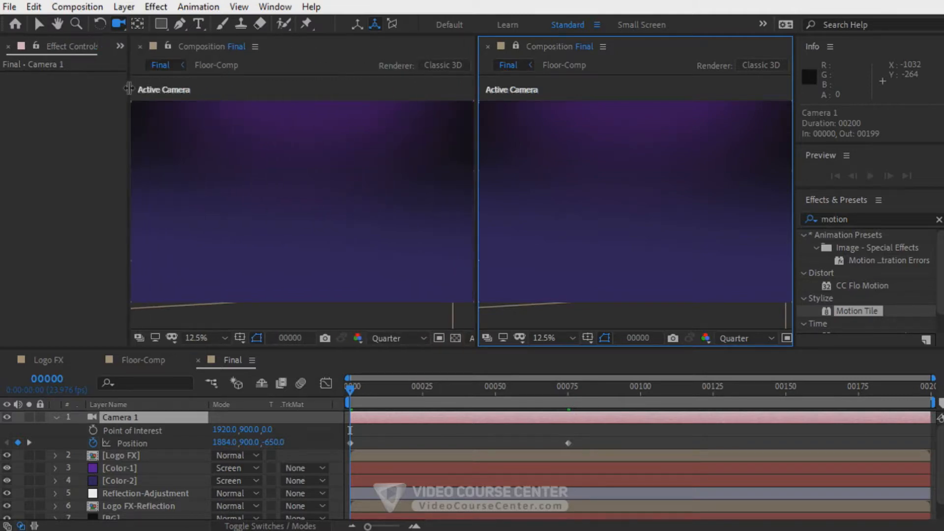
left_click(231, 364)
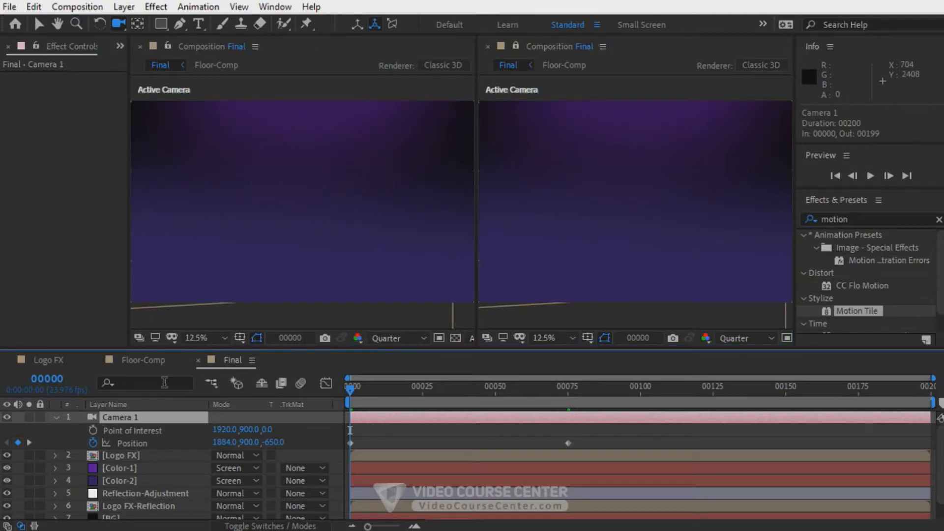
left_click(168, 49)
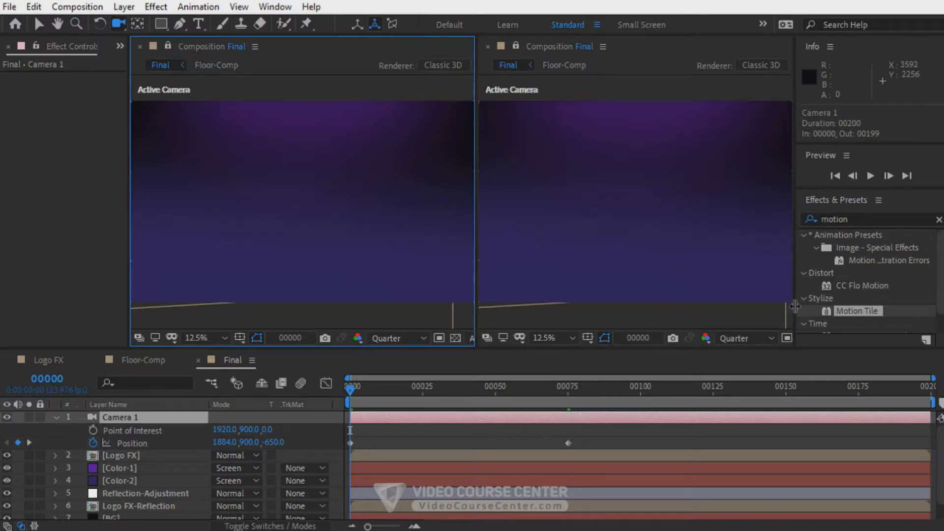
Step: Widen the second viewer, show the scene in it through Custom View 1, toggle its viewer lock and orbit the view
left_click_drag(794, 310, 906, 310)
left_click(836, 337)
left_click(856, 291)
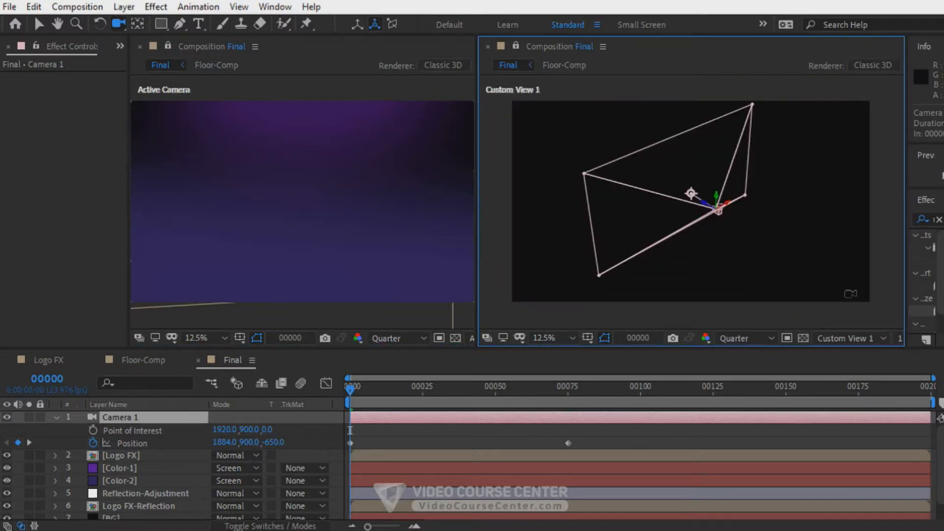
left_click(515, 46)
left_click_drag(727, 215, 701, 212)
Step: Go to frame 0 and set Camera 1's X position to 500
left_click_drag(383, 393, 348, 392)
left_click_drag(224, 442, 180, 442)
left_click(222, 442)
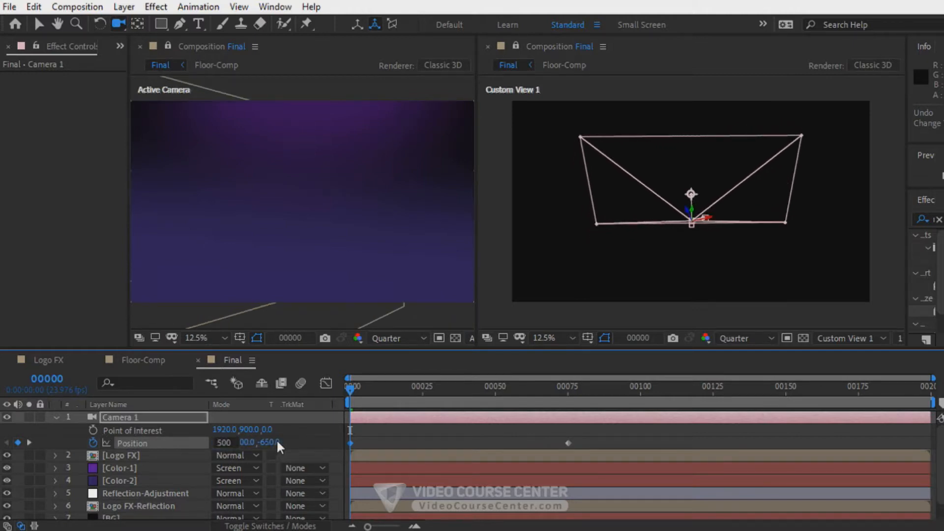
type("500")
key("Return")
Step: Set Camera 1's Y position to 0 at frame 0 and adjust its Z position
mouse_move(247, 442)
left_mouse_down()
mouse_move(279, 439)
mouse_move(229, 444)
left_mouse_up()
left_click(248, 443)
key("Return")
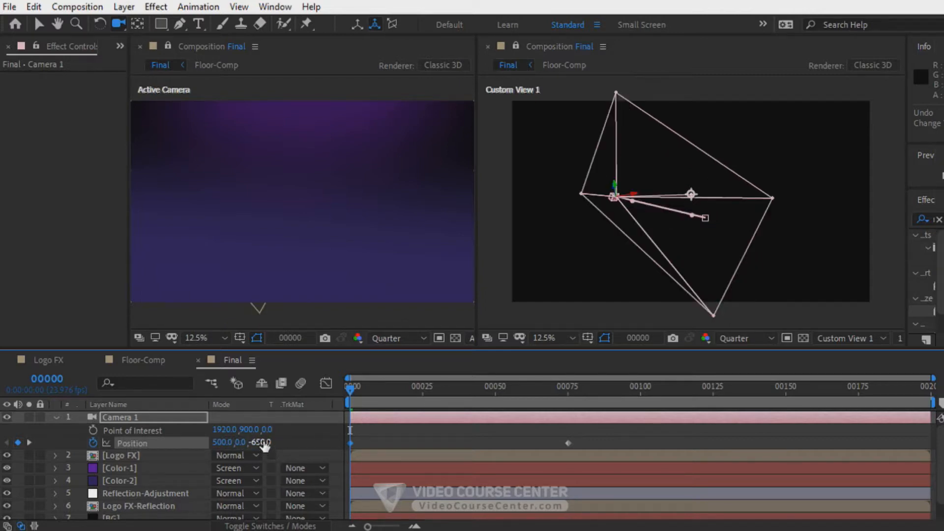
left_click_drag(248, 442, 219, 442)
left_click(256, 441)
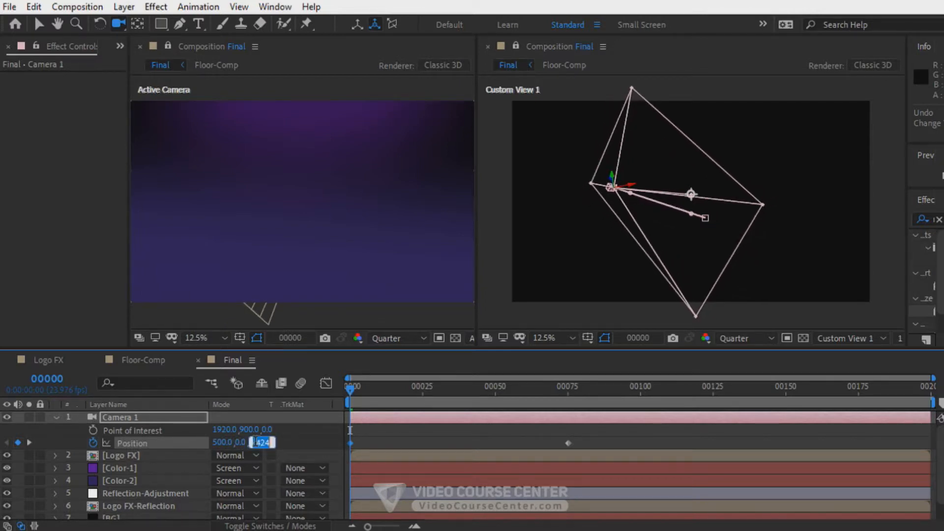
key("Return")
Step: Go to frame 76 and bend Camera 1's motion path into a curve using both of its direction handles
mouse_move(643, 224)
left_mouse_down()
mouse_move(653, 231)
mouse_move(647, 222)
left_mouse_up()
left_click_drag(373, 392, 572, 392)
left_click_drag(685, 198, 661, 172)
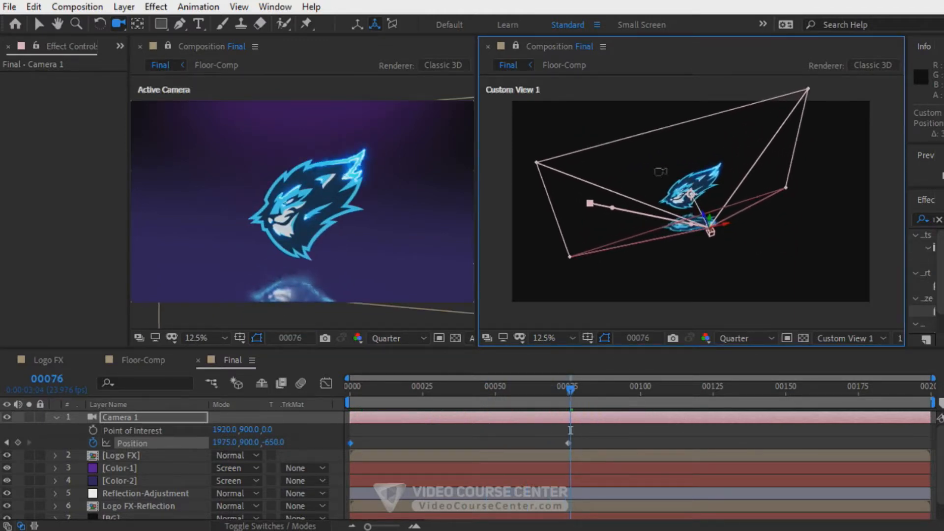
left_click(39, 25)
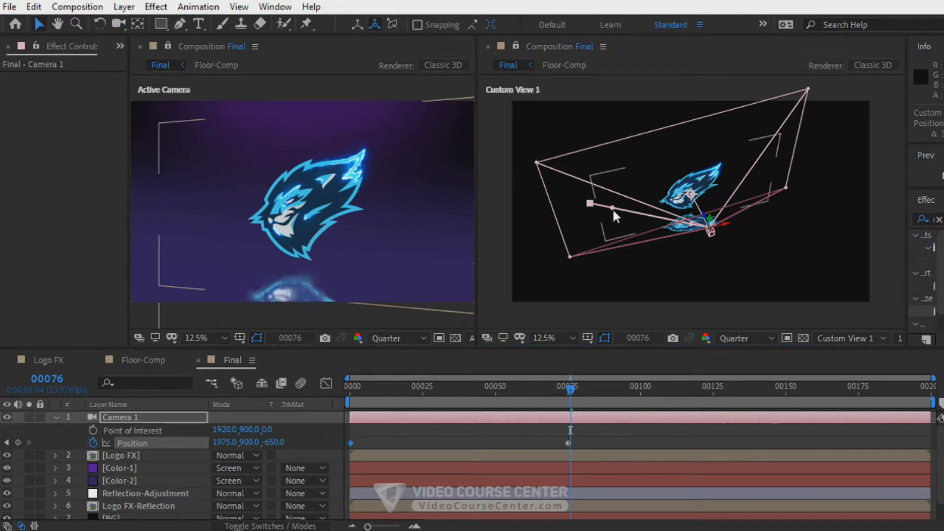
left_click_drag(611, 207, 602, 220)
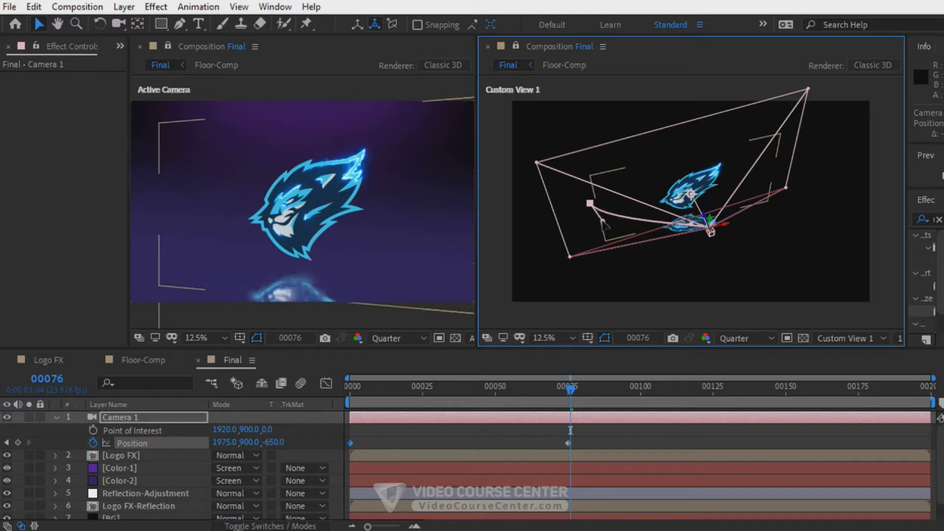
left_click_drag(692, 224, 697, 240)
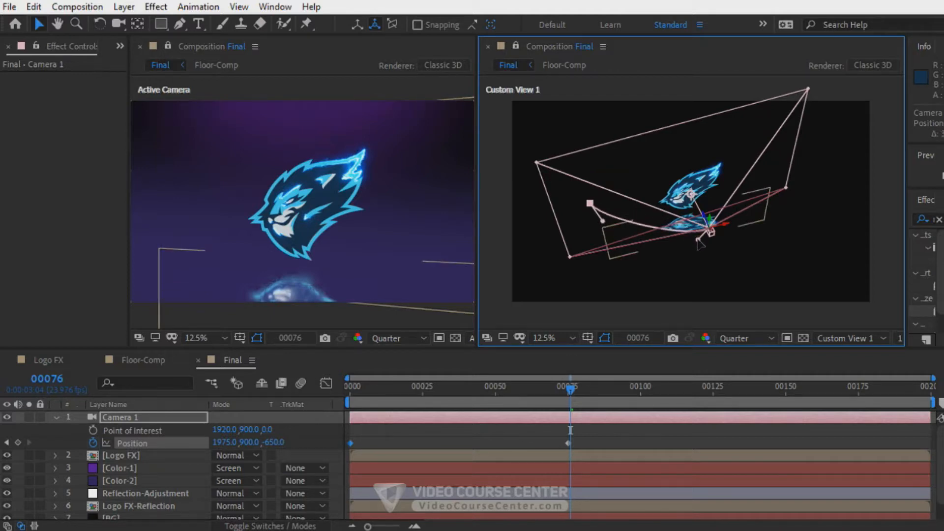
mouse_move(603, 221)
left_mouse_down()
mouse_move(595, 224)
mouse_move(624, 205)
mouse_move(607, 211)
mouse_move(636, 212)
mouse_move(610, 218)
left_mouse_up()
Step: Refine both motion path handles from a raised view so the camera path bows outward in front of the logo
key("c")
key("v")
left_click_drag(581, 150, 574, 125)
left_click_drag(657, 211, 637, 205)
key("c")
key("v")
left_click_drag(564, 234, 566, 248)
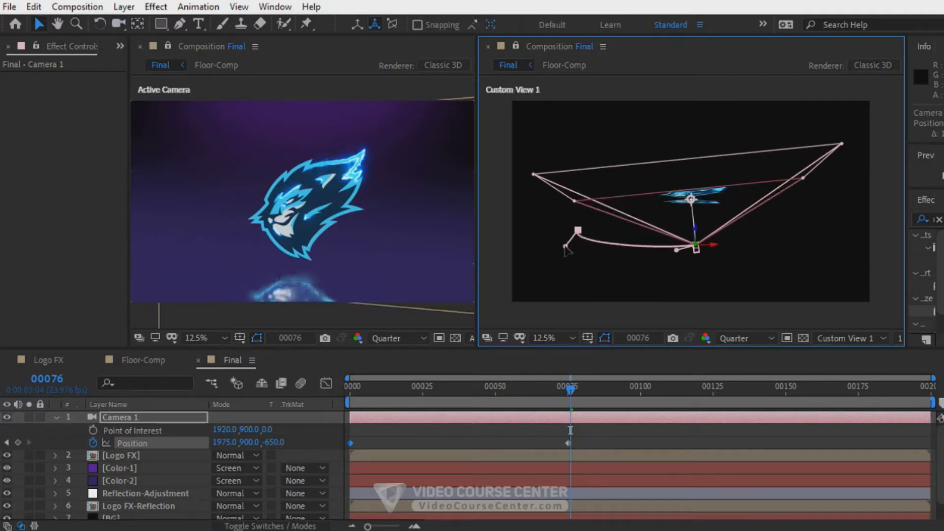
left_click_drag(676, 251, 654, 235)
Step: Fine-tune both motion path handles from a frontal view and check the camera move back to frame 23
key("c")
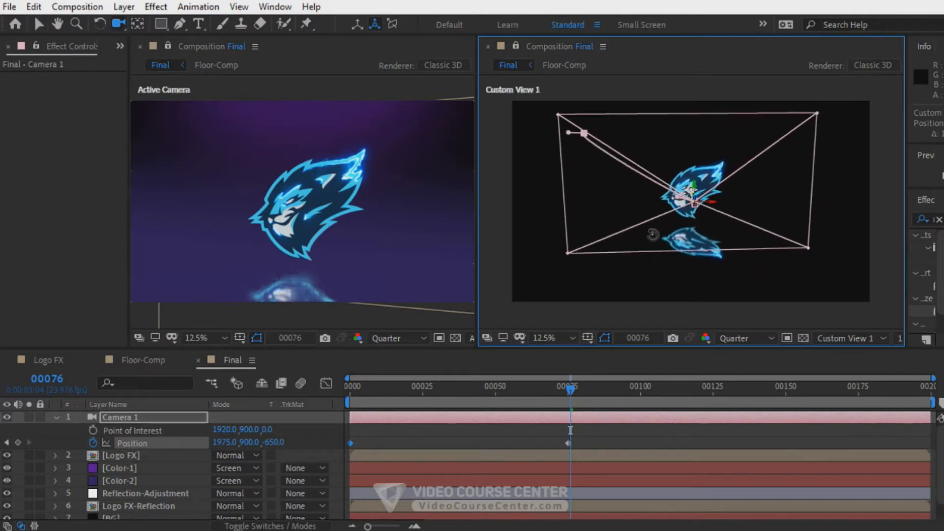
key("v")
left_click_drag(567, 135, 567, 125)
left_click_drag(674, 191, 653, 201)
key("c")
left_click_drag(546, 388, 475, 389)
mouse_move(406, 388)
left_mouse_down()
mouse_move(353, 388)
mouse_move(417, 388)
left_mouse_up()
Step: Apply Easy Ease to Camera 1's Position keyframe at frame 75
left_click_drag(582, 427, 553, 442)
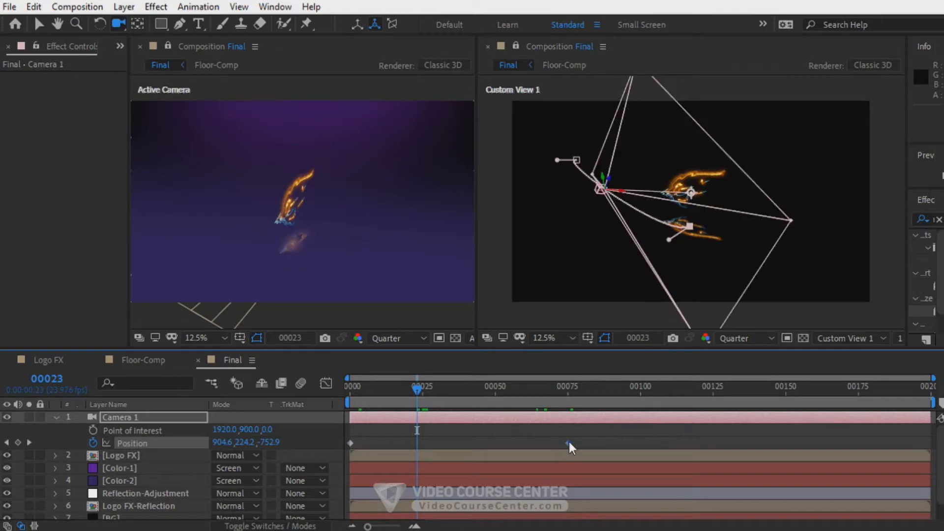
right_click(571, 441)
mouse_move(627, 441)
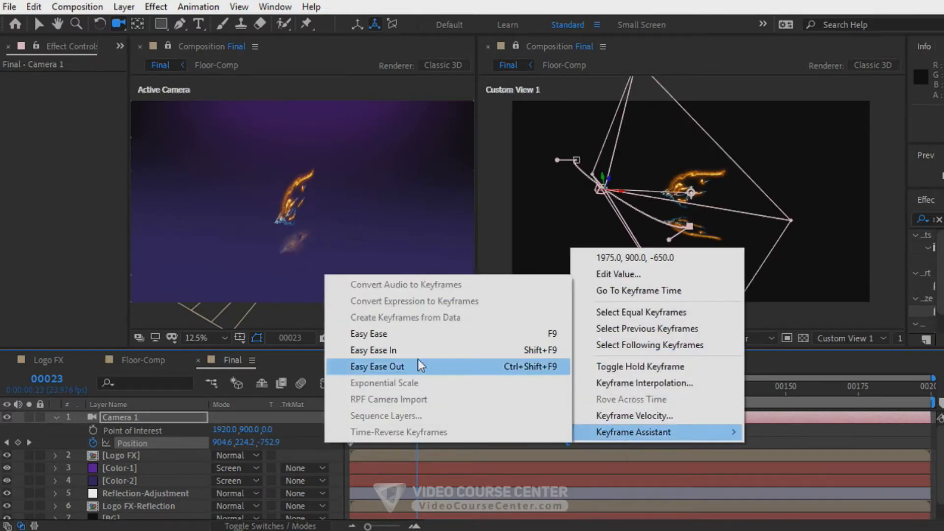
left_click(404, 334)
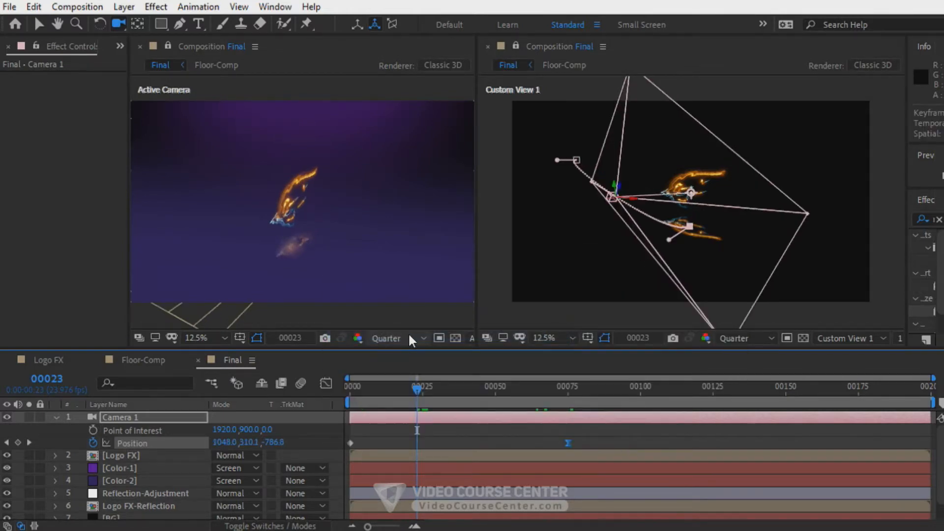
Step: Set the incoming velocity influence of Camera 1's frame 75 Position keyframe to 75%
right_click(566, 442)
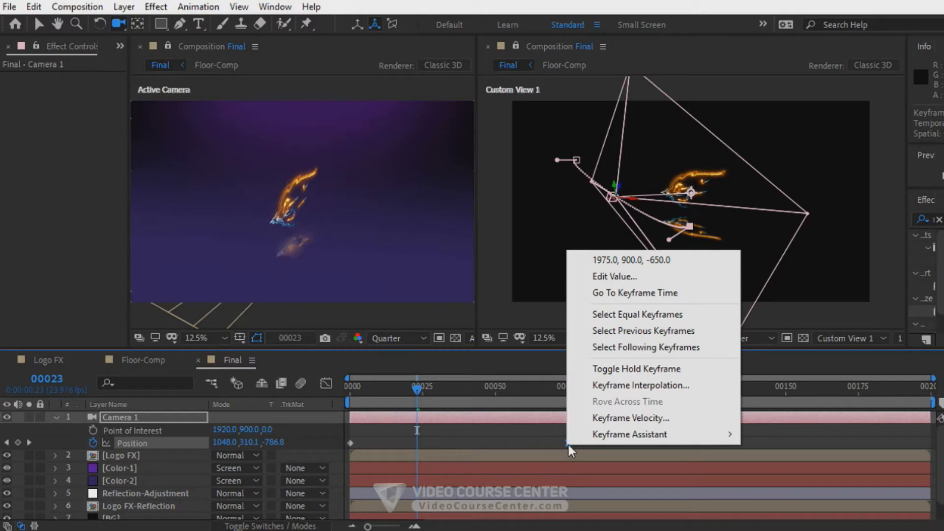
left_click(627, 418)
double_click(356, 258)
type("75")
key("Return")
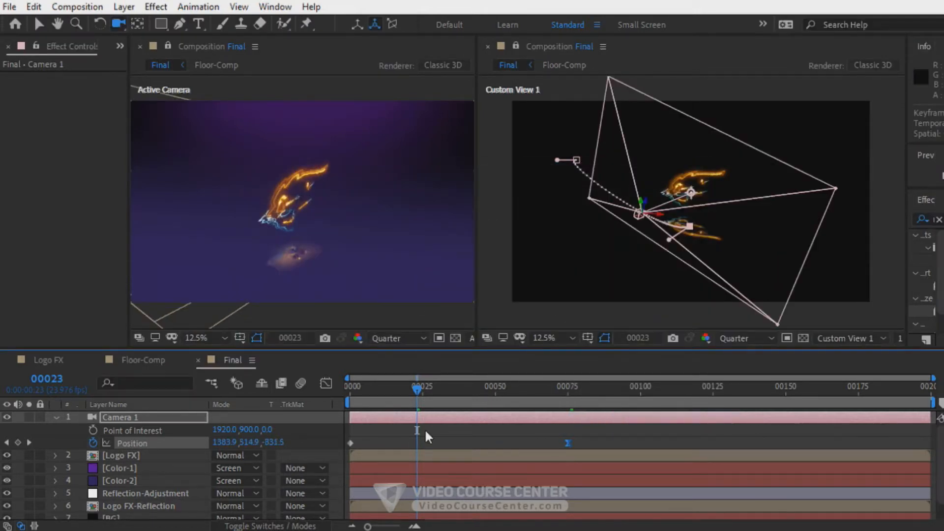
Step: End the work area just after frame 85 and preview the camera animation
left_click(593, 389)
left_click_drag(593, 389, 598, 388)
key("n")
key("space")
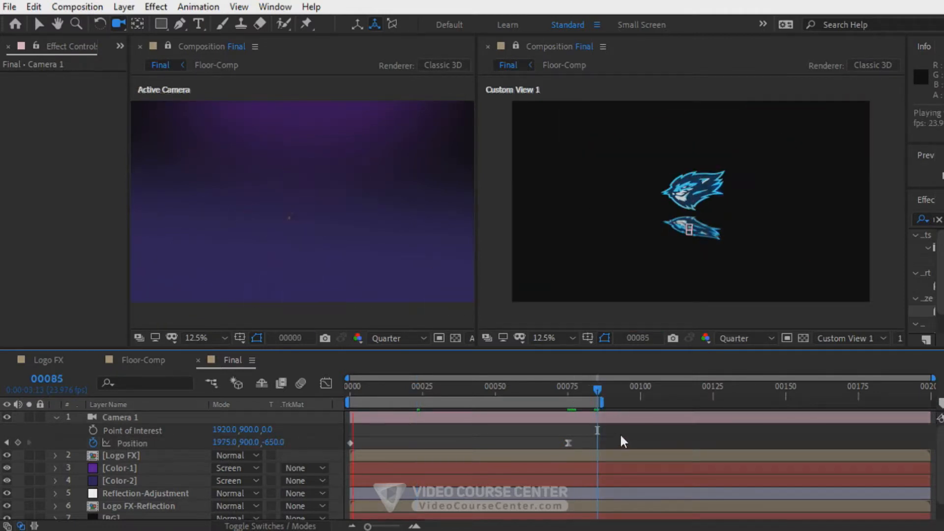
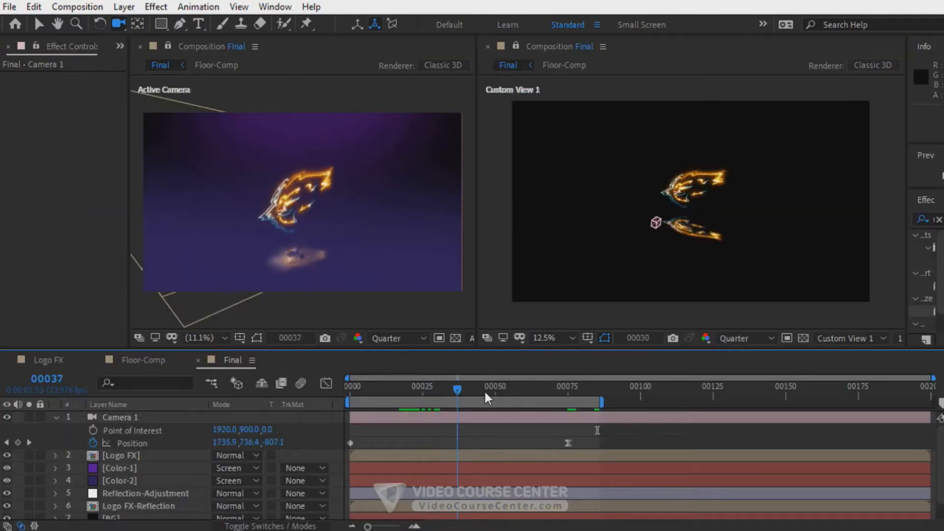
Step: At frame 75, shift Camera 1 to Position 1998.4, 1058.5, -648 and Point of Interest 1943.4, 1058.5, 2, and scrub back to frame 9
left_click_drag(485, 392, 569, 390)
left_click_drag(295, 227, 291, 205)
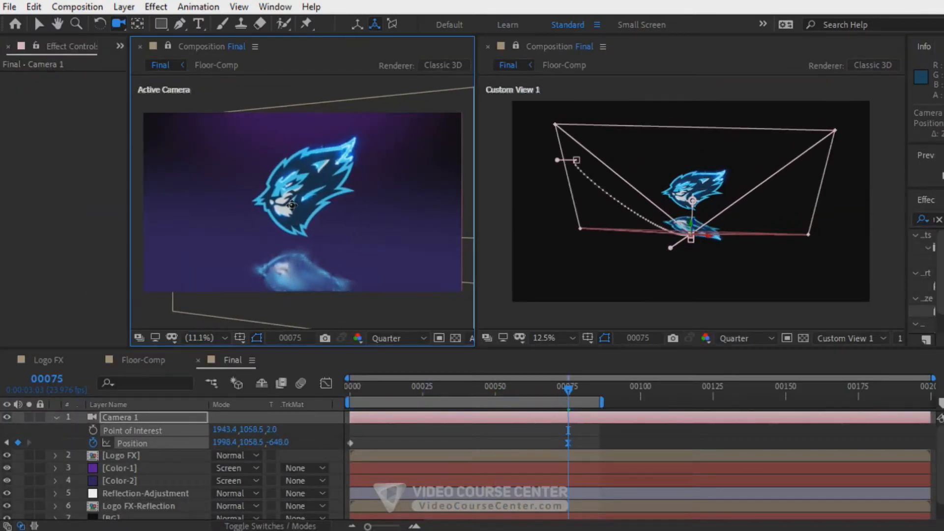
key("F2")
left_click_drag(566, 389, 376, 396)
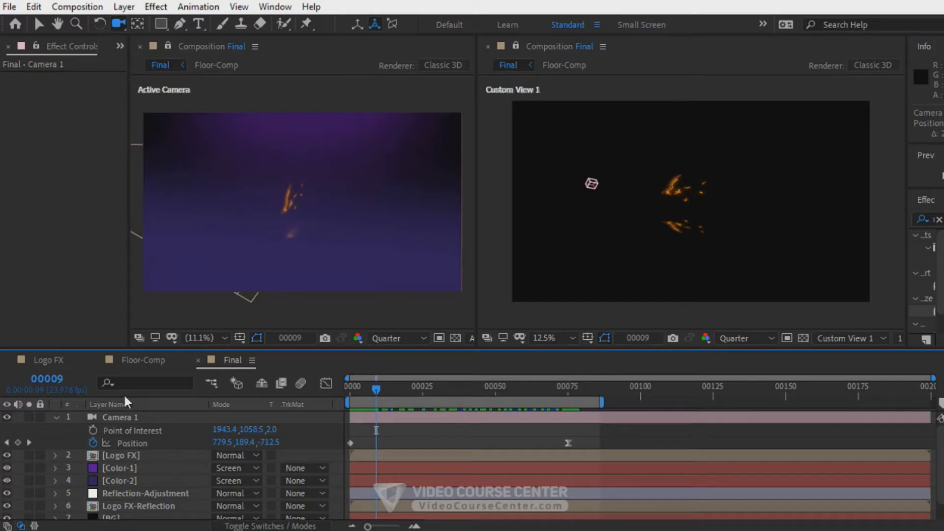
Step: Open the Logo FX composition and show all keyframes of the Lights and Logo layers in a maximized timeline
left_click(42, 361)
left_click(106, 418)
left_click(110, 429, "shift")
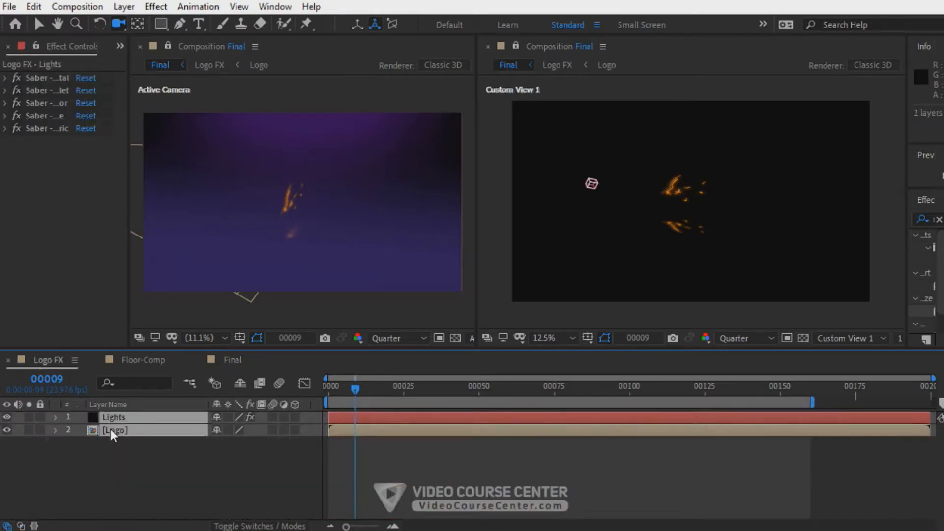
key("u")
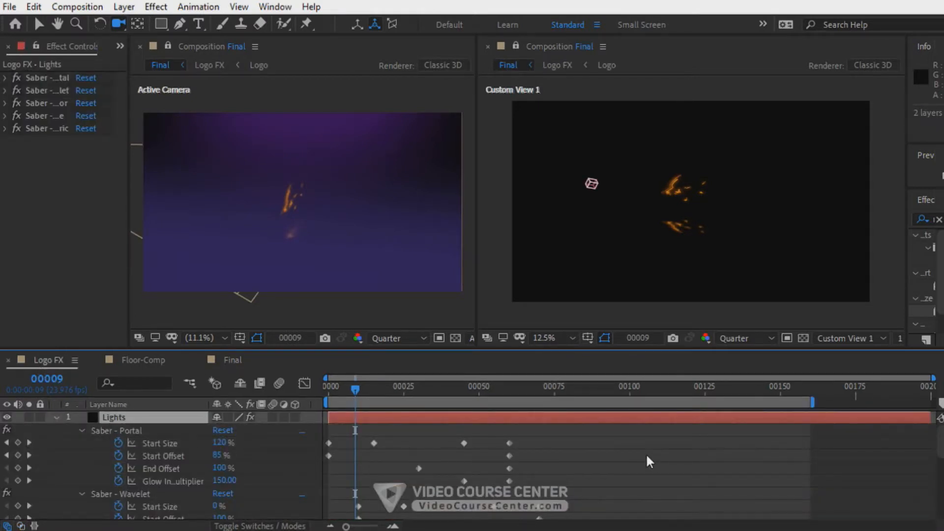
key("grave")
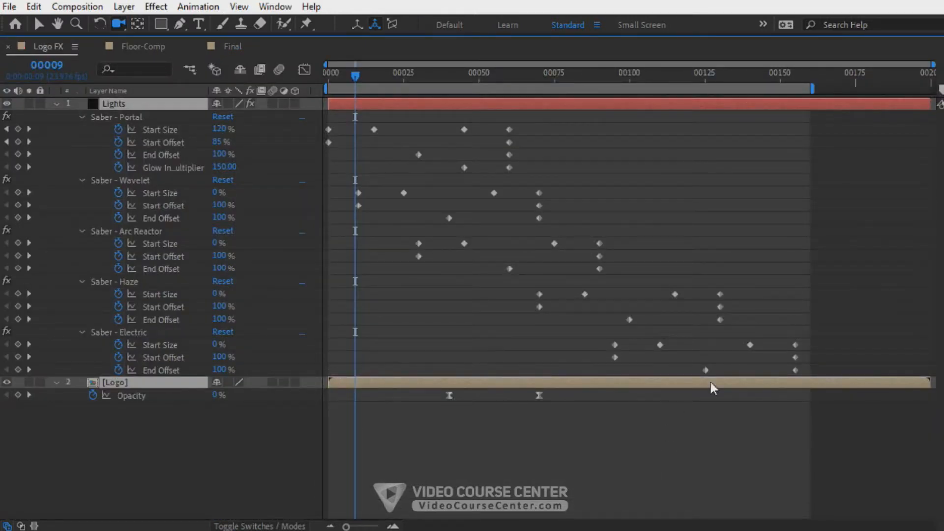
Step: Shift all Lights and Logo keyframes together so the first ones start at frame 15
left_click_drag(851, 114, 318, 470)
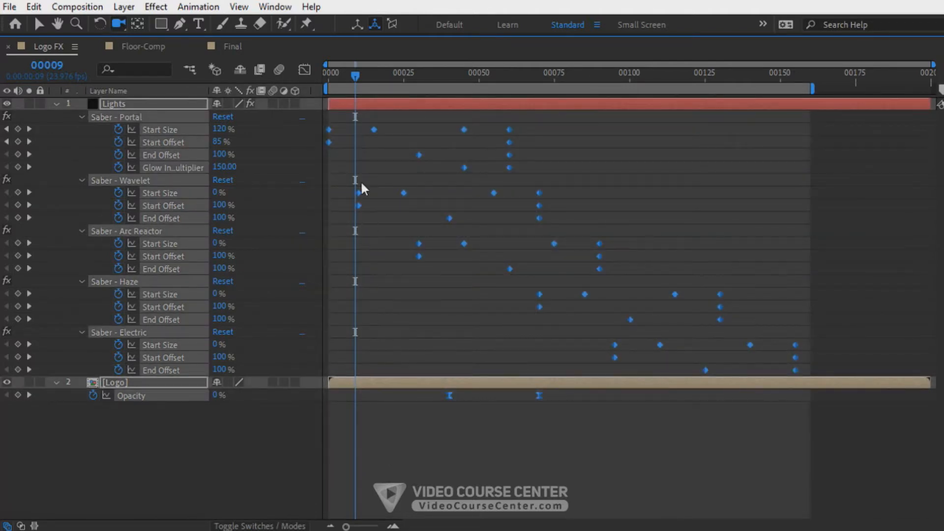
left_click_drag(356, 79, 374, 79)
left_click_drag(329, 129, 375, 126)
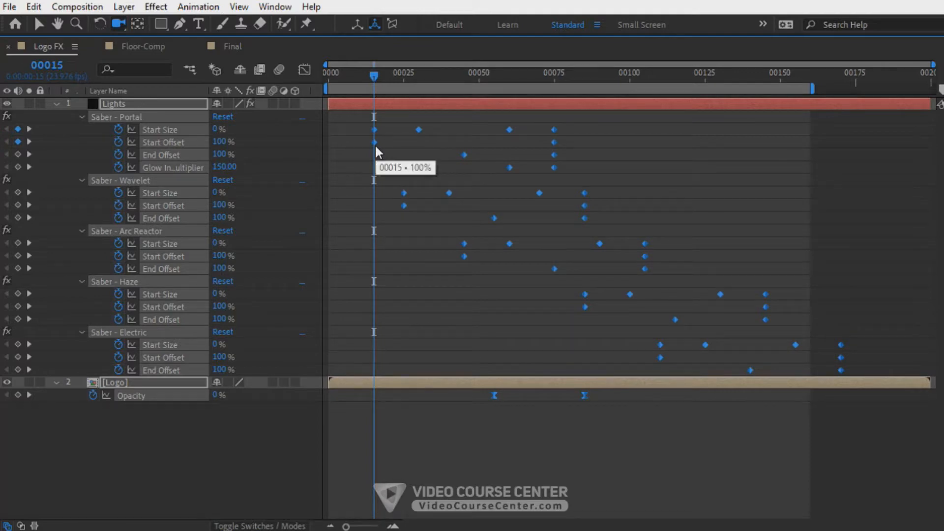
key("grave")
Step: Return to the Final composition and preview the camera animation in a maximized viewer
left_click(231, 360)
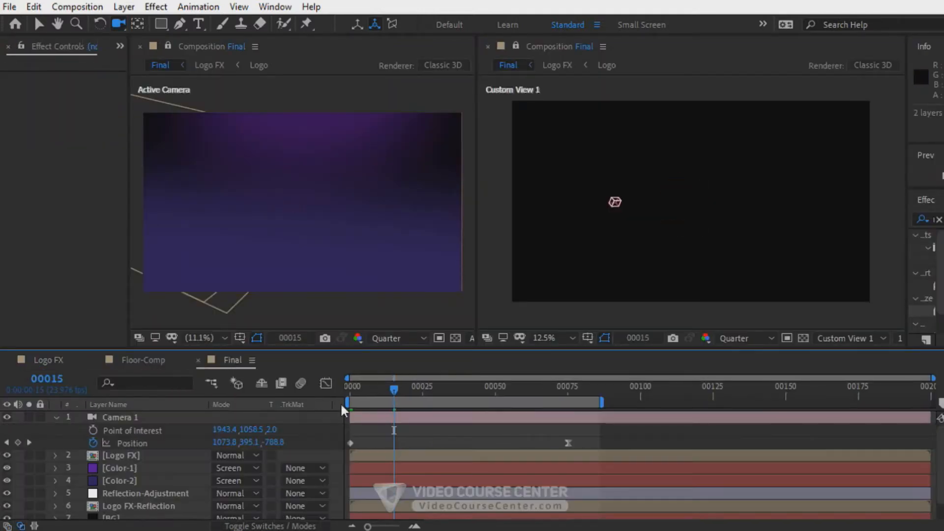
left_click_drag(396, 393, 597, 389)
key("grave")
key("space")
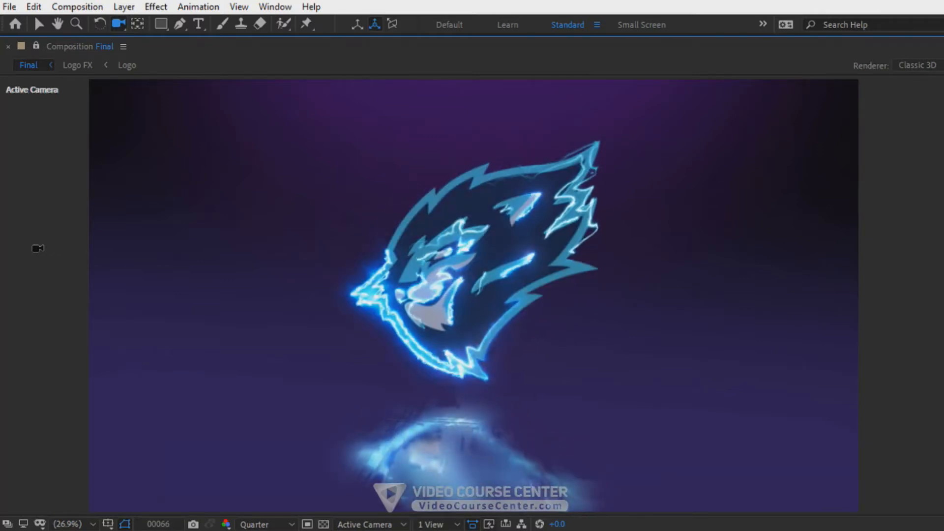
key("space")
key("grave")
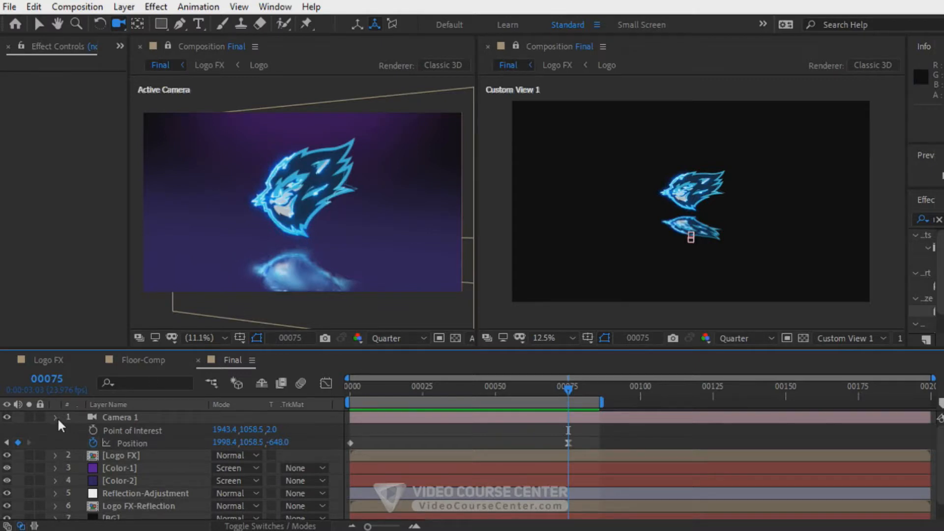
Step: Expand Camera 1's Camera Options and set its Zoom to 600 pixels
left_click(57, 417)
left_click(57, 417)
left_click(69, 430)
left_click(70, 431)
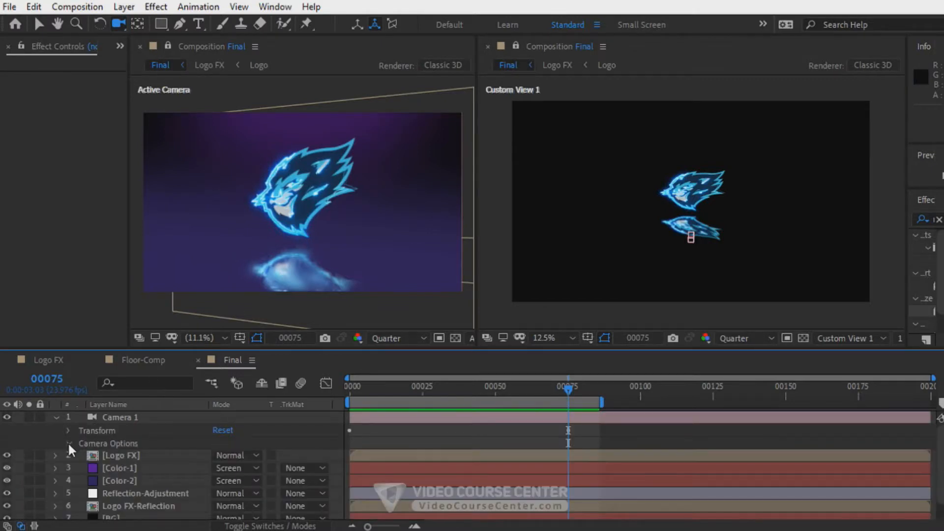
left_click(68, 441)
left_click_drag(224, 430, 212, 429)
left_click(224, 430)
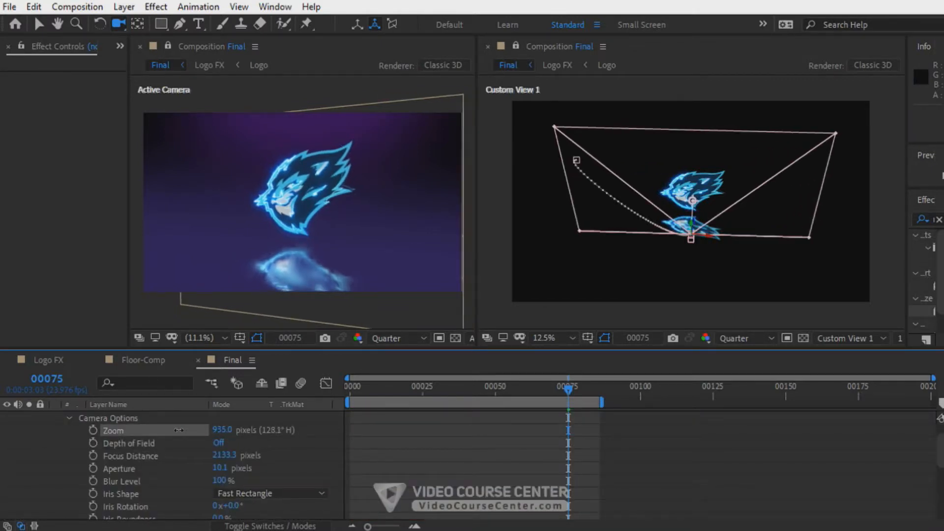
type("600")
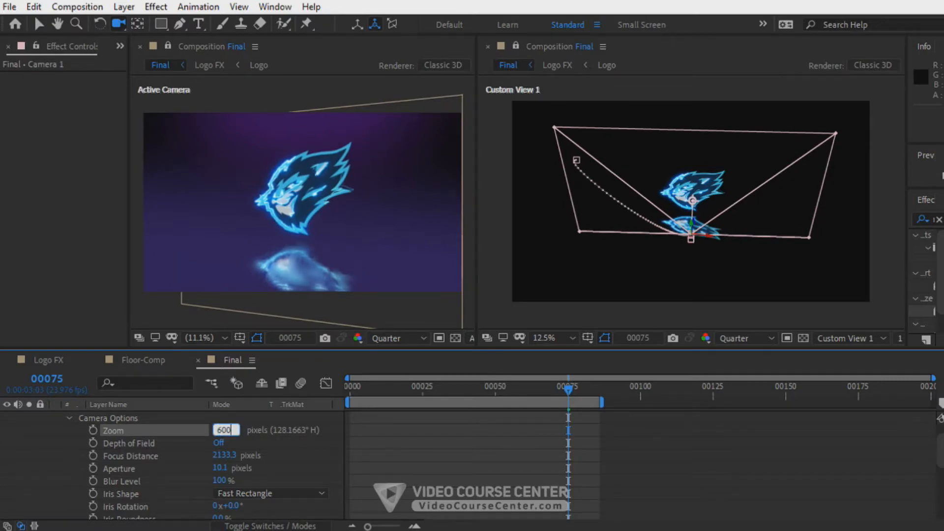
key("Return")
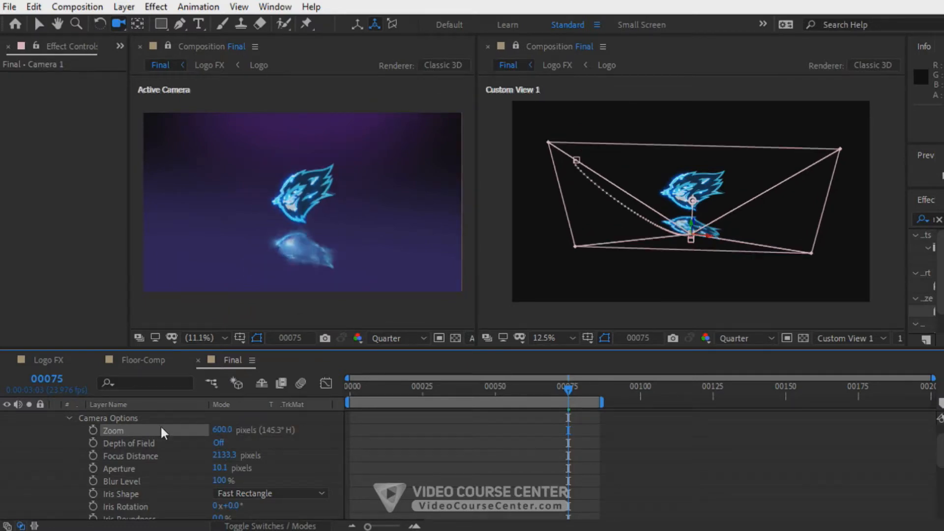
Step: Reveal Camera 1's Position and set its Z value to -500 at the frame 75 keyframe
scroll(62, 422, "up", 1)
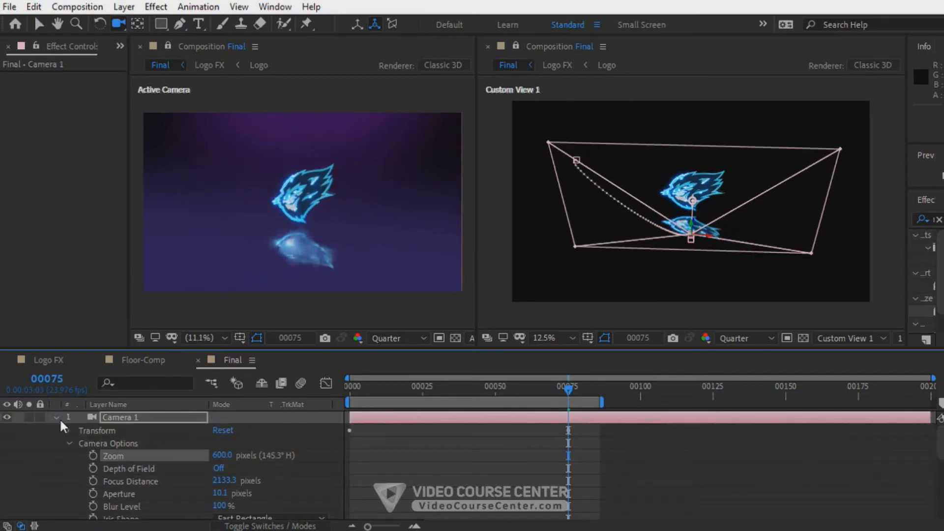
left_click(57, 418)
key("p")
left_click_drag(278, 429, 409, 430)
left_click(274, 431)
type("-500")
key("Return")
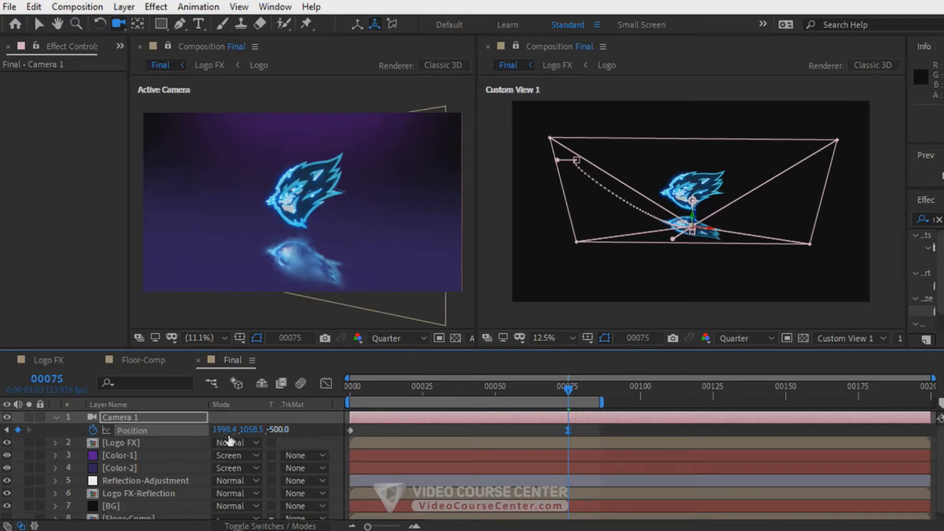
Step: Set Camera 1's Zoom to 750 pixels in its Camera Options
left_click(55, 418)
left_click(55, 417)
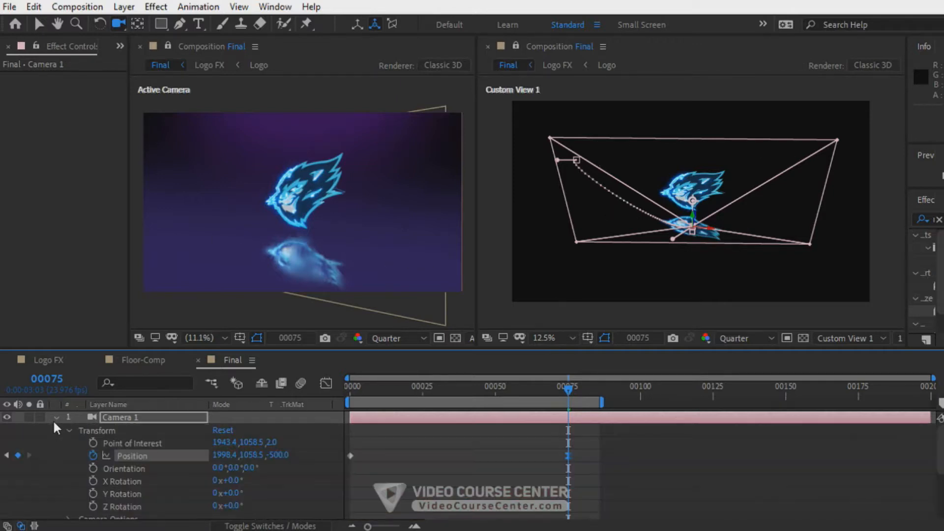
left_click(69, 429)
left_click(68, 443)
scroll(185, 459, "down", 1)
left_click(220, 430)
type("750")
key("Return")
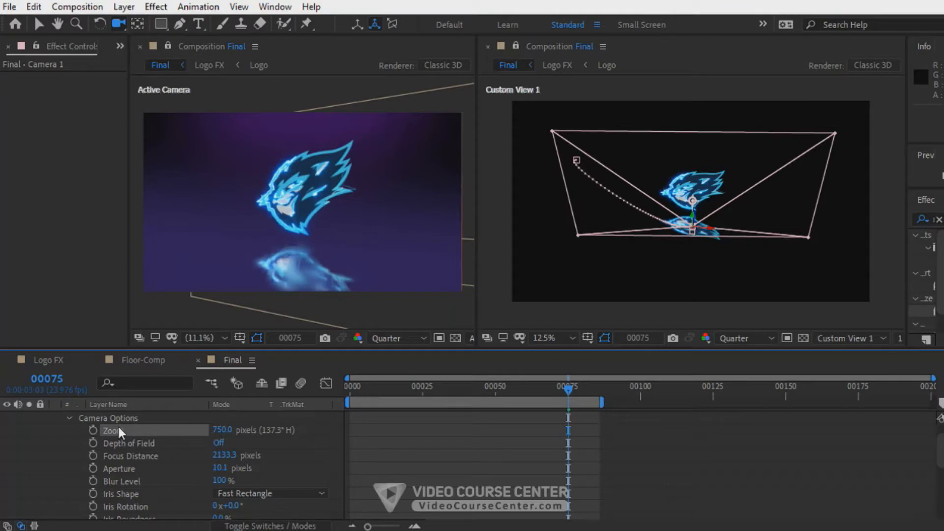
Step: Set Camera 1's Z position to -650 at the frame 75 keyframe
scroll(927, 446, "up", 2)
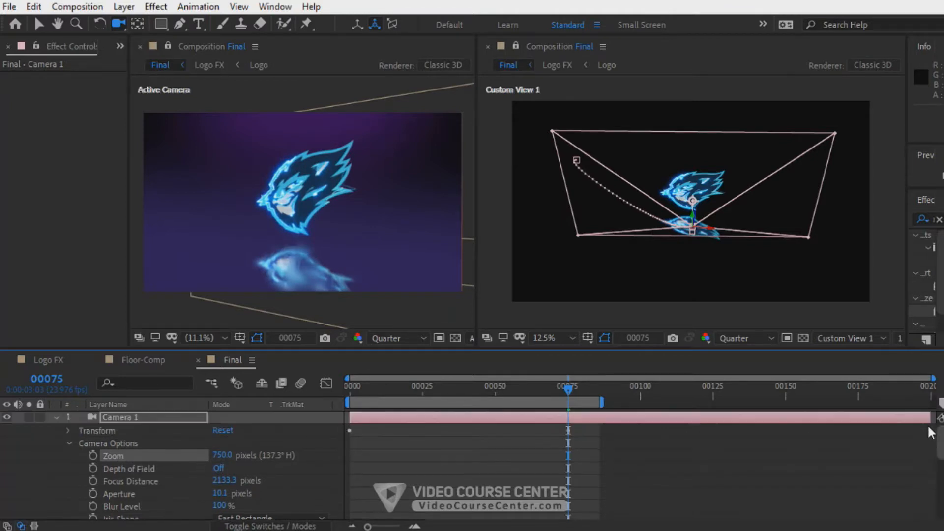
left_click(55, 418)
left_click(125, 418)
key("p")
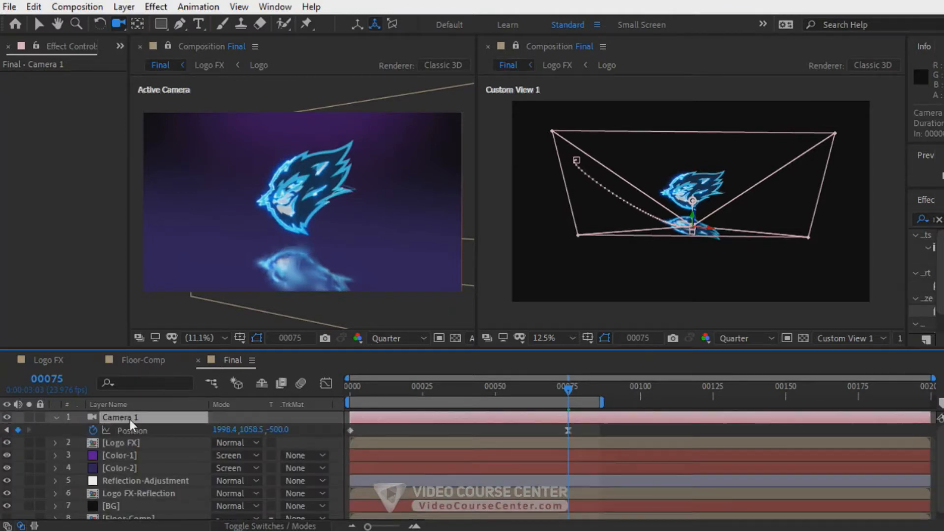
left_click(272, 431)
type("-65")
key("Return")
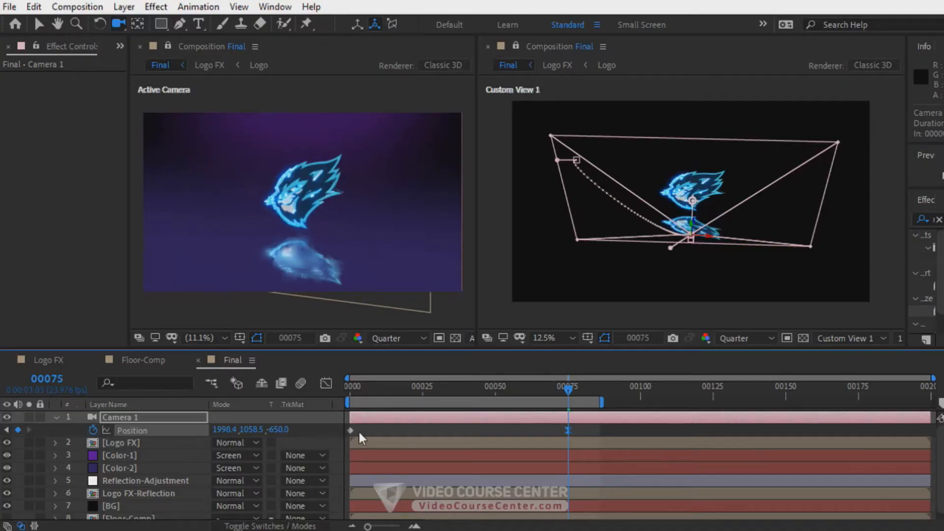
left_click(369, 430)
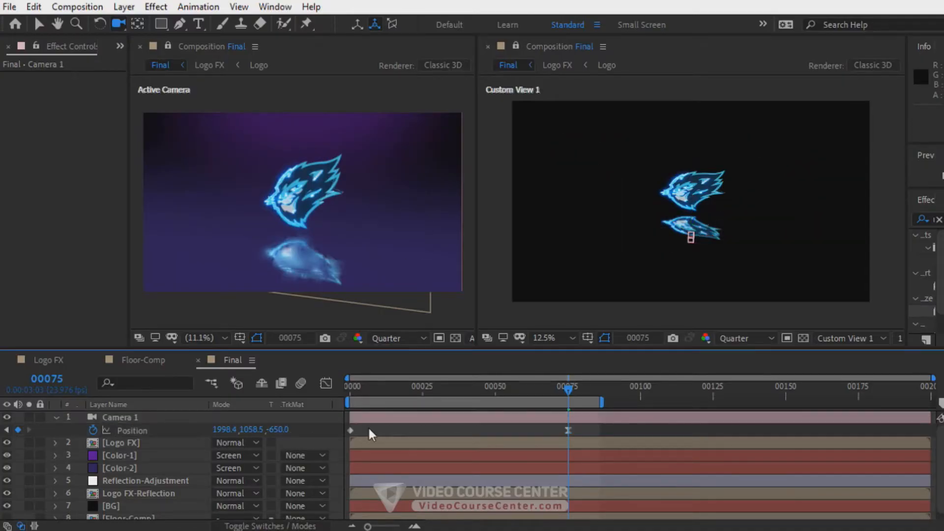
Step: Expand Camera 1's Camera Options and turn on Depth of Field
left_click(56, 418)
left_click(55, 418)
left_click(68, 431)
left_click(68, 443)
scroll(66, 443, "down", 1)
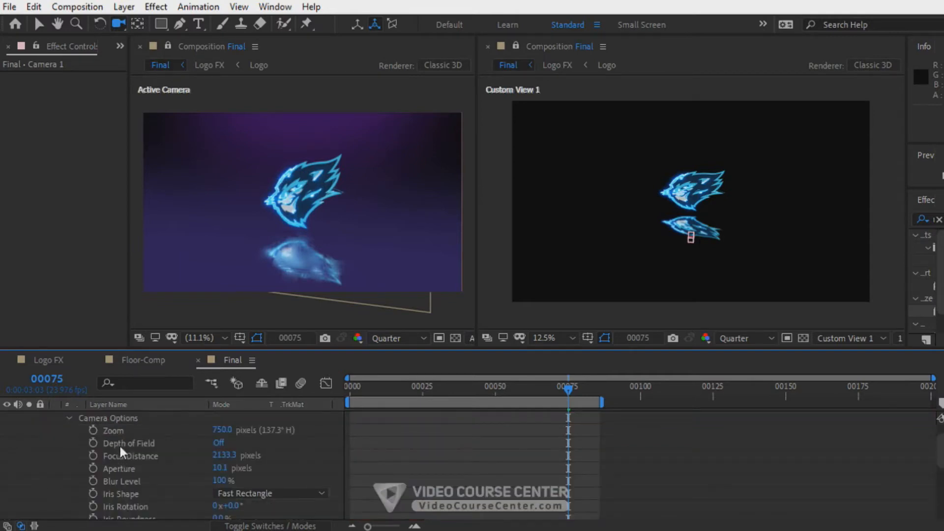
left_click(219, 442)
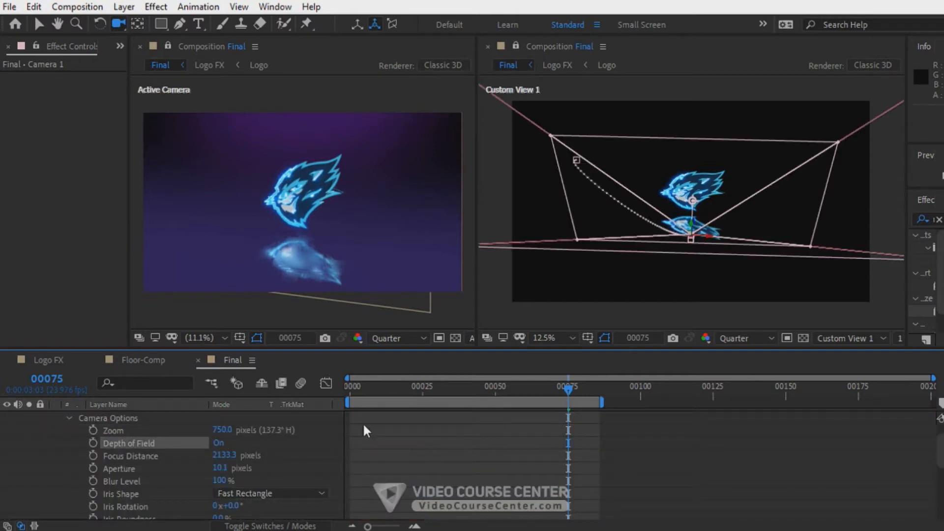
Step: Start keyframing Camera 1's Aperture at frame 15 with a value of 750 pixels
left_click_drag(379, 388, 394, 392)
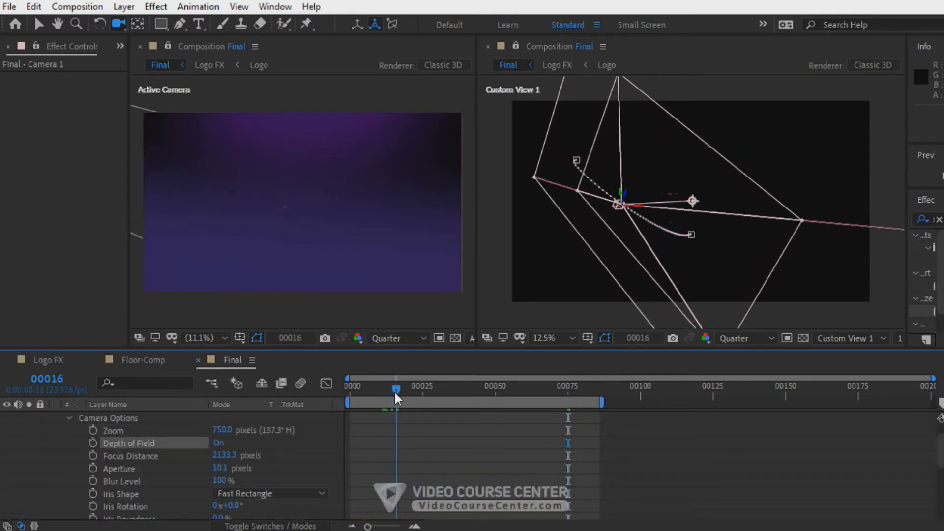
left_click(94, 466)
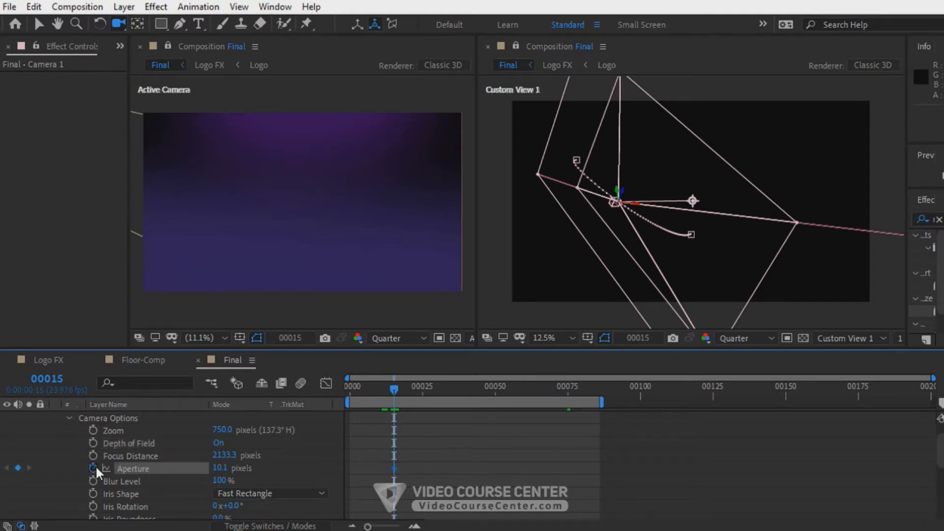
left_click_drag(289, 467, 230, 471)
left_click(223, 468)
type("750")
key("Return")
Step: Add a second Aperture keyframe of 10 pixels at frame 40
left_click_drag(393, 393, 466, 392)
left_click(223, 469)
type("10")
key("Return")
Step: Apply Easy Ease to the second Aperture keyframe and lengthen its incoming ease handle in the Graph Editor
left_click_drag(413, 393, 434, 394)
right_click(466, 469)
mouse_move(513, 460)
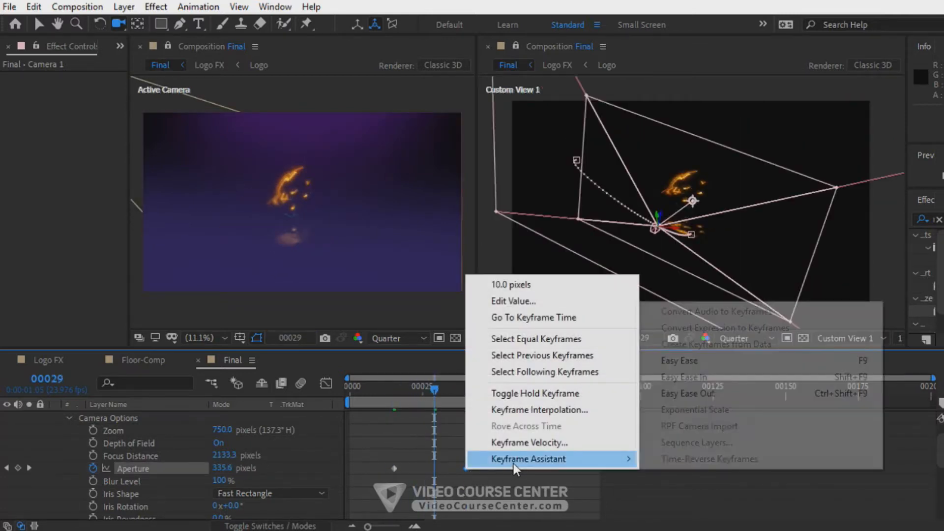
left_click(674, 362)
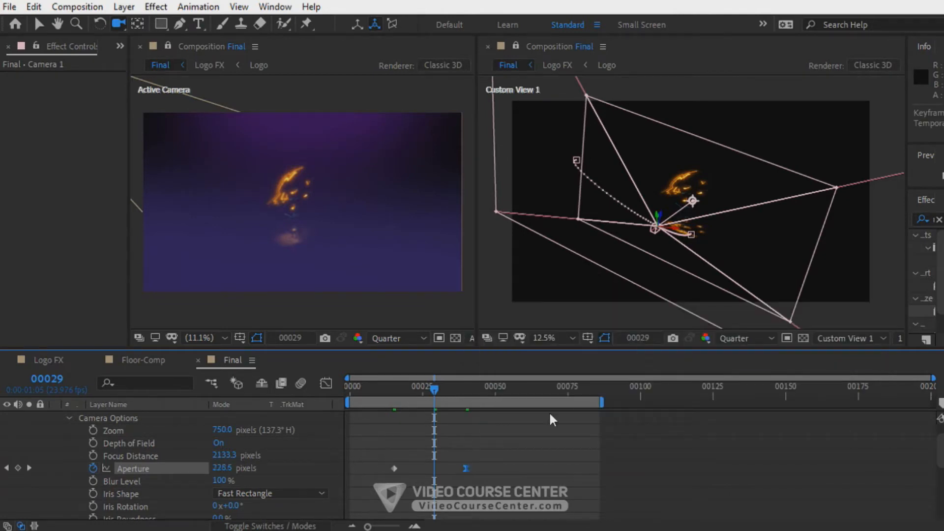
left_click(326, 383)
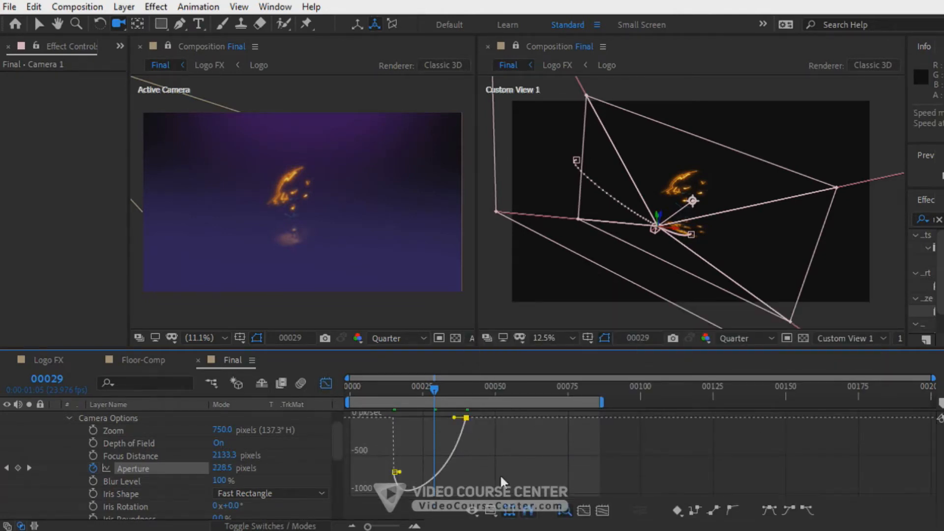
left_click(491, 511)
left_click(537, 366)
left_click_drag(450, 417, 436, 418)
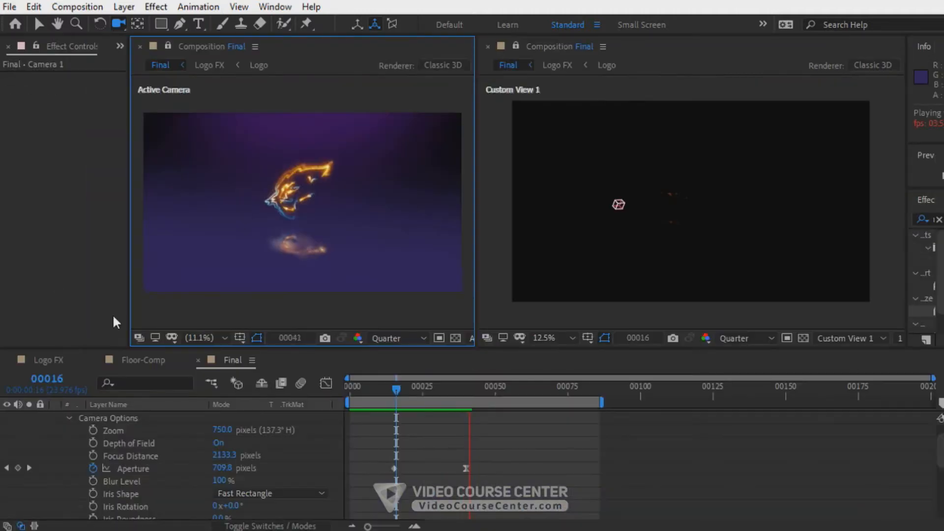
Step: Move the eased Aperture keyframe to frame 55 and preview the animation
left_click_drag(396, 388, 507, 390)
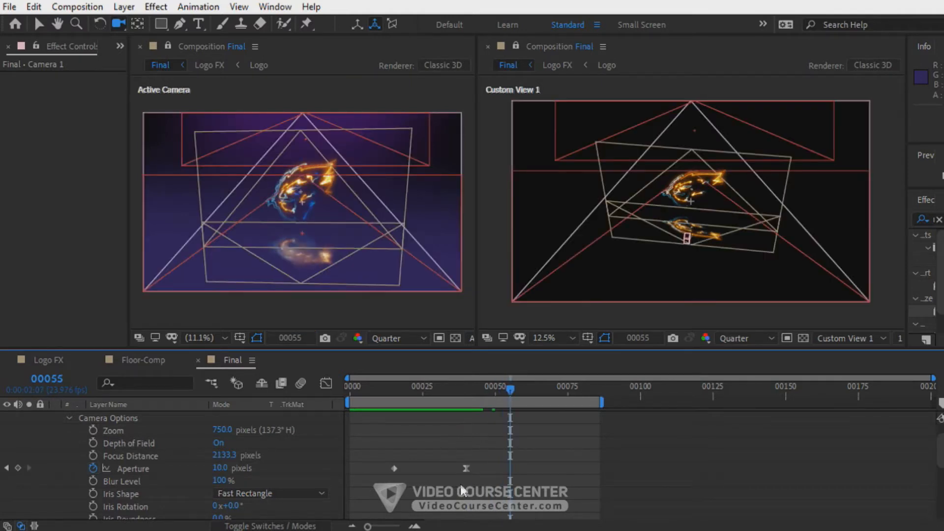
left_click_drag(467, 469, 504, 466)
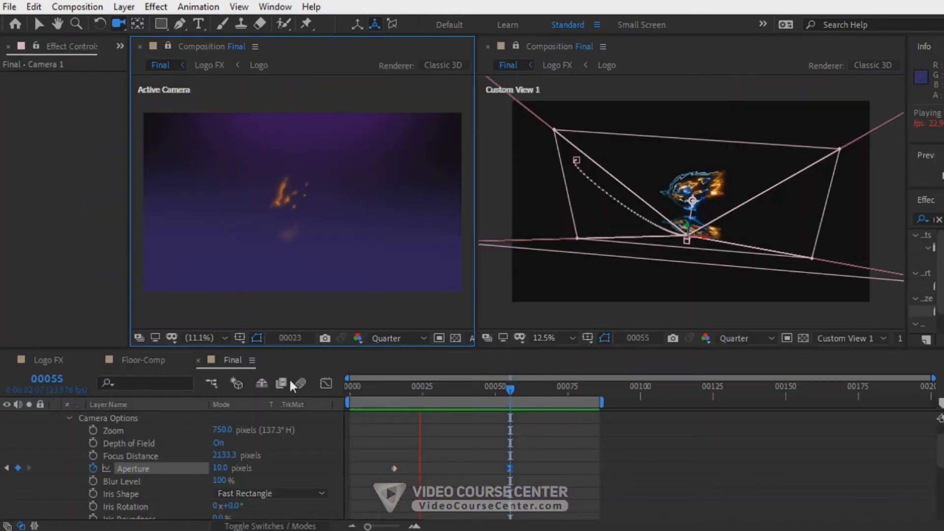
left_click(382, 388)
Step: In the Logo FX composition, shift all Lights and Logo keyframes together so the first ones start at frame 10
left_click(136, 362)
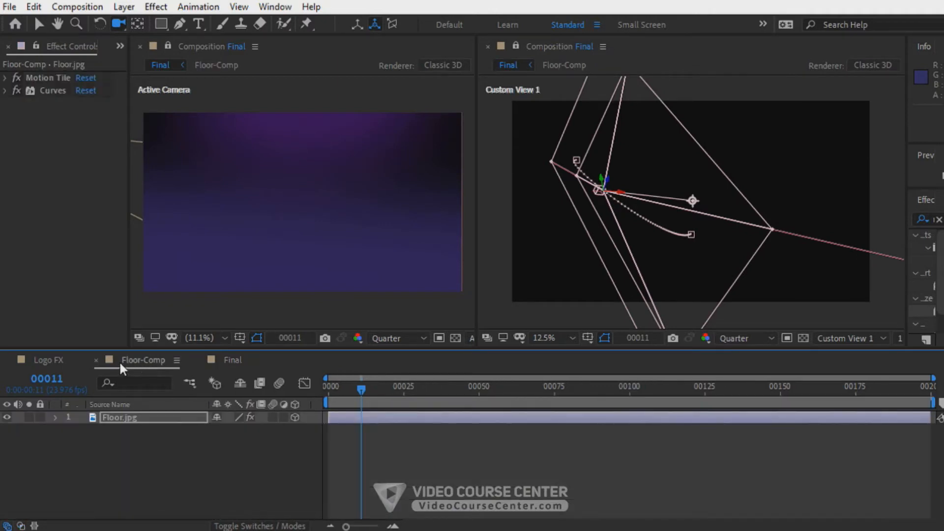
left_click(46, 359)
left_click_drag(358, 388, 358, 389)
left_click_drag(373, 444, 361, 440)
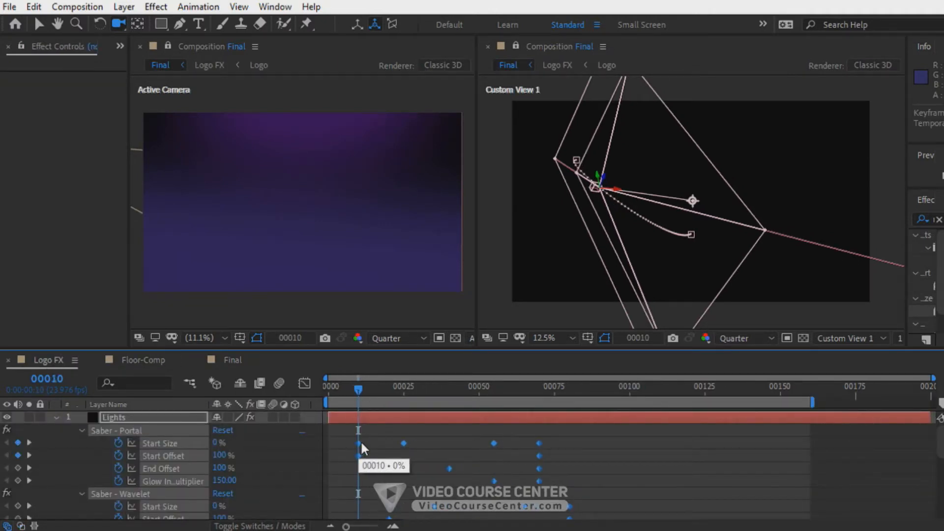
key("grave")
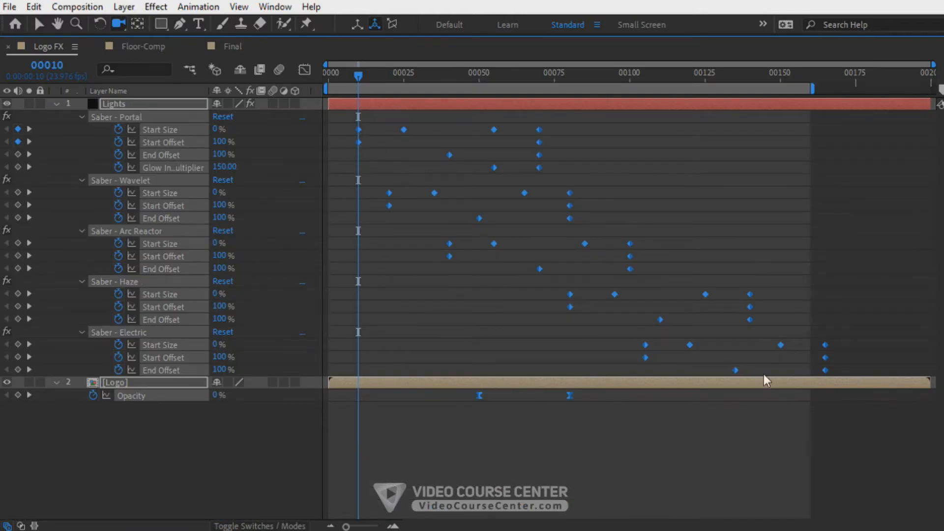
key("grave")
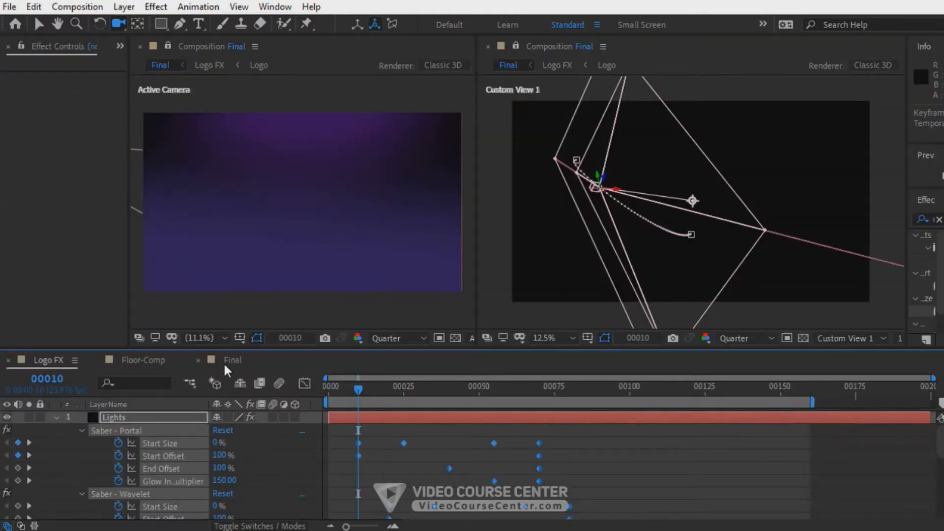
Step: Return to the Final composition and preview the retimed logo reveal in a maximized viewer
left_click(231, 360)
left_click_drag(377, 388, 385, 385)
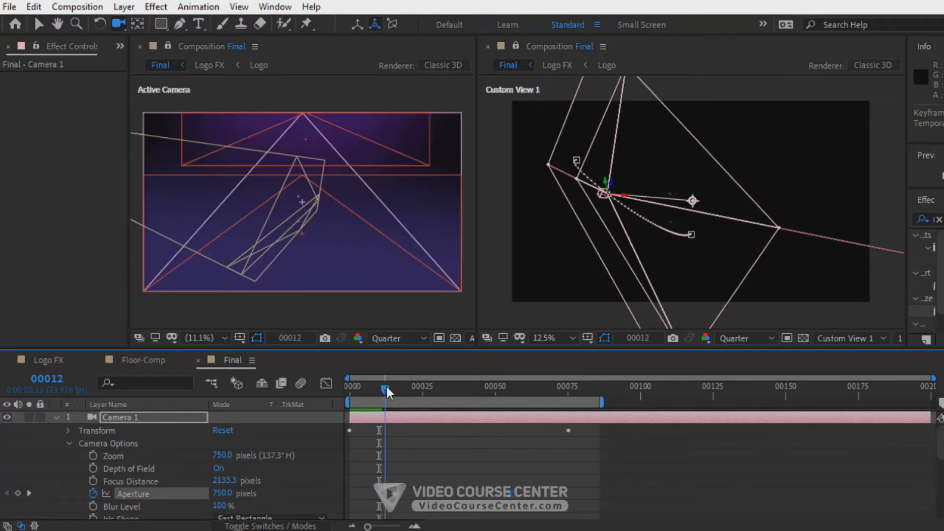
key("grave")
key("space")
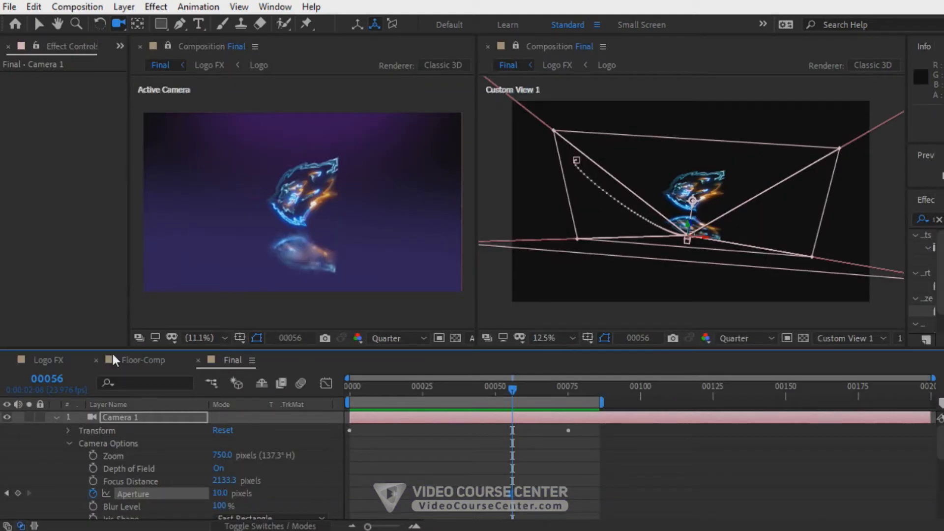
Step: Show Floor-Comp in the second viewer by unlocking it, and shift the Floor.jpg layer slightly along its X axis
left_click(122, 359)
left_click(134, 417)
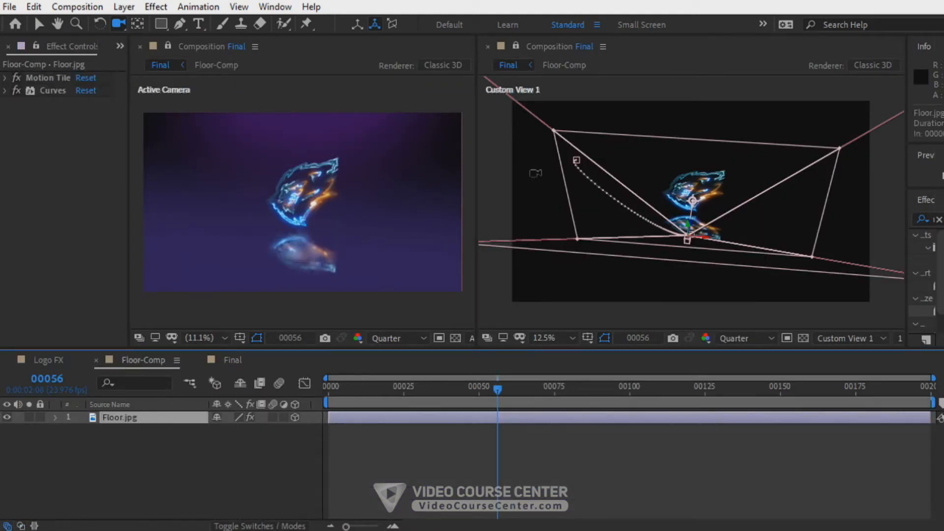
left_click(515, 43)
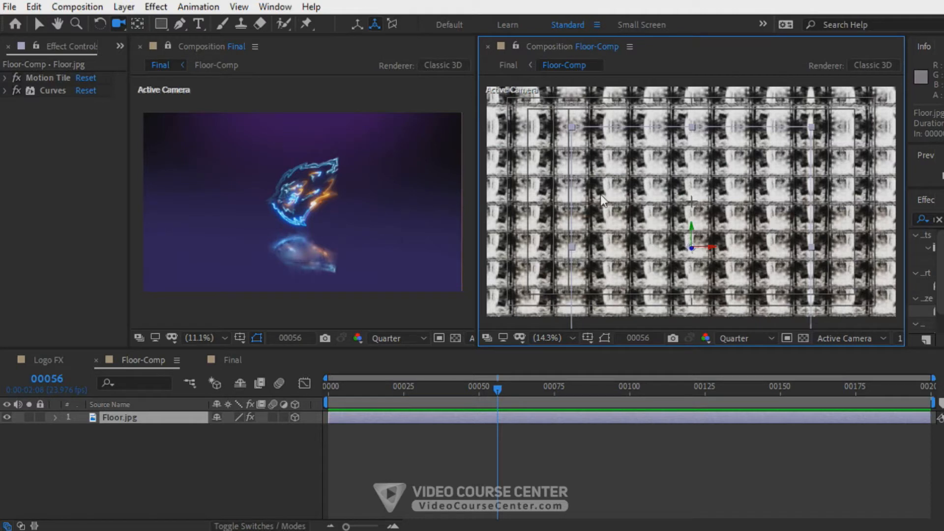
key("v")
left_click_drag(714, 249, 725, 249)
key("grave")
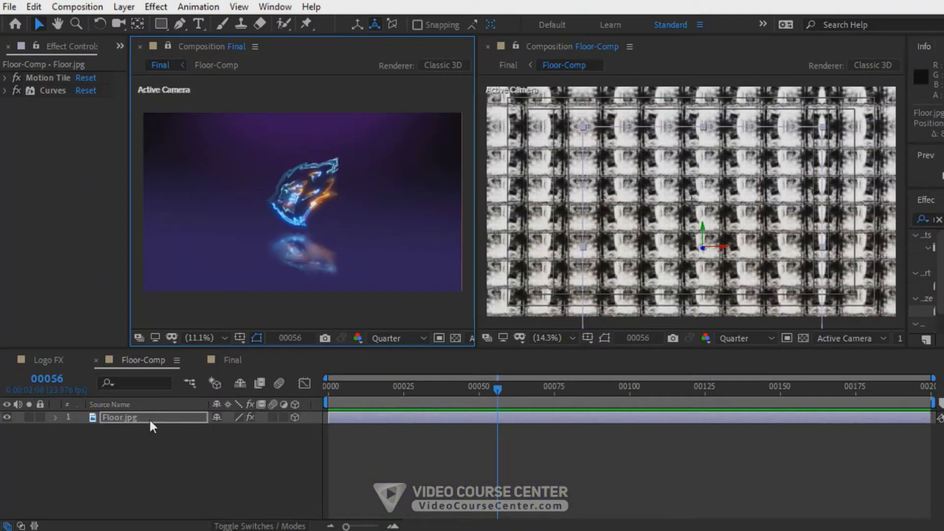
Step: Set the Scale of the Floor.jpg layer to 100%
left_click(149, 418)
key("s")
left_click_drag(232, 431, 245, 434)
left_click(232, 430)
type("100")
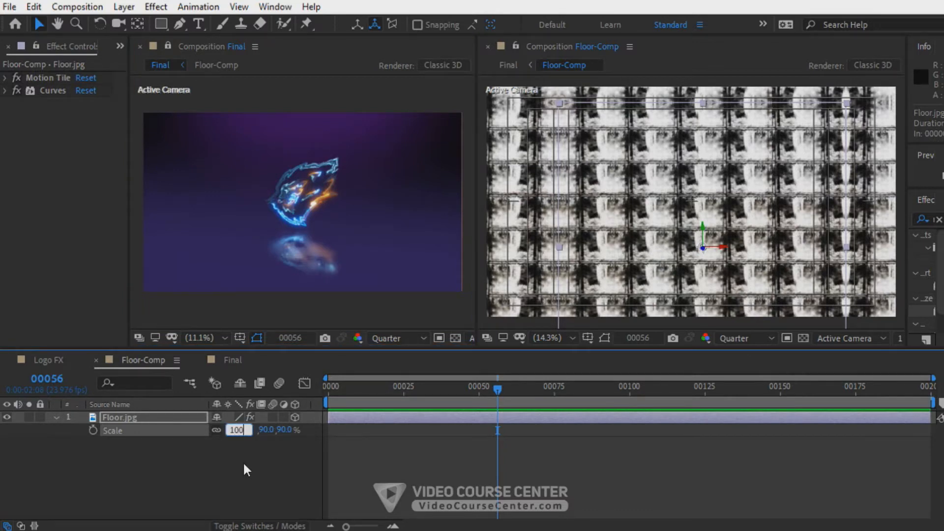
key("Return")
Step: Move the Floor.jpg layer slightly right and down, and check the reflection in the maximized Final viewer
left_click_drag(716, 256, 726, 277)
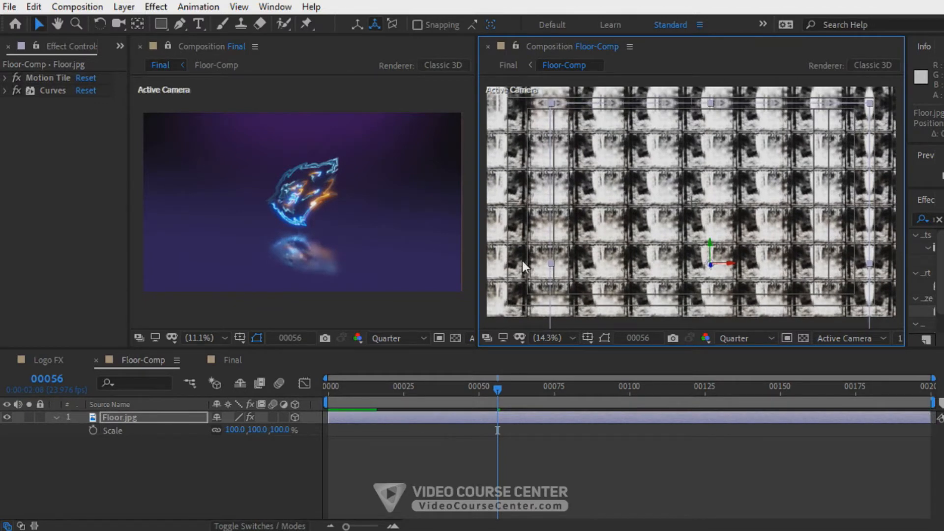
key("grave")
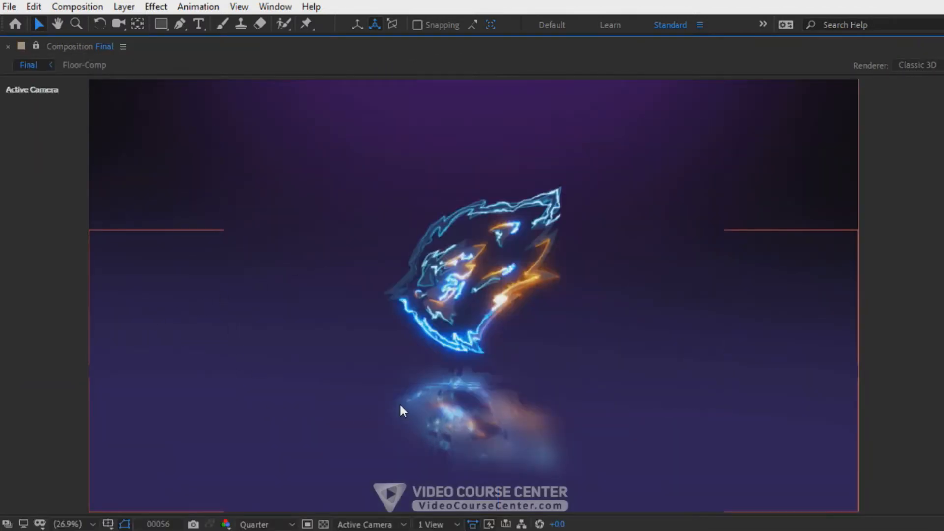
key("grave")
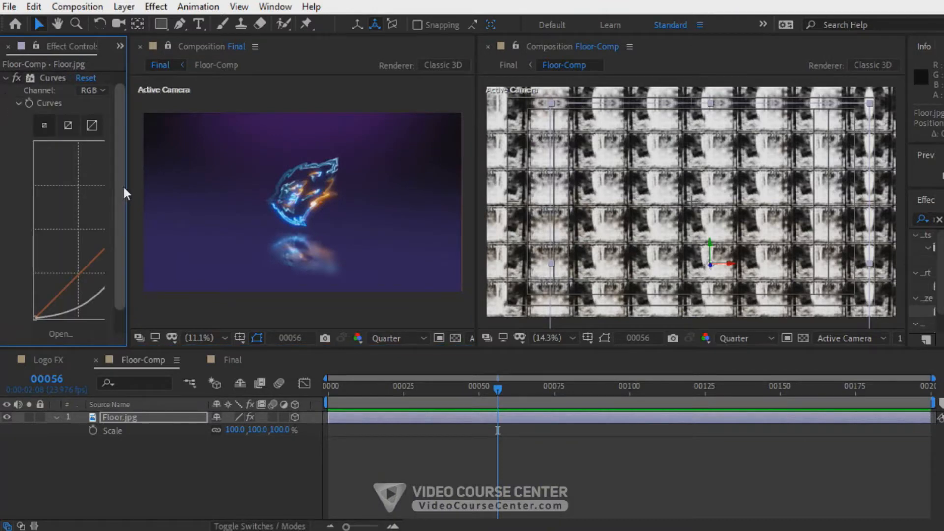
Step: Pull the Curves effect's RGB curve on Floor.jpg slightly lower, and inspect the reflection in the maximized Final viewer
left_click_drag(126, 194, 227, 205)
left_click_drag(130, 250, 143, 262)
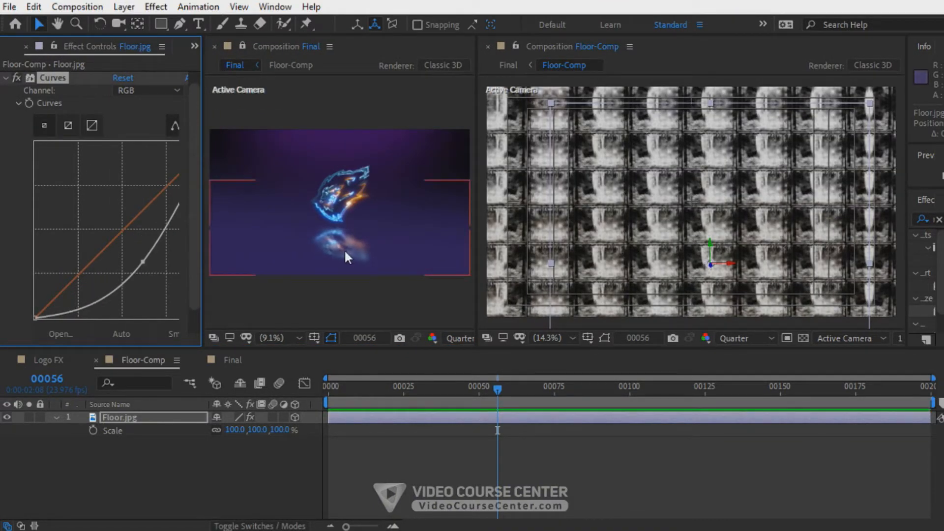
key("grave")
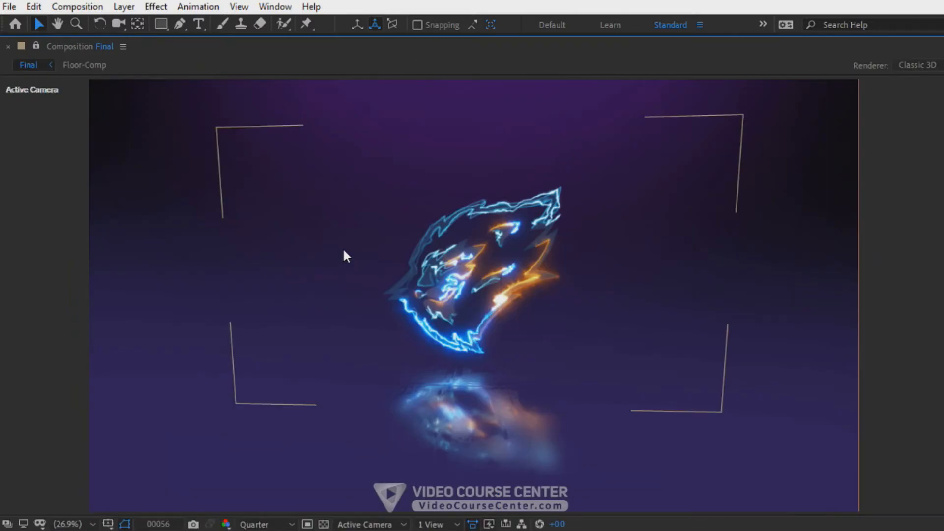
key("grave")
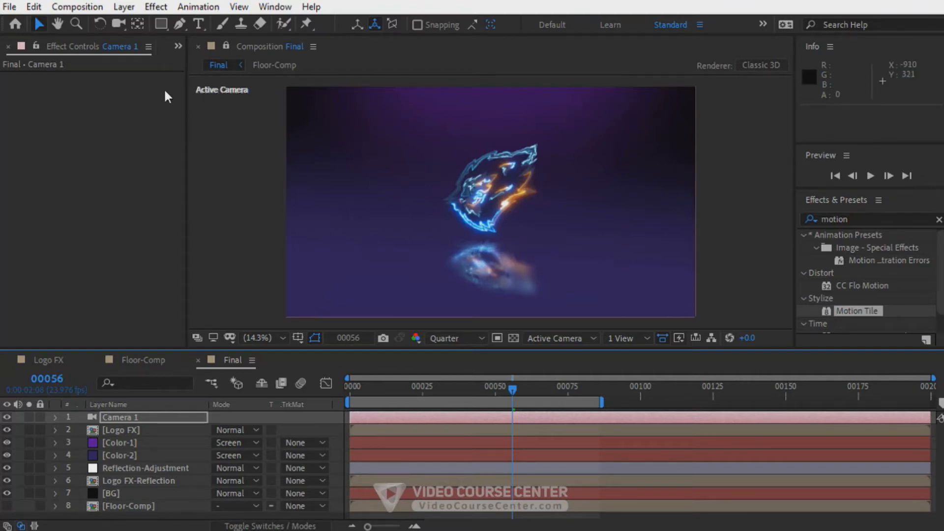
Step: Add a new adjustment layer at the top of the Final comp and rename it Glow-FX
left_click(124, 7)
mouse_move(138, 25)
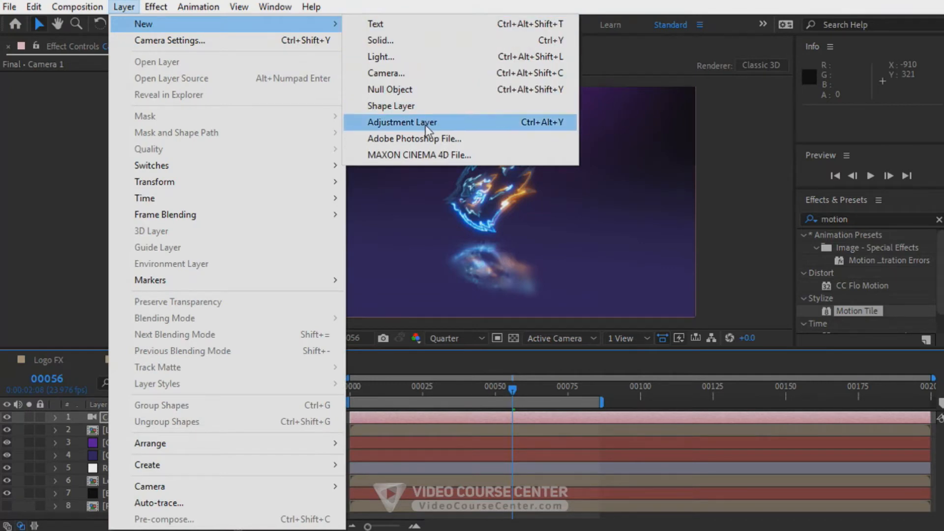
left_click(401, 122)
left_click(131, 417)
key("Return")
type("Glow")
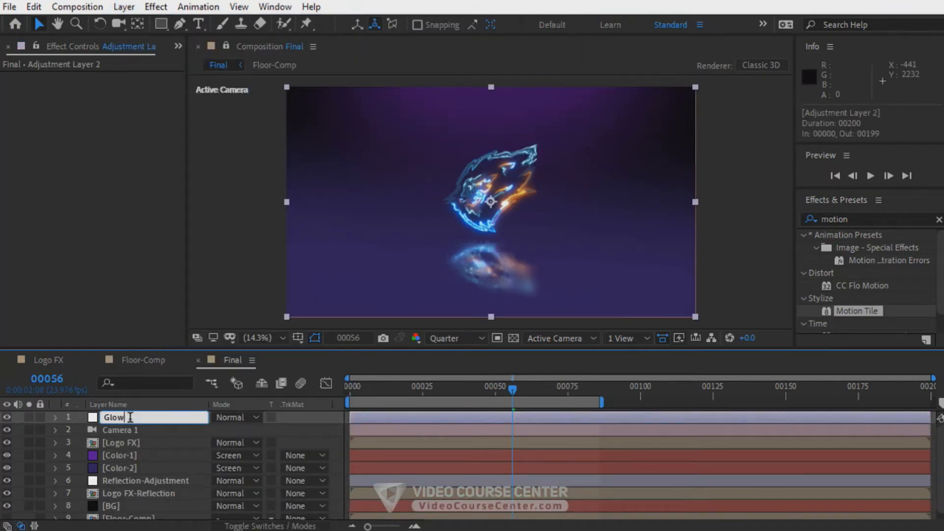
type("-FX")
key("Return")
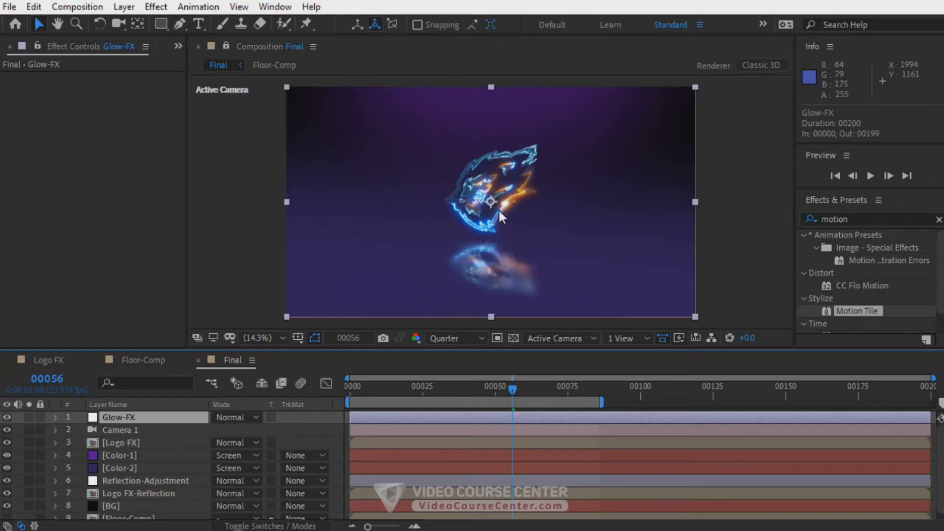
Step: Apply Set Channels to Glow-FX with alpha set to source 4's Saturation, and turn on the transparency grid
left_click(156, 7)
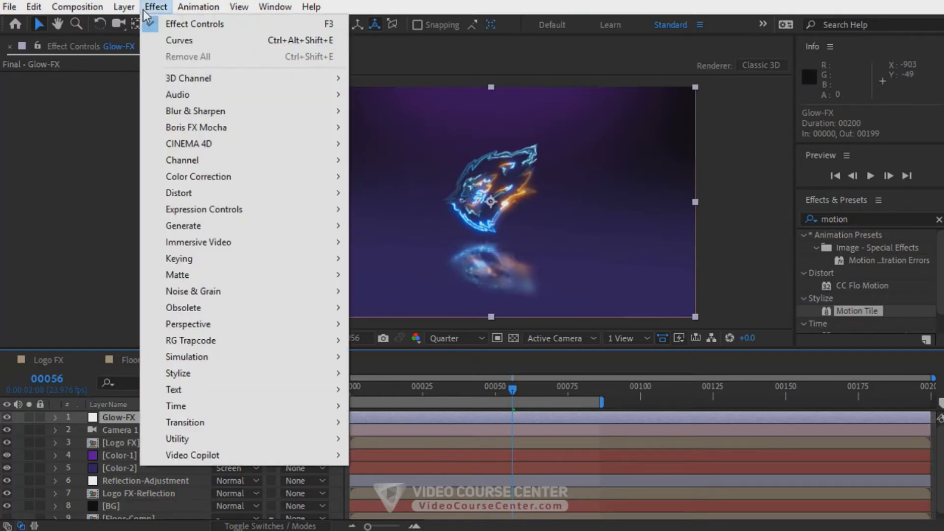
mouse_move(190, 160)
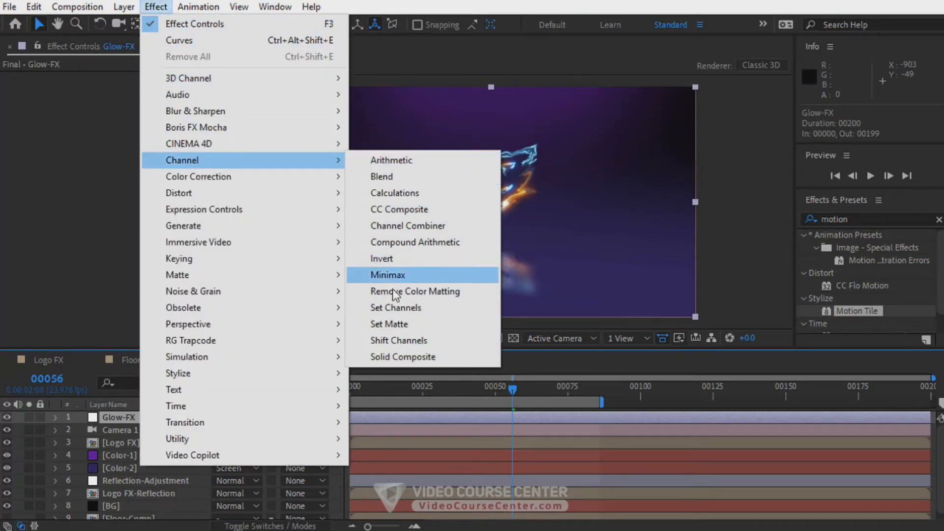
left_click(395, 309)
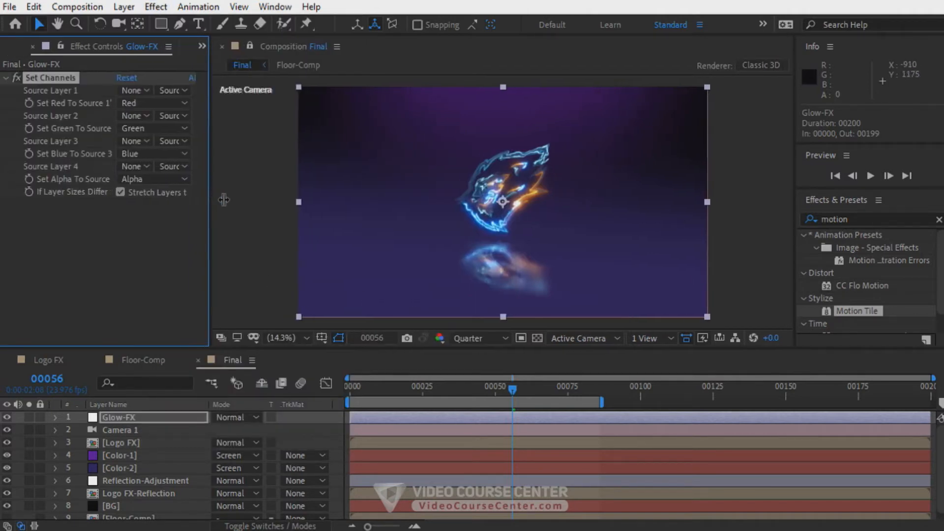
left_click_drag(222, 188, 233, 188)
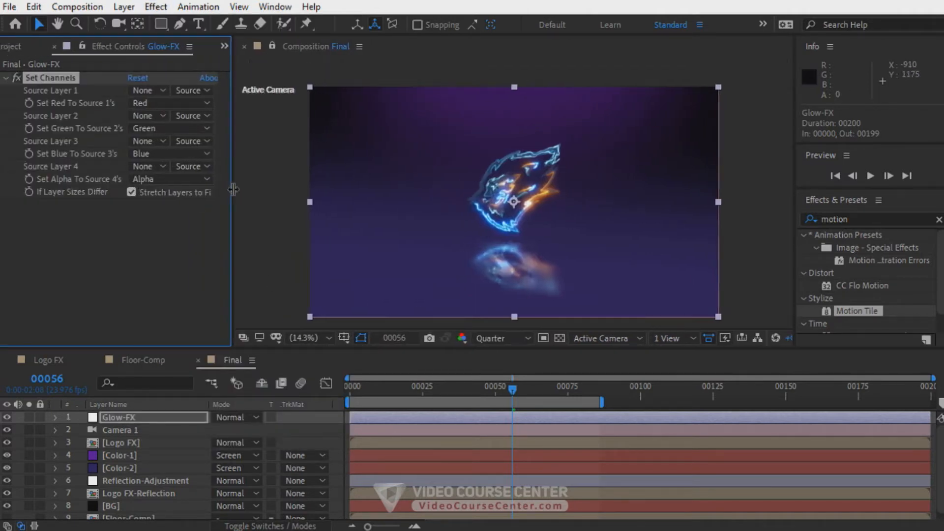
left_click(180, 180)
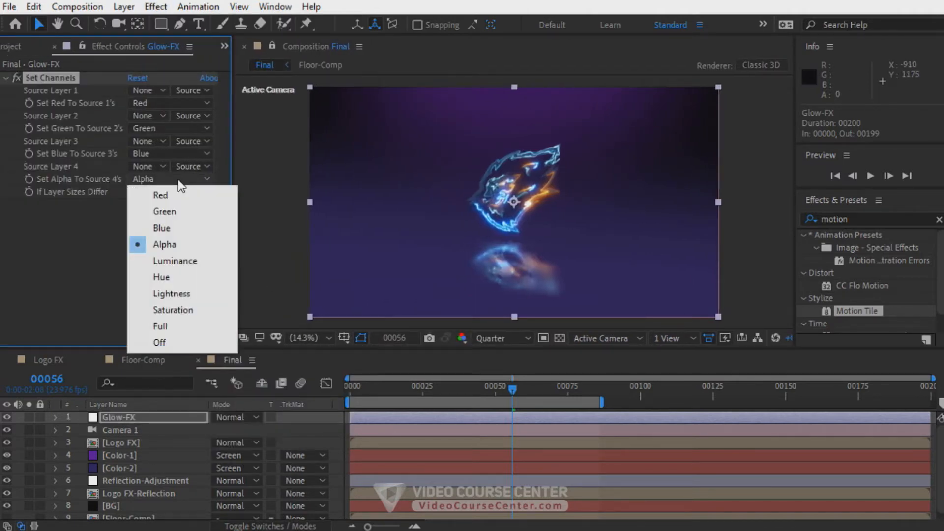
left_click(173, 310)
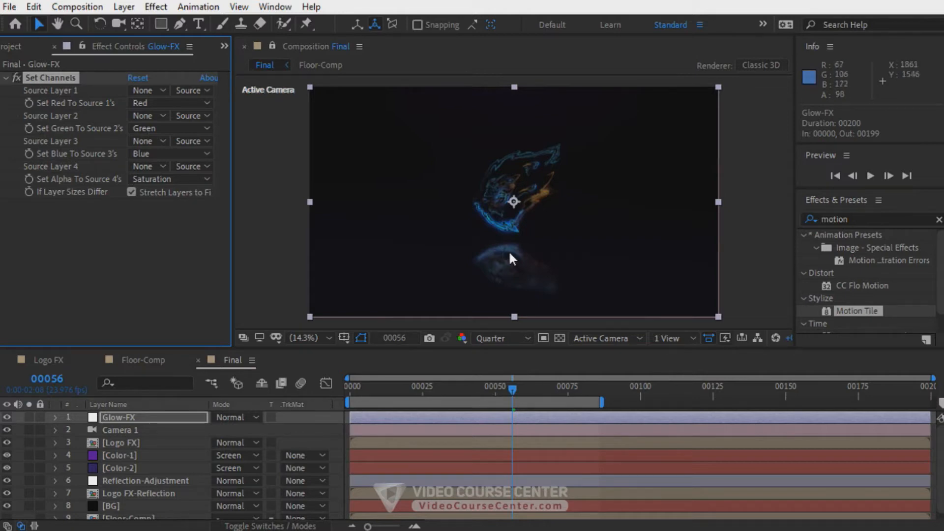
left_click(558, 338)
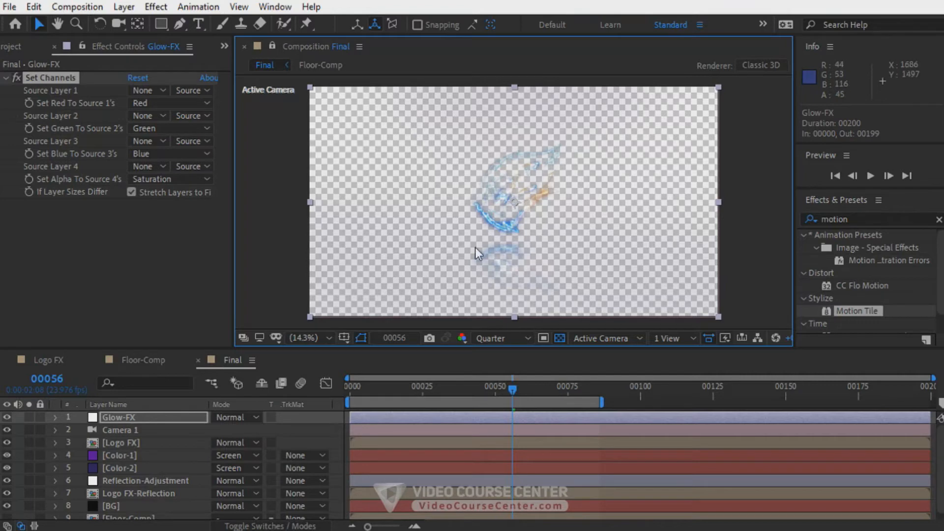
Step: Apply Solid Composite to Glow-FX with a black color, and collapse both effects
left_click(142, 423)
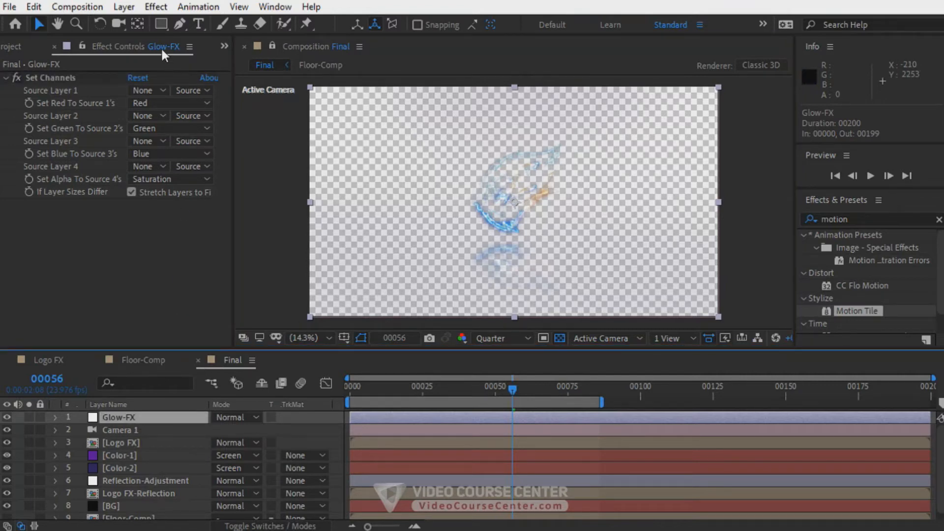
left_click(154, 7)
mouse_move(186, 161)
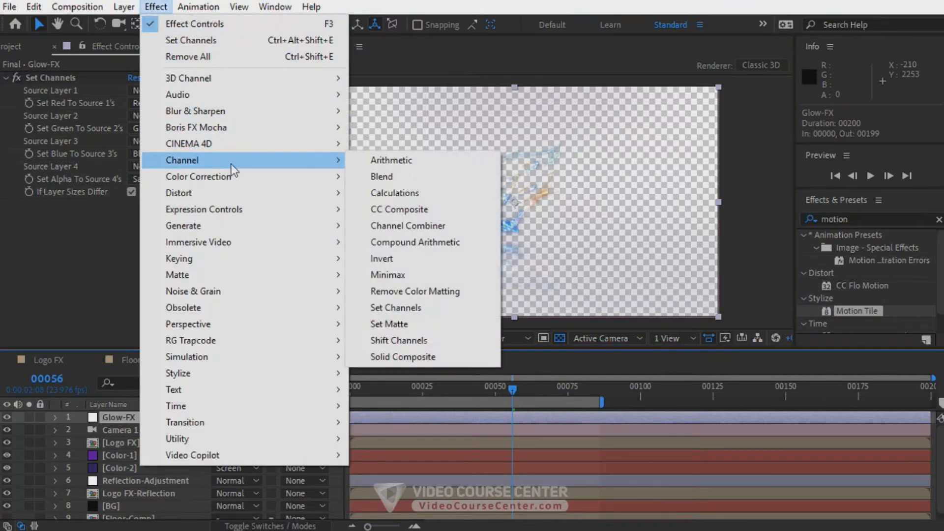
left_click(393, 357)
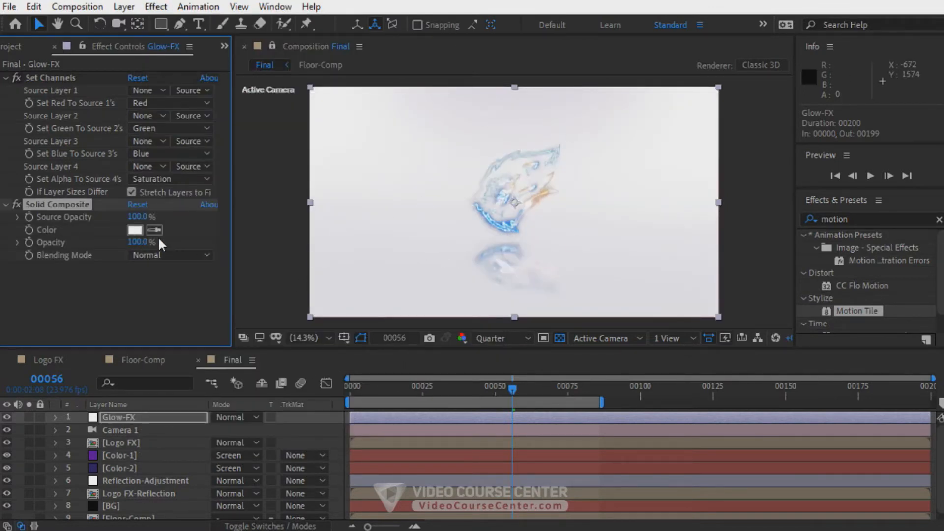
left_click(134, 229)
left_click(615, 195)
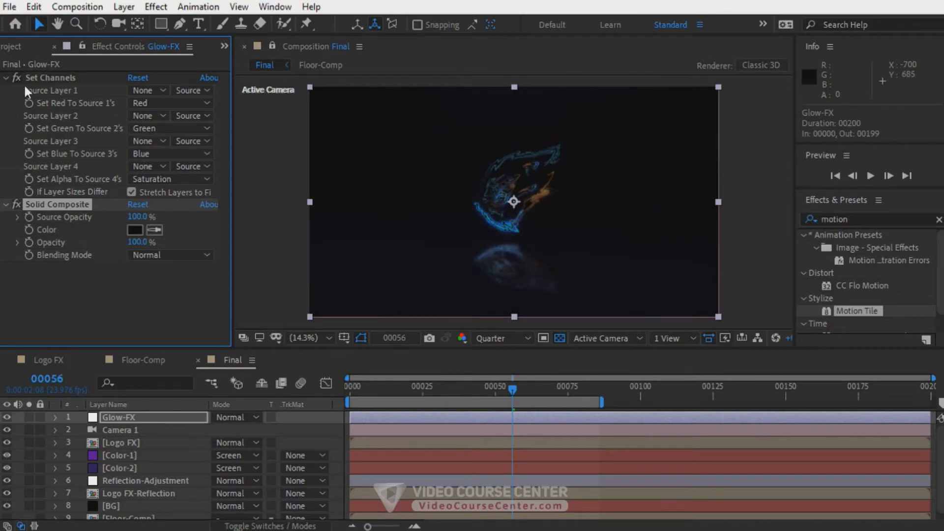
left_click(6, 77)
left_click(5, 90)
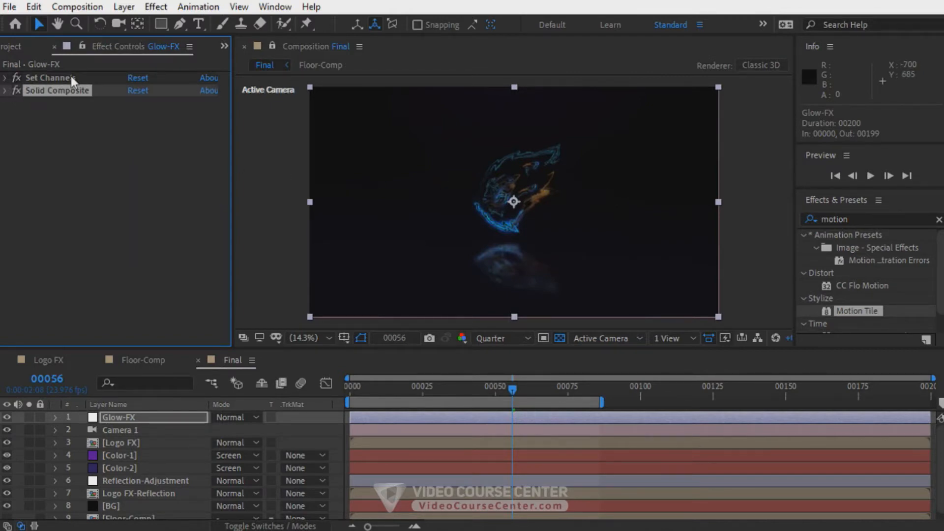
Step: Apply a Glow effect to Glow-FX and set its Glow Threshold to 20%
left_click(156, 7)
mouse_move(236, 377)
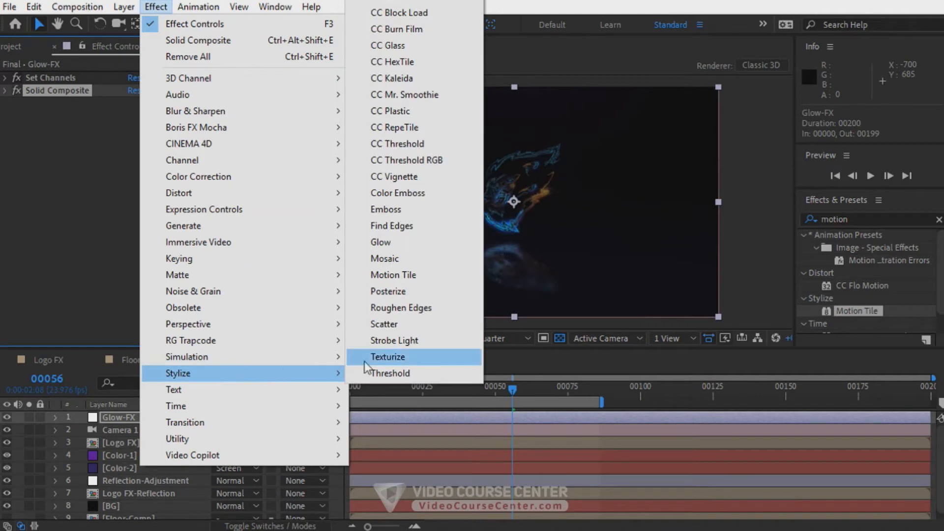
left_click(386, 242)
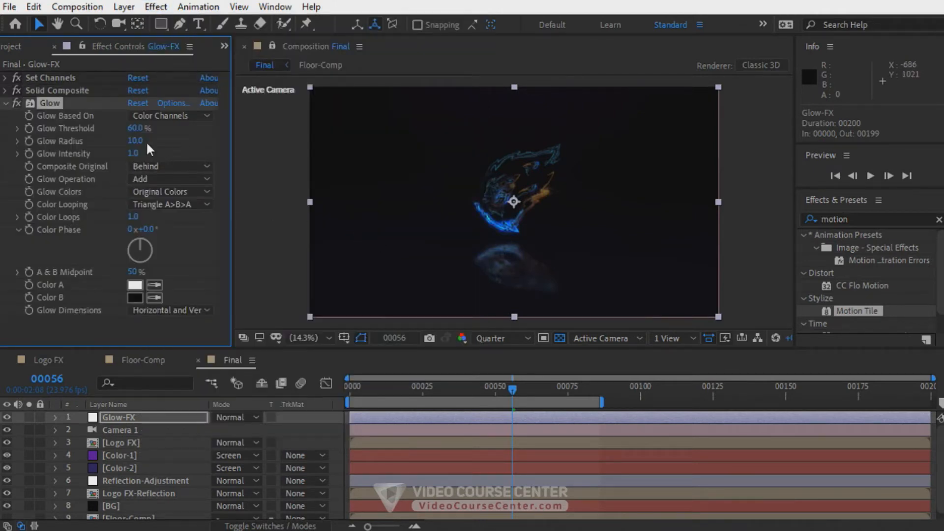
left_click_drag(132, 130, 111, 129)
left_click(140, 128)
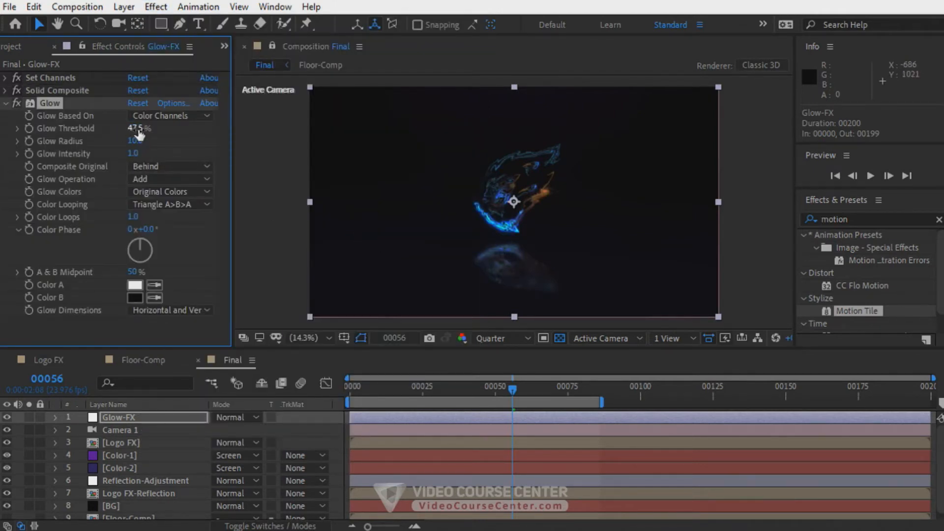
type("20")
key("Return")
Step: Set the Glow effect's radius to 30 and its intensity to 0.1
left_click_drag(134, 141, 210, 141)
key("period")
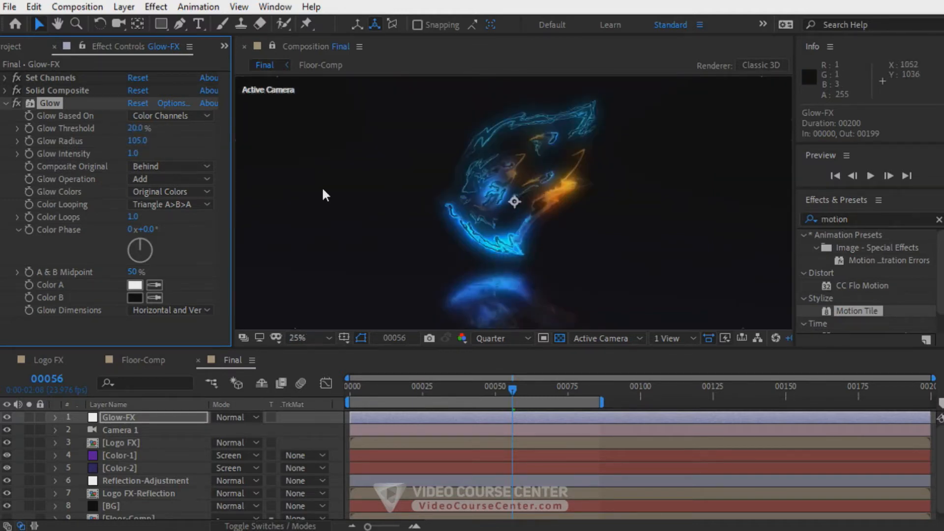
left_click_drag(135, 141, 99, 145)
left_click(136, 140)
type("30")
key("Return")
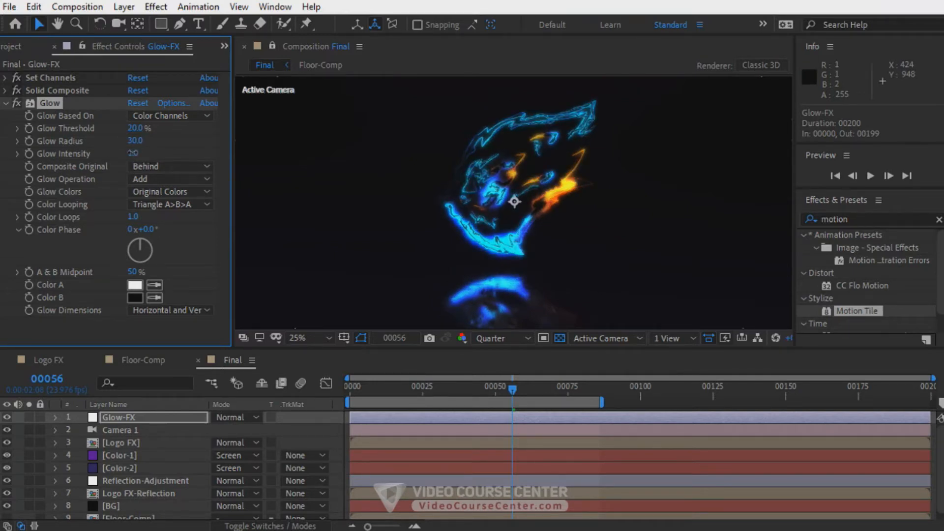
left_click_drag(121, 153, 120, 153)
left_click(136, 153)
type("0.1")
key("Return")
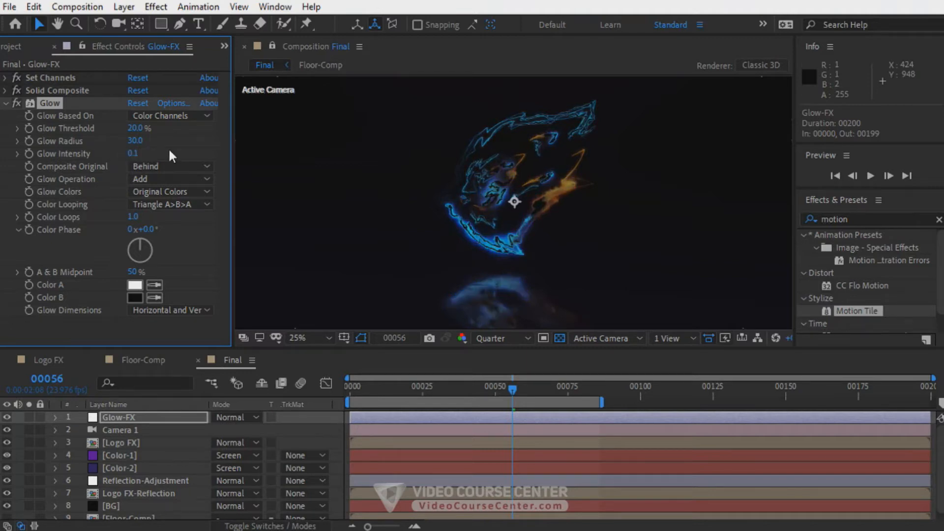
Step: Duplicate the Glow effect and set the copy's radius to 200 and intensity to 0.3
left_click(7, 103)
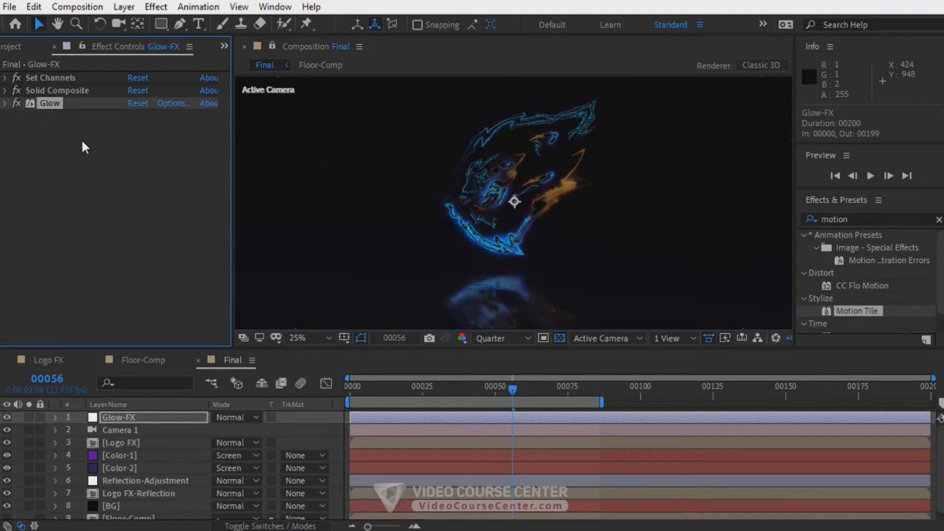
key("ctrl+d")
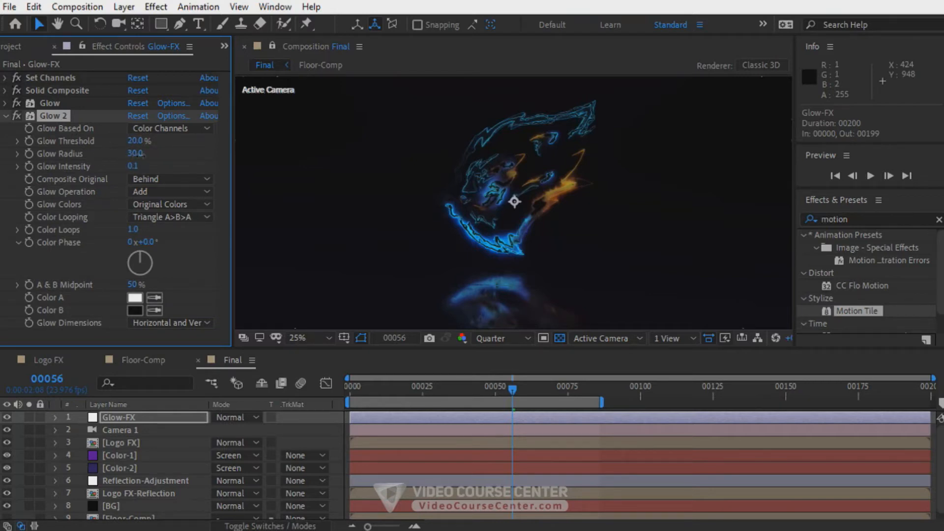
left_click(135, 153)
type("200")
key("Return")
left_click(132, 166)
type("0.3")
key("Return")
Step: Duplicate the second Glow effect and set the new copy's radius to 400 and intensity to 0.5
left_click(6, 115)
key("ctrl+d")
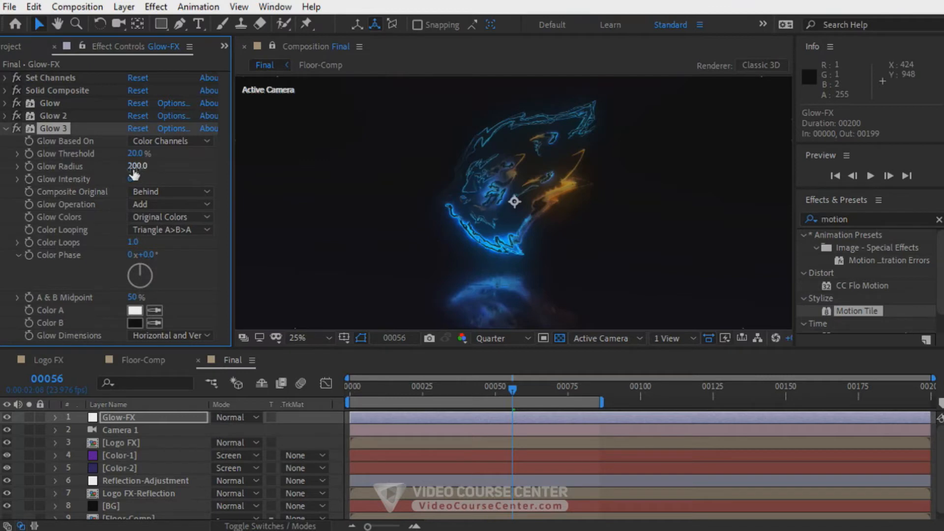
left_click(137, 167)
type("400")
key("Return")
left_click(132, 178)
type("0.5")
key("Return")
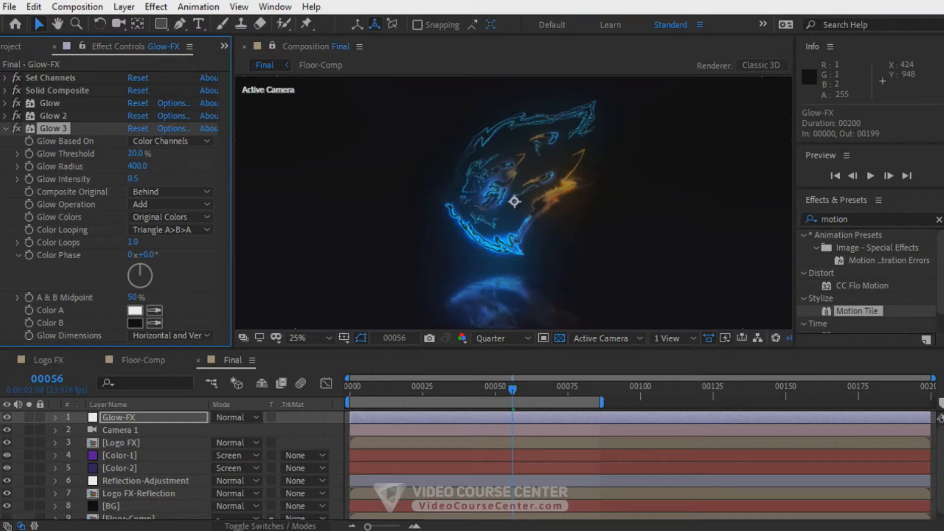
left_click(7, 130)
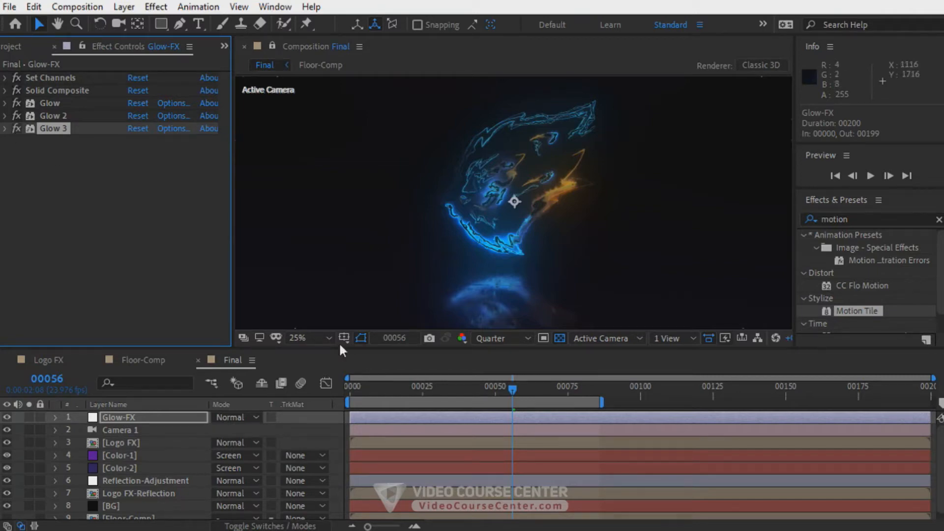
Step: Set the blending mode of the Glow-FX layer to Add
left_click(160, 421)
left_click(237, 417)
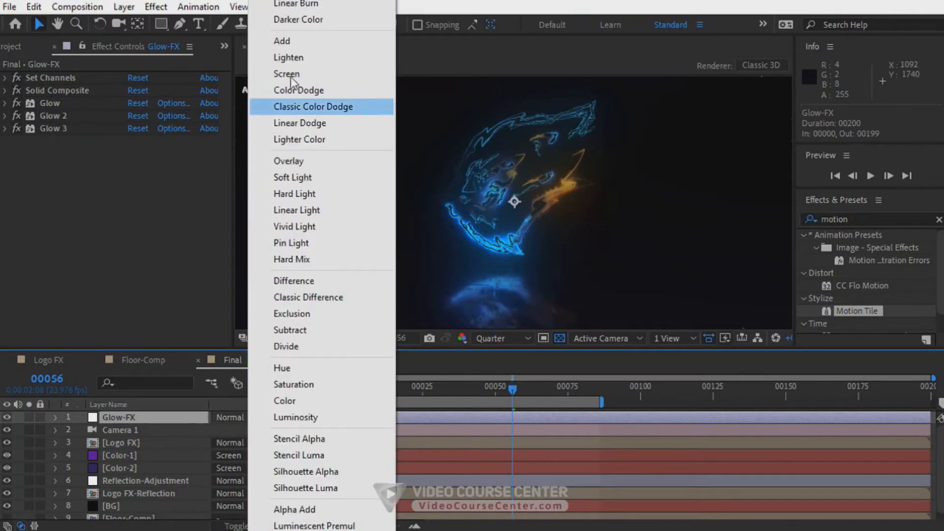
left_click(292, 43)
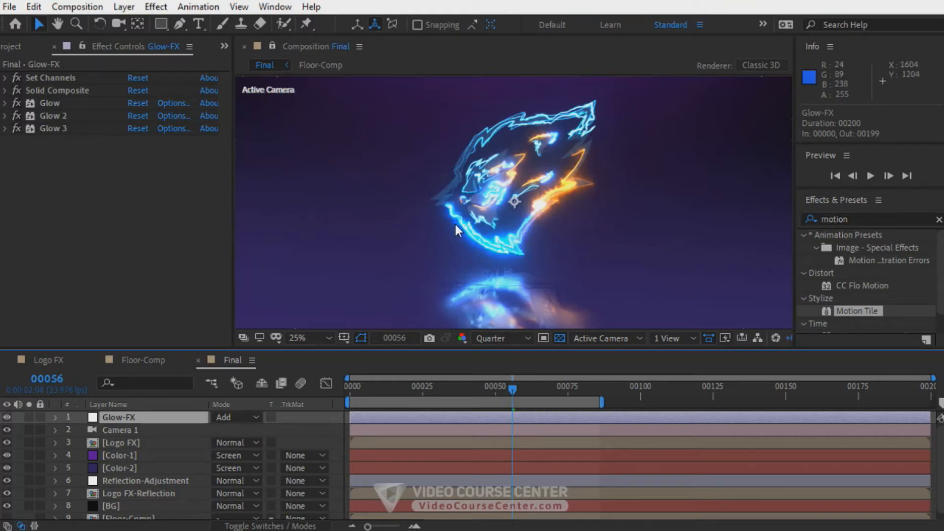
Step: Compare the whole frame with the three Glow effects off and on, and examine the logo at frame 113
key("shift+slash")
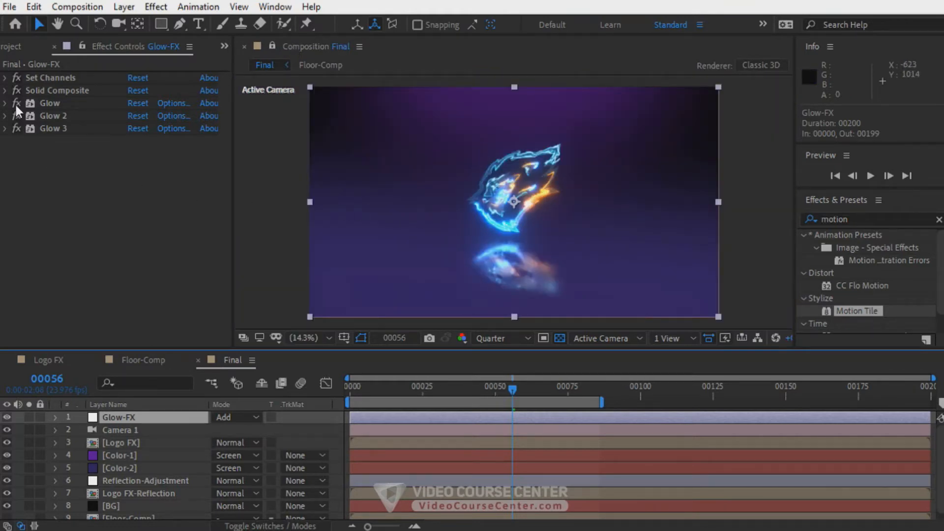
left_click_drag(16, 104, 27, 163)
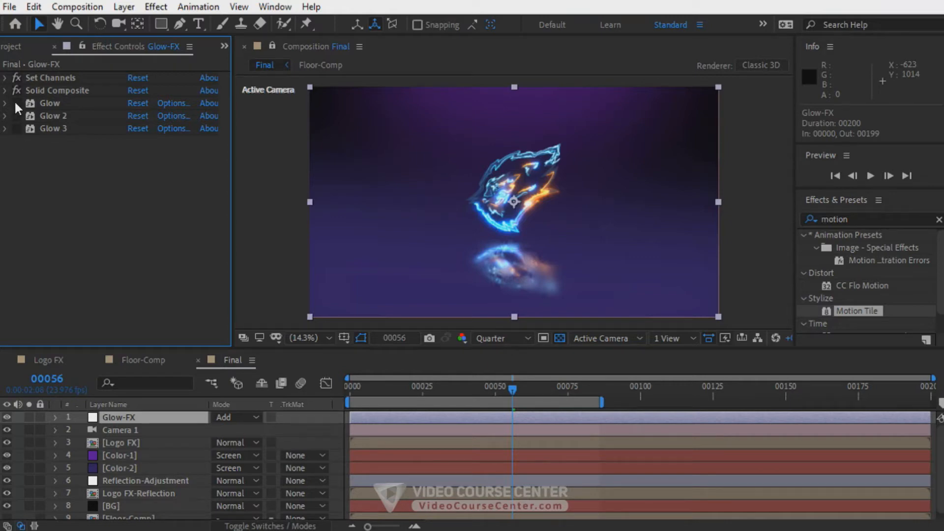
left_click_drag(15, 103, 23, 128)
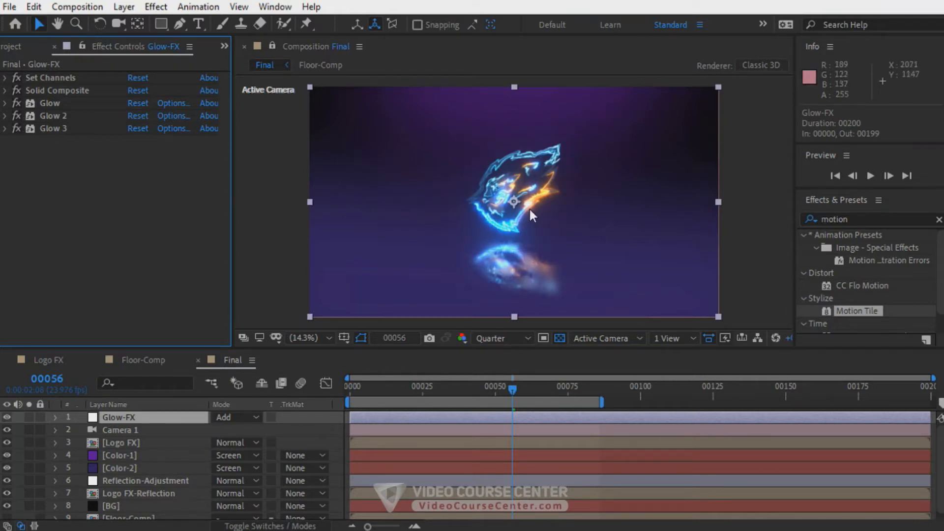
left_click_drag(522, 387, 679, 386)
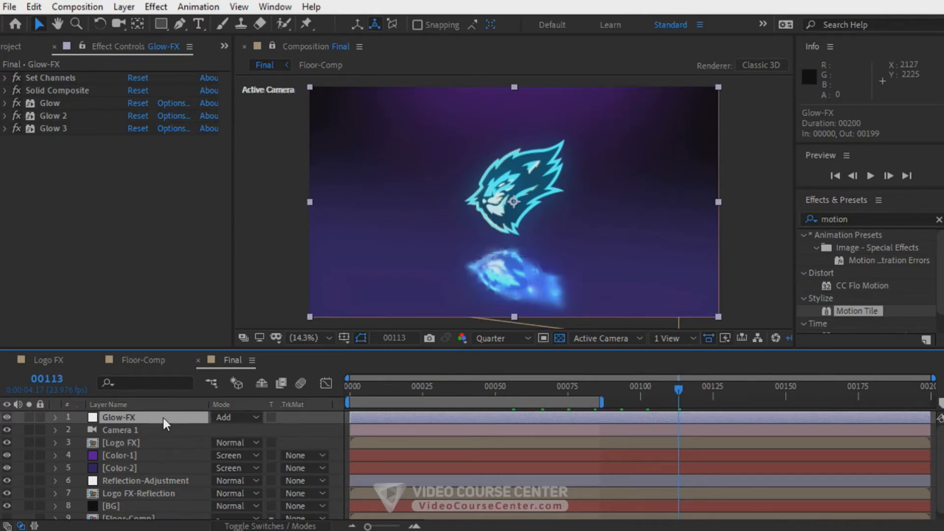
Step: Set the Glow-FX layer's opacity to 75% and show the layer switches in the timeline
key("t")
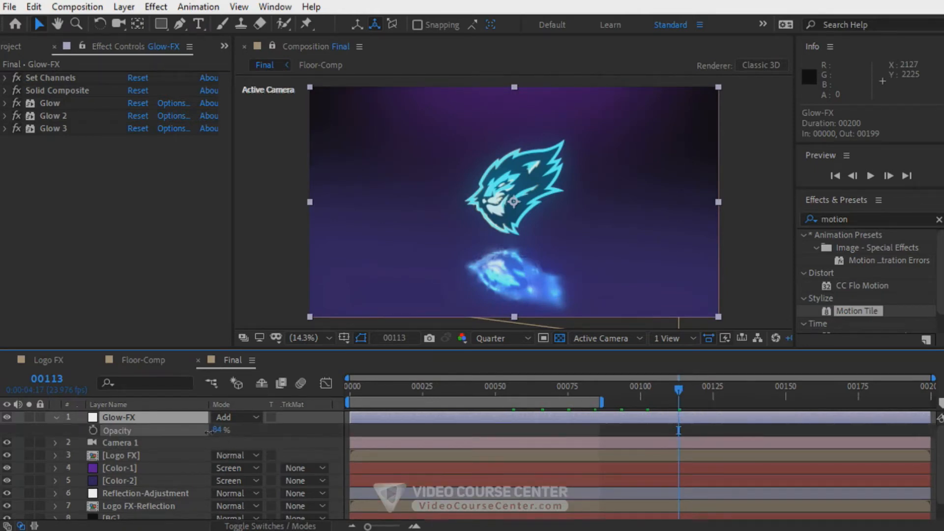
left_click_drag(215, 437, 217, 437)
left_click(218, 432)
type("75")
key("Return")
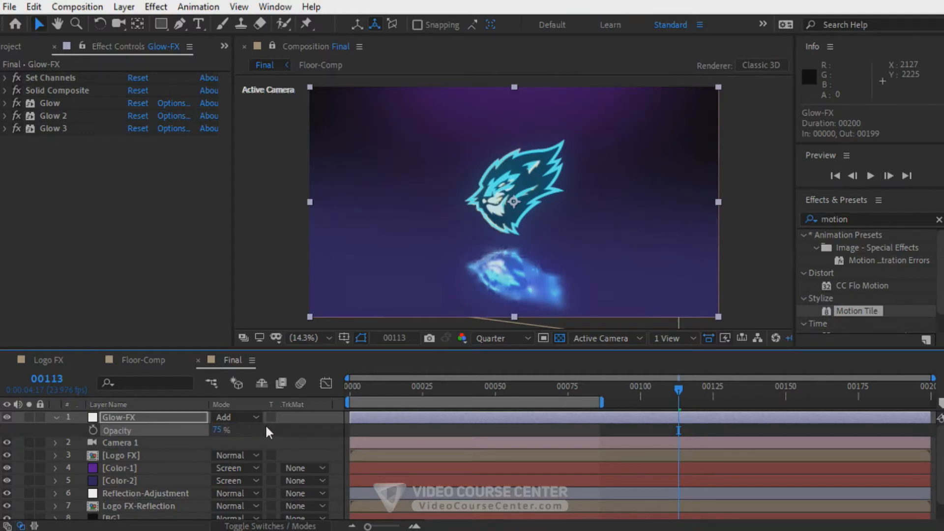
left_click(56, 418)
key("F4")
left_click(136, 417)
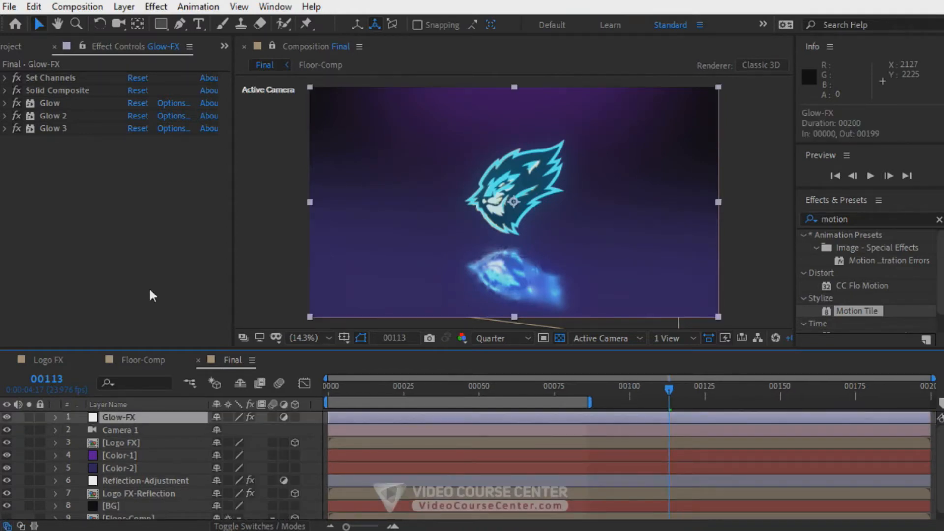
Step: Add a Curves effect to the Glow-FX layer and bend its RGB curve into an S-shape
left_click(156, 7)
mouse_move(190, 177)
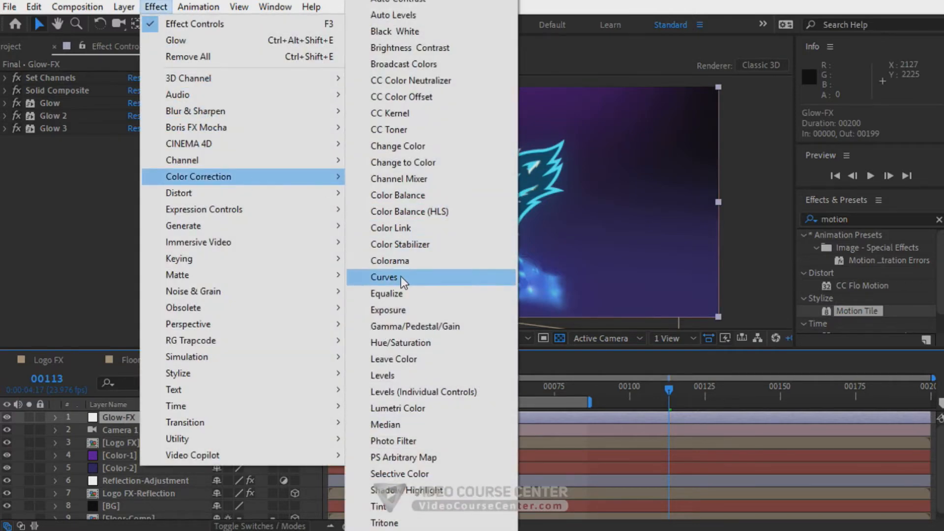
left_click(393, 279)
left_click_drag(104, 251, 123, 272)
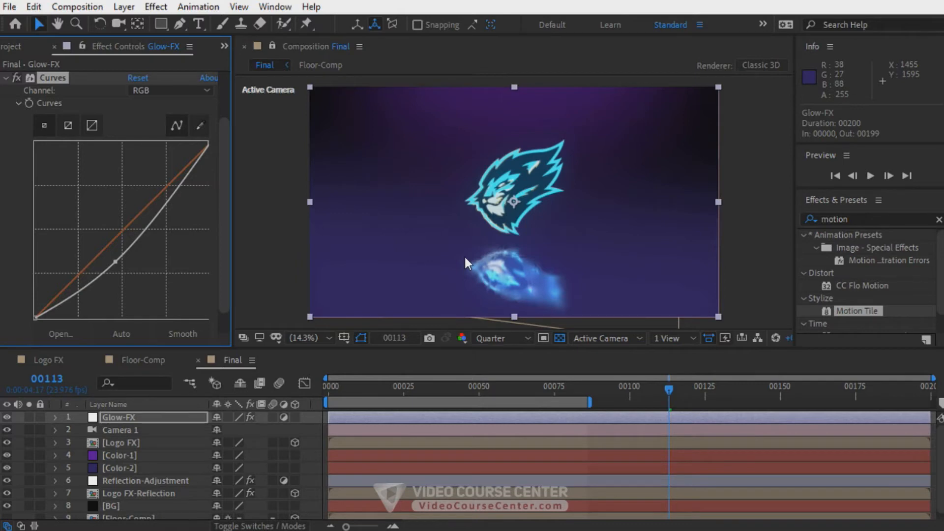
key("period")
left_click_drag(168, 214, 152, 199)
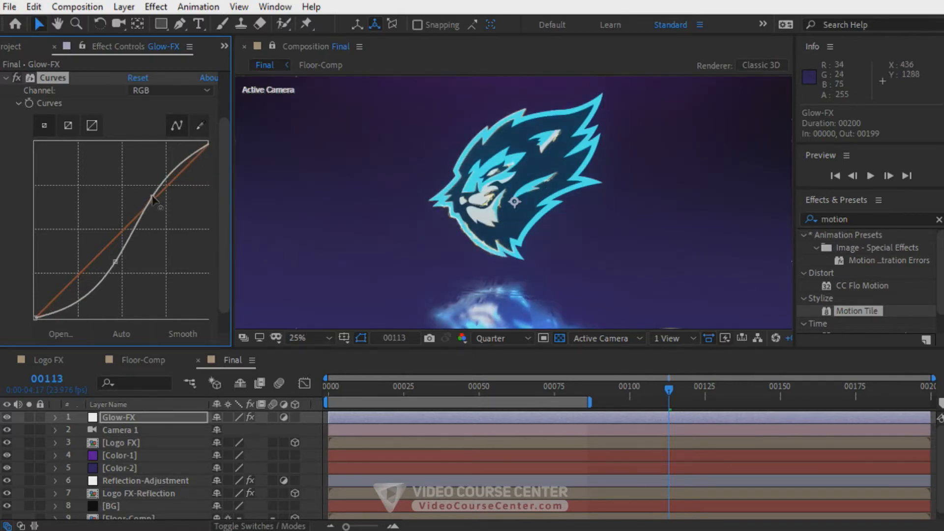
Step: Reshape the Glow-FX RGB curve so that only one midpoint remains, raised slightly above the diagonal
left_click(159, 417)
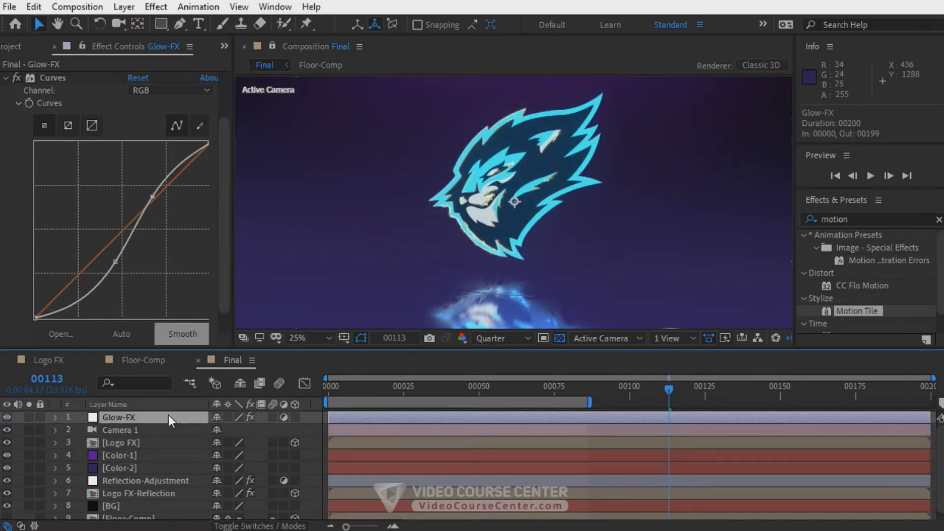
key("t")
scroll(223, 122, "up", 3)
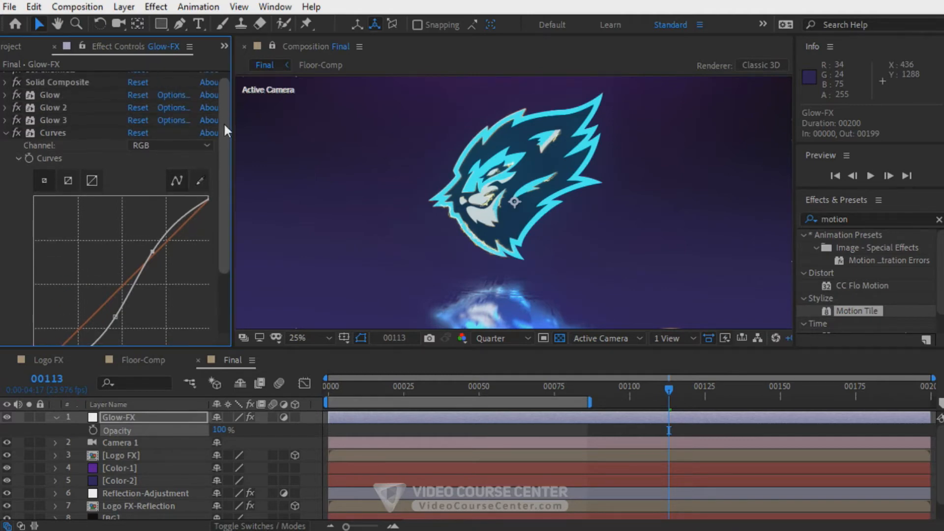
left_click(15, 131)
left_click(15, 131)
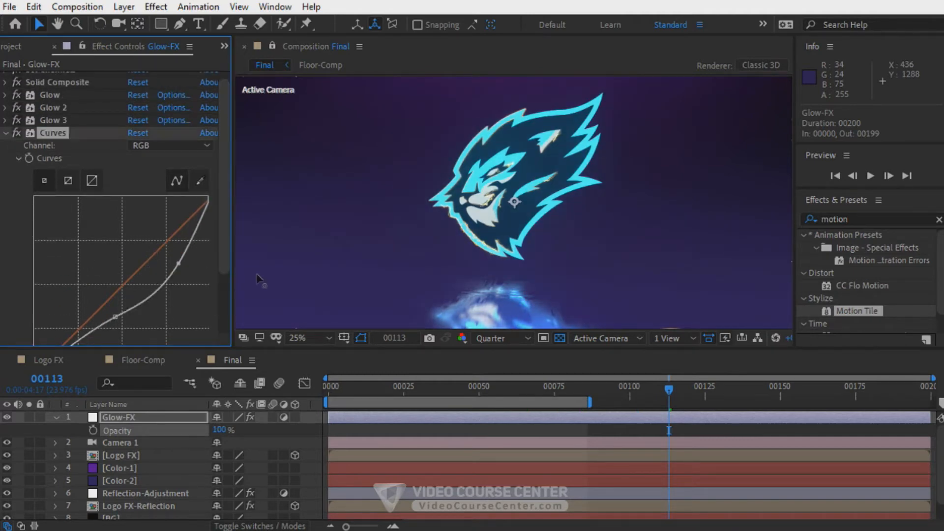
left_click_drag(115, 317, 119, 290)
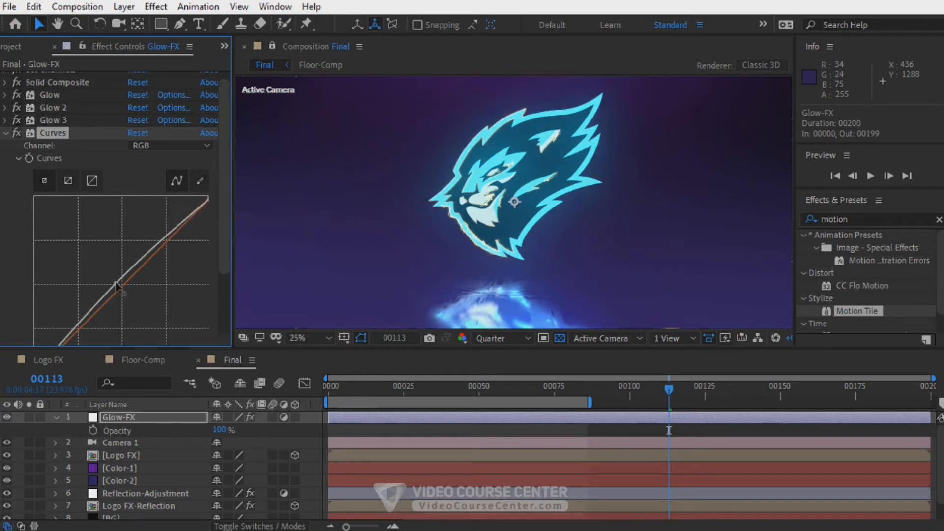
left_click(5, 132)
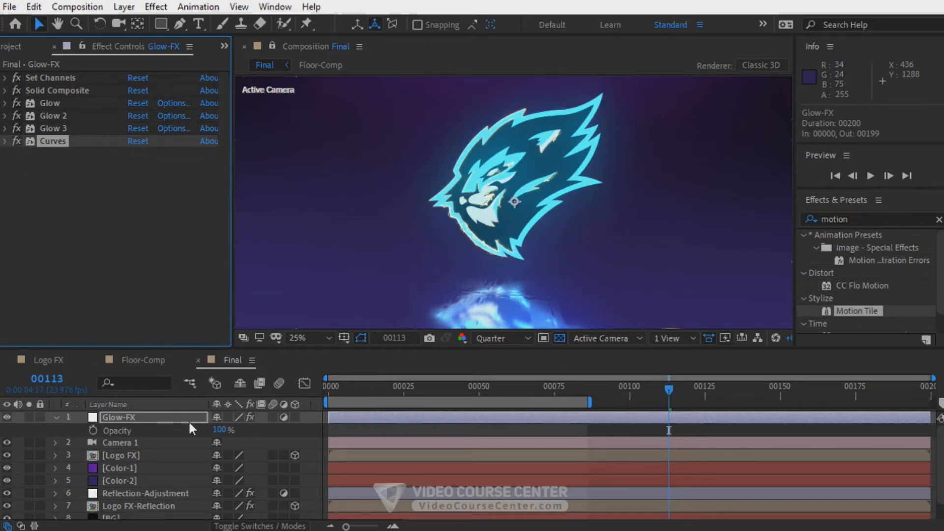
Step: Set the Glow-FX layer's opacity to 75% and check the Glow effects on the logo at frame 36
left_click(219, 429)
type("75")
key("Return")
left_click_drag(384, 388, 438, 388)
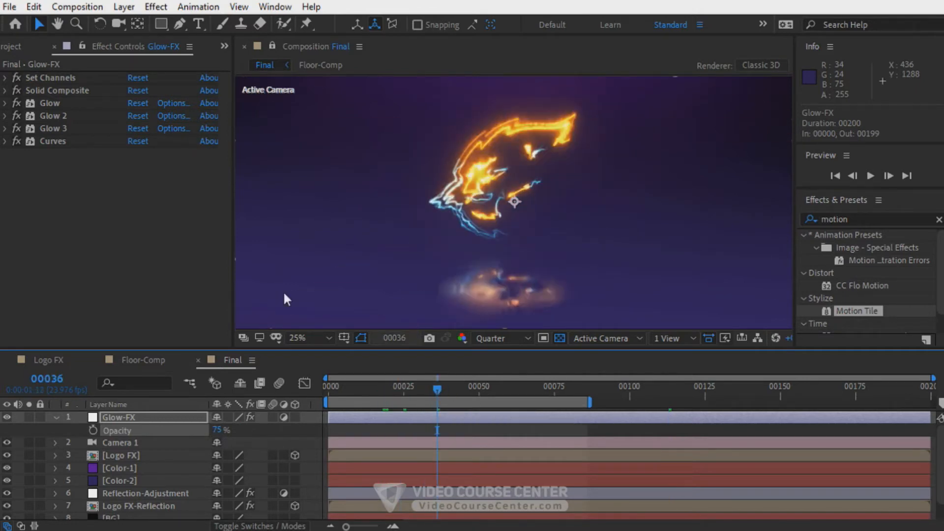
left_click_drag(16, 105, 20, 120)
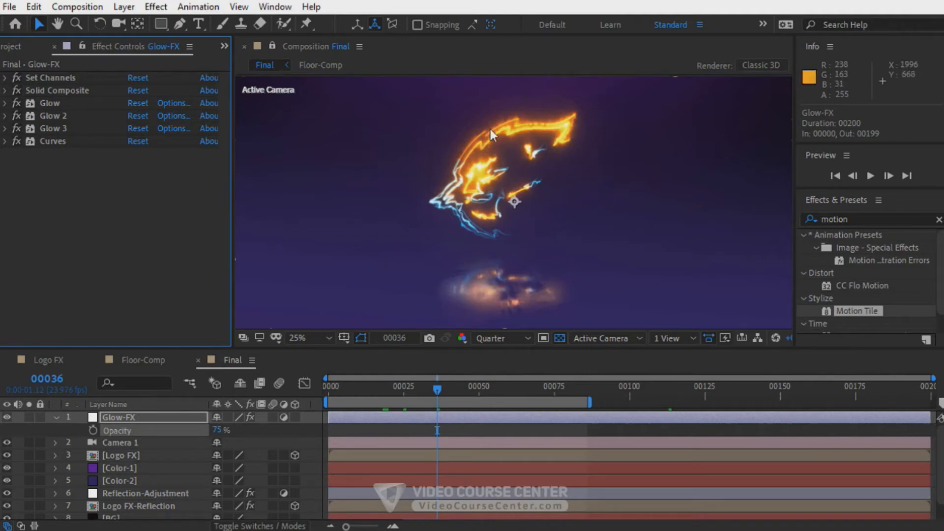
key("Return")
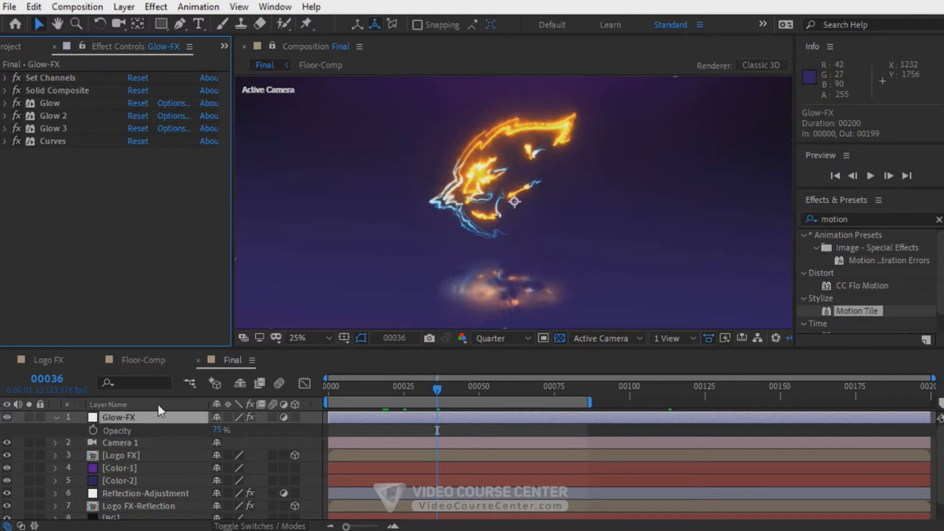
left_click(54, 418)
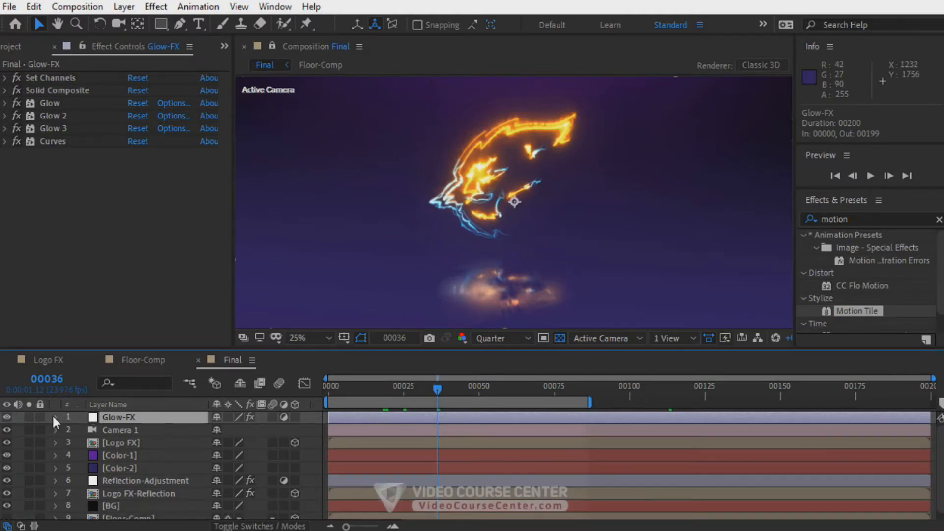
Step: Duplicate the Logo FX layer and rename the copy Logo FX-Glow 1
left_click(129, 443)
key("ctrl+d")
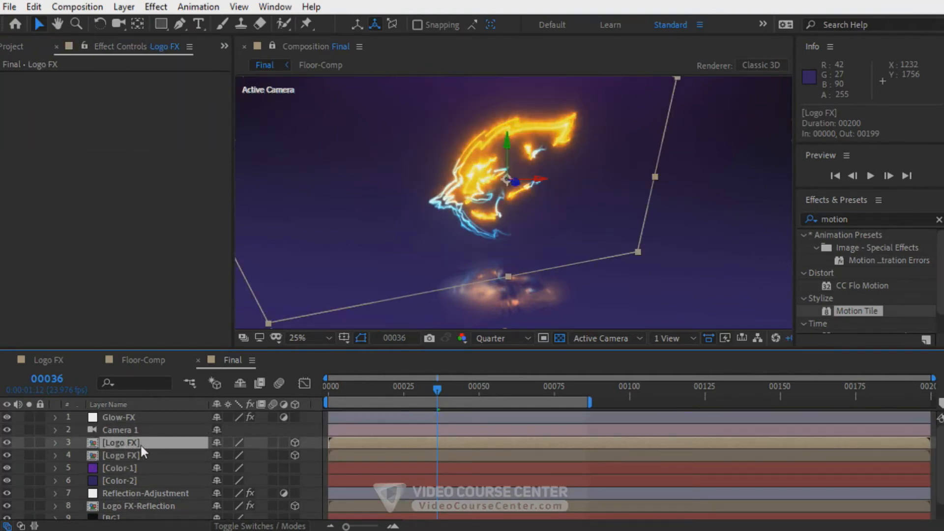
key("Return")
type("-Glow 1")
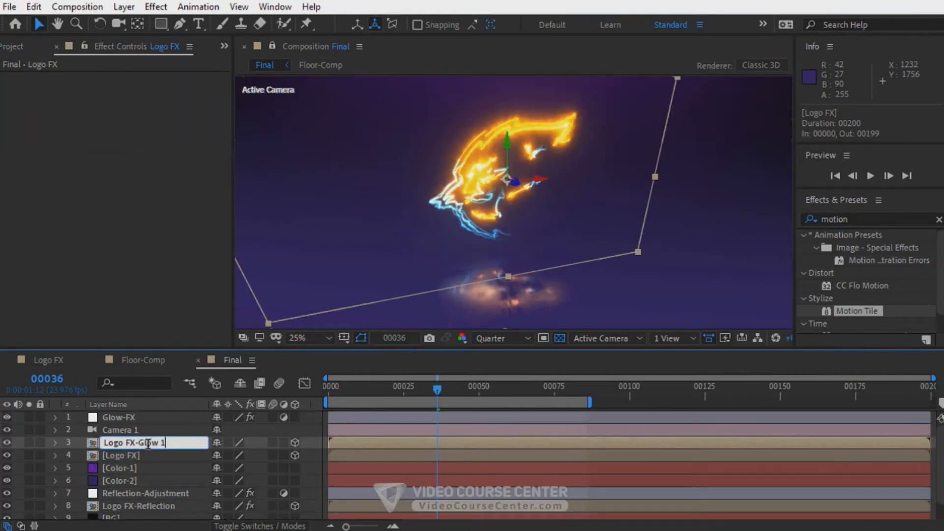
key("Return")
Step: Set the X rotation of Logo FX-Glow 1 to 90° so it lies flat
key("r")
left_click_drag(232, 468, 280, 468)
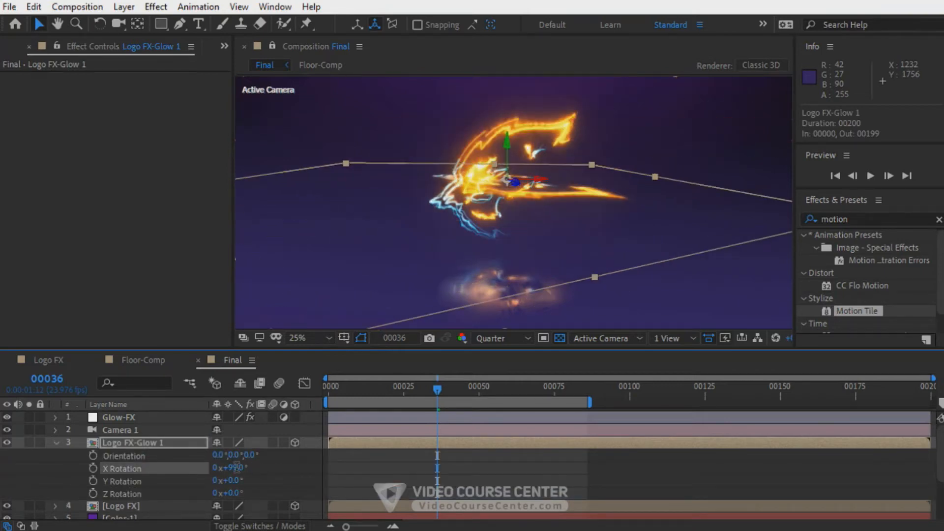
type("90")
key("Return")
Step: At frame 101, lower Logo FX-Glow 1 onto the floor below the logo, to a Y position of 1622
left_click_drag(437, 390, 636, 395)
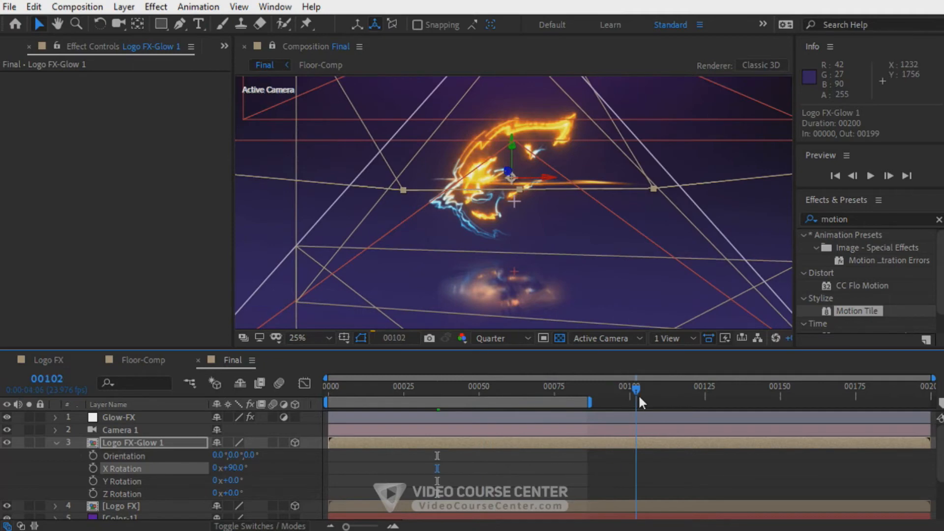
left_click(140, 442)
key("shift+Down")
key("shift+Down")
key("shift+Down")
key("shift+Down")
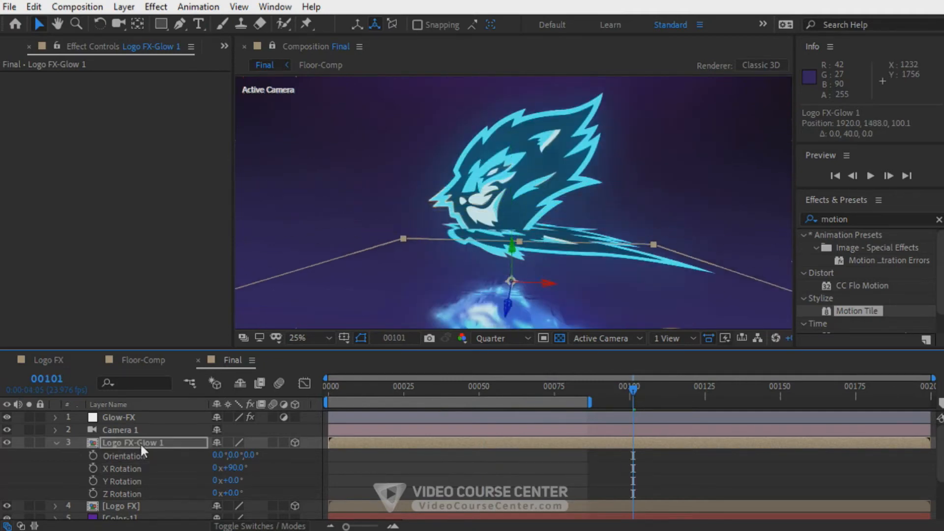
key("shift+slash")
key("Down")
key("Down")
key("Down")
key("Up")
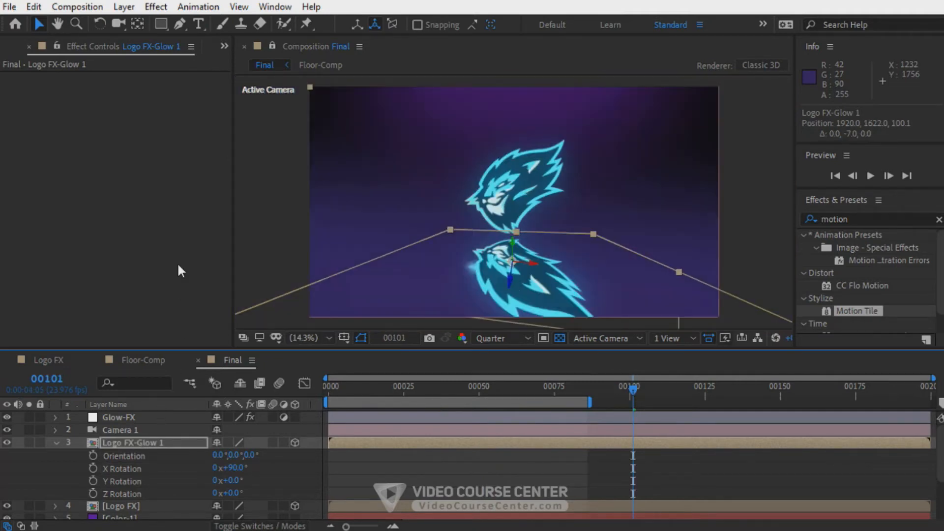
Step: Apply Fast Box Blur to Logo FX-Glow 1 with a blur radius of 30
left_click(156, 7)
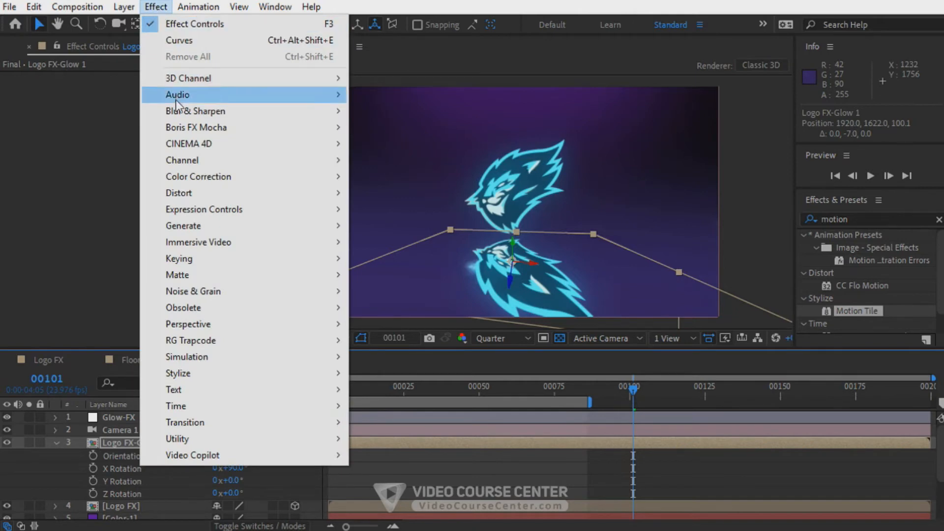
mouse_move(178, 112)
left_click(393, 275)
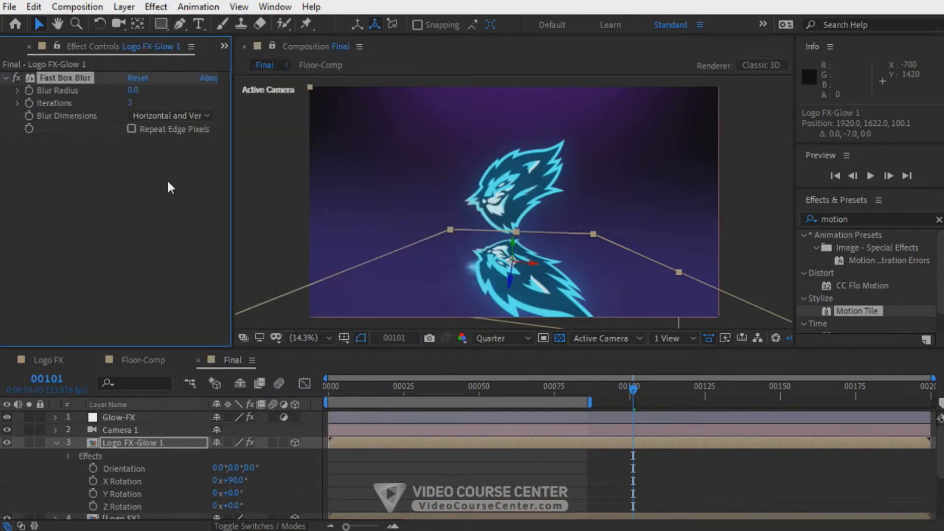
left_click_drag(151, 97, 179, 98)
left_click(146, 90)
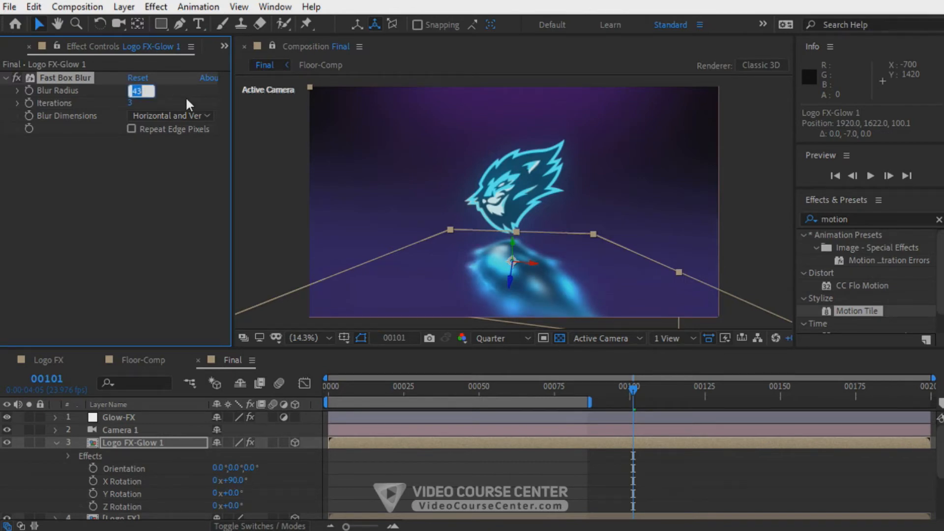
type("30")
key("Return")
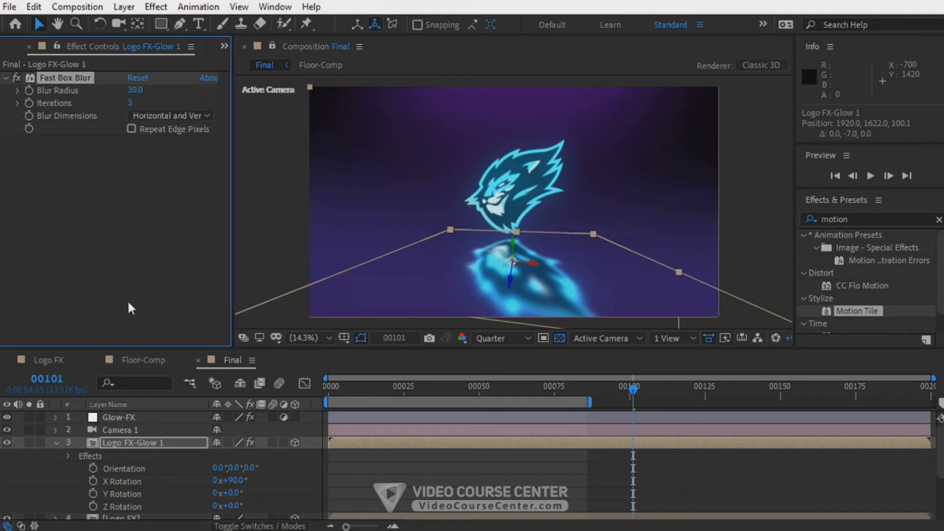
Step: Duplicate Logo FX-Glow 1, place the copy beneath it and set the copy's blur radius to 60
left_click(134, 442)
key("s")
key("ctrl+d")
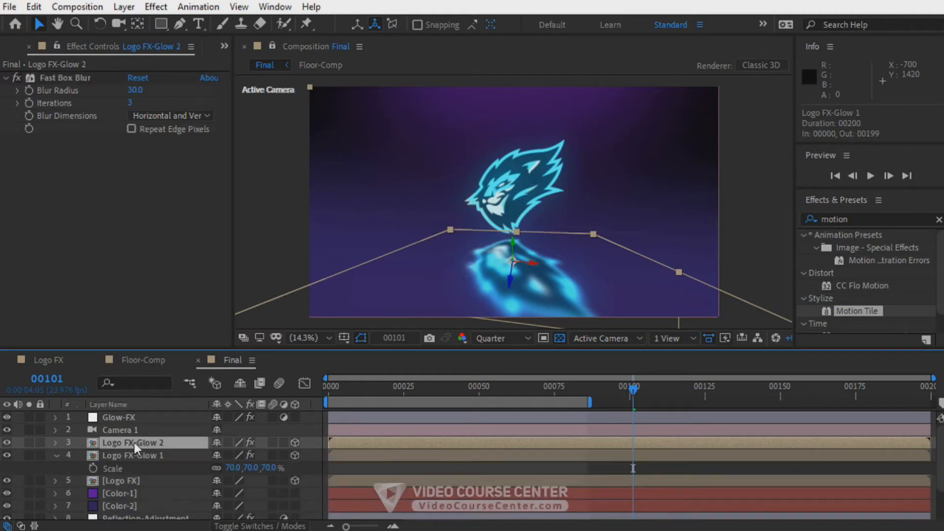
left_click_drag(139, 443, 152, 457)
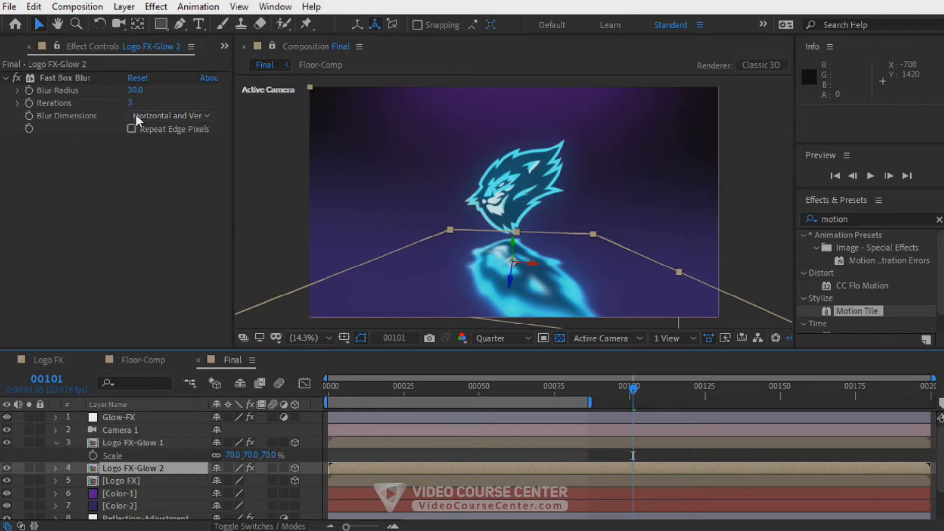
left_click(135, 90)
type("60")
key("Return")
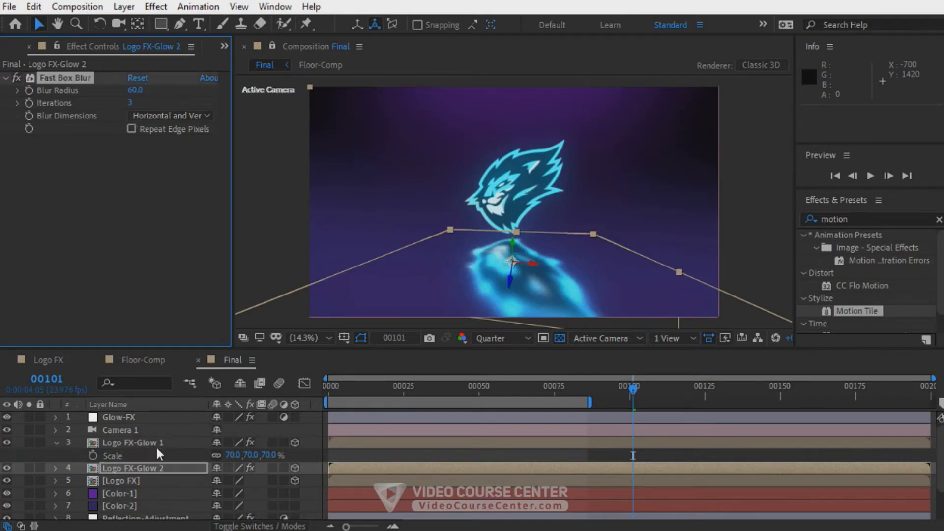
Step: Duplicate Logo FX-Glow 2, place the copy beneath it and set the copy's blur radius to 100
left_click(155, 469)
key("ctrl+d")
left_click_drag(158, 468, 163, 484)
left_click_drag(133, 92, 150, 92)
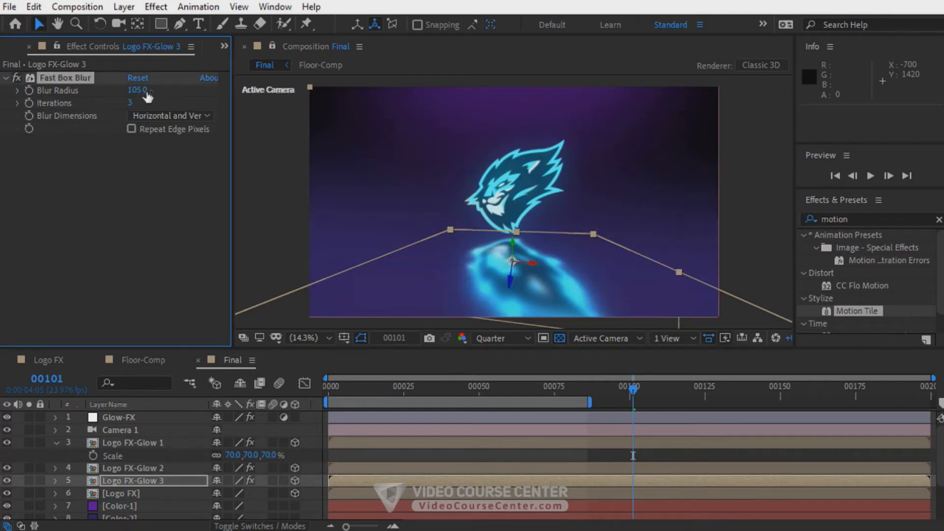
type("100")
key("Return")
Step: Set the blending mode of the three Logo FX-Glow layers to Add
left_click(140, 440, "shift")
left_click(261, 526)
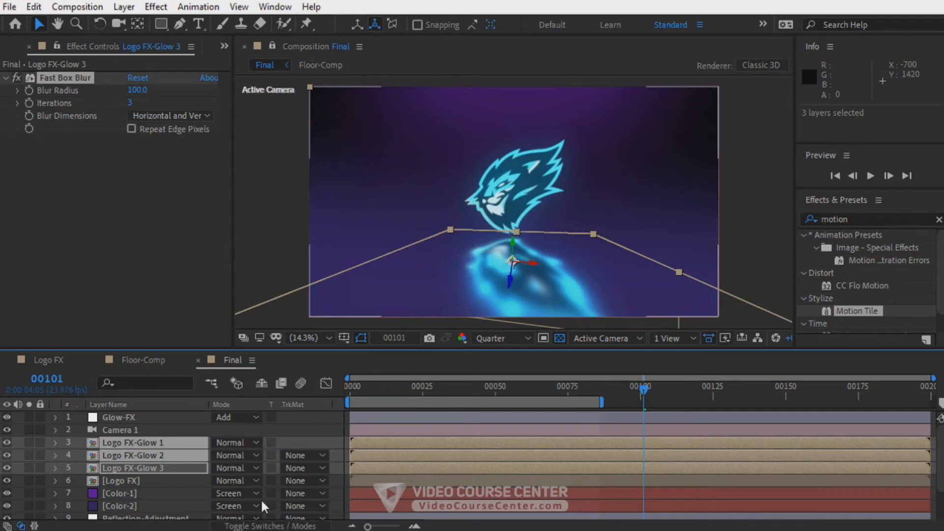
left_click(234, 441)
left_click(279, 41)
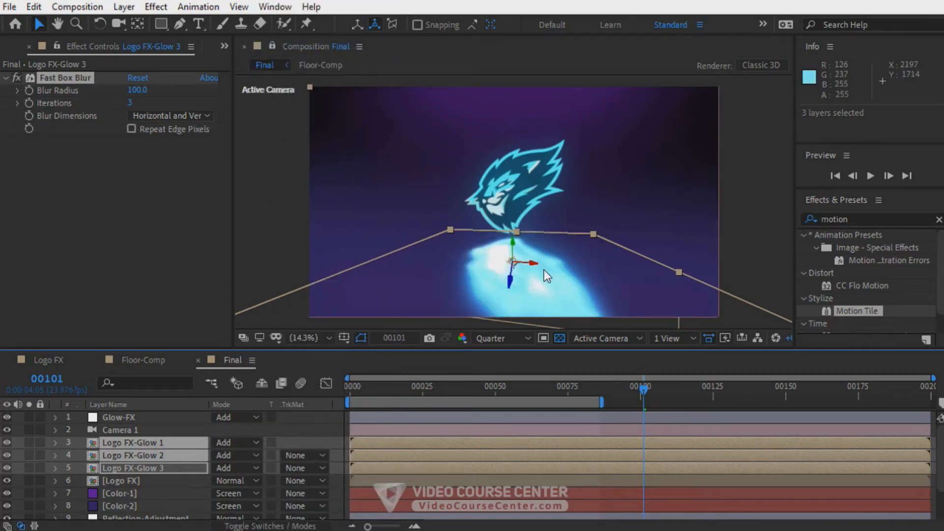
Step: Set the opacity of all three Logo FX-Glow layers to 20%
key("t")
left_click_drag(220, 456, 256, 454)
left_click(220, 455)
type("20")
key("Return")
Step: Unlink the scale dimensions of Logo FX-Glow 1 and reduce its Y scale to 12%
left_click(164, 445)
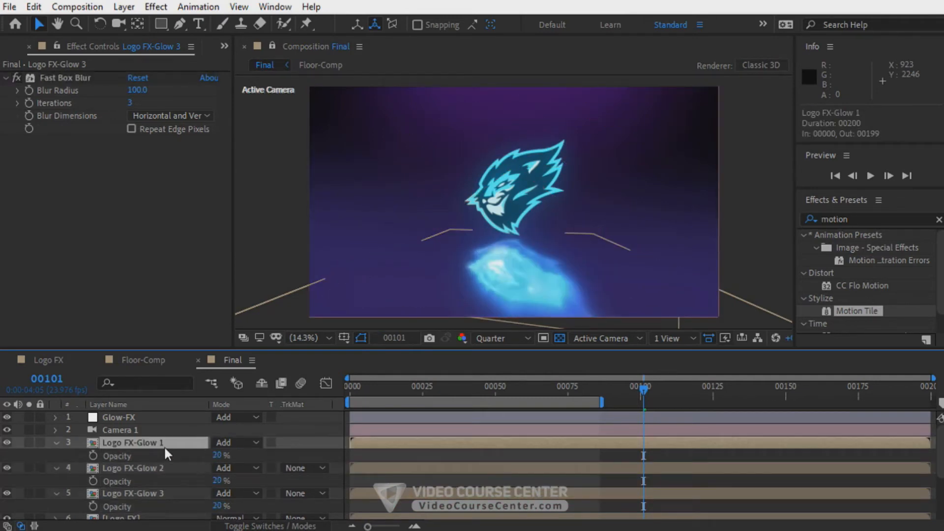
key("s")
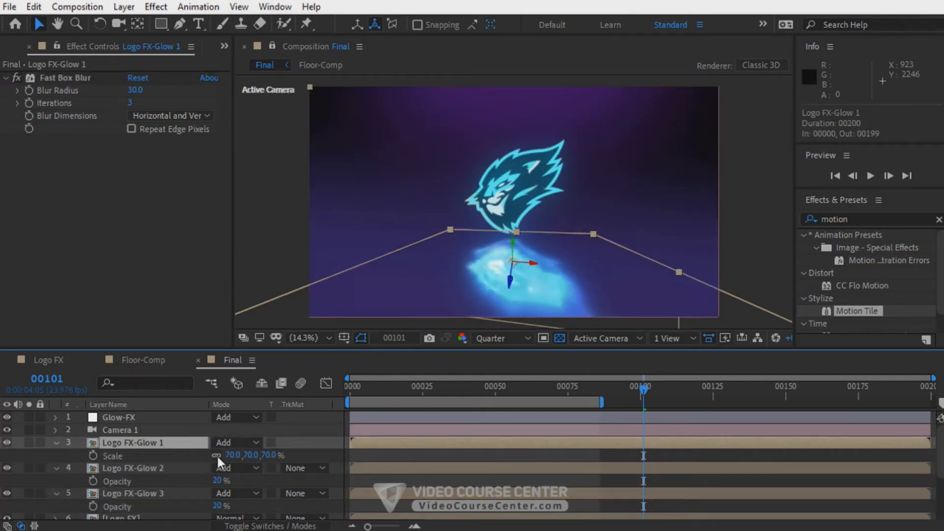
left_click(216, 455)
left_click(251, 455)
type("30")
key("Return")
left_click_drag(251, 455, 206, 456)
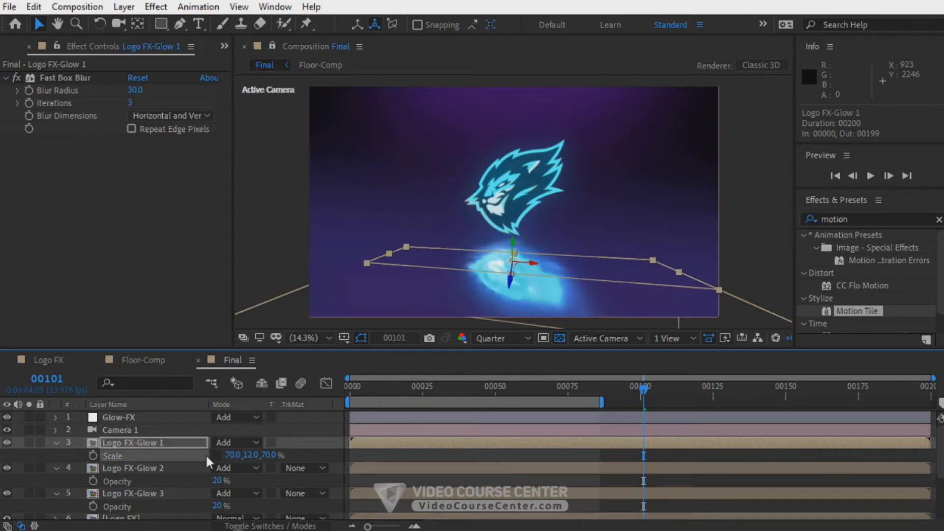
Step: Unlink the scales of Logo FX-Glow 2 and 3, setting them to 76, 15, 70% and 70, 20, 70%
left_click(159, 468)
key("s")
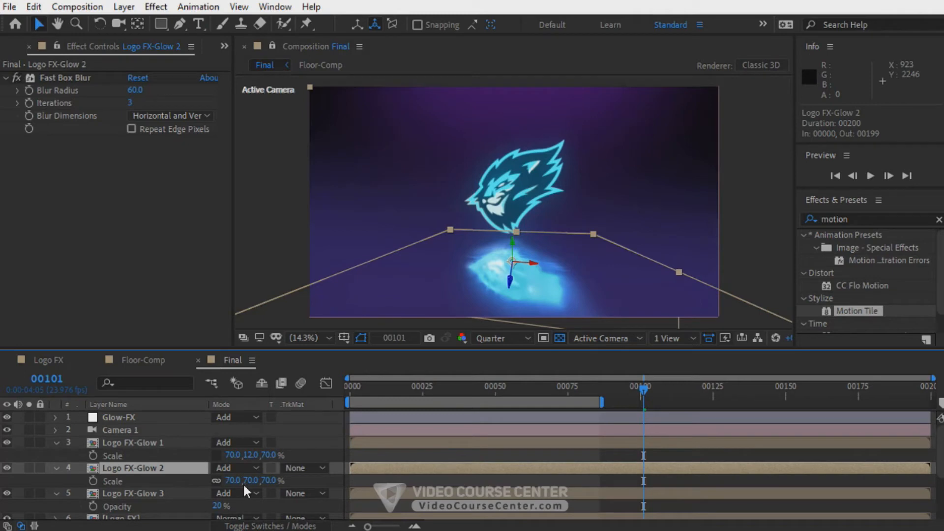
left_click_drag(241, 482, 241, 507)
left_click(150, 492)
key("s")
Step: Set the Y scales of Logo FX-Glow 1, 2 and 3 to 15%, 20% and 30%, and preview the animation
left_click(251, 455)
type("15")
left_click(262, 480)
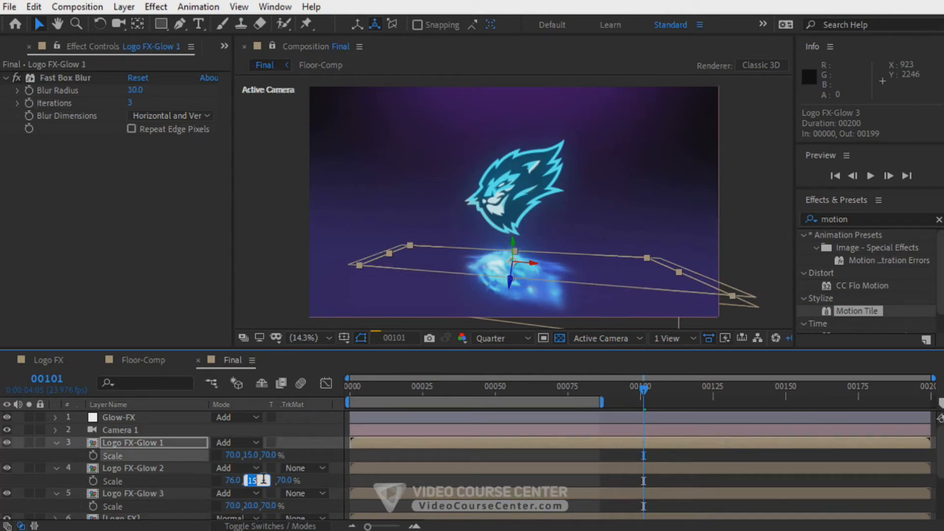
type("20")
key("Return")
key("Return")
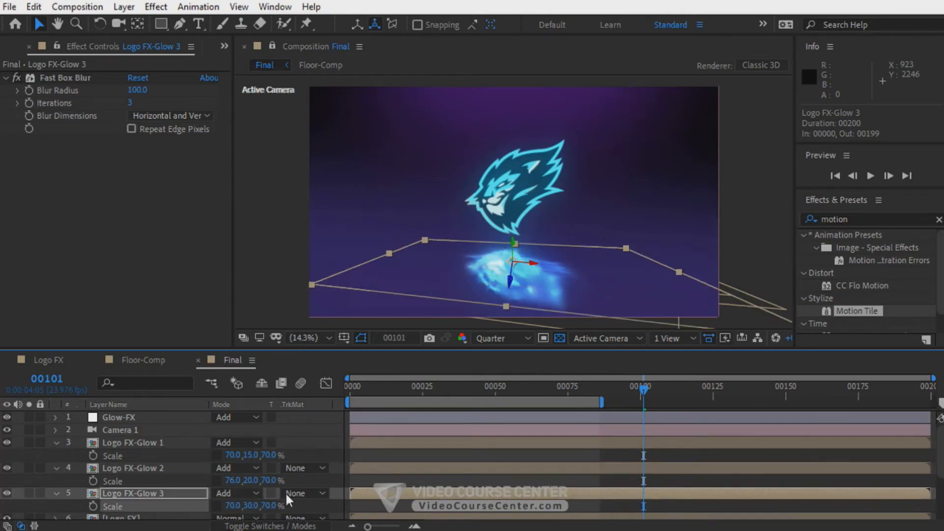
key("grave")
key("space")
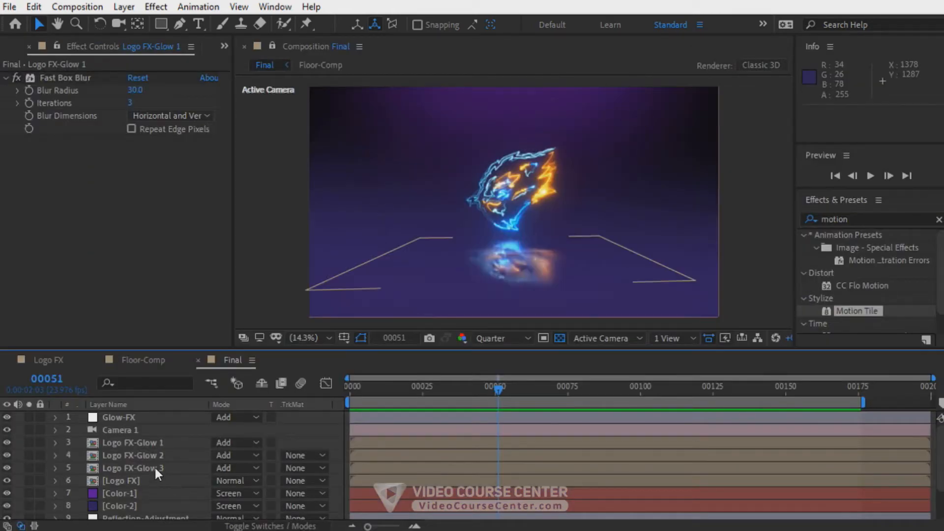
Step: Move the Logo FX-Glow 1, 2 and 3 layers directly below the Logo FX layer
left_click(155, 465)
left_click(146, 441, "shift")
left_click_drag(150, 465, 146, 482)
Step: Show the Parent & Link column and parent the three Logo FX-Glow layers to Logo FX
right_click(280, 404)
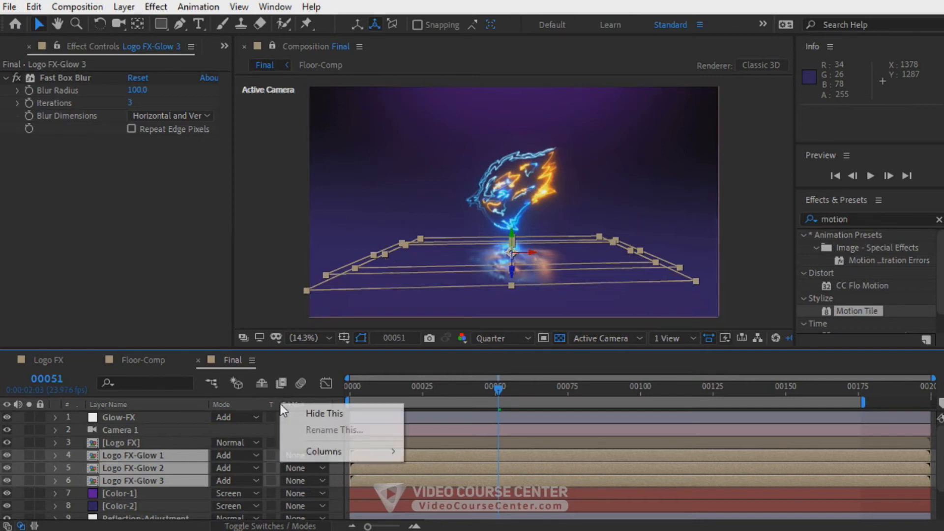
mouse_move(349, 451)
left_click(461, 365)
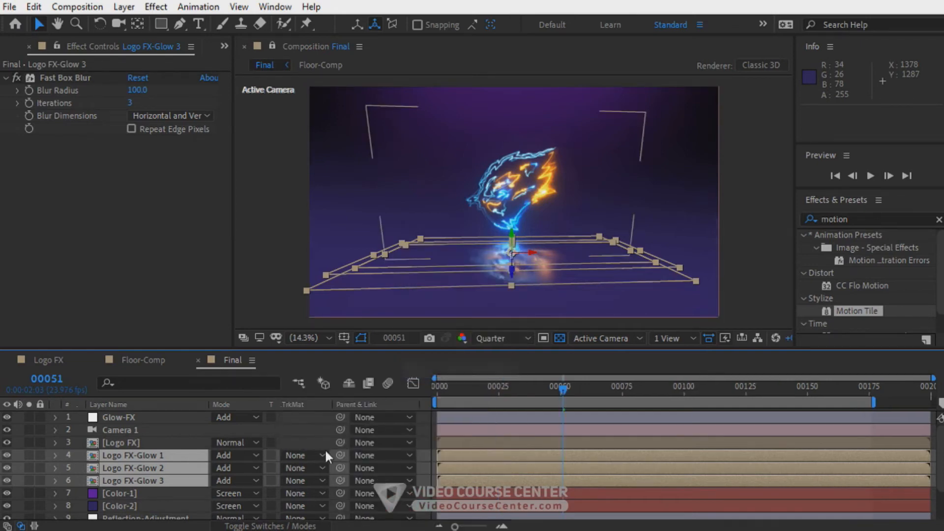
left_click_drag(338, 455, 134, 447)
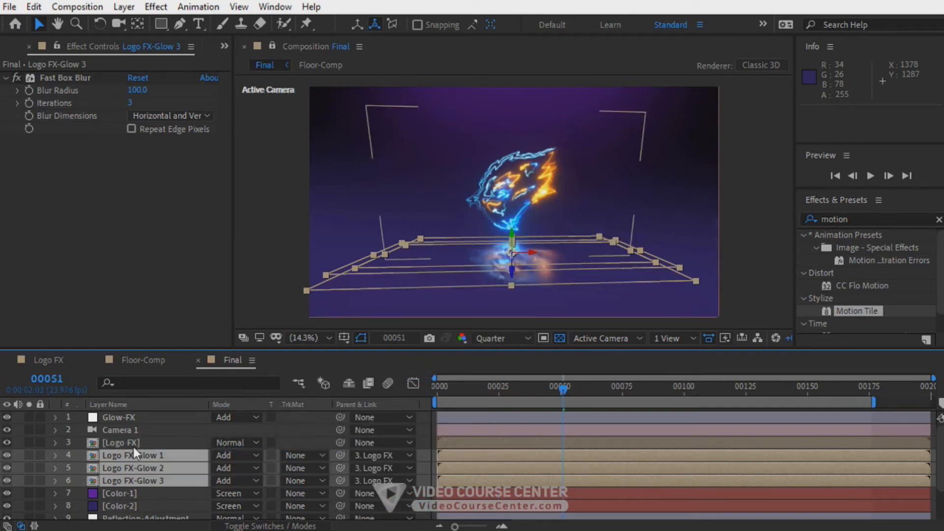
Step: Add a Y Rotation keyframe to the Logo FX layer at frame 60
left_click(132, 445)
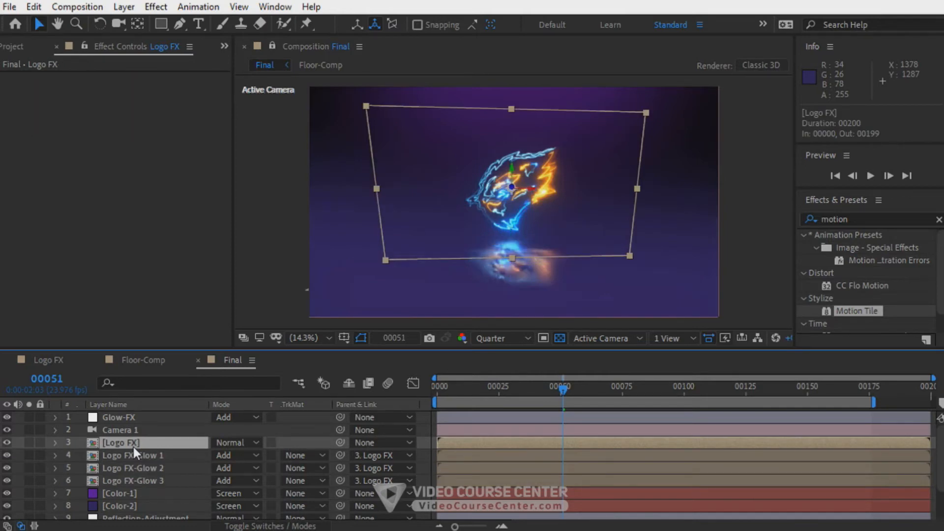
key("r")
left_click_drag(564, 389, 586, 388)
left_click(92, 480)
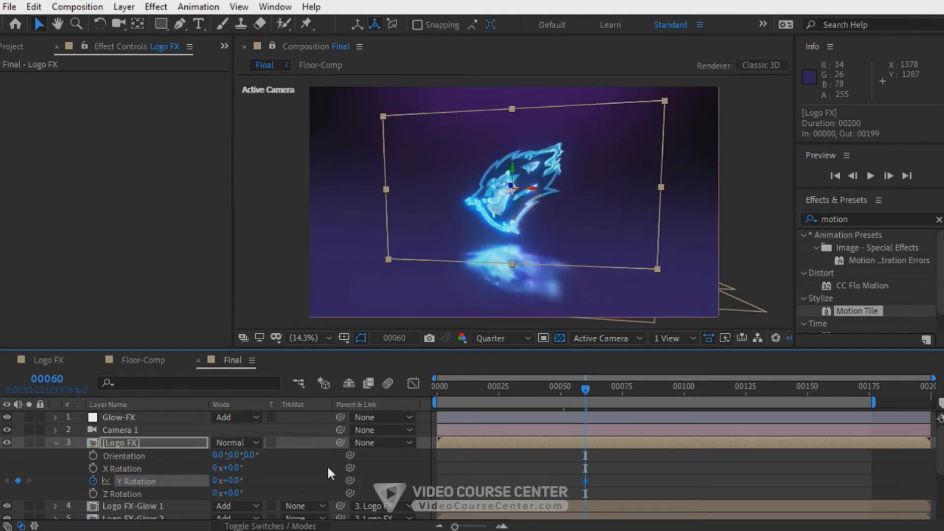
Step: Set the Y Rotation of Logo FX to -45° at frame 0
left_click_drag(585, 386, 426, 394)
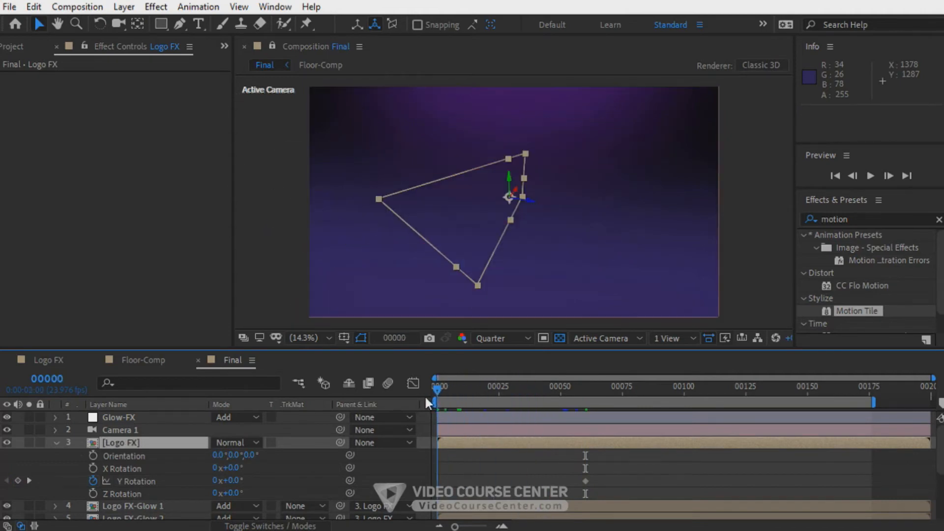
left_click_drag(234, 482, 210, 481)
left_click(235, 481)
type("-45")
key("Return")
Step: Apply Easy Ease to the frame 60 Y Rotation keyframe and set its incoming velocity influence to 75%
right_click(585, 481)
mouse_move(621, 473)
left_click(404, 374)
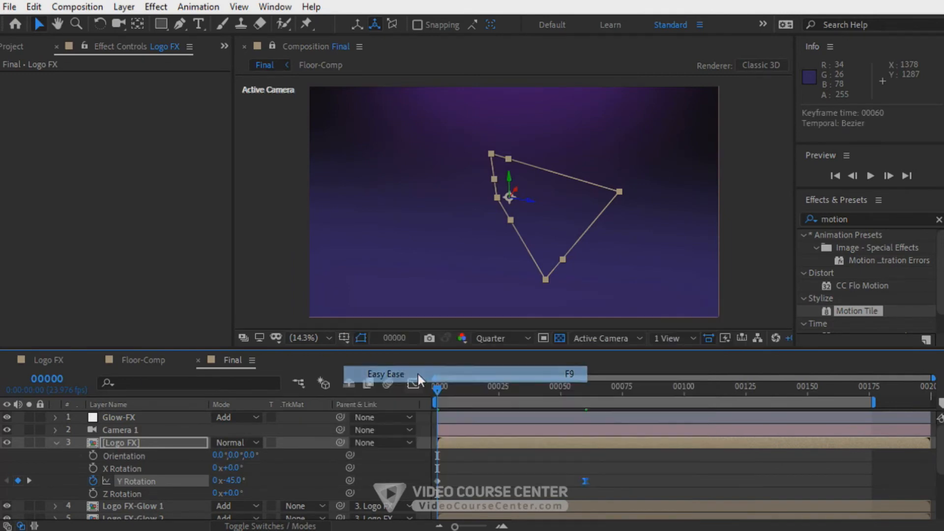
right_click(584, 481)
left_click(625, 456)
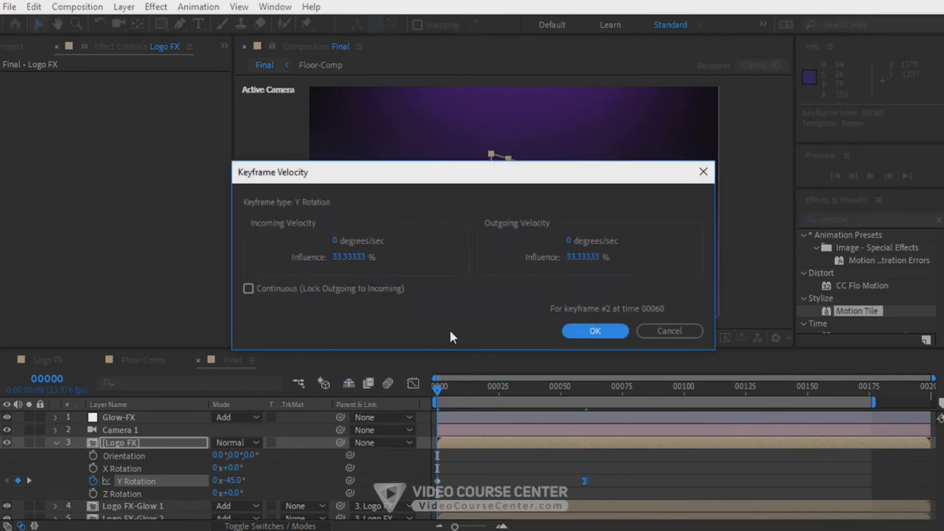
left_click(346, 258)
type("75")
key("Return")
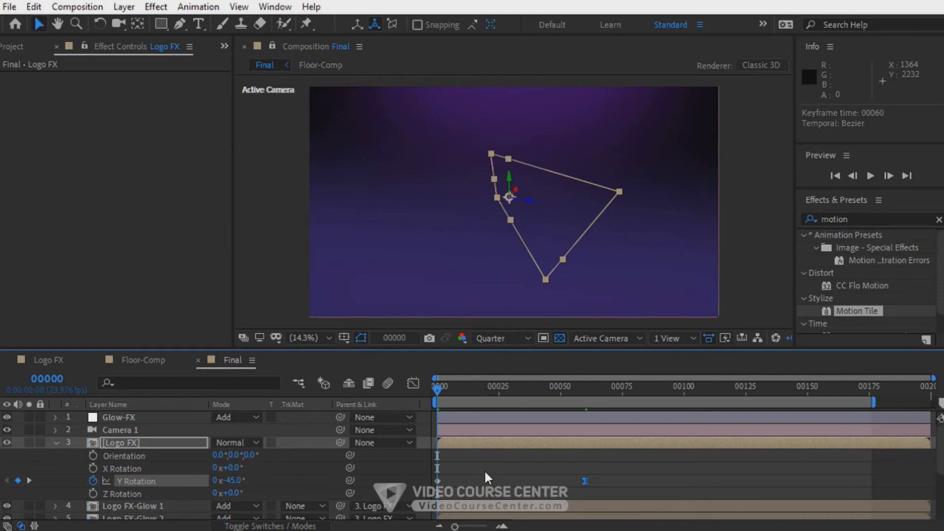
Step: Preview the logo's turn, then set the Y Rotation of Logo FX to -180° at frame 0
key("space")
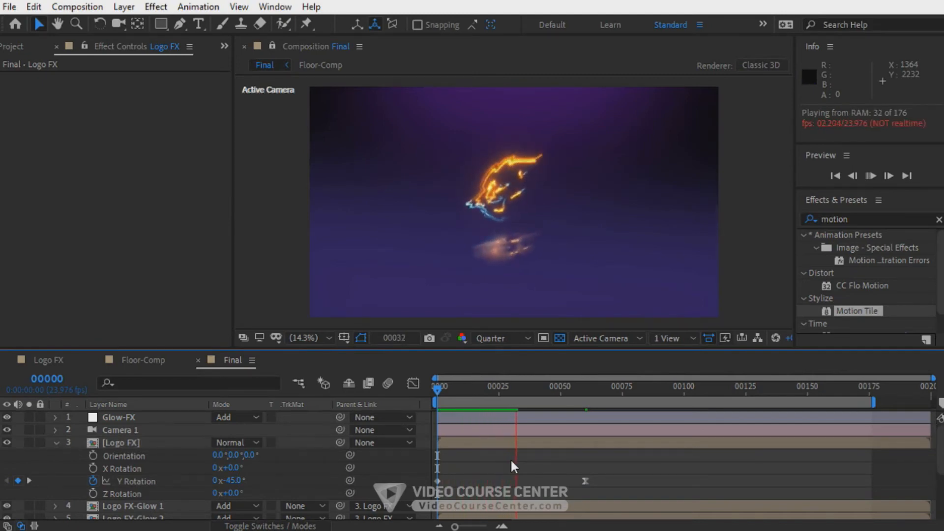
key("space")
left_click_drag(439, 389, 430, 390)
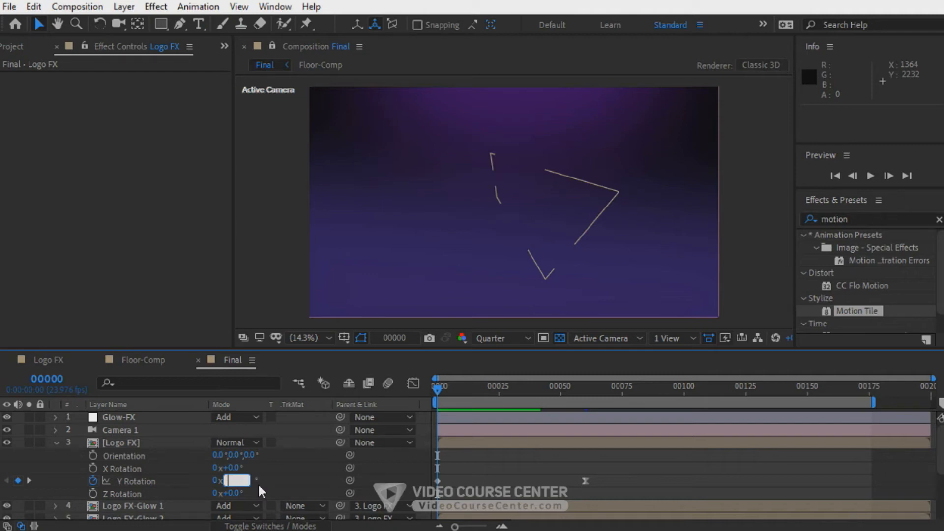
type("-180")
key("Return")
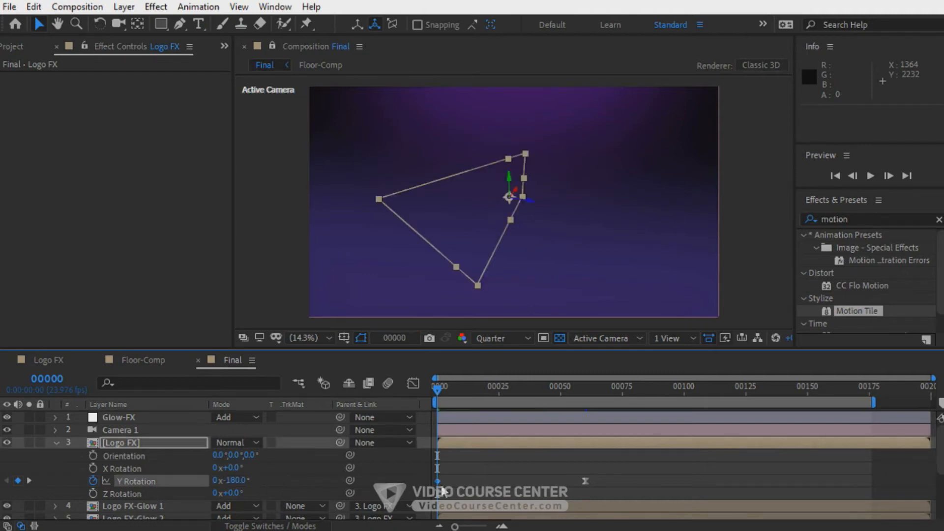
Step: Apply Easy Ease to the frame 0 Y Rotation keyframe of Logo FX and preview the animation
left_click(489, 468)
left_click_drag(472, 470, 427, 493)
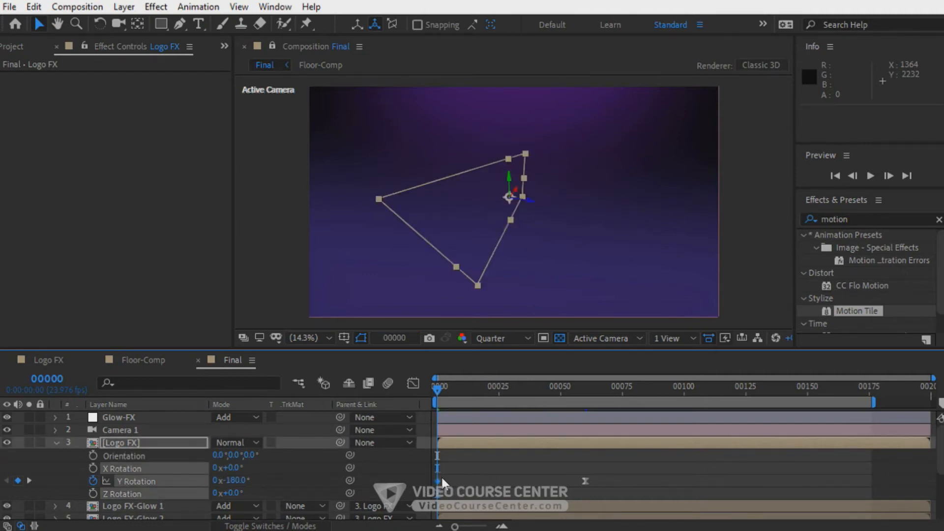
right_click(441, 477)
mouse_move(506, 467)
left_click(640, 367)
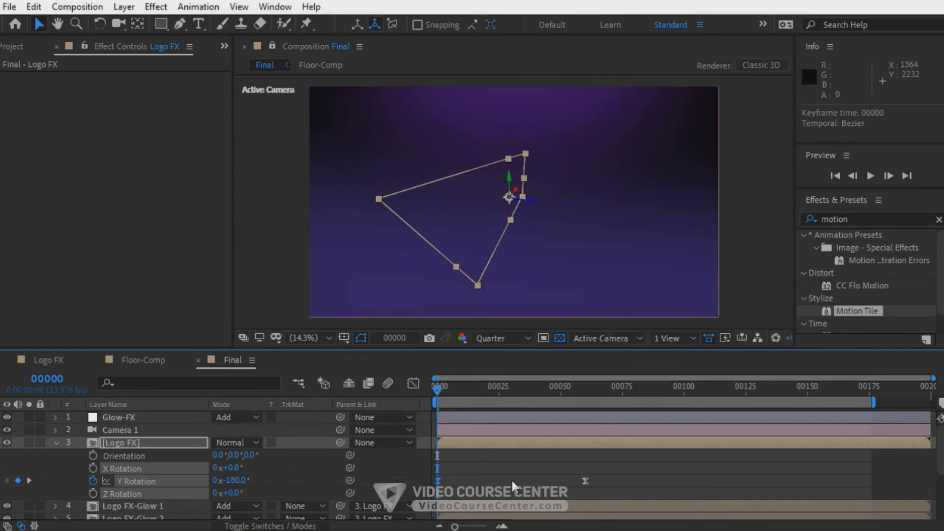
left_click(504, 481)
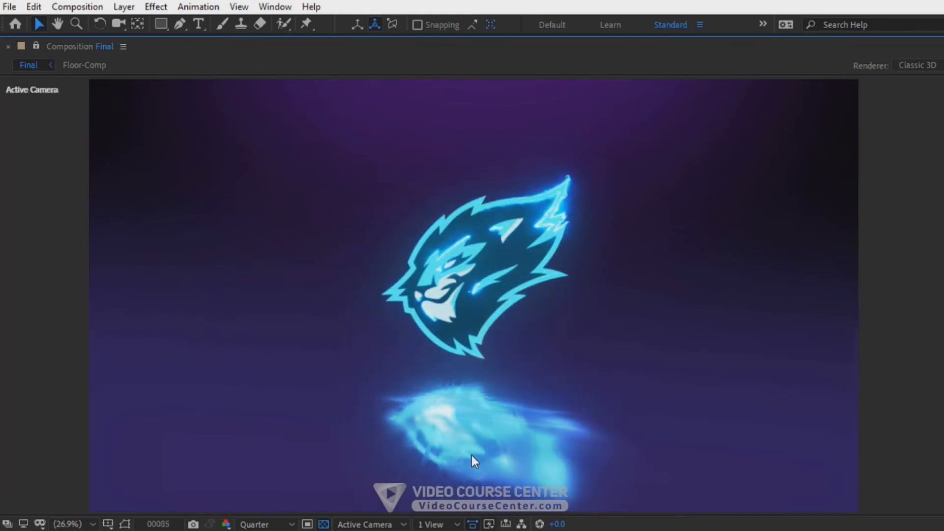
Step: Go to frame 76 and change the opacity of the Logo FX-Reflection layer
key("grave")
left_click(470, 389)
left_click_drag(471, 393, 625, 389)
left_click(56, 442)
left_click(124, 515)
scroll(143, 497, "down", 3)
left_click(142, 497)
key("t")
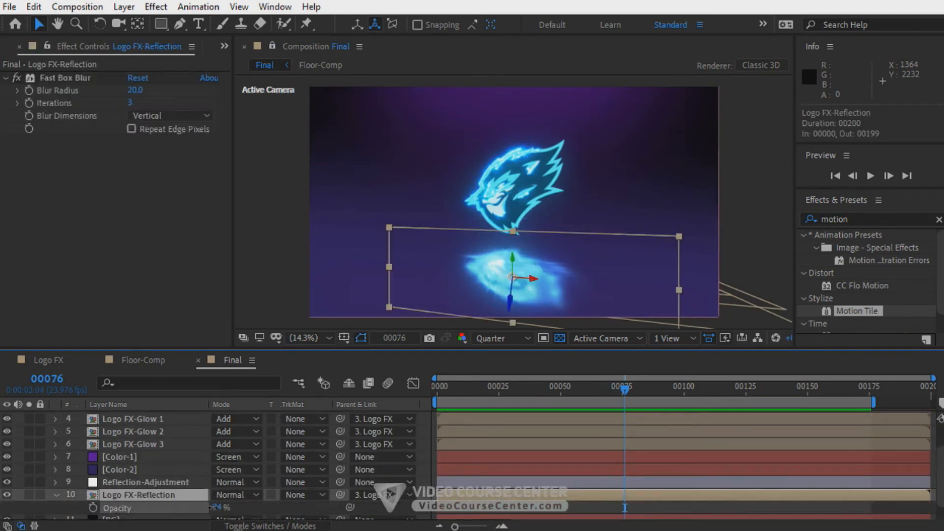
left_click(220, 507)
type("5")
key("Return")
left_click(56, 495)
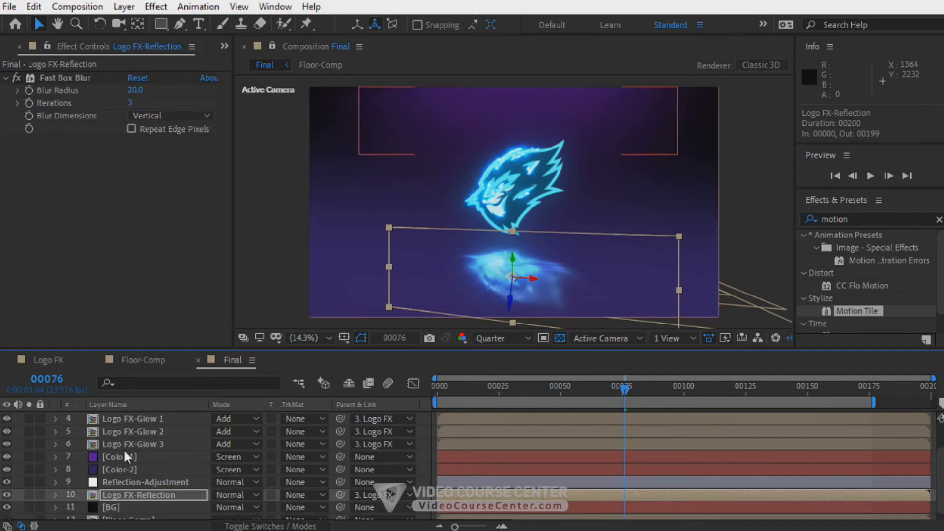
Step: Set the Y scale of Logo FX-Glow 1 to 20%
left_click(122, 450)
left_click(133, 423, "shift")
key("s")
left_click(199, 434)
left_click_drag(257, 435, 260, 430)
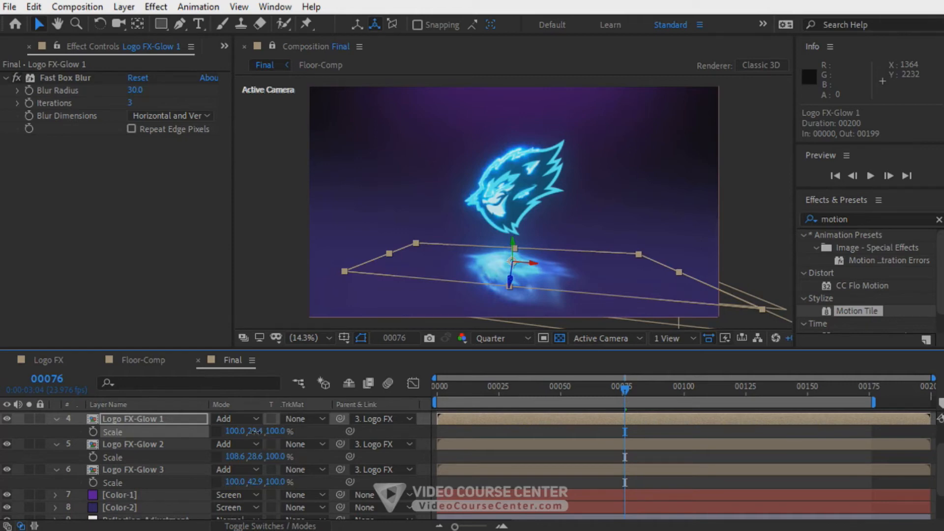
type("20")
key("Return")
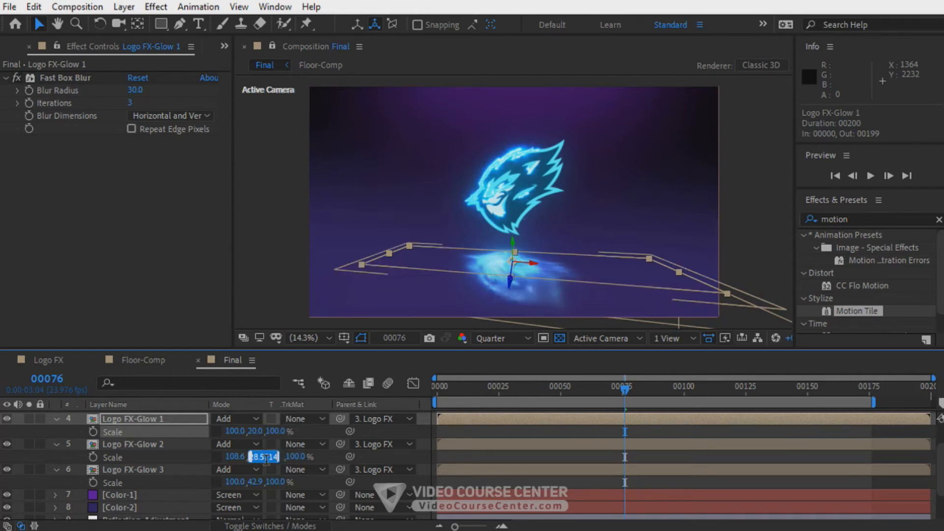
Step: Set the Y scale of Logo FX-Glow 2 to 35% and of Logo FX-Glow 3 to 50%
type("35")
key("Return")
left_click(256, 481)
type("5")
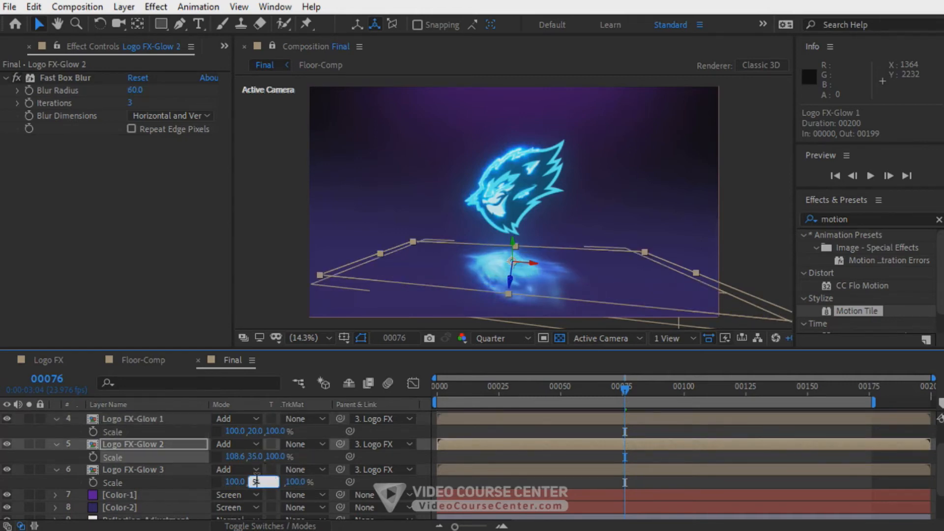
type("0")
key("Return")
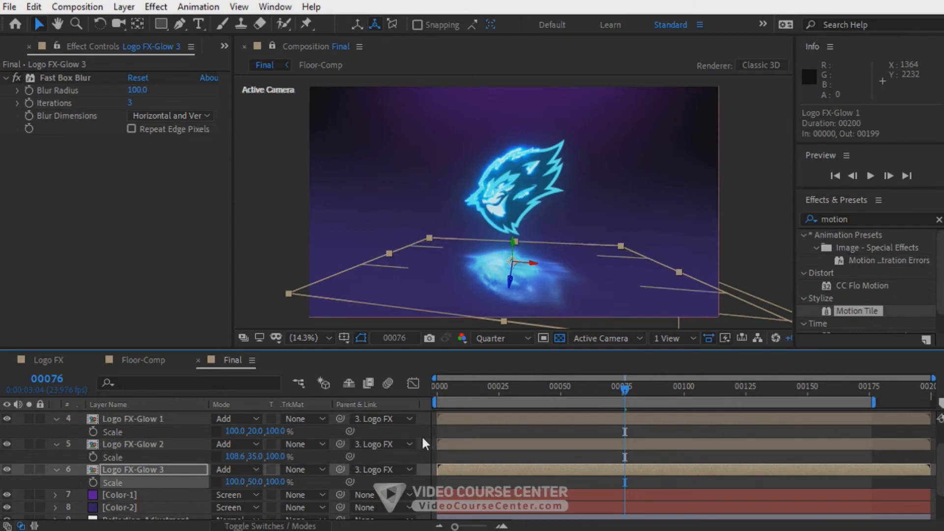
Step: Set the opacity of all three Logo FX-Glow layers to 15%
left_click(157, 424, "ctrl")
left_click(152, 444, "ctrl")
key("t")
type("15")
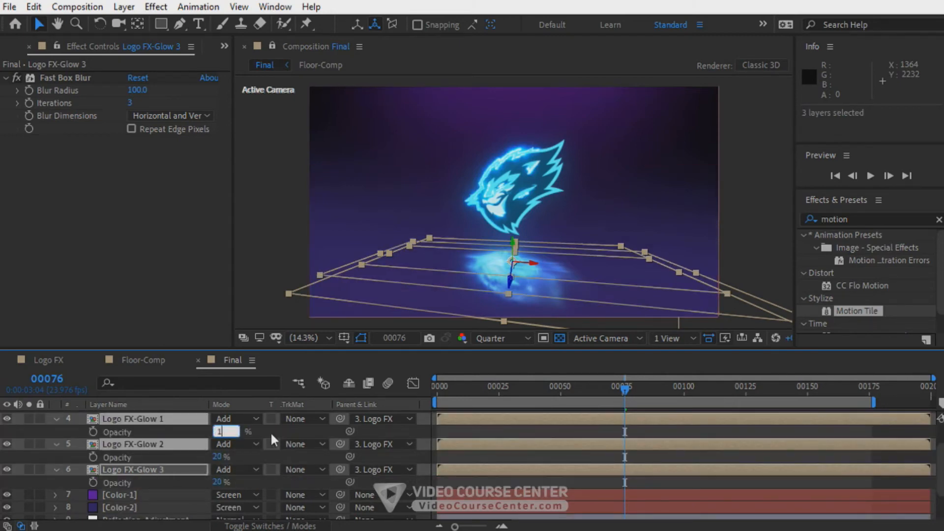
key("Return")
left_click(57, 419)
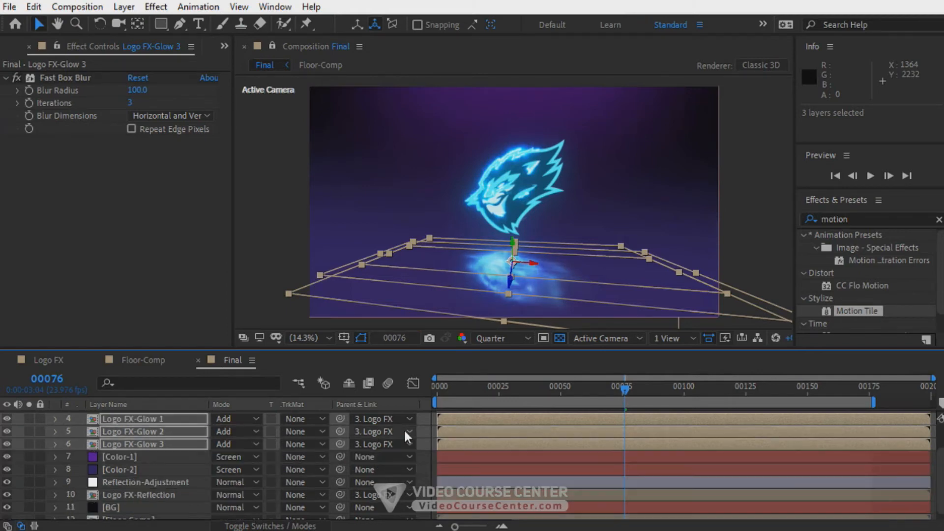
left_click(424, 431)
Step: Reveal the keyframes of Logo FX and convert its frame 0 Y Rotation keyframe back to linear
scroll(169, 438, "up", 3)
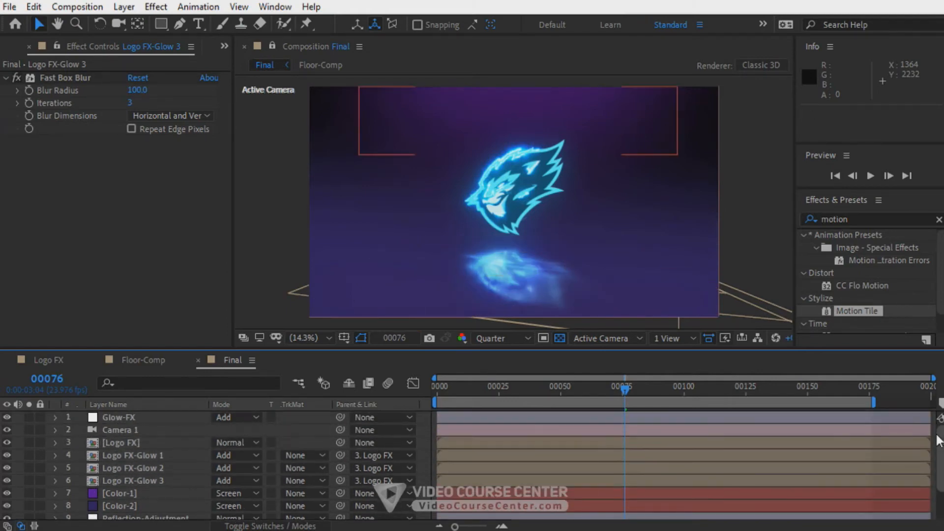
left_click(168, 441)
key("u")
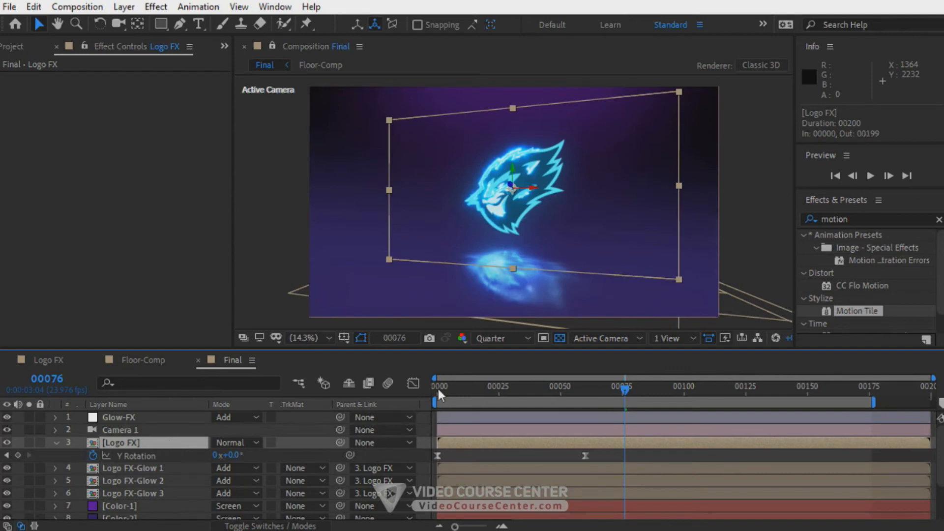
left_click_drag(439, 386, 539, 390)
left_click(438, 455)
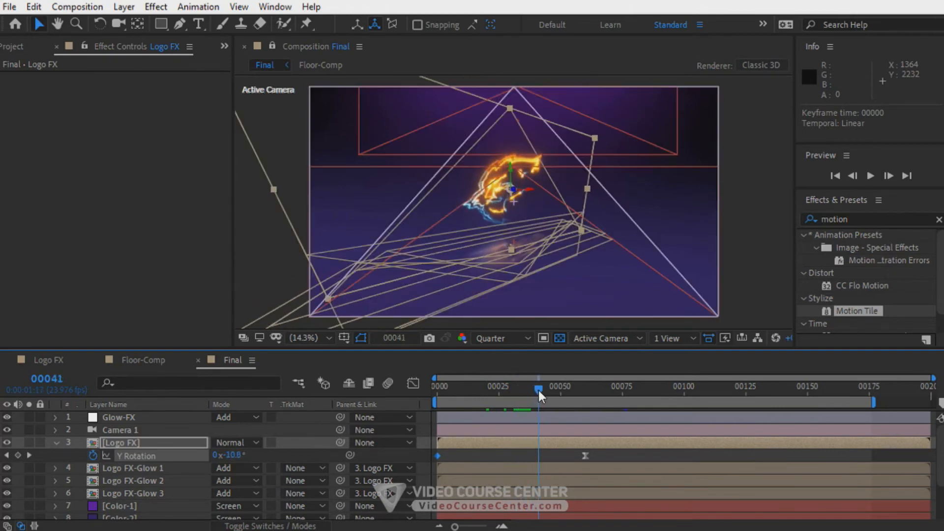
Step: Check the nested Logo FX composition and preview the Final composition in an enlarged view
double_click(120, 443)
key("grave")
left_click(359, 76)
left_click_drag(358, 78, 378, 80)
left_click_drag(359, 130, 373, 130)
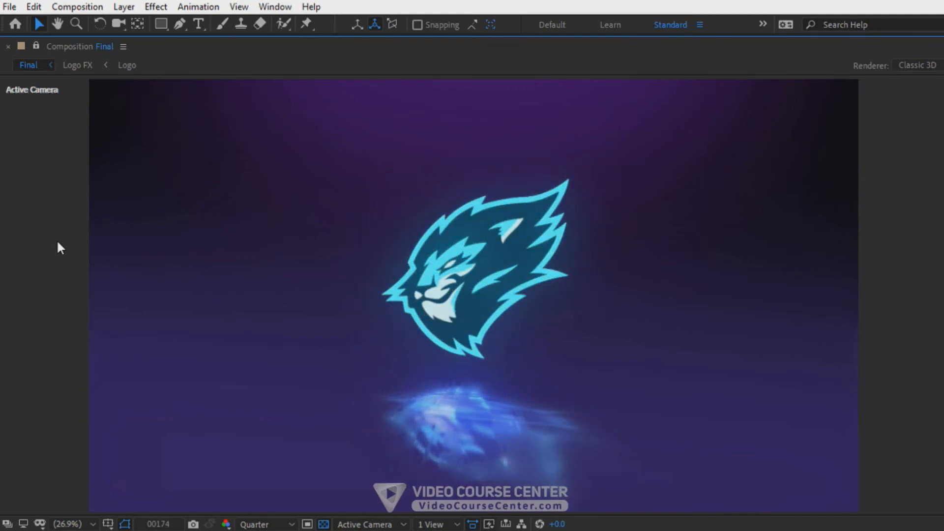
key("space")
key("grave")
Step: Widen the elliptical mask of Color-1 on both sides so it spans the full frame width
left_click(123, 494)
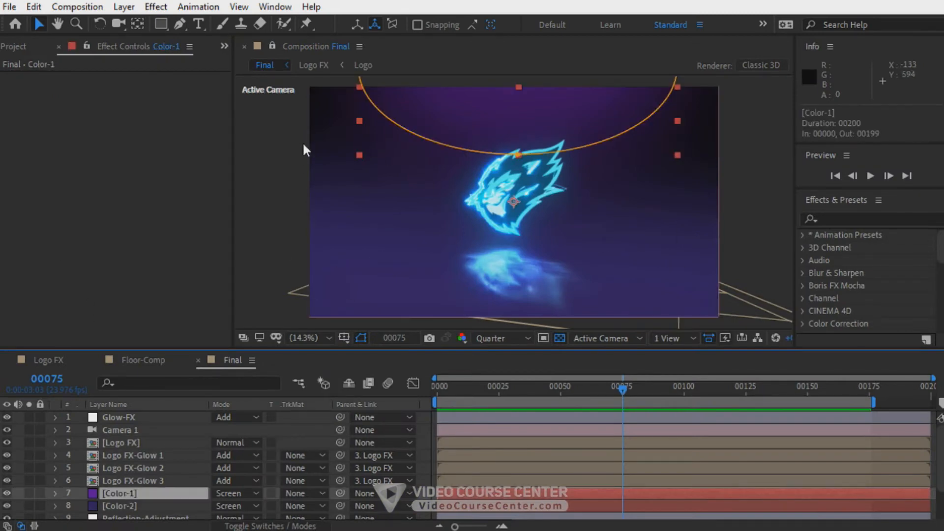
left_click(374, 111)
key("h")
left_click_drag(405, 109, 396, 147)
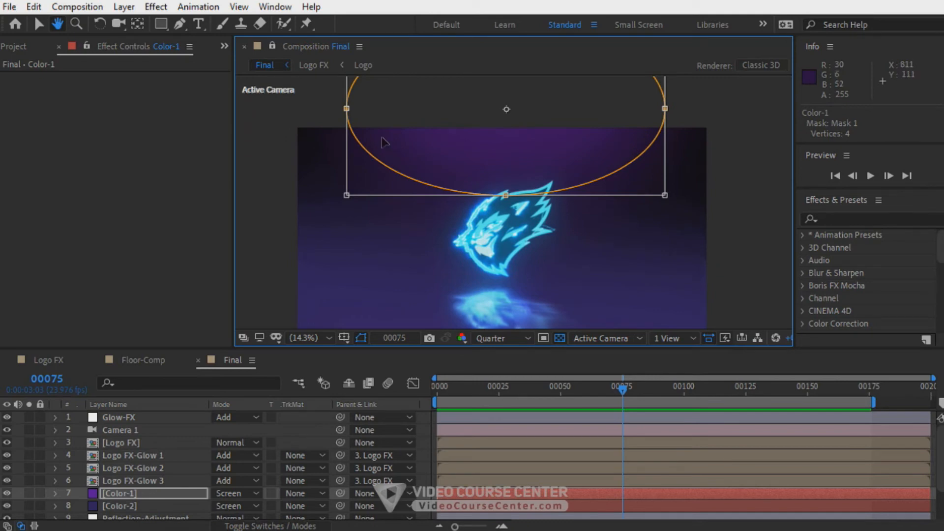
key("v")
left_click_drag(347, 109, 301, 113)
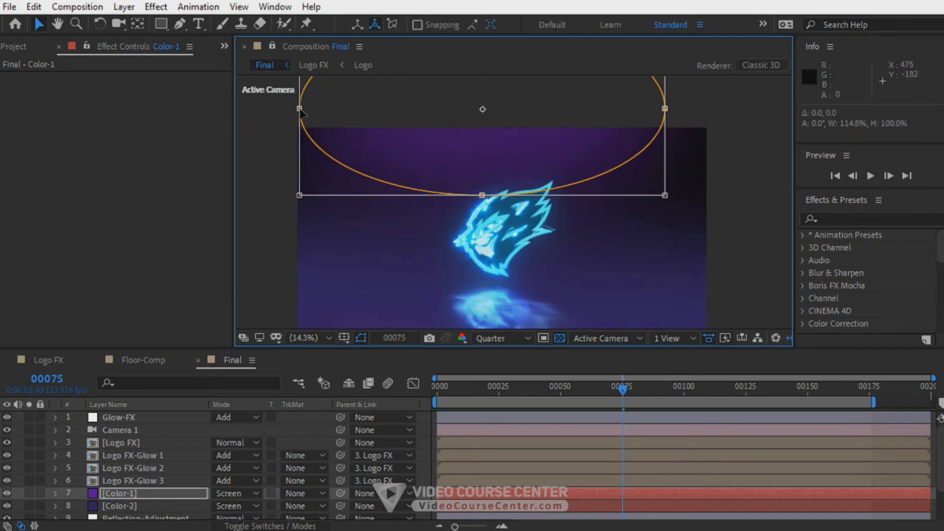
left_click_drag(666, 112, 712, 116)
key("Return")
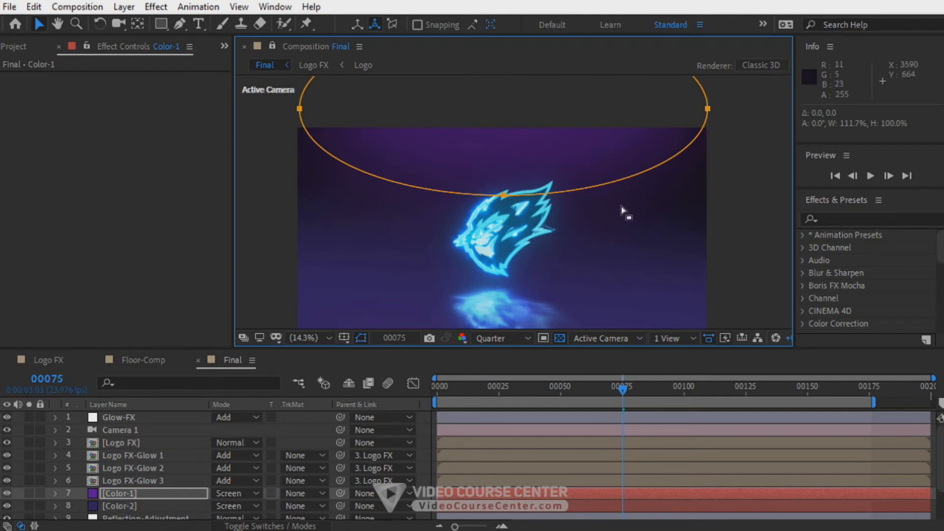
left_click(295, 195)
Step: Enable motion blur for all layers and for the composition, then preview the animation
left_click_drag(455, 389, 547, 394)
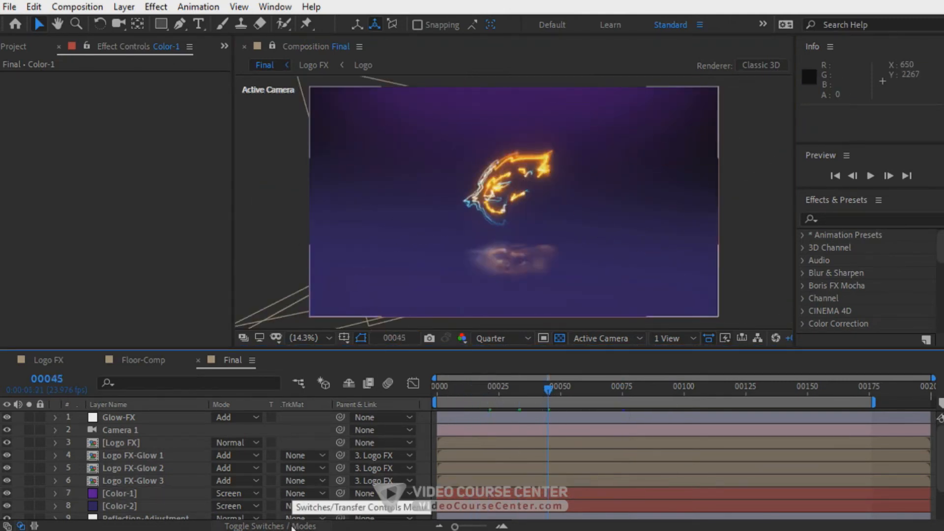
left_click(270, 526)
key("ctrl+a")
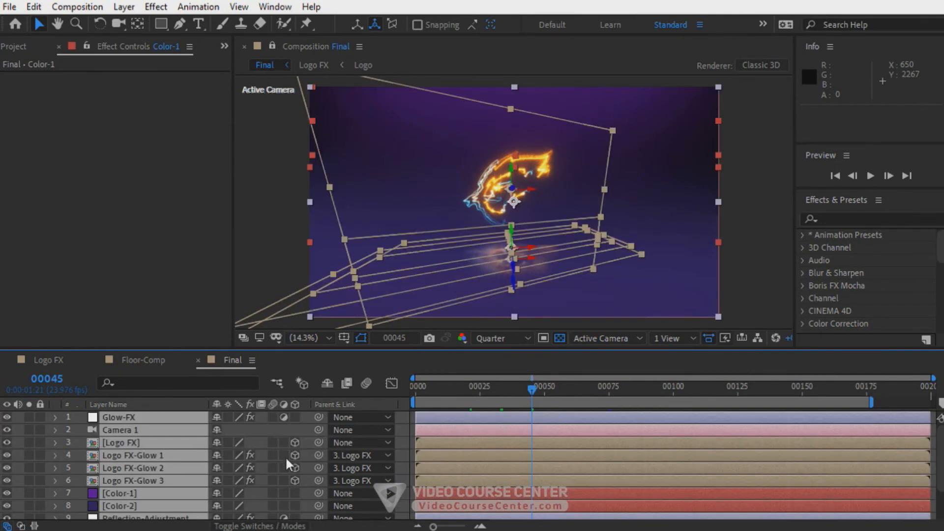
left_click(273, 455)
left_click(367, 385)
left_click(403, 423)
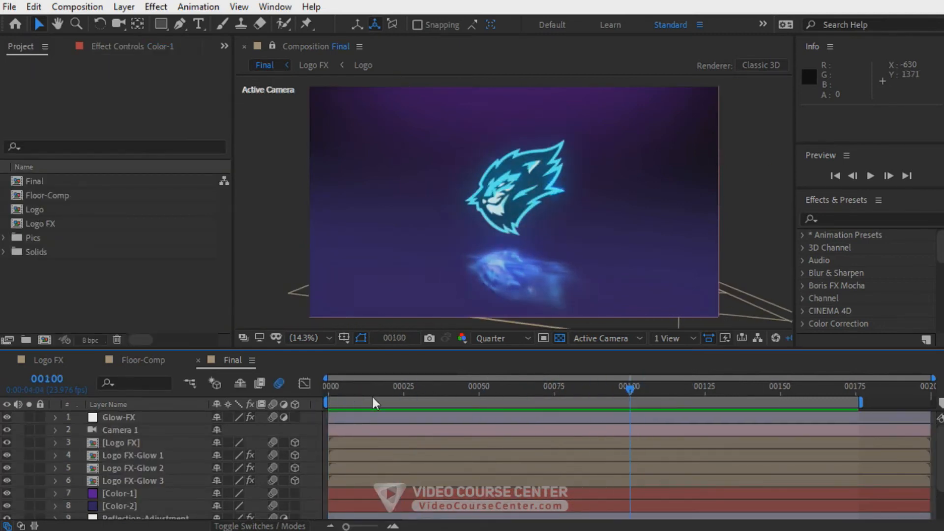
Step: Set the Zoom of Camera 1 to 1000 pixels in its Camera Options
left_click(55, 430)
left_click(206, 455)
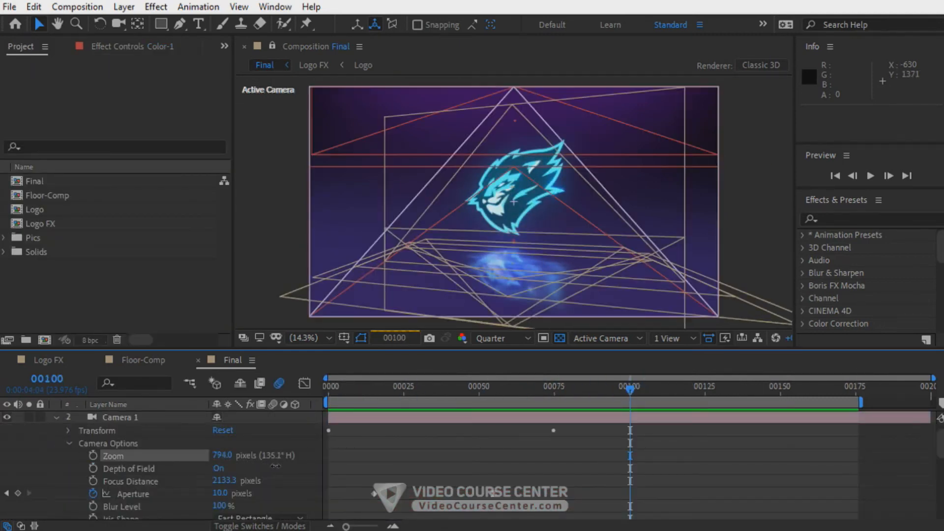
left_click(224, 455)
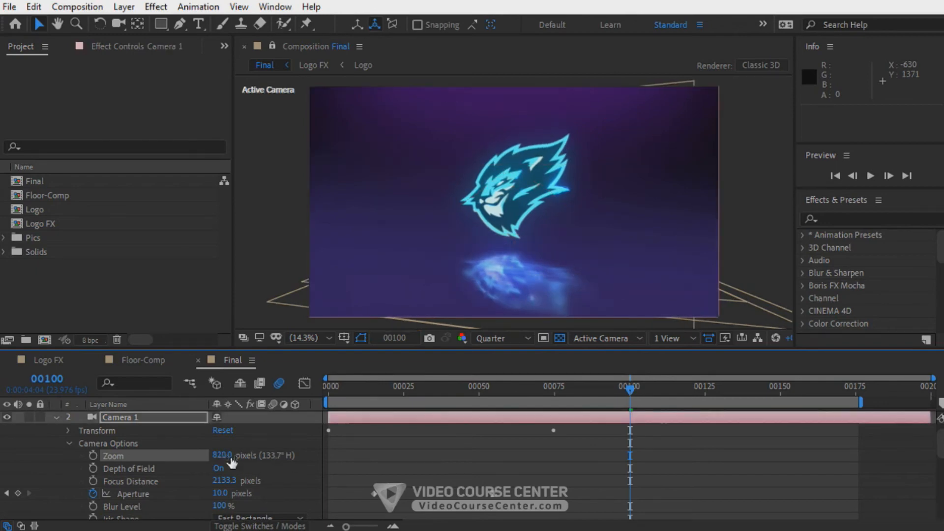
type("1000")
key("Return")
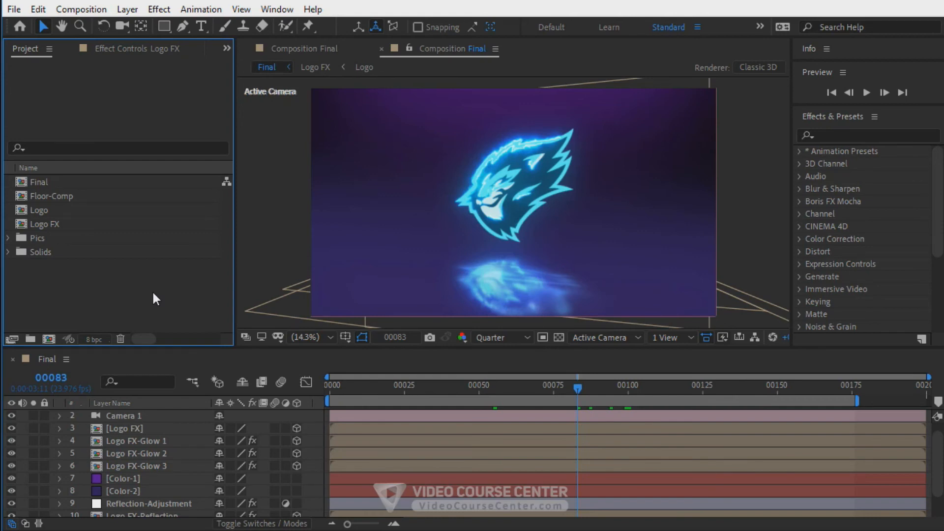
Step: Enable motion blur for every layer of the Final composition
left_click(173, 438)
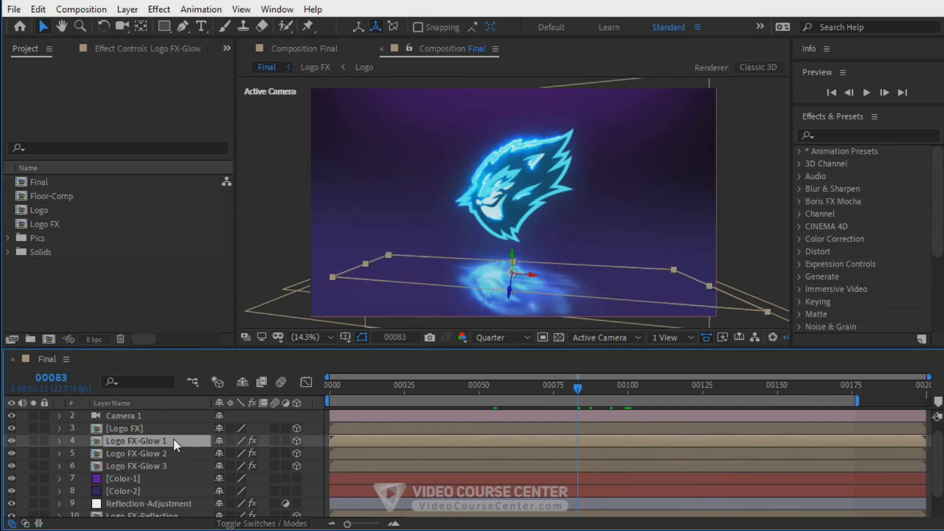
key("ctrl+a")
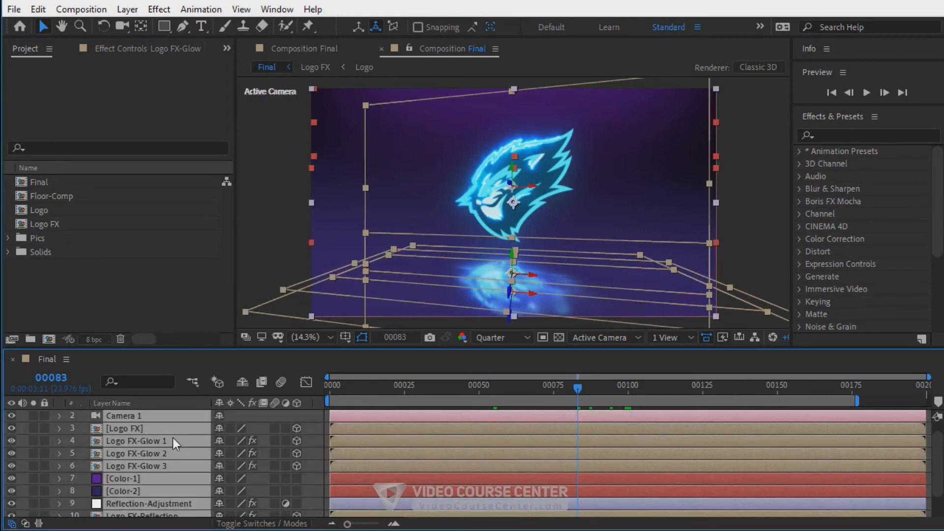
left_click(274, 430)
Step: Open the Floor-Comp, Logo and Logo FX compositions together and enable motion blur on Floor.jpg in Floor-Comp
left_click(44, 222)
left_click(42, 211, "shift")
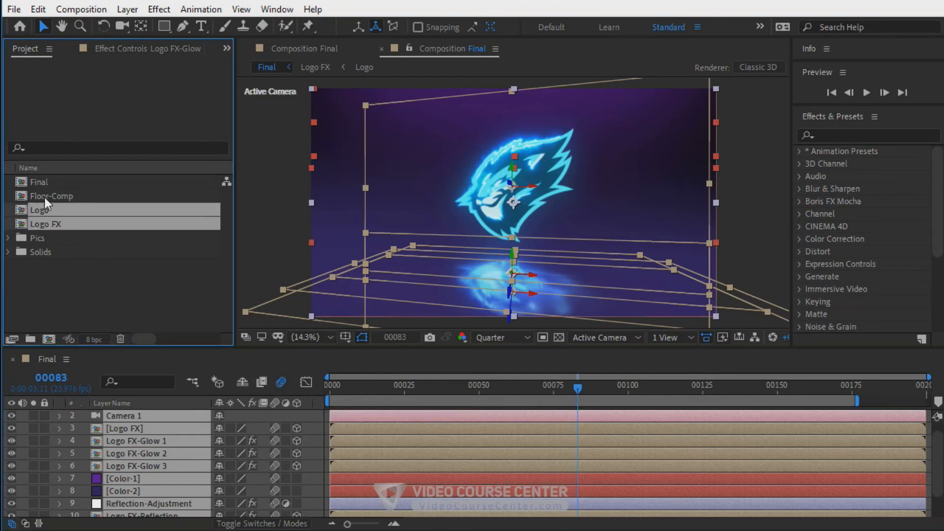
left_click(44, 197, "shift")
double_click(53, 196)
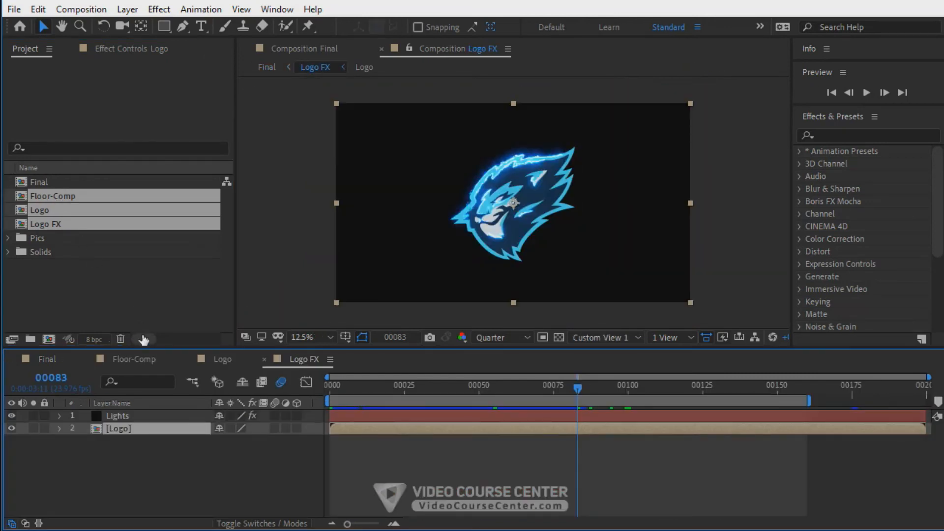
left_click(144, 355)
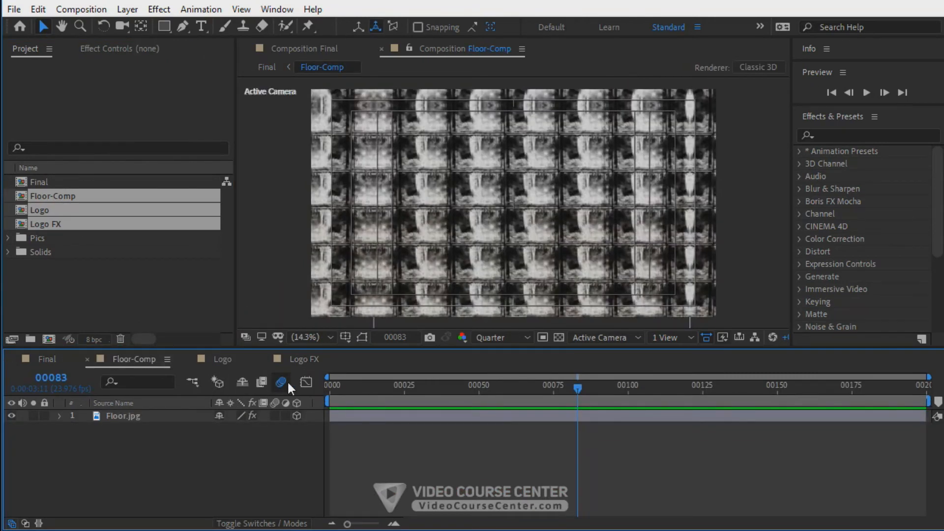
left_click(275, 416)
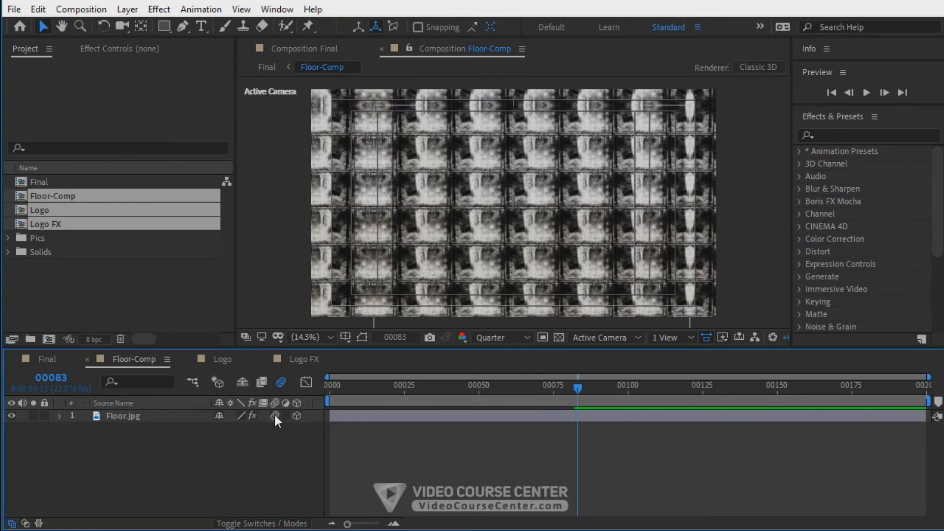
Step: Enable motion blur for Logo.png in Logo and for the Lights and Logo layers in Logo FX
left_click(224, 359)
left_click(281, 383)
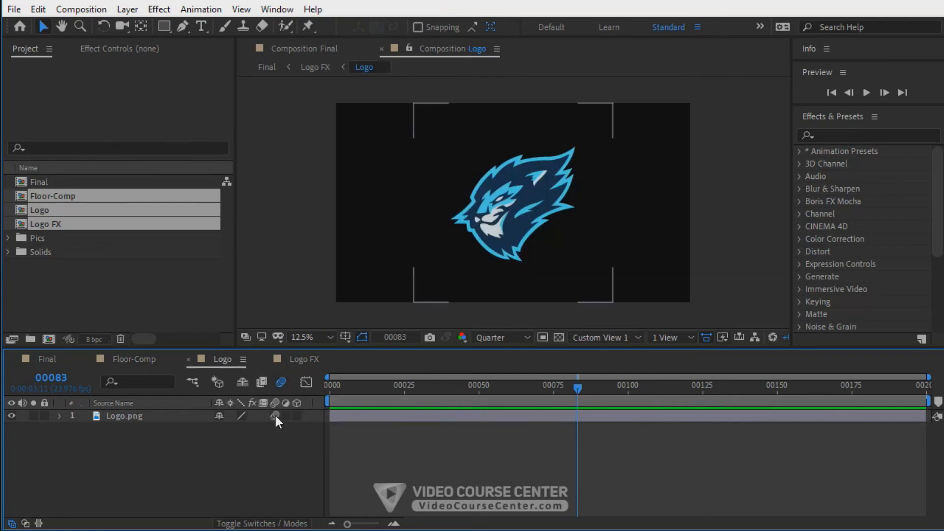
left_click(302, 359)
left_click(275, 428)
left_click(262, 466)
left_click(281, 384)
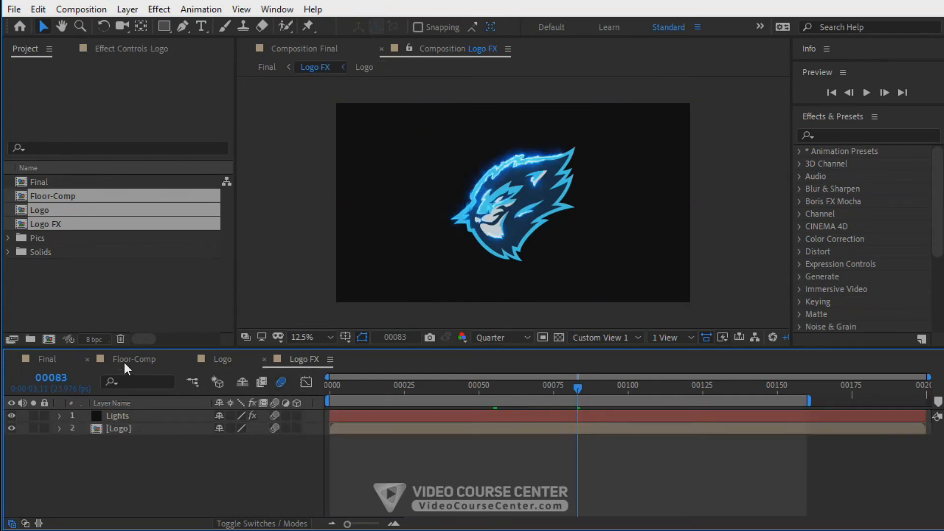
Step: Close the Floor-Comp, Logo and Logo FX compositions and clear the selection in Final and the project list
left_click(87, 358)
left_click(87, 358)
left_click(88, 359)
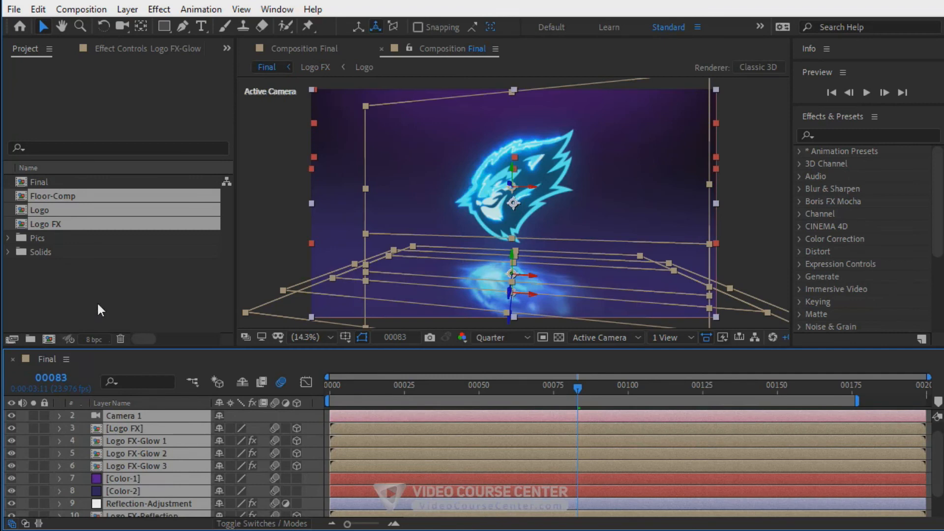
left_click(313, 430)
left_click(126, 296)
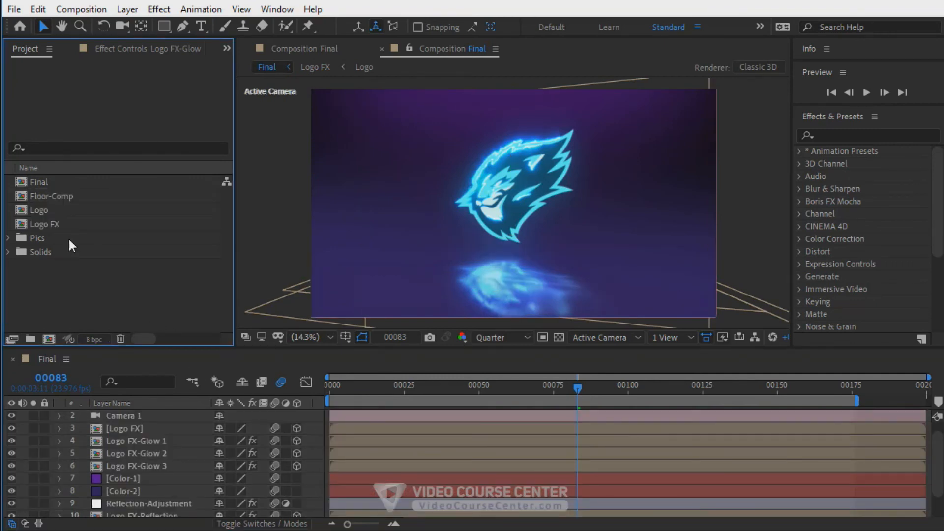
Step: Add the Final composition to the Render Queue
left_click(44, 185)
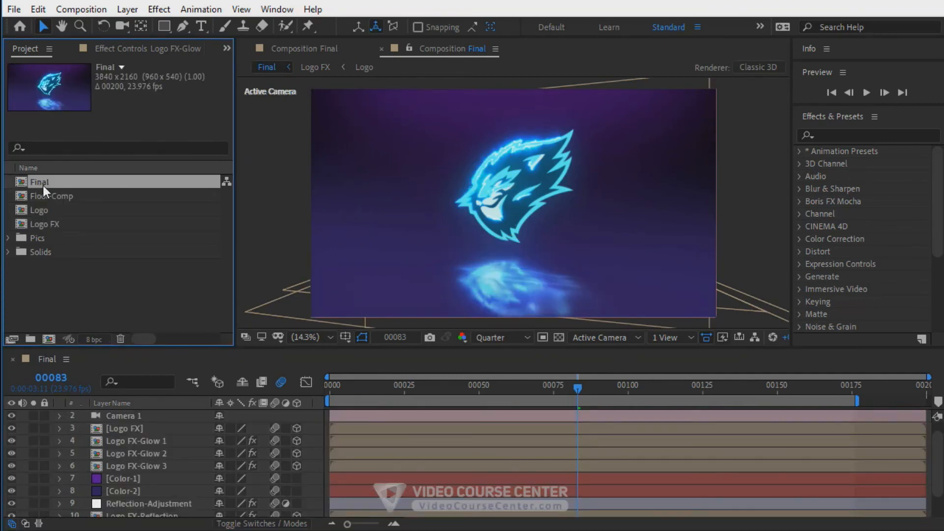
left_click(82, 10)
left_click(105, 137)
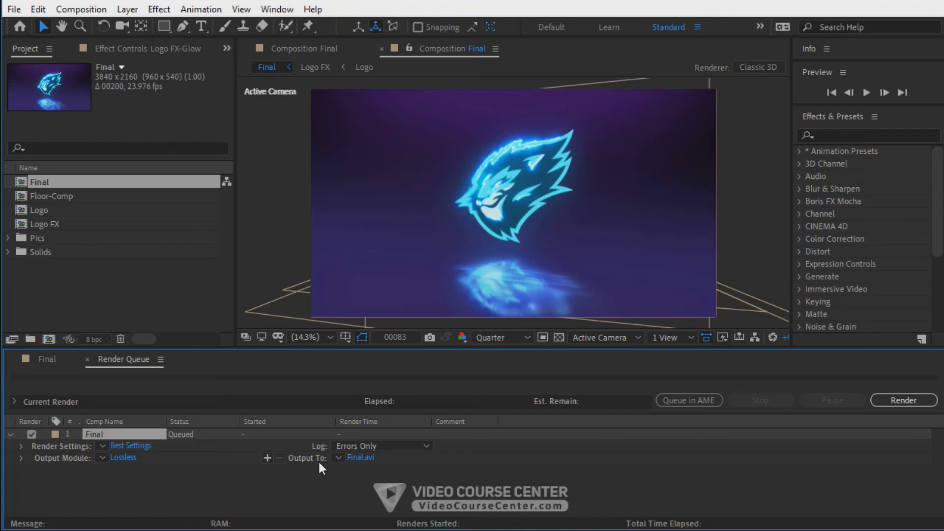
Step: Configure the render settings for Best quality, Full resolution and the composition's own frame rate
left_click(124, 448)
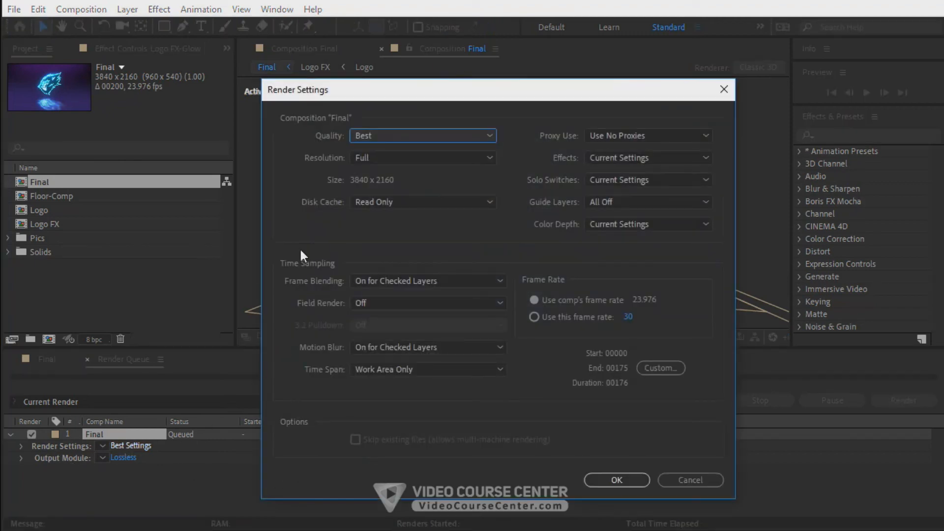
left_click(372, 135)
left_click(376, 135)
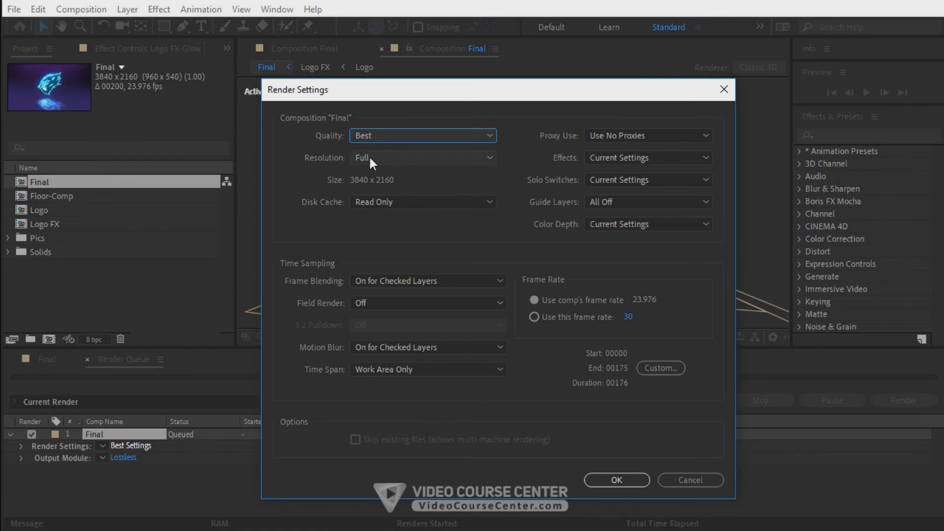
left_click(369, 155)
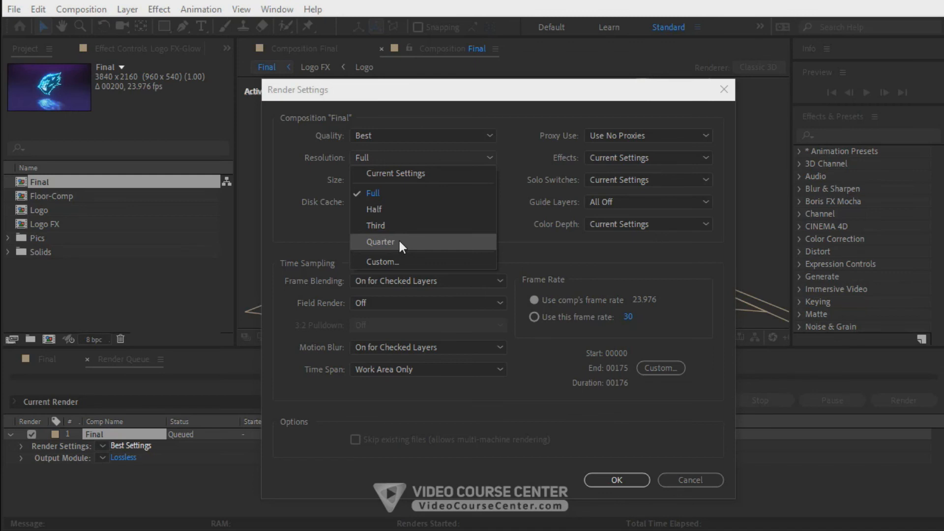
left_click(376, 196)
left_click(534, 300)
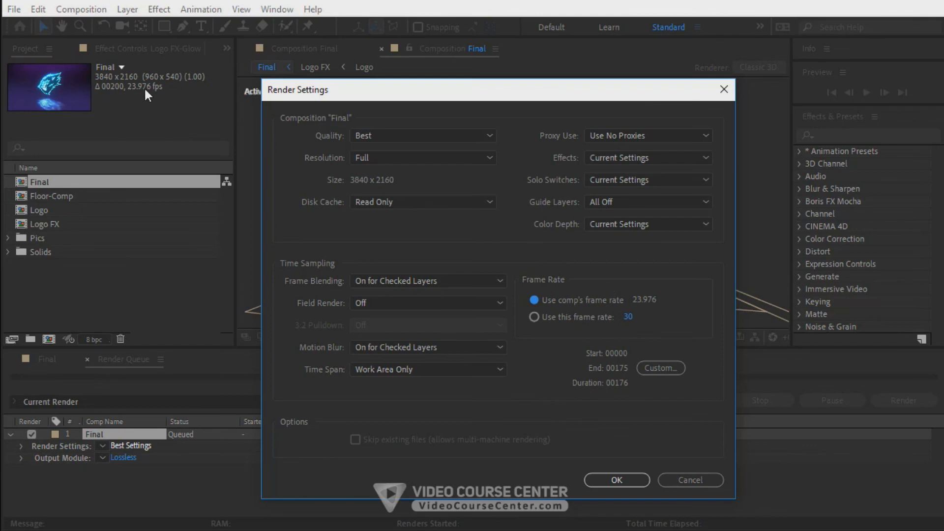
left_click(611, 483)
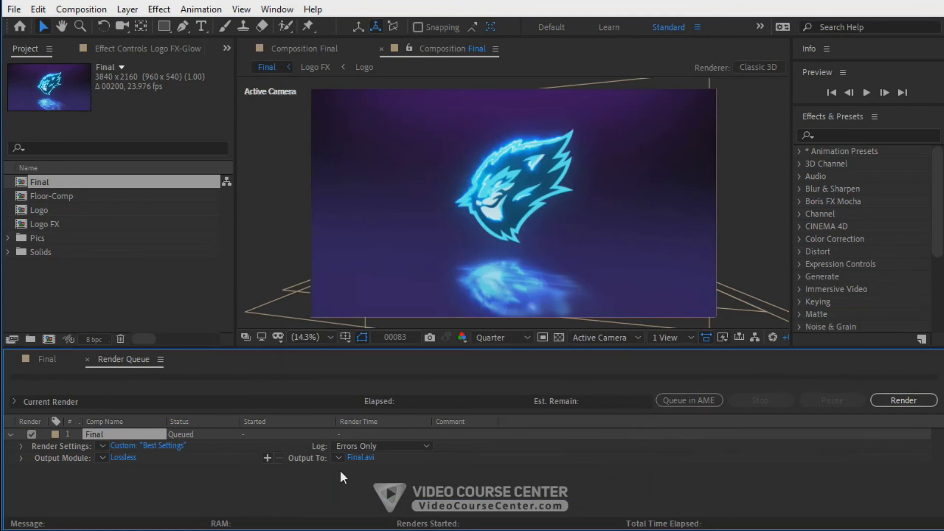
Step: Set the output module to QuickTime format with the Animation video codec
left_click(123, 457)
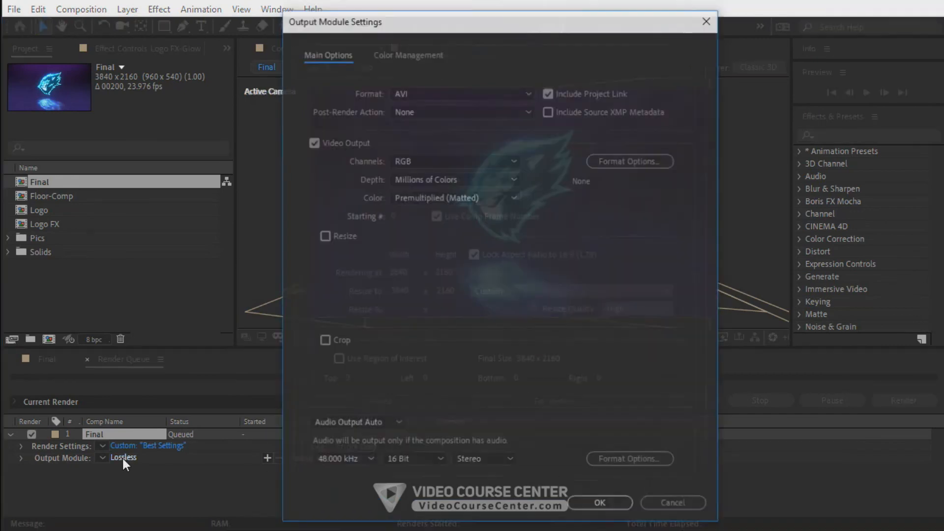
left_click(409, 93)
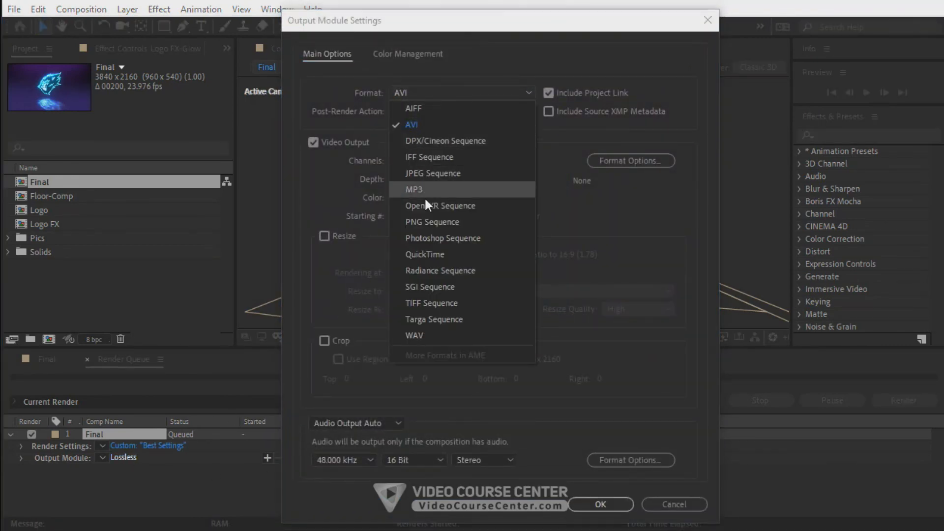
left_click(424, 254)
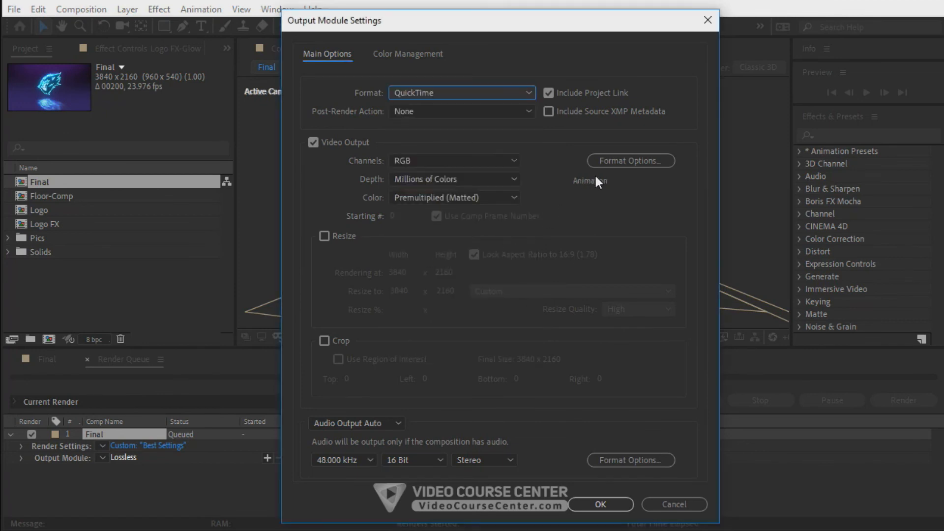
left_click(624, 160)
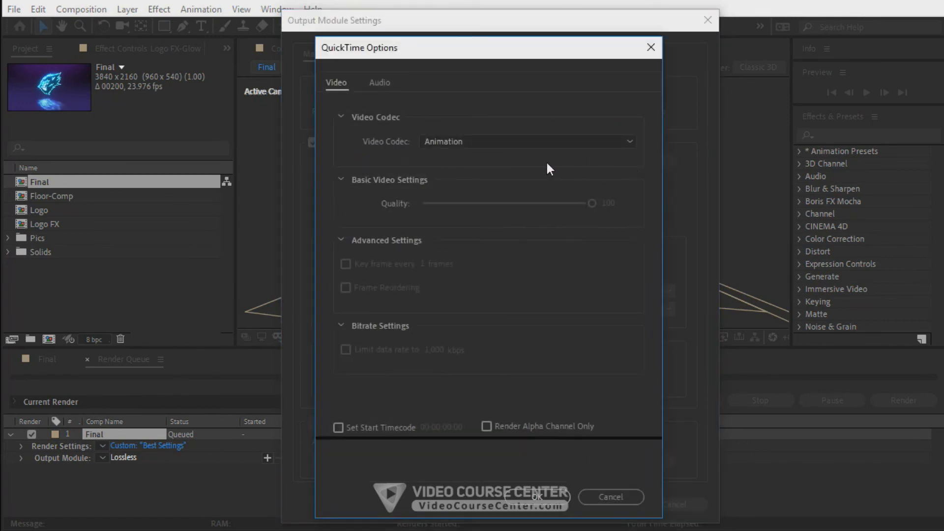
left_click(461, 140)
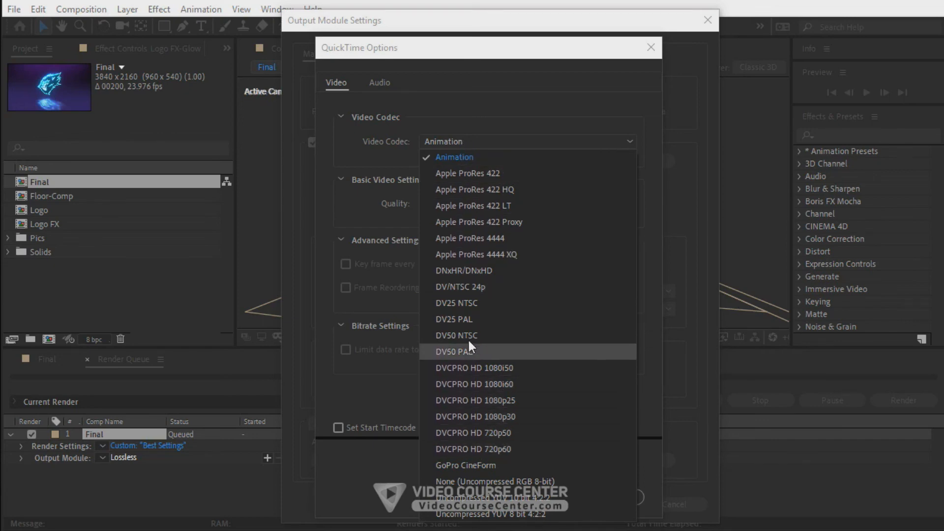
left_click(443, 157)
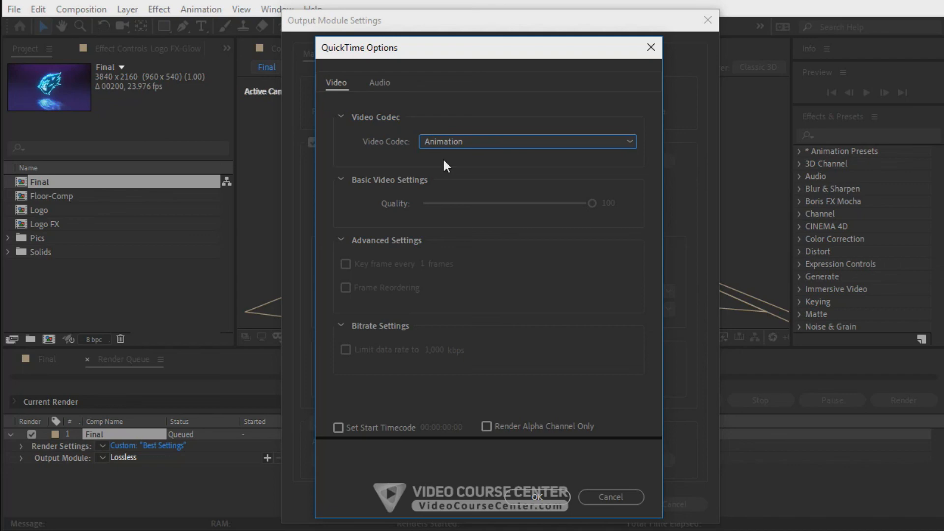
left_click(537, 497)
left_click(600, 507)
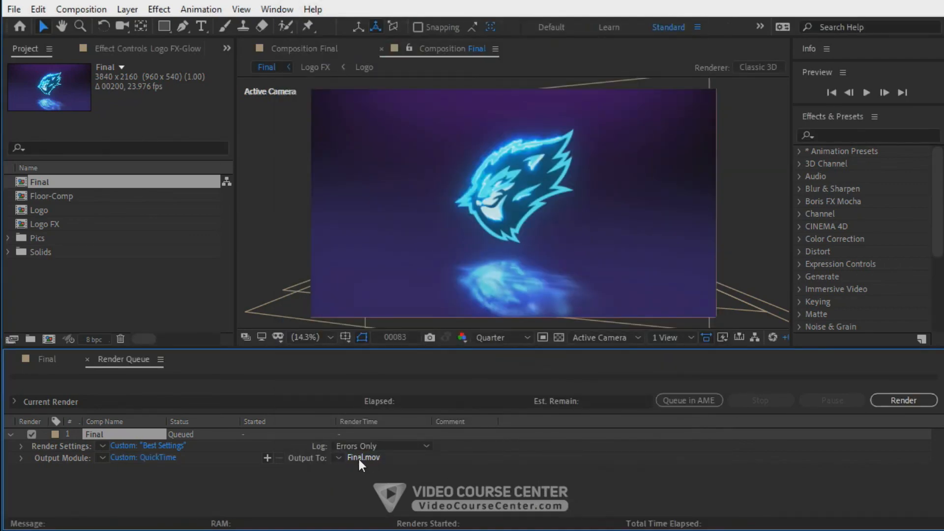
Step: Name the output movie Logo Reveal and save it in the Logo Reveal render folder
left_click(361, 457)
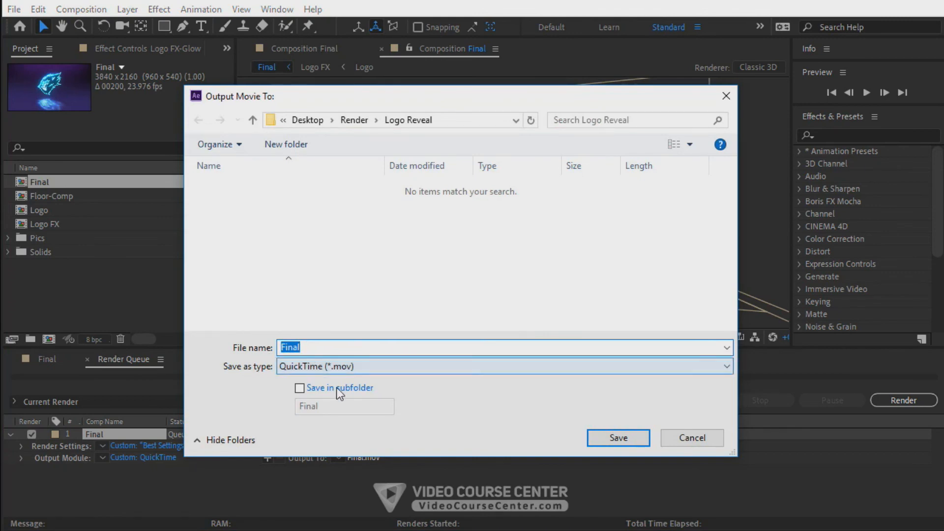
type("Logo")
type("Reveal")
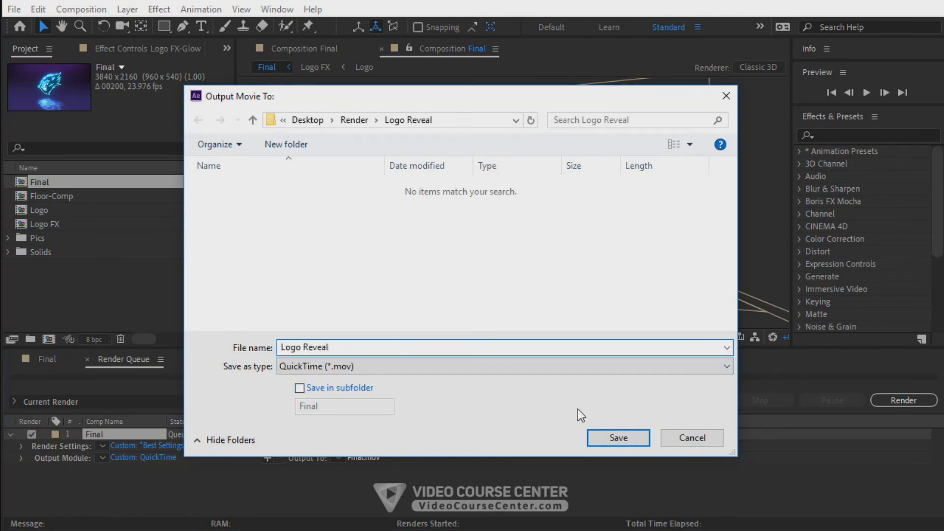
left_click(622, 438)
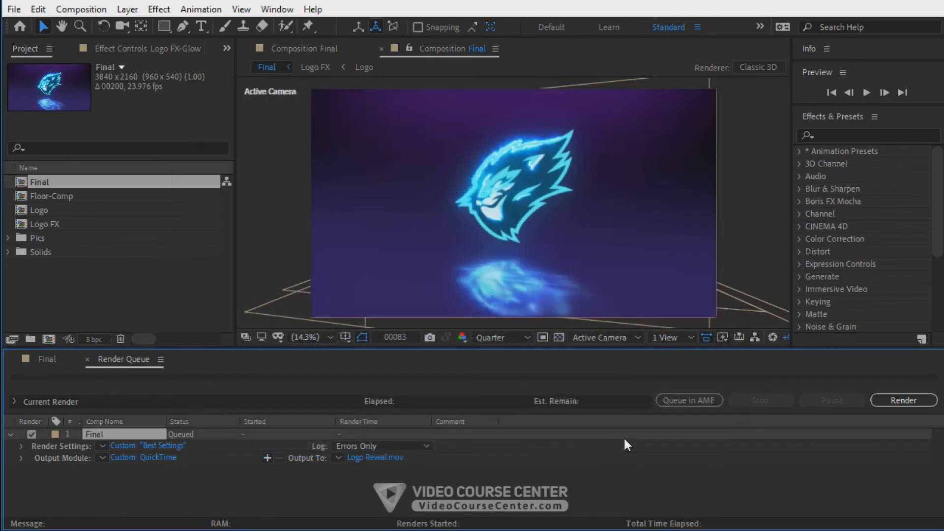
Step: Extend the work area of the Final composition to its last frame and return the playhead to frame 176
left_click(44, 360)
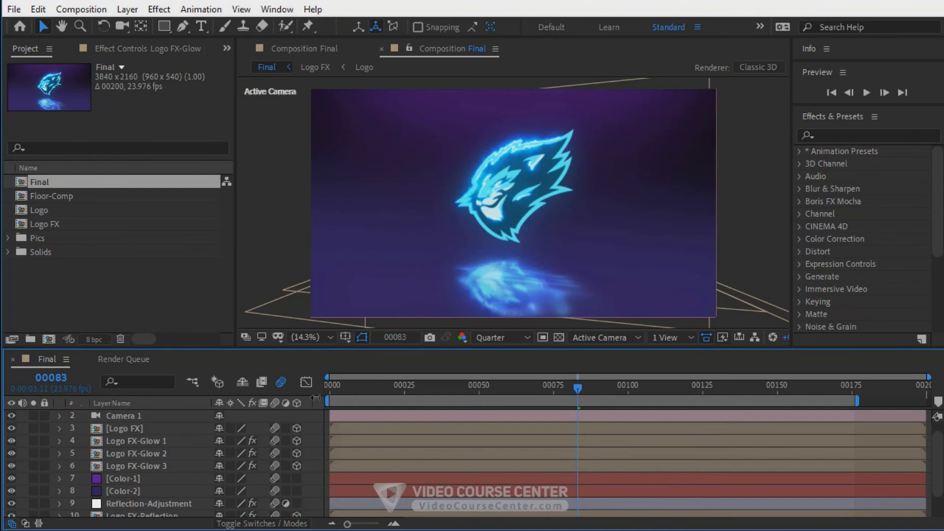
left_click(853, 387)
key("Page_Up")
key("n")
left_click_drag(869, 388, 929, 398)
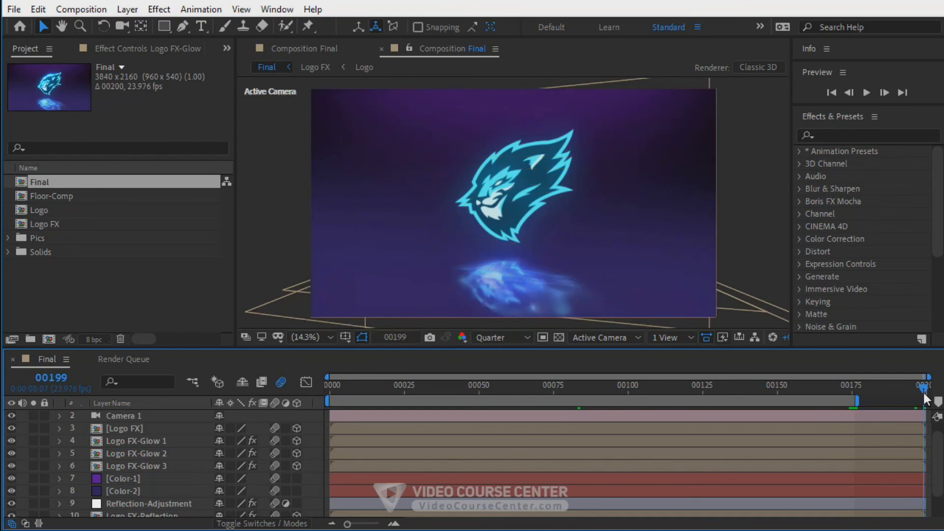
left_click(864, 389)
left_click_drag(859, 399, 930, 401)
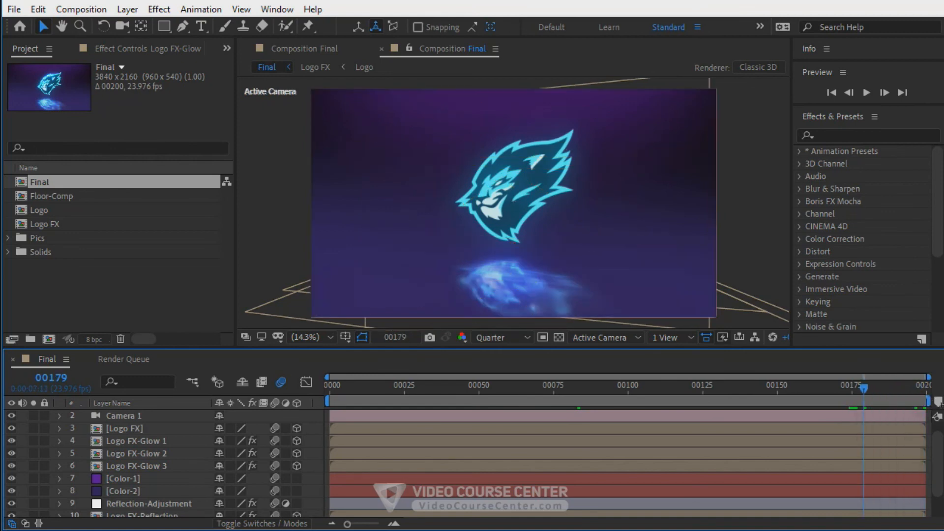
left_click(855, 387)
Step: Start rendering the queued Final composition
left_click(120, 366)
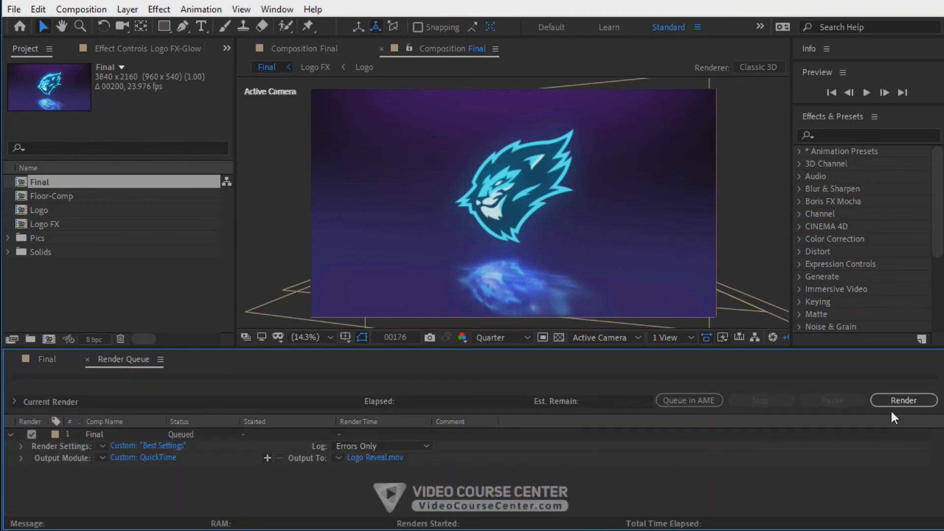
left_click(895, 414)
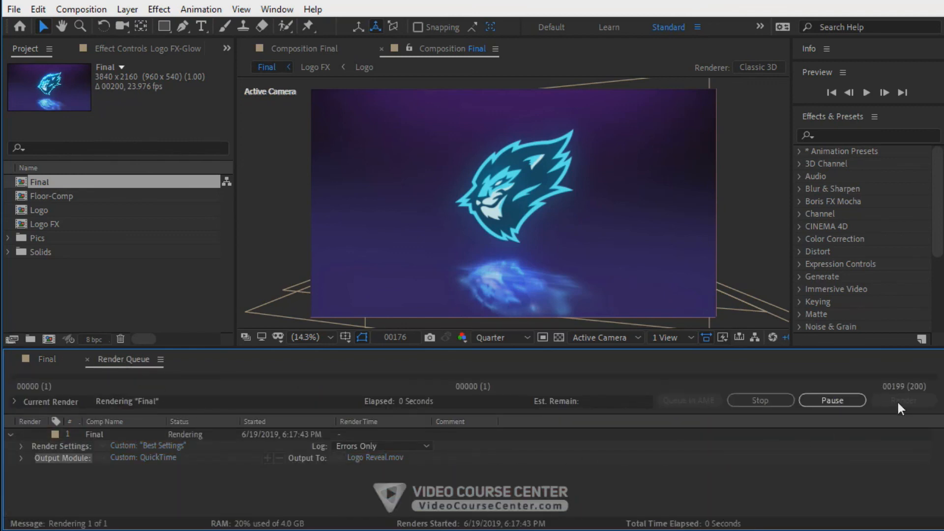